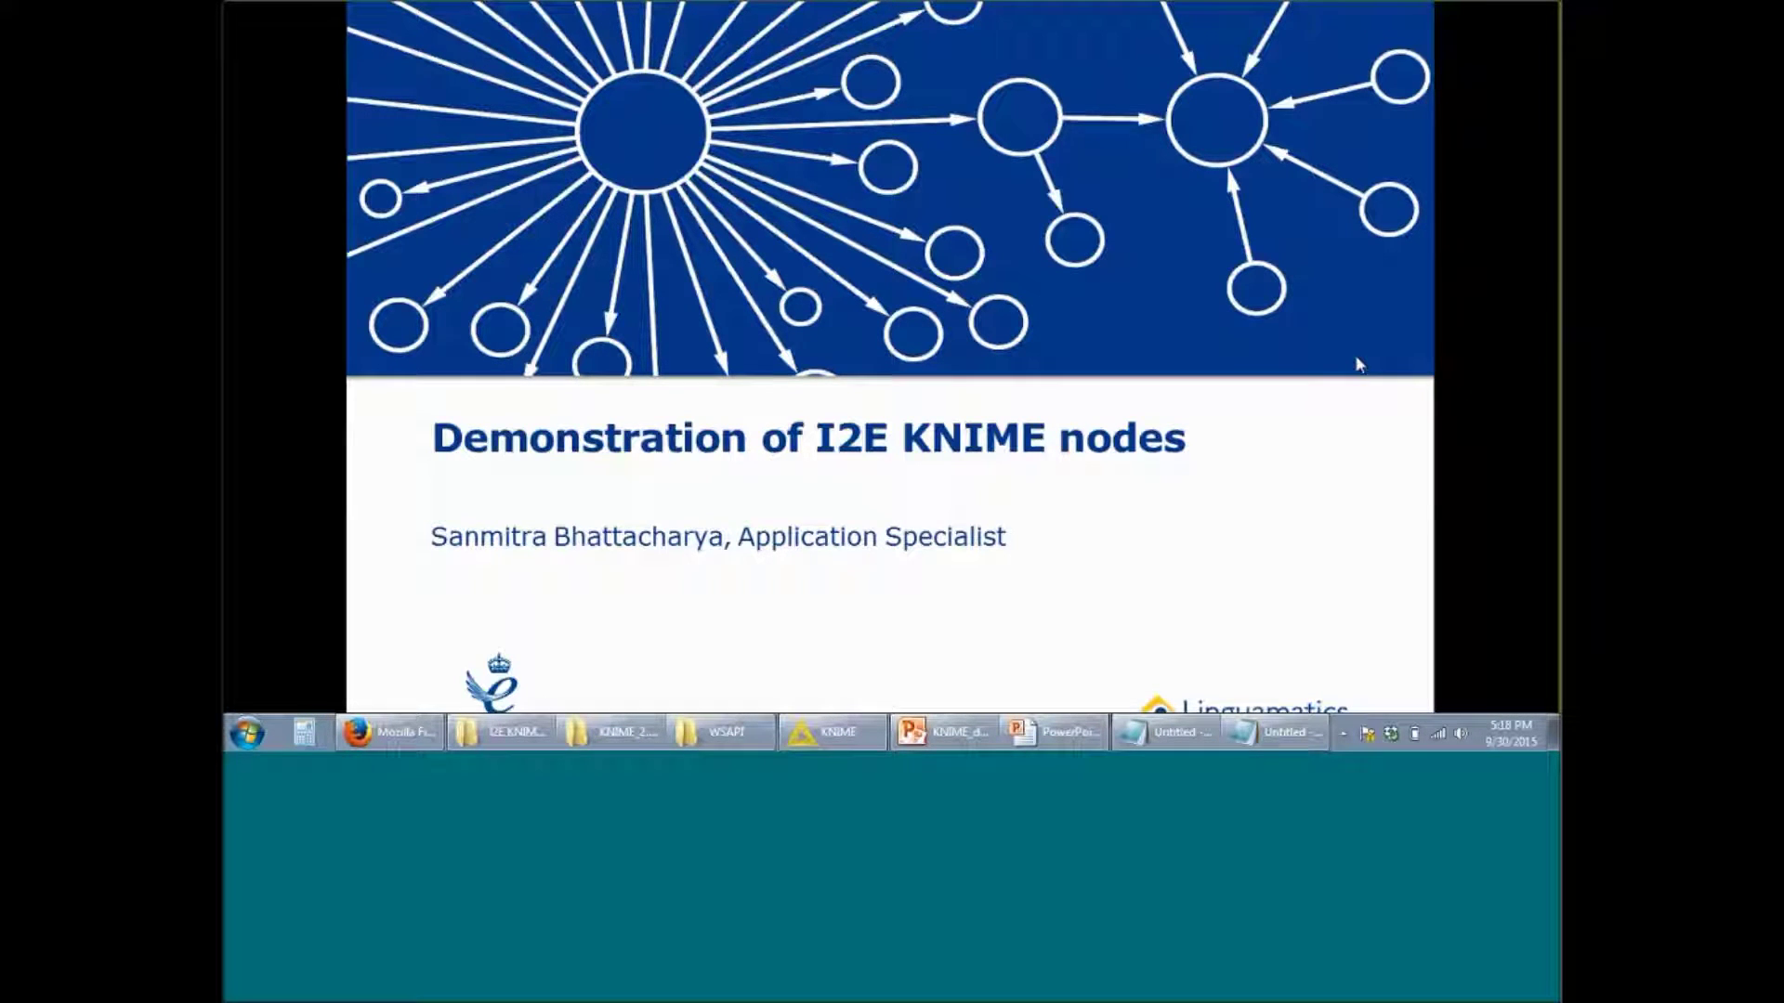
# Step: Advance the slides through Agenda to the Demonstration slide, then switch to the browser download page
pyautogui.press('Right')
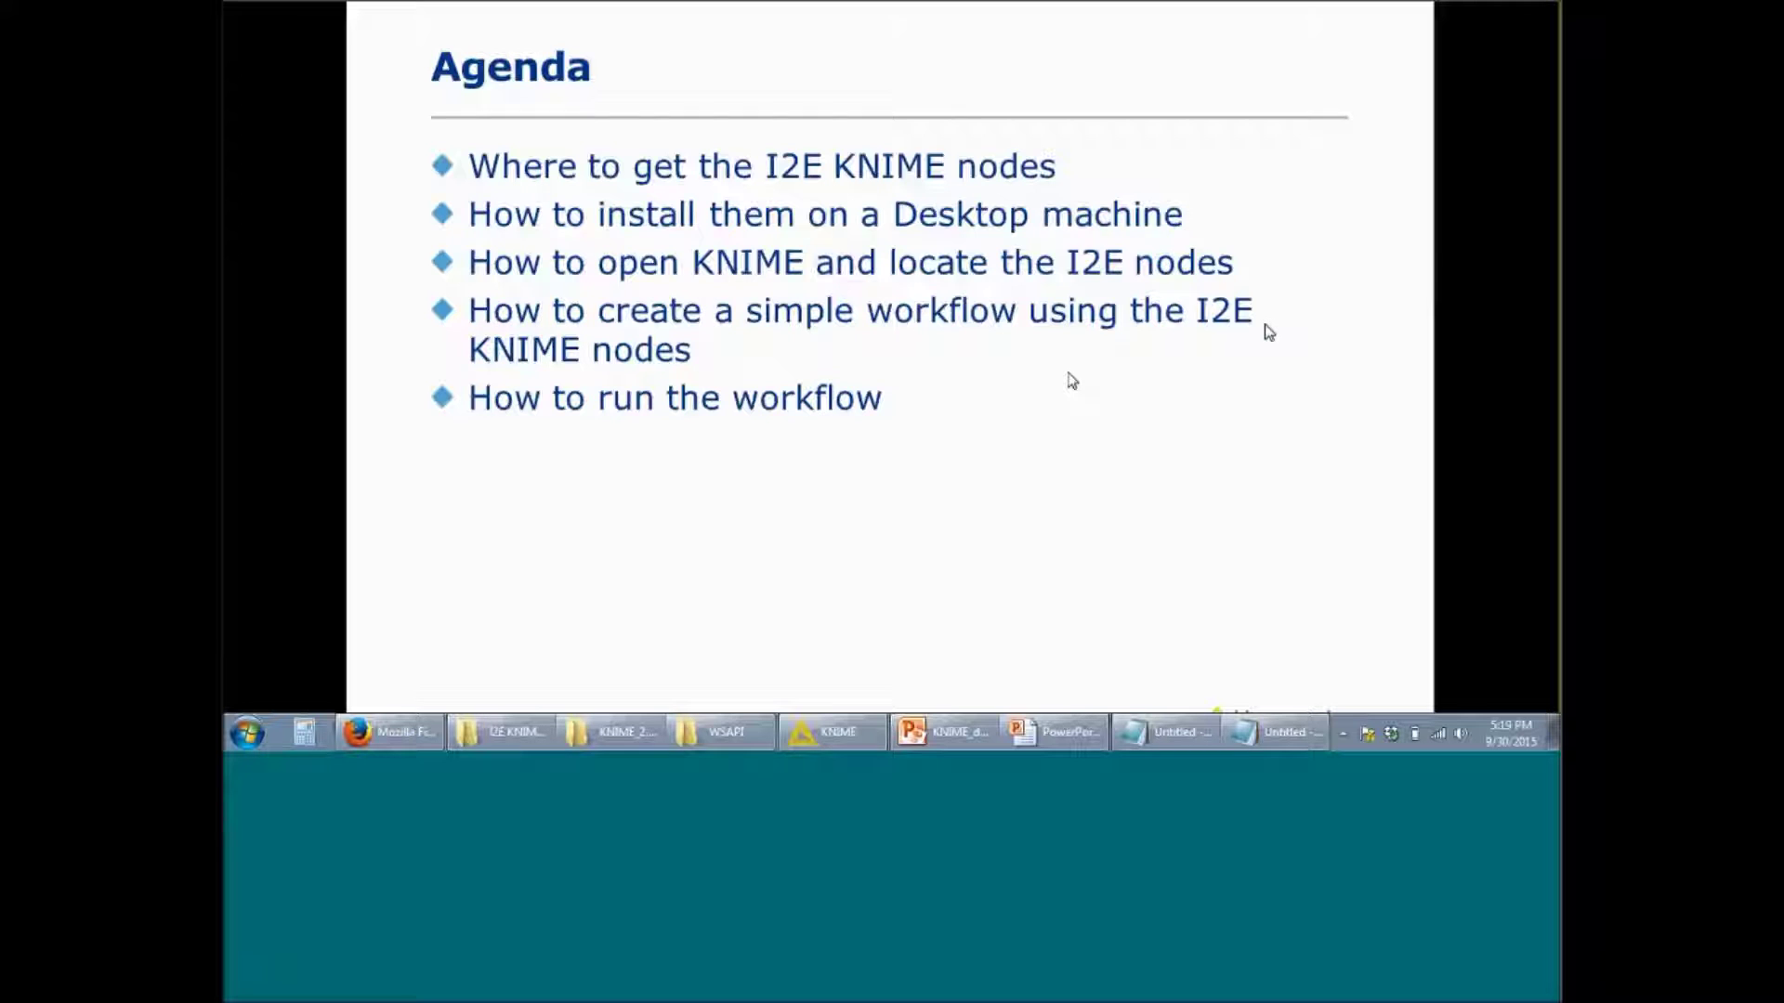
pyautogui.press('Right')
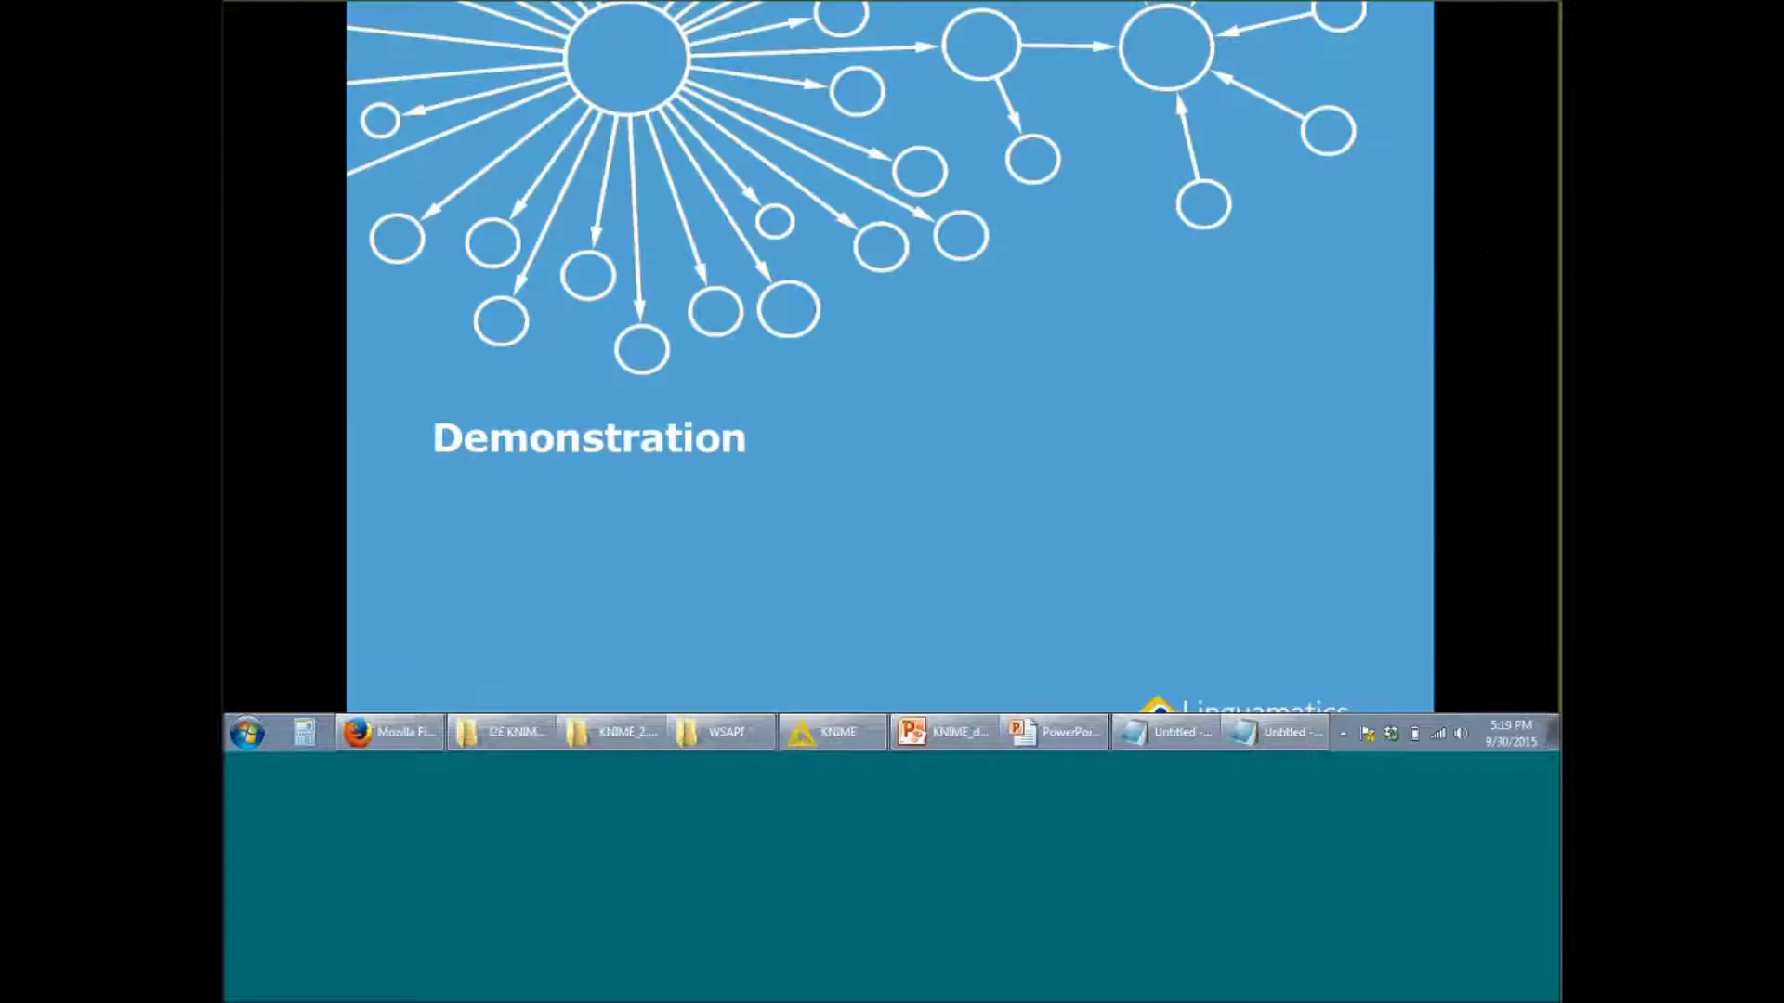
pyautogui.hotkey('alt', 'Tab')
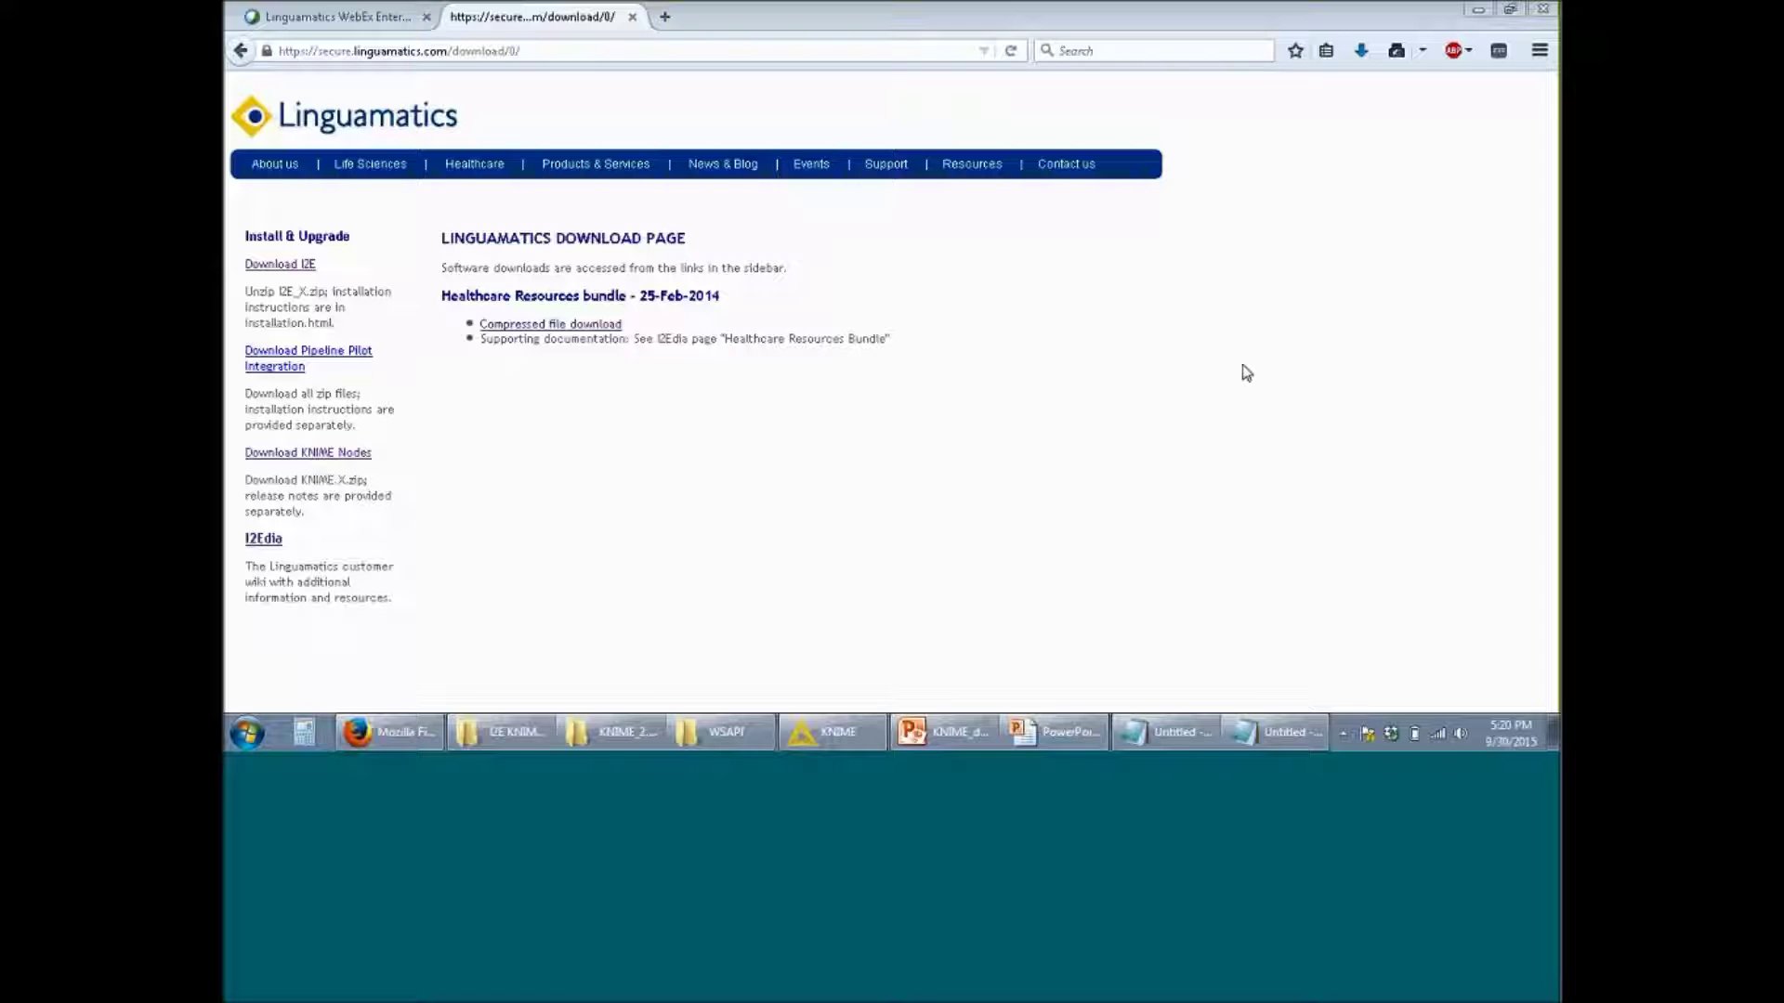
# Step: Download KNIME Nodes 1.2R0 from the Linguamatics list and cancel the save prompt
pyautogui.click(354, 455)
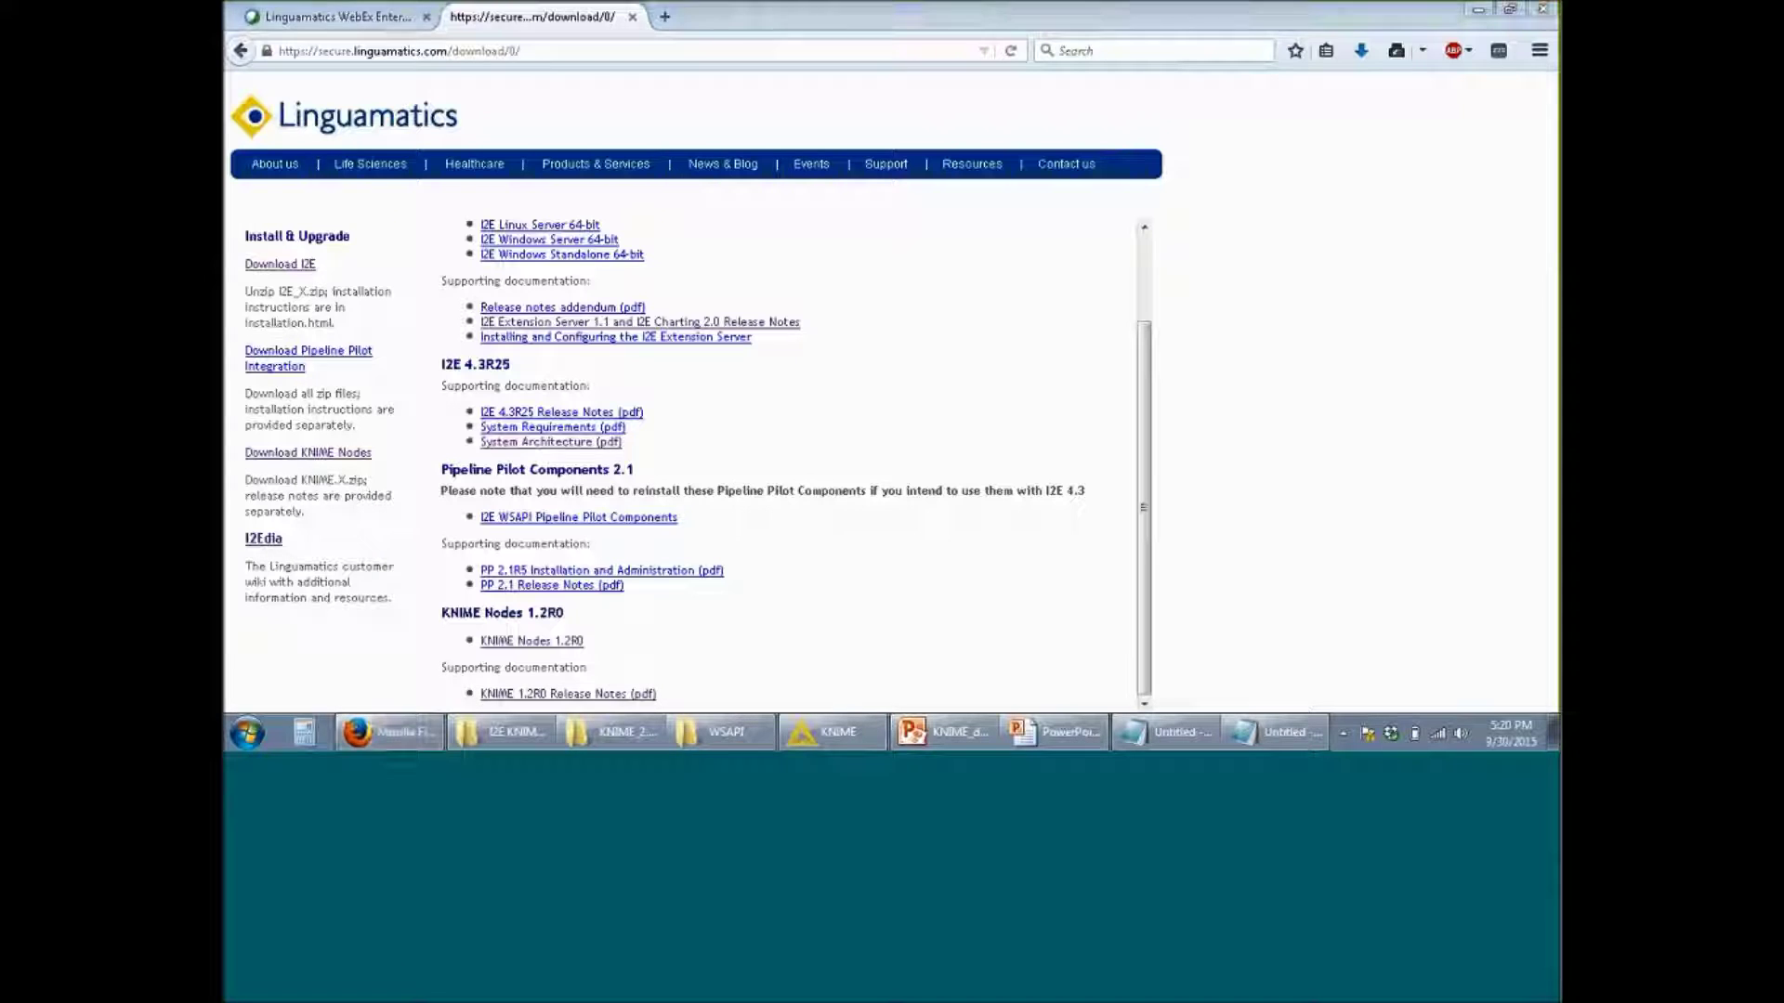
pyautogui.click(564, 643)
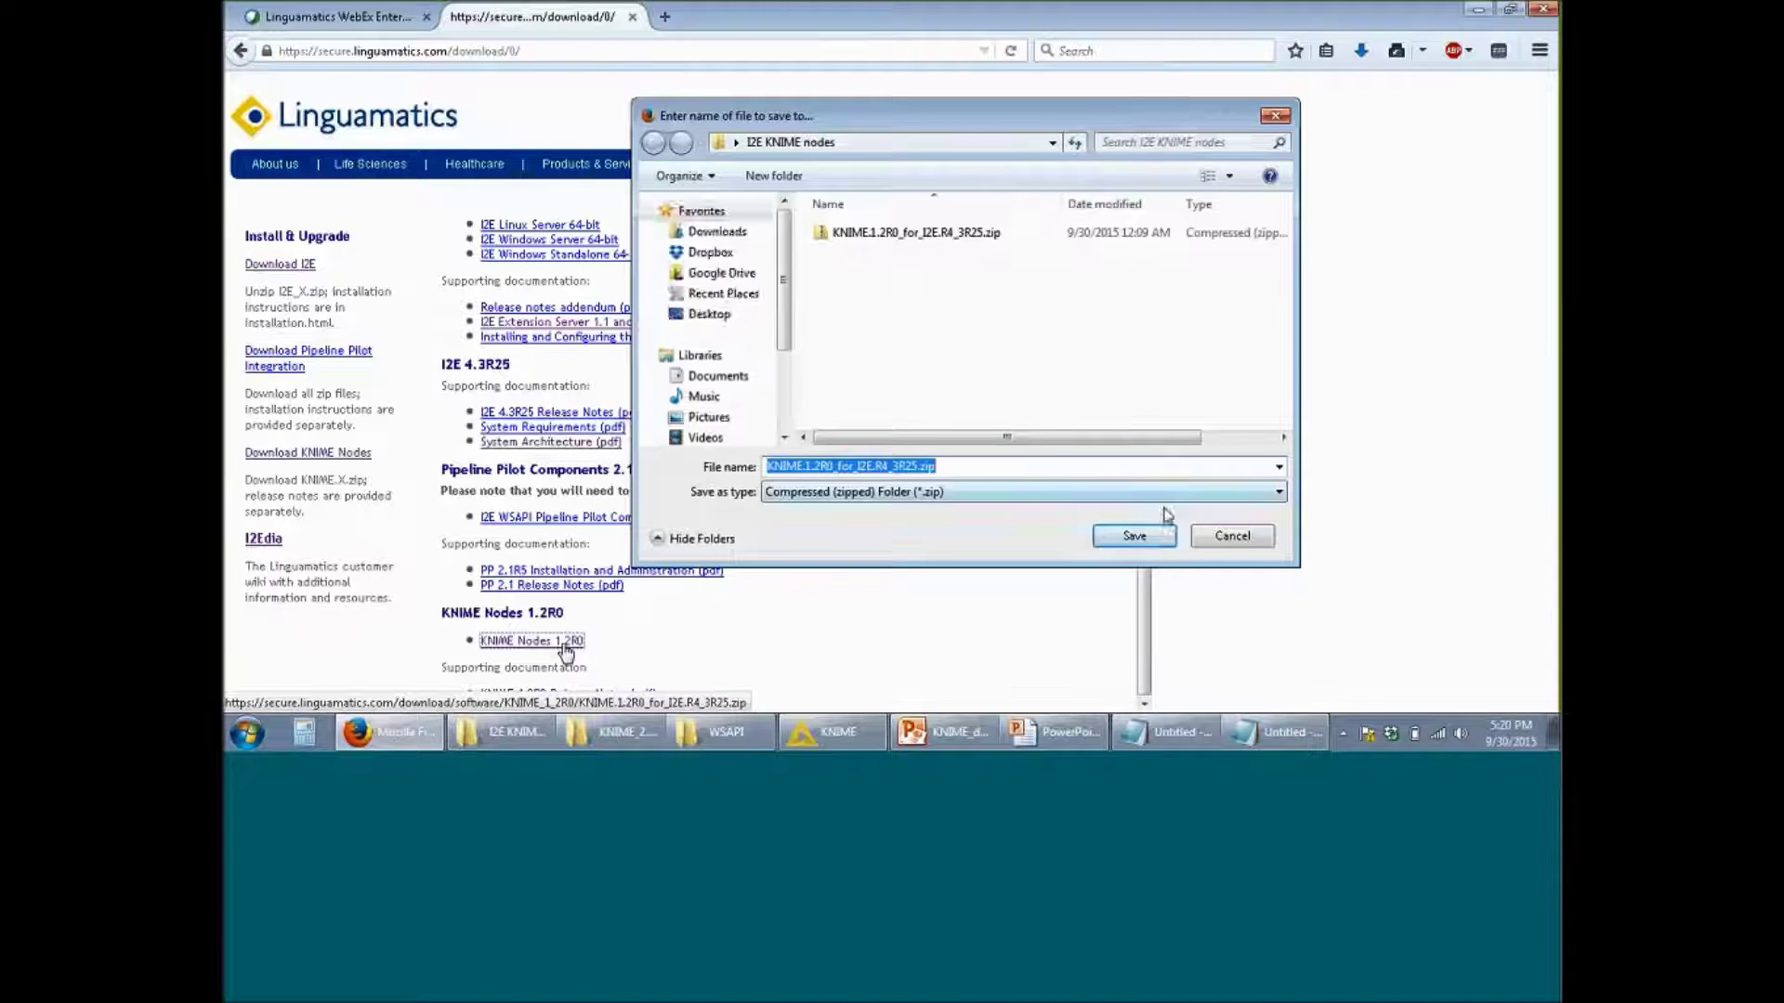
pyautogui.click(1232, 536)
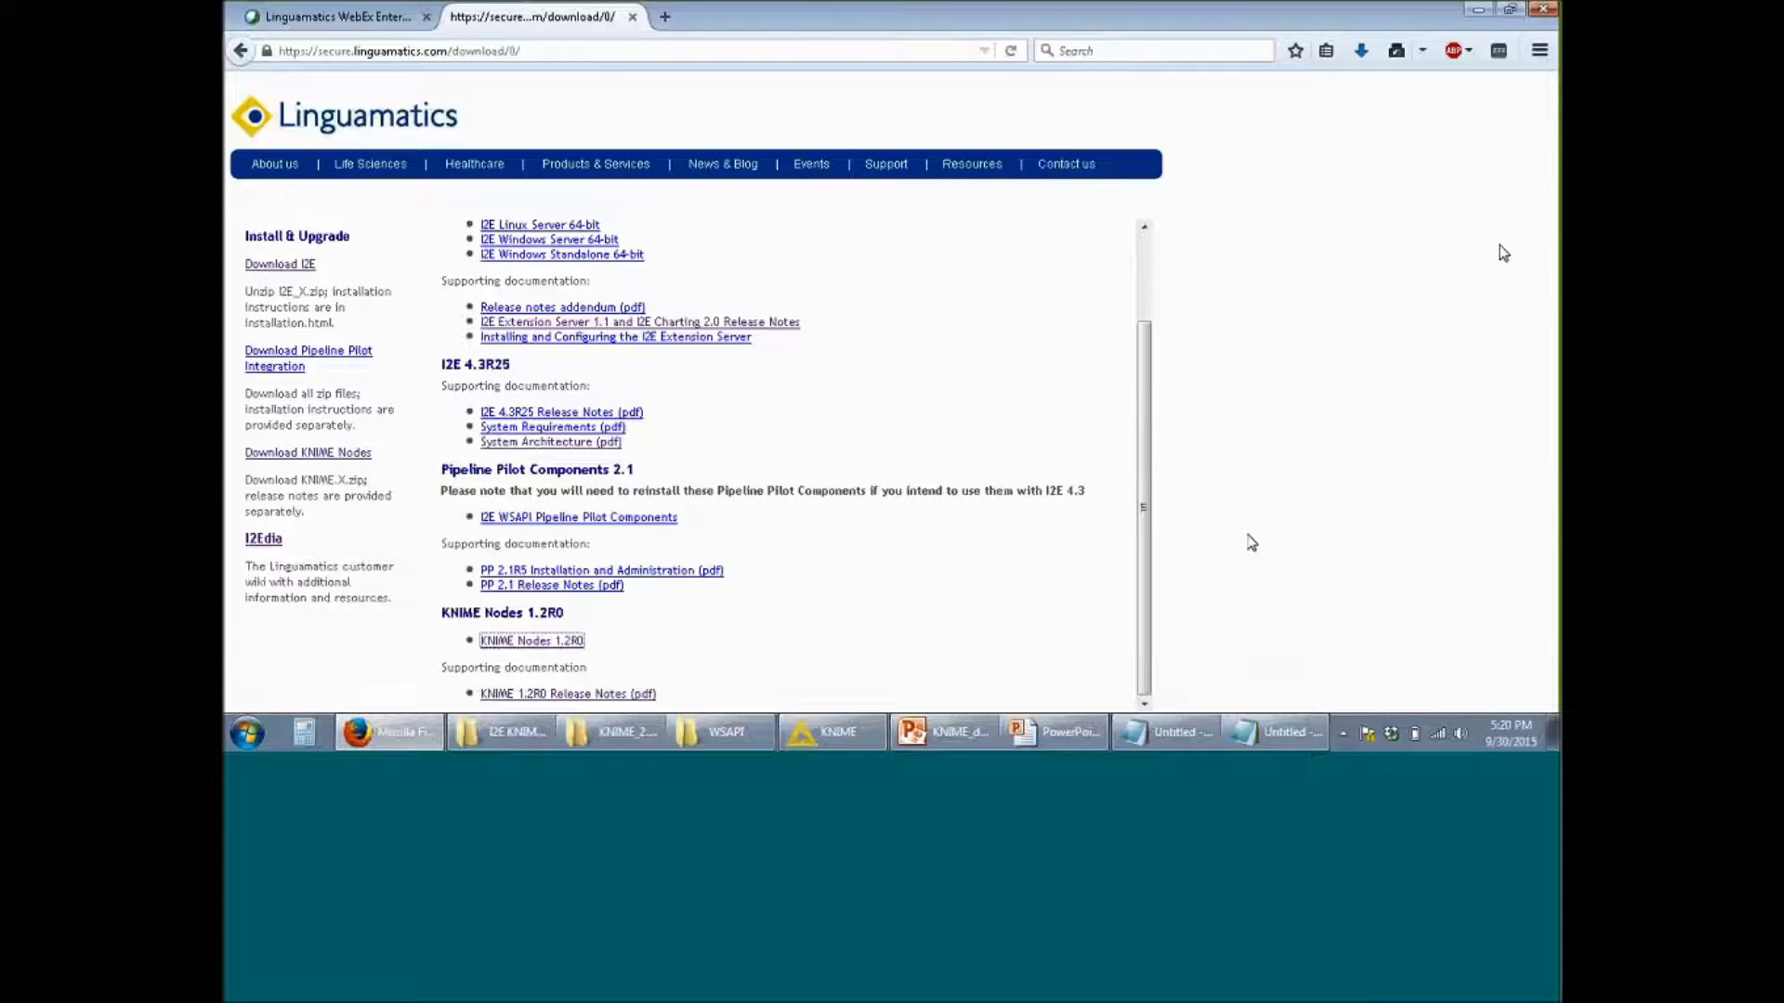
pyautogui.hotkey('alt', 'Tab')
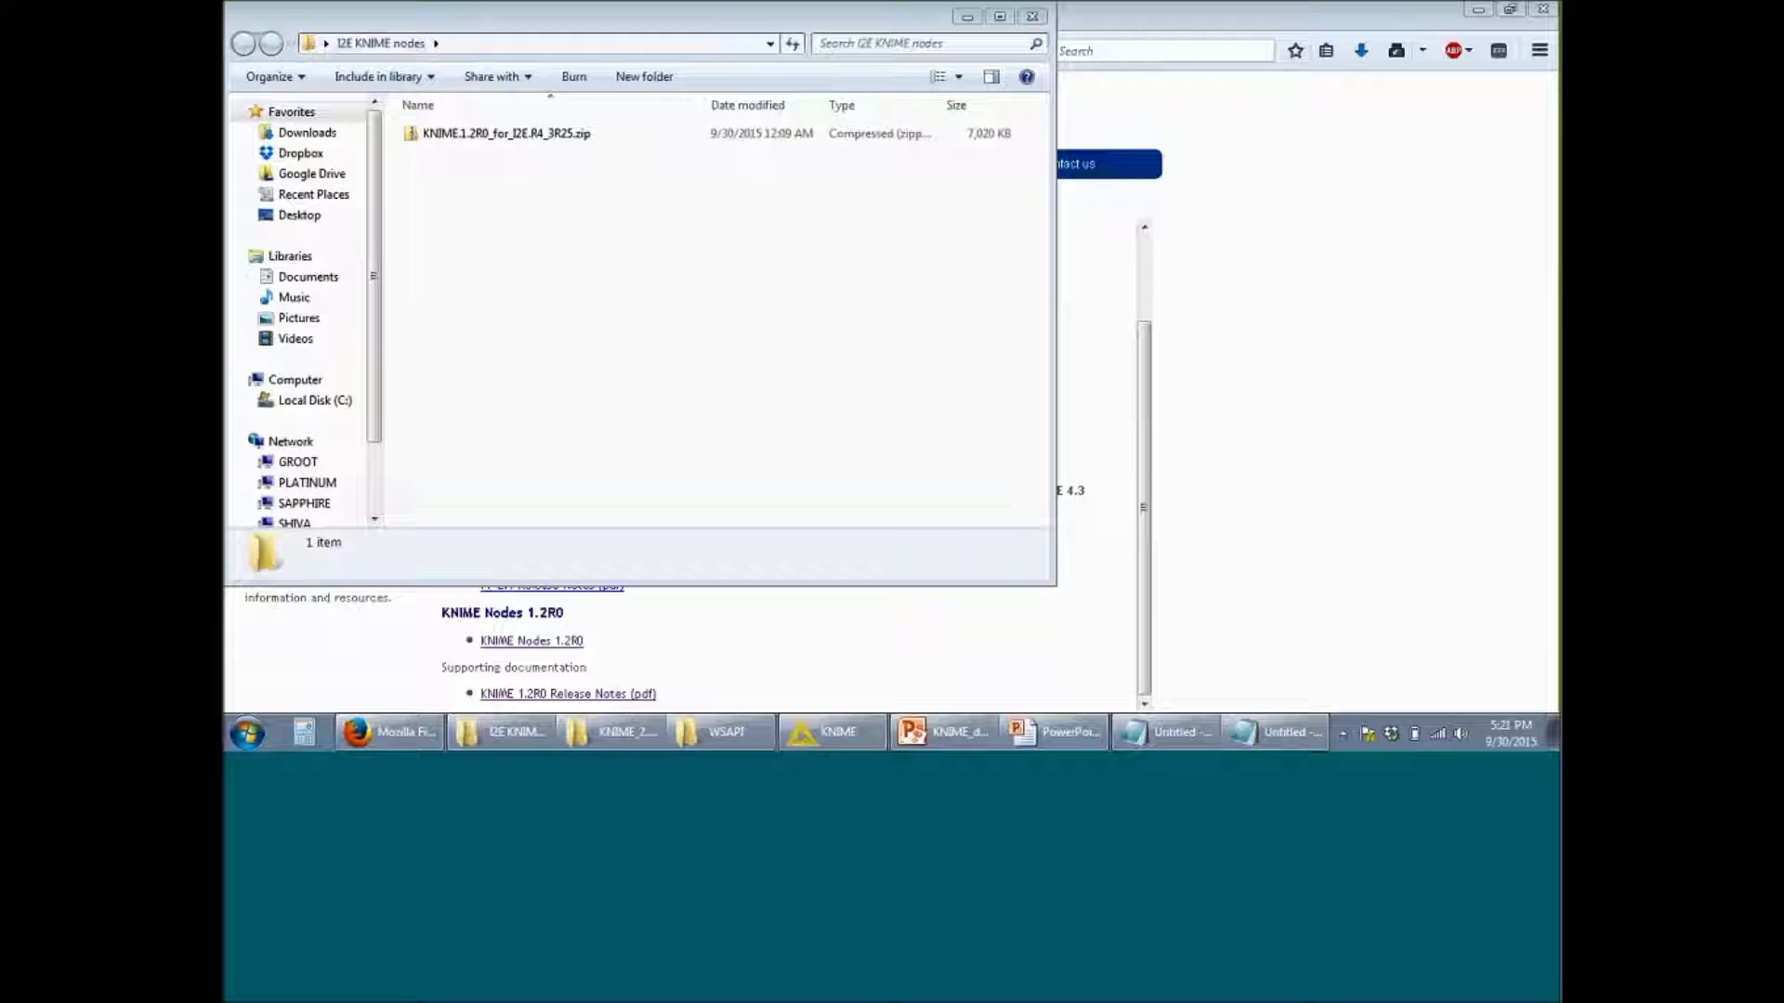
# Step: Extract the downloaded KNIME nodes zip into its current folder with 7-Zip
pyautogui.rightClick(529, 142)
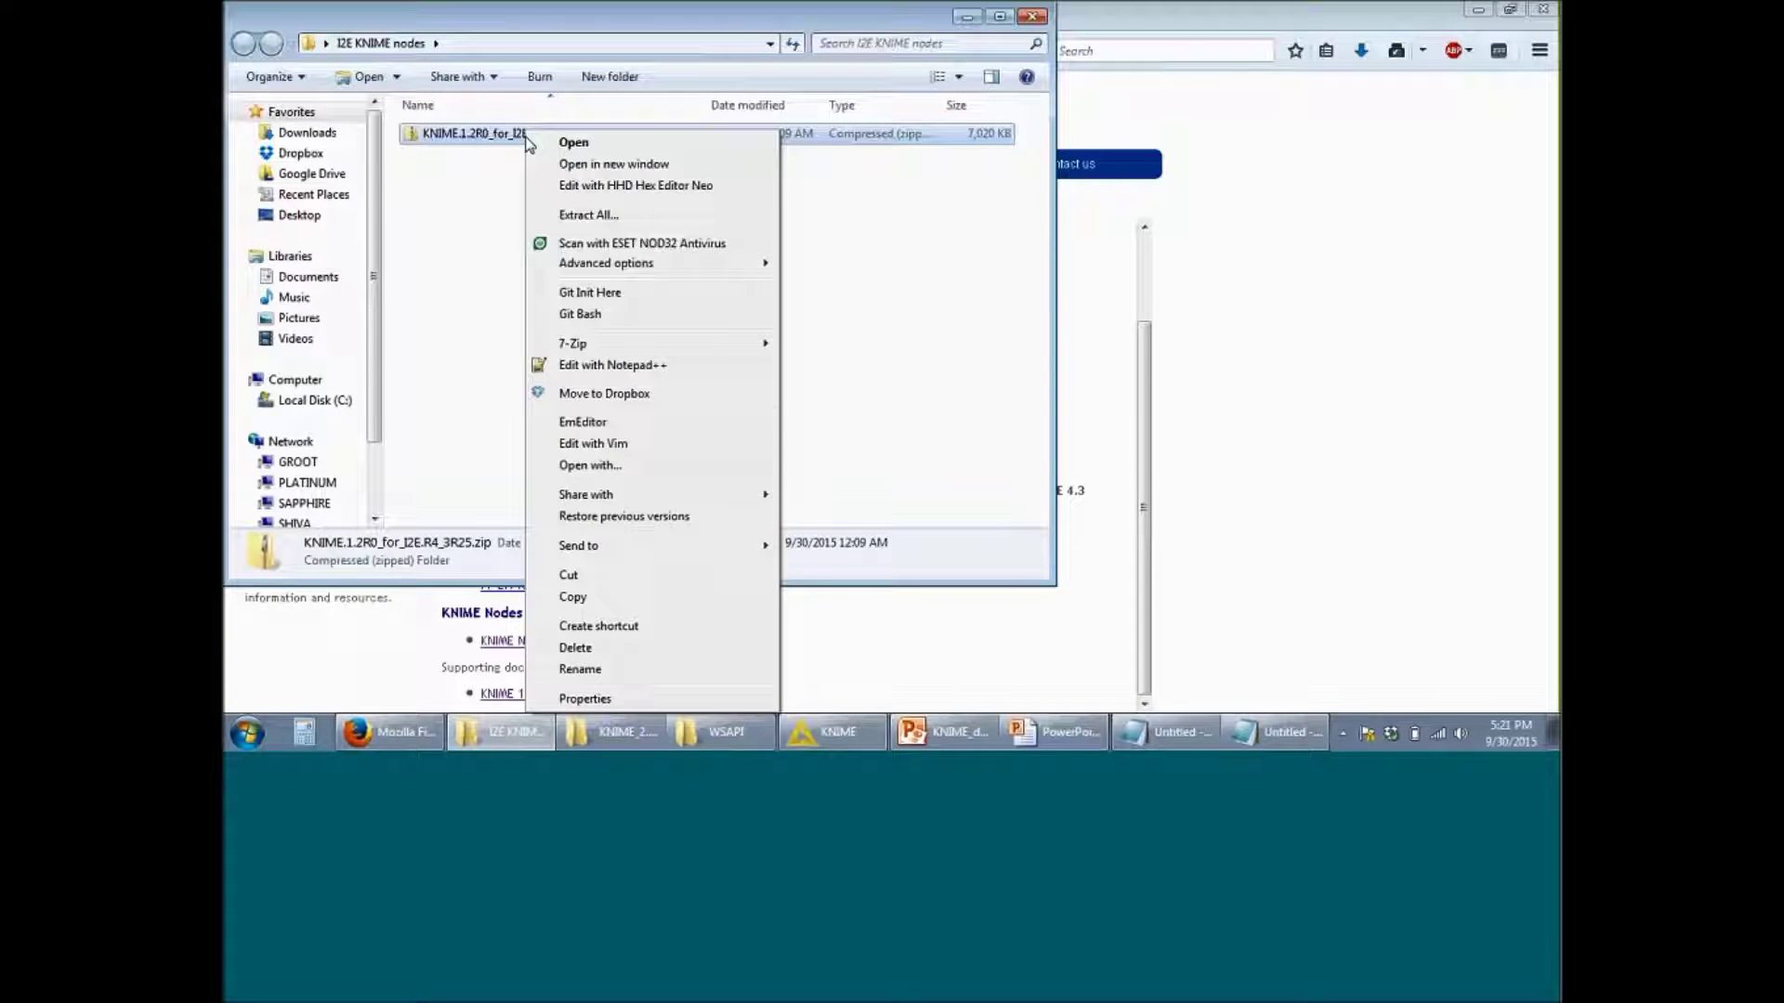
pyautogui.moveTo(697, 345)
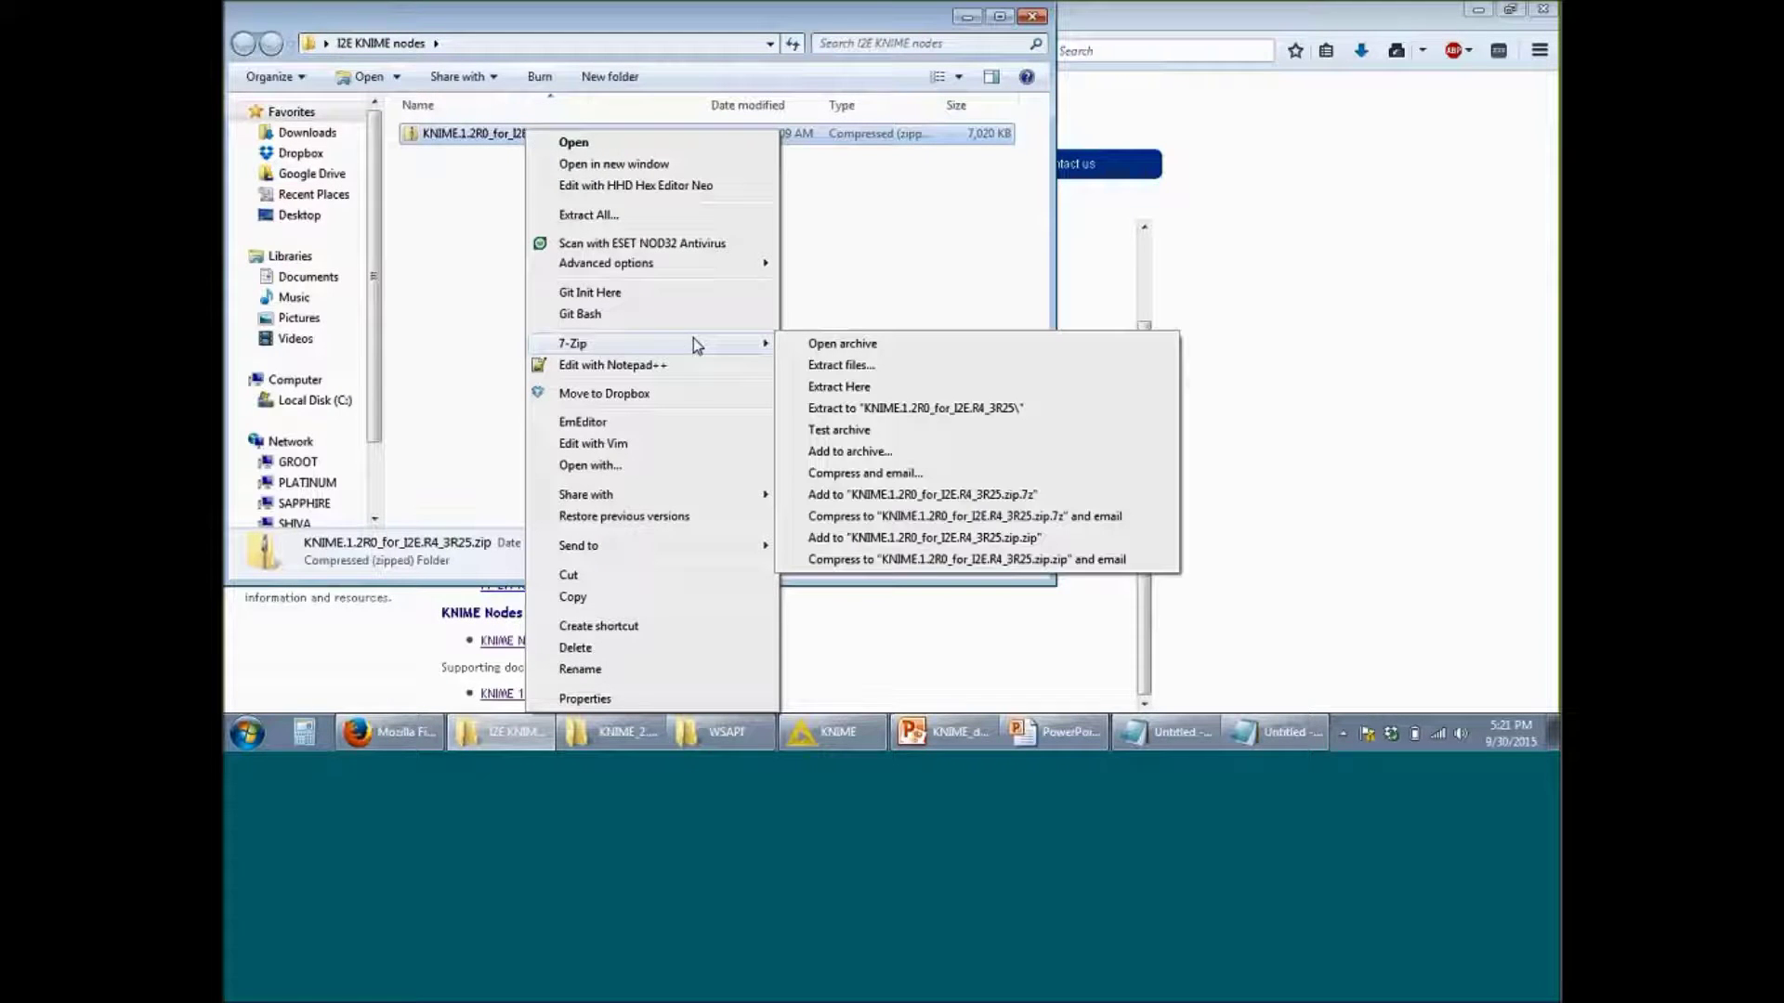
pyautogui.click(855, 393)
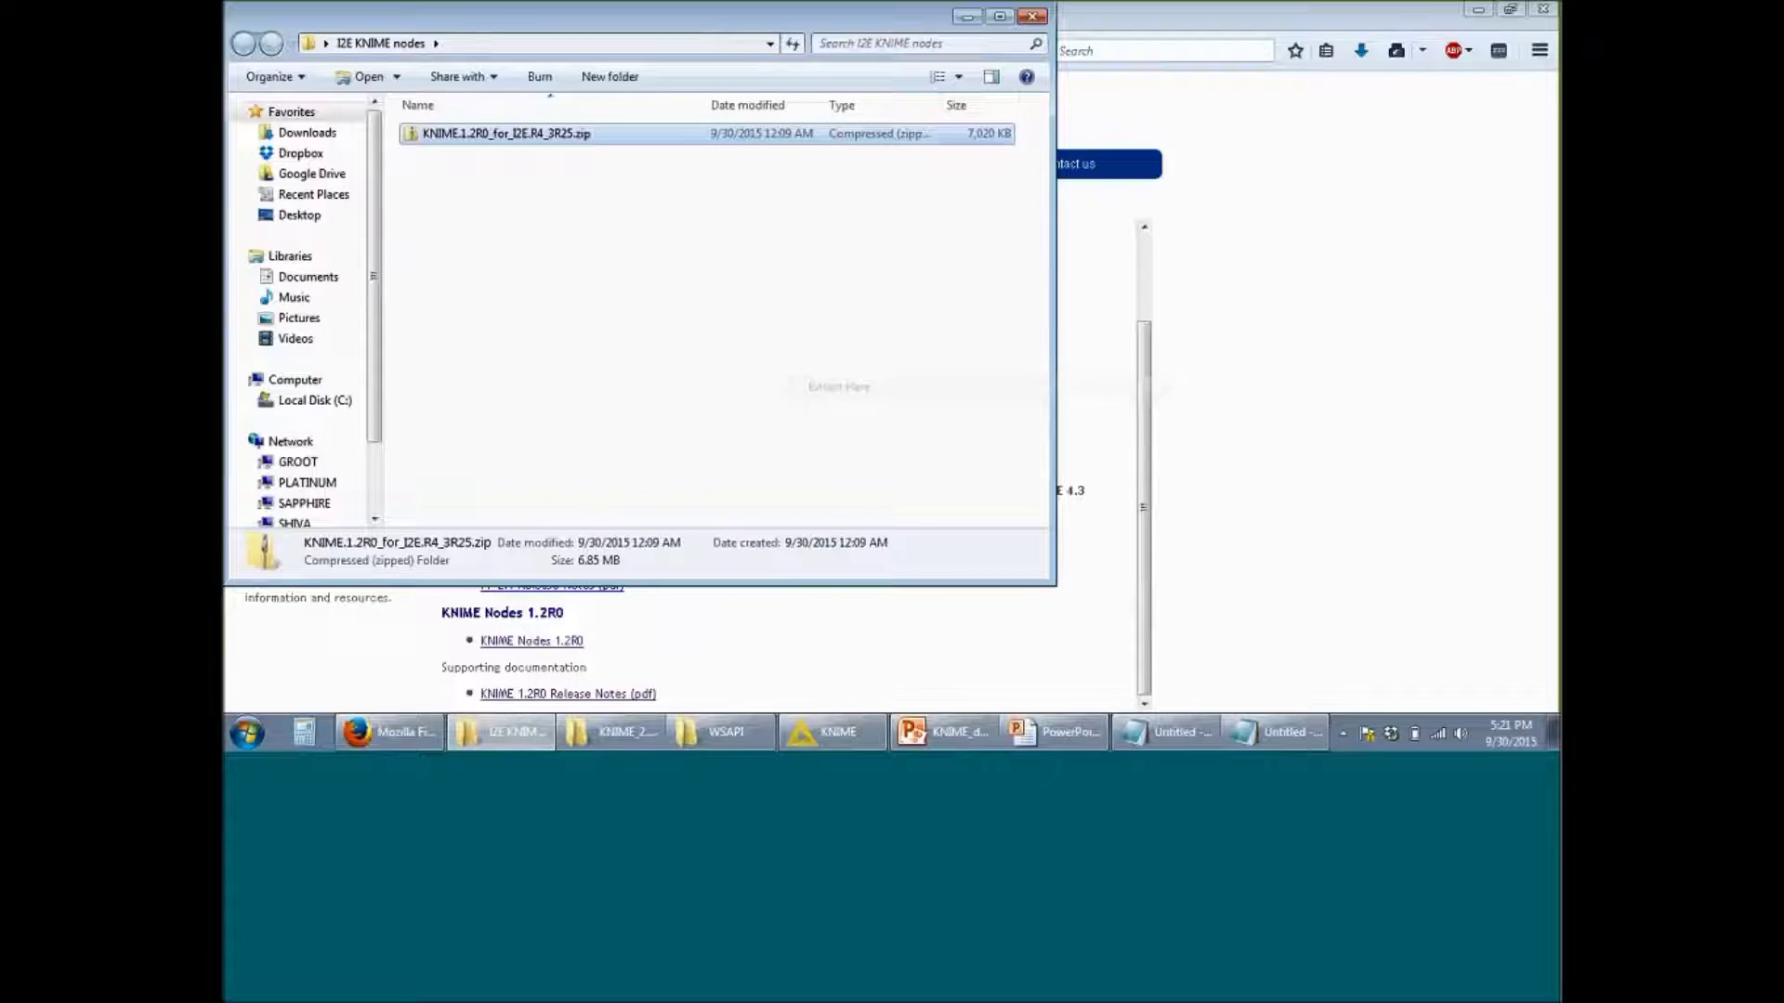
pyautogui.click(721, 342)
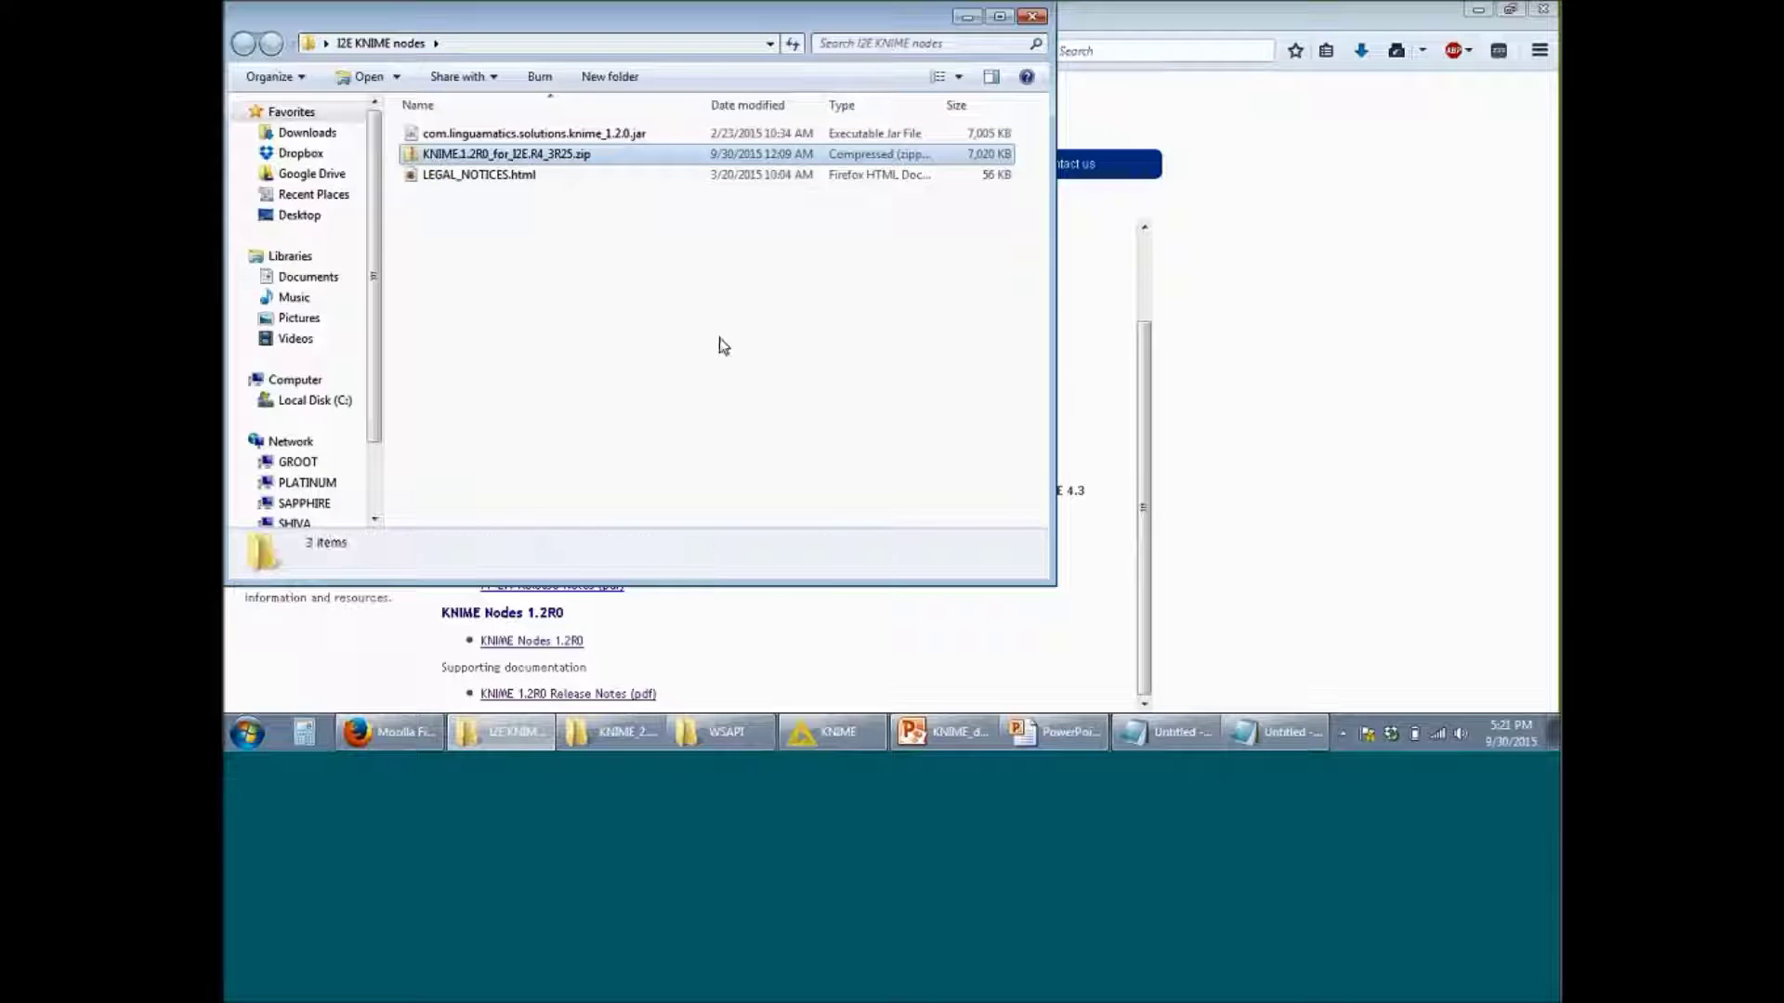
# Step: Copy the extracted com.linguamatics.solutions.knime_1.2.0.jar file
pyautogui.click(639, 136)
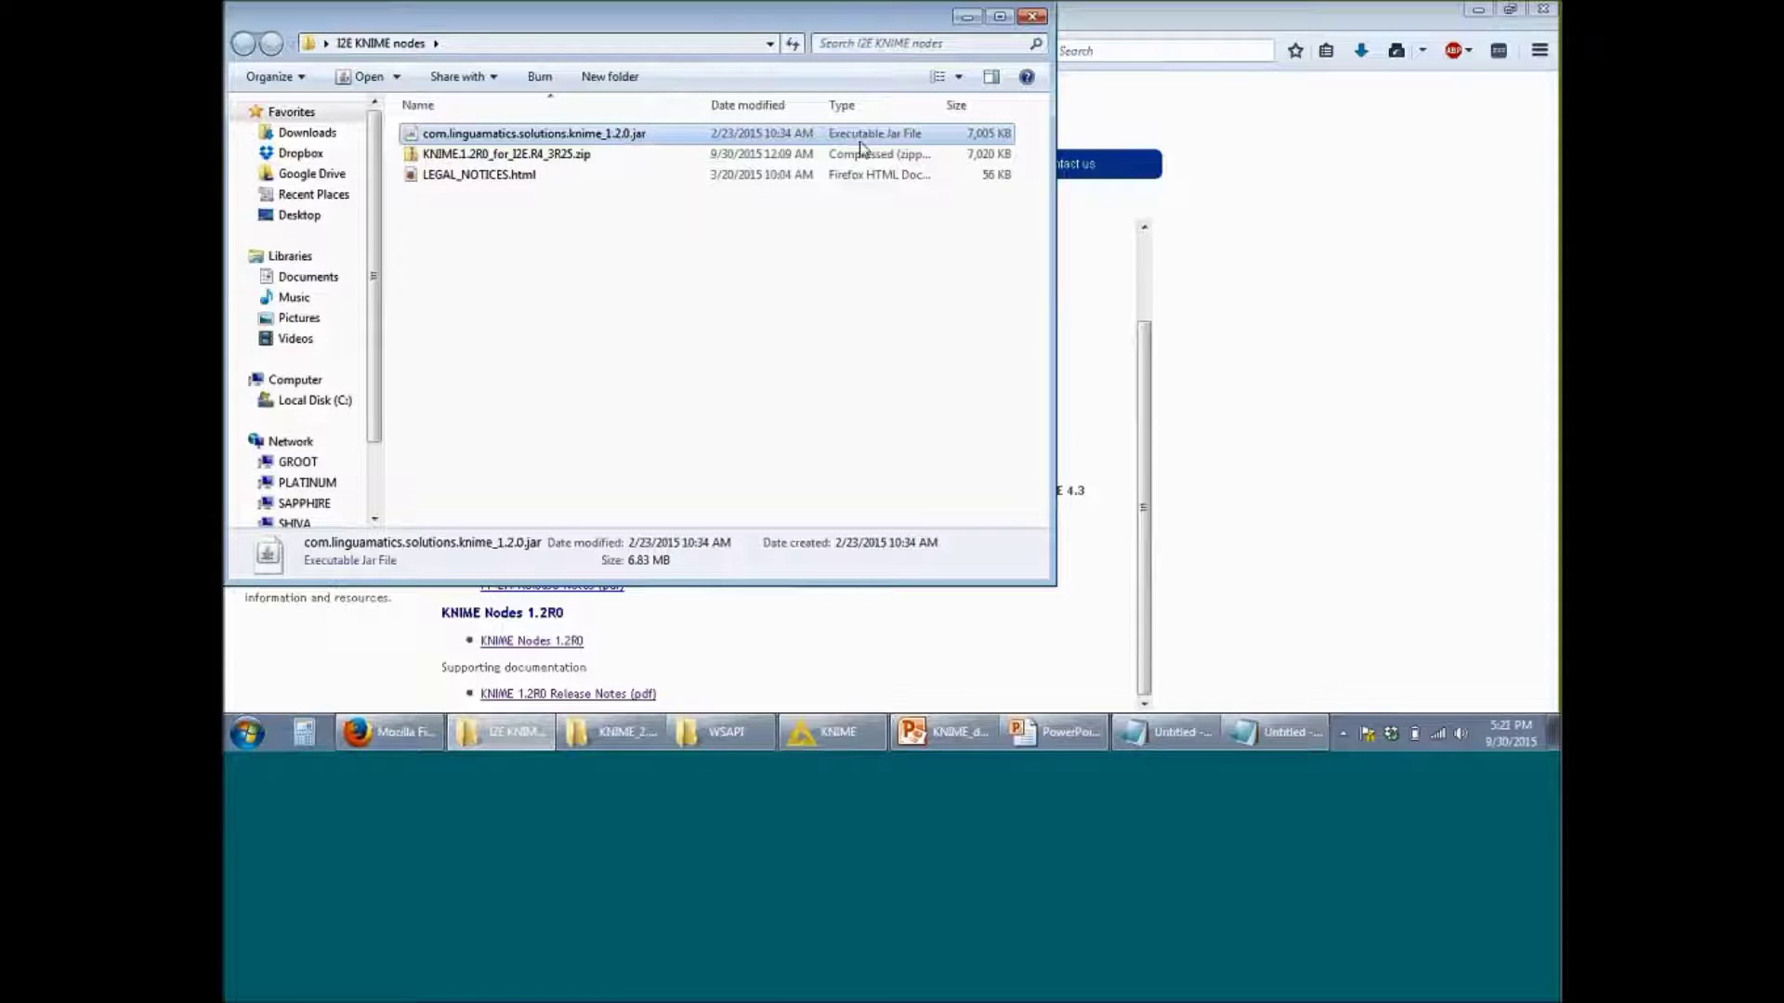
pyautogui.click(1486, 249)
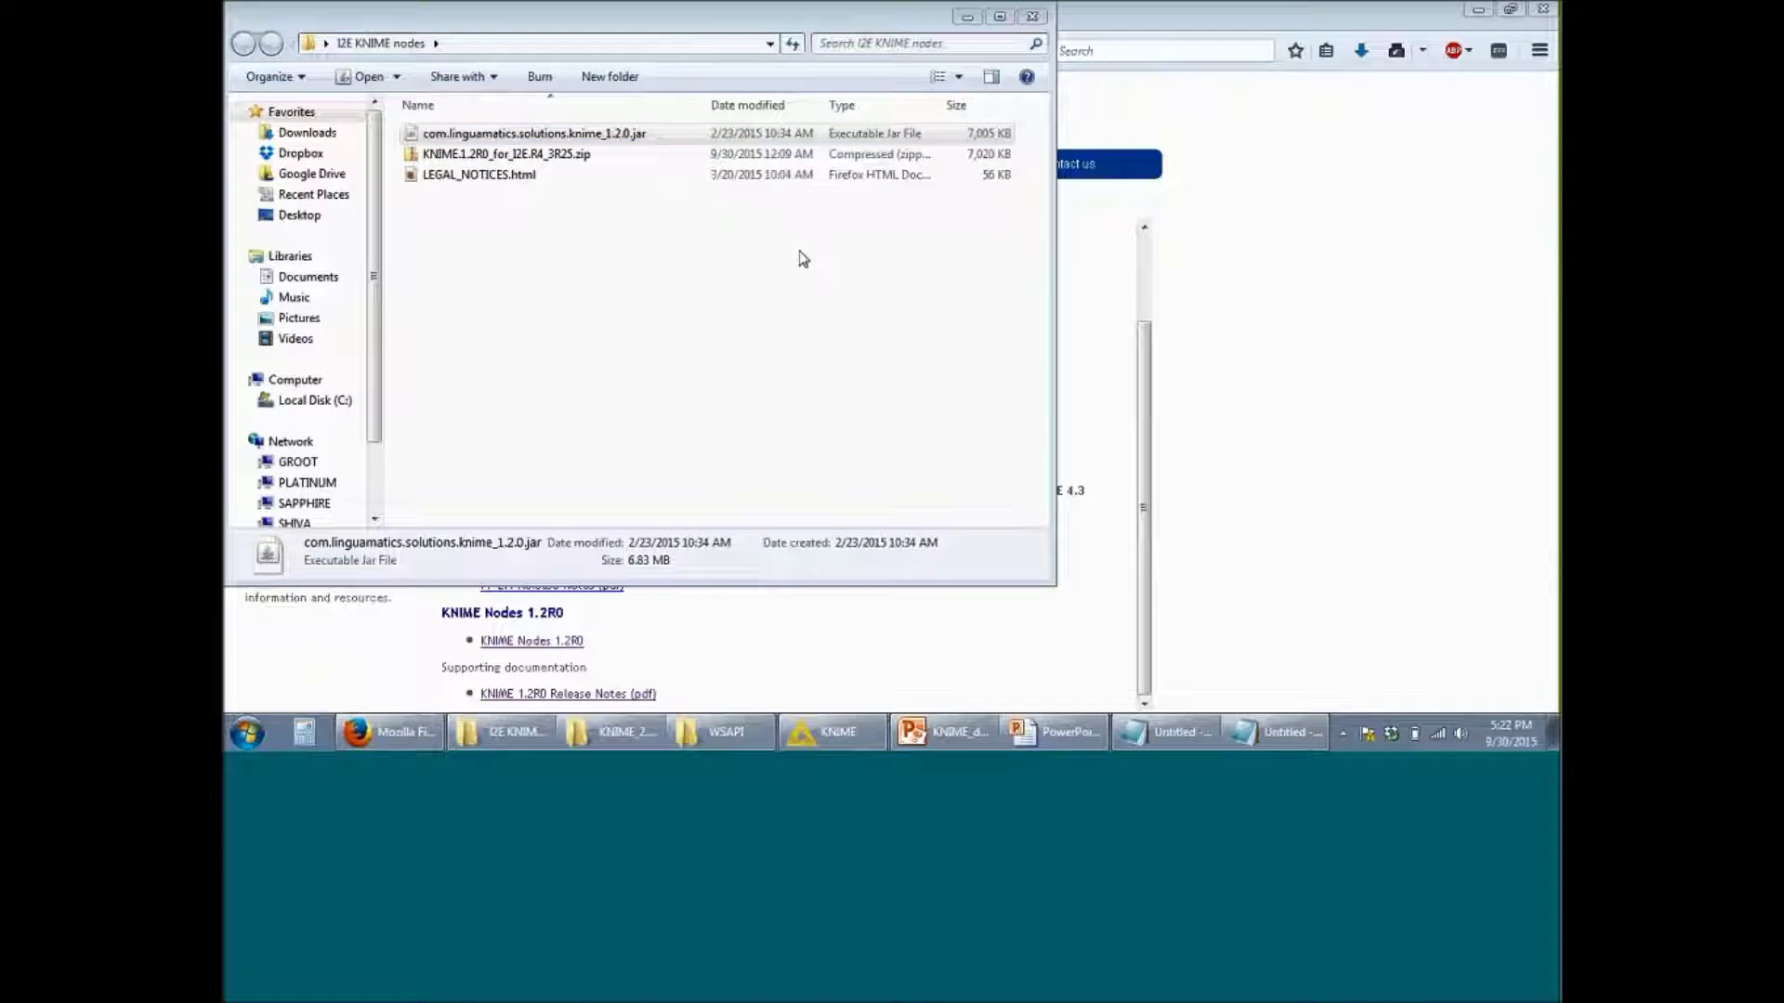
pyautogui.click(744, 270)
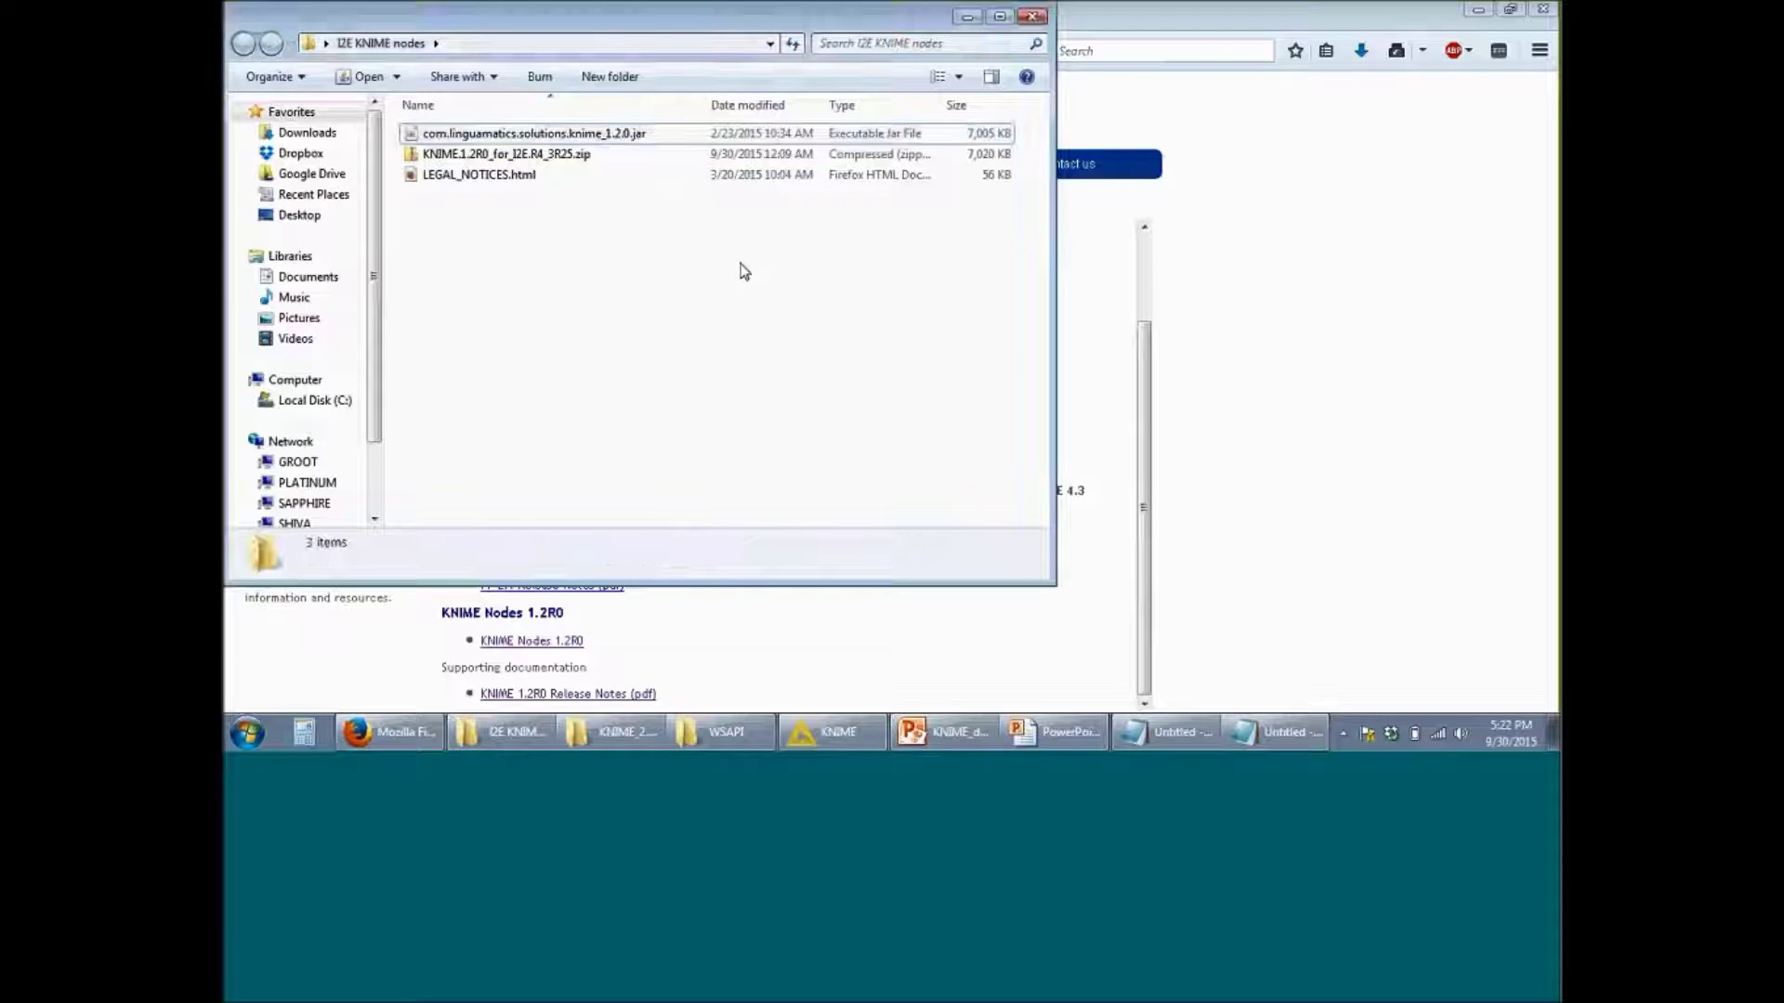
pyautogui.click(609, 139)
pyautogui.rightClick(609, 139)
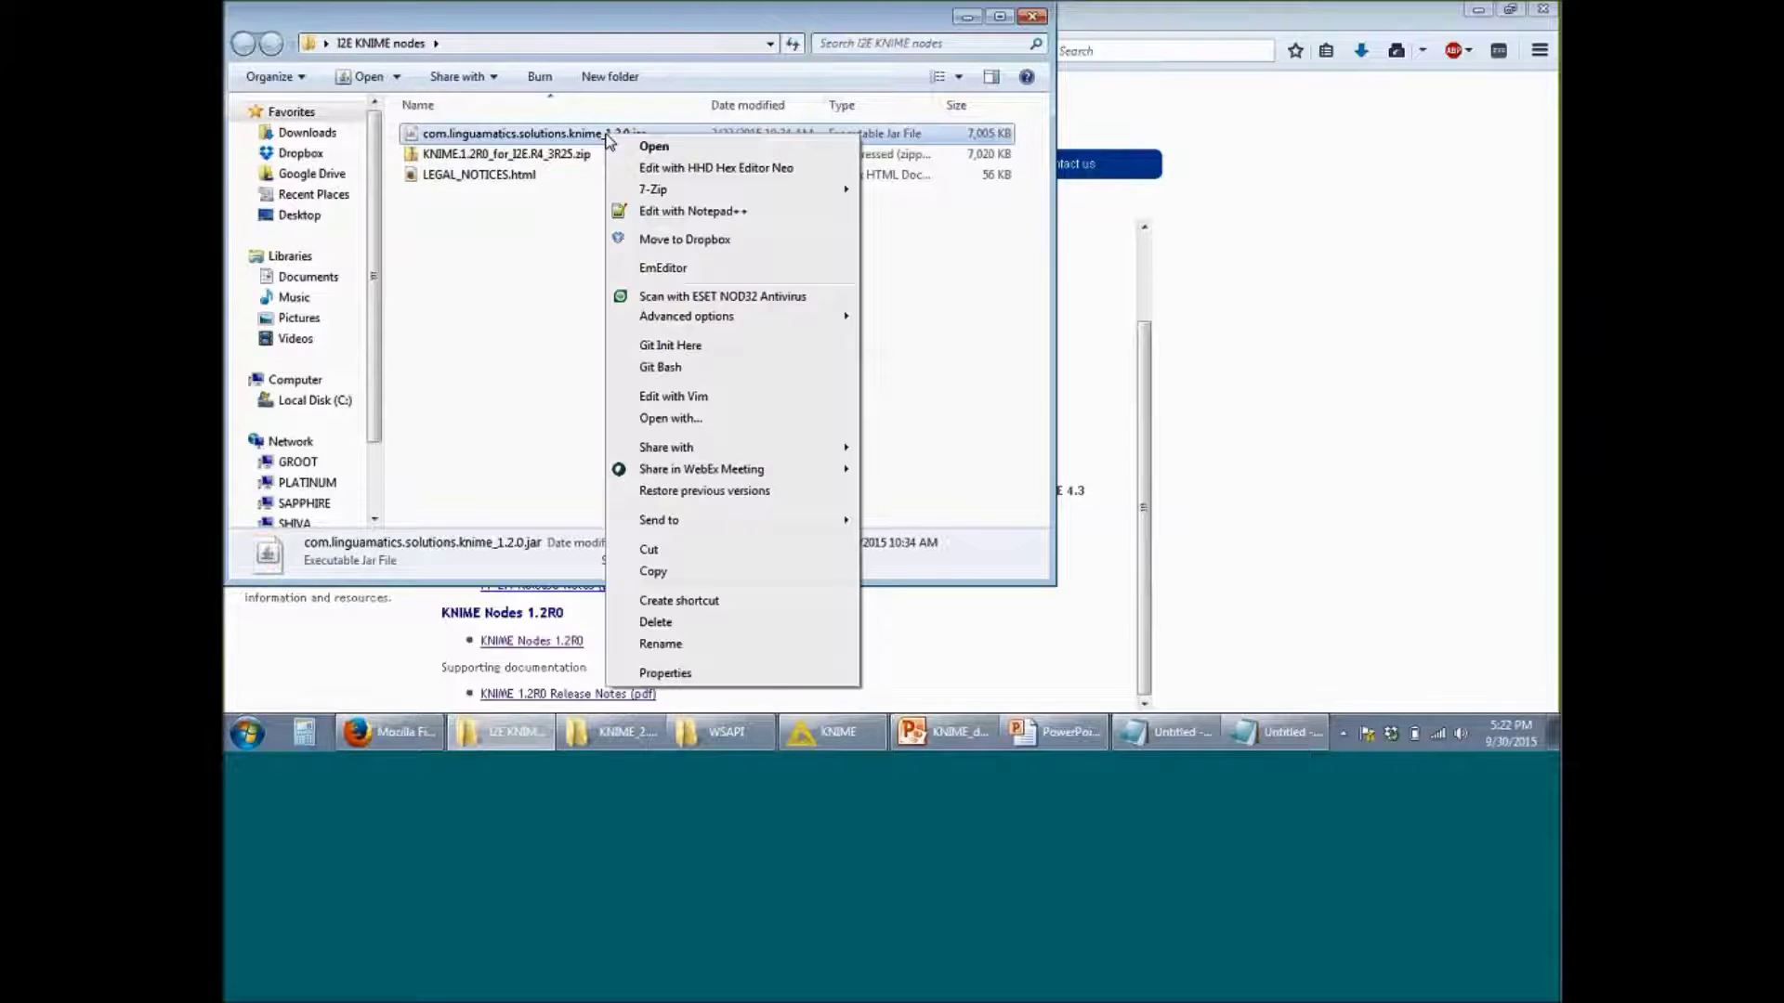
pyautogui.click(718, 572)
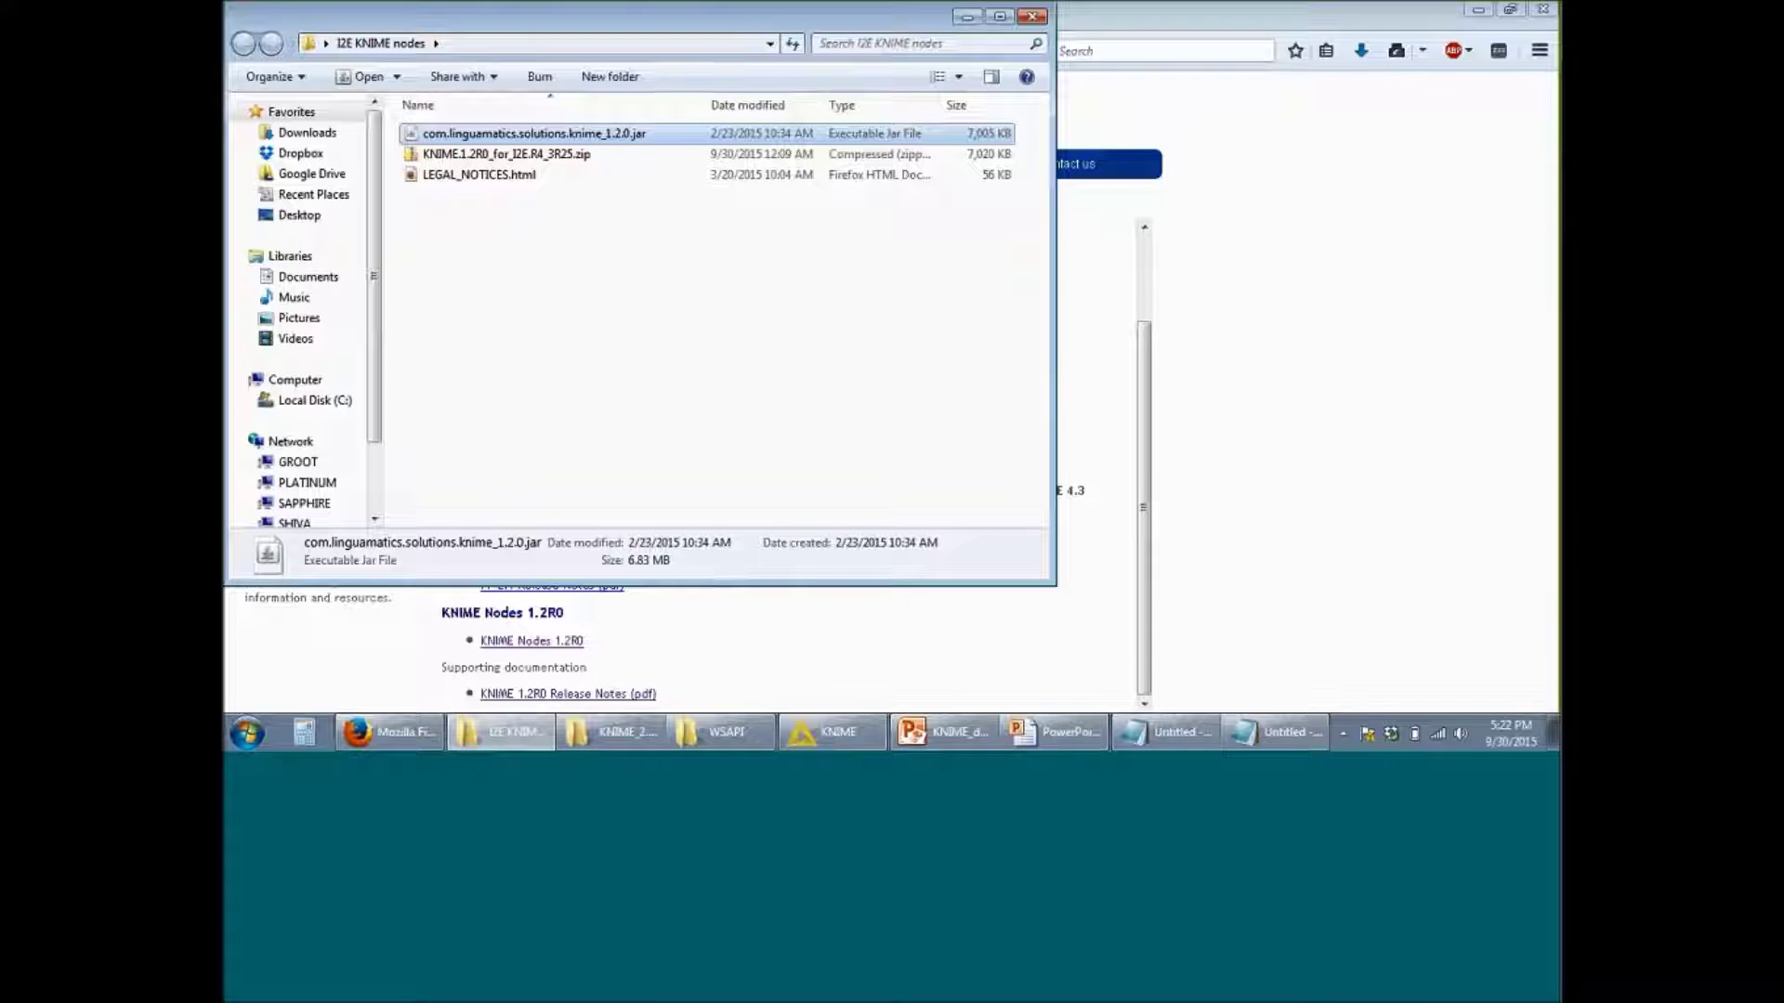
pyautogui.click(618, 743)
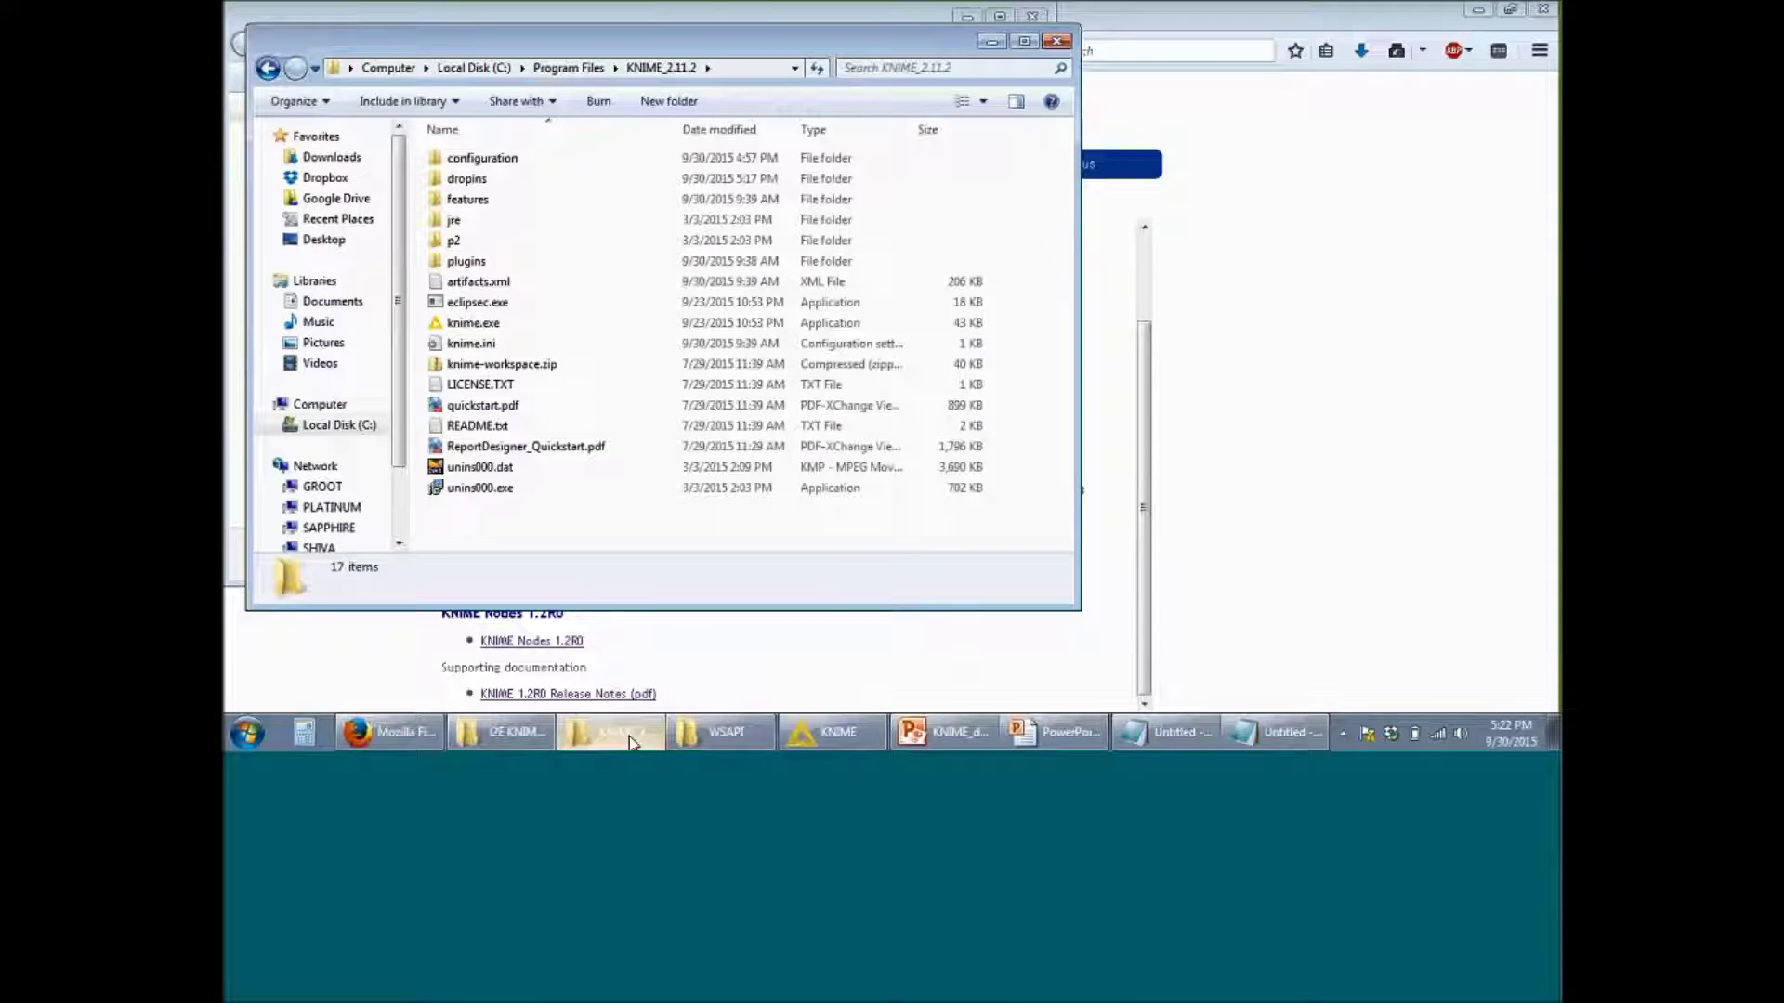
# Step: Paste the jar into KNIME_2.11.2's dropins folder, then search the Start menu for knime
pyautogui.doubleClick(489, 184)
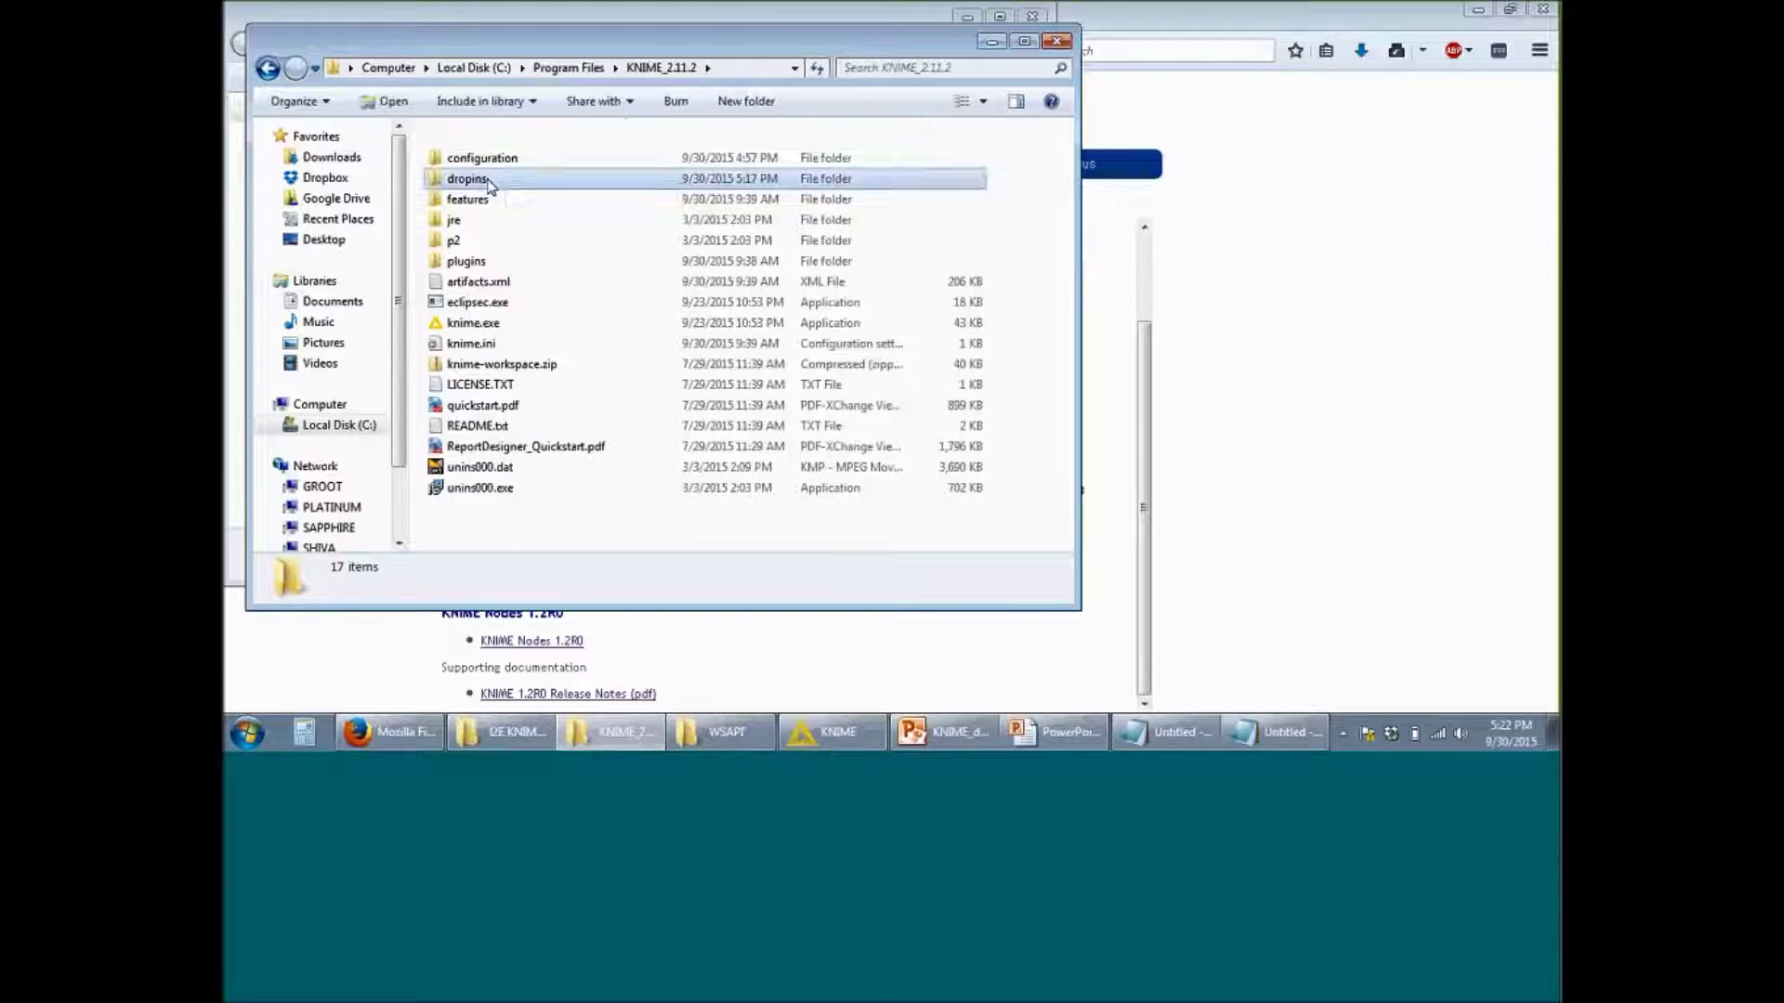
pyautogui.rightClick(502, 175)
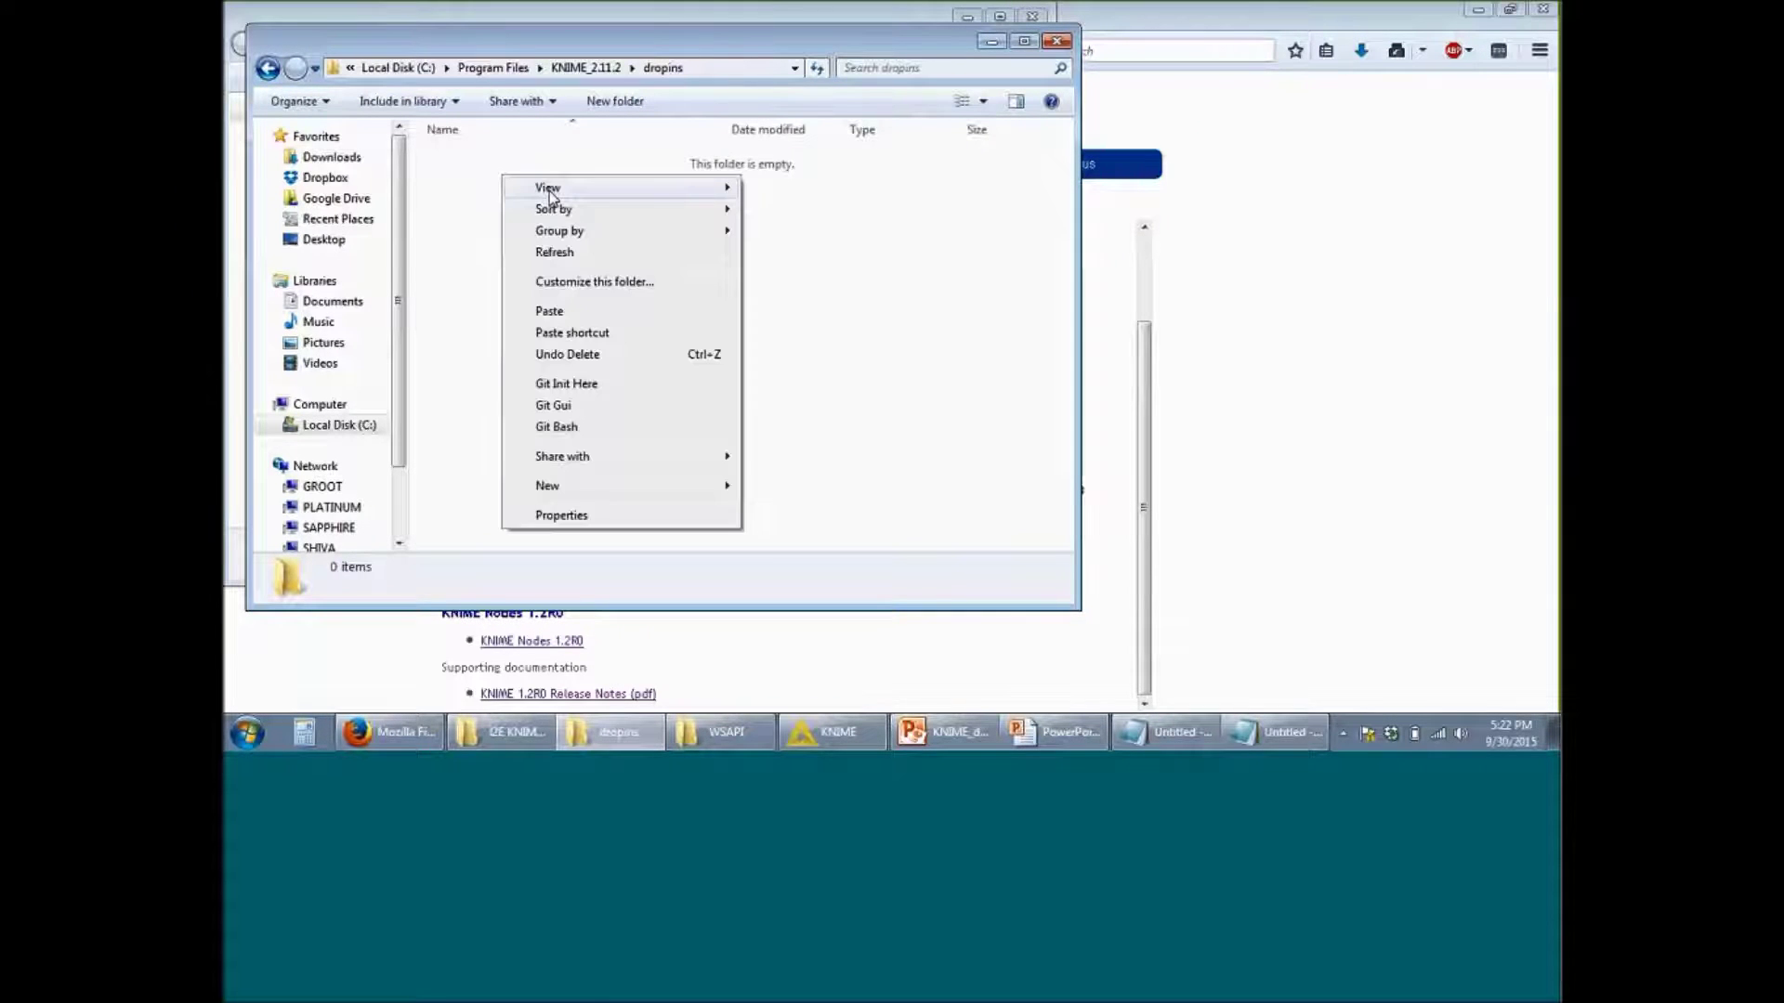
pyautogui.click(611, 315)
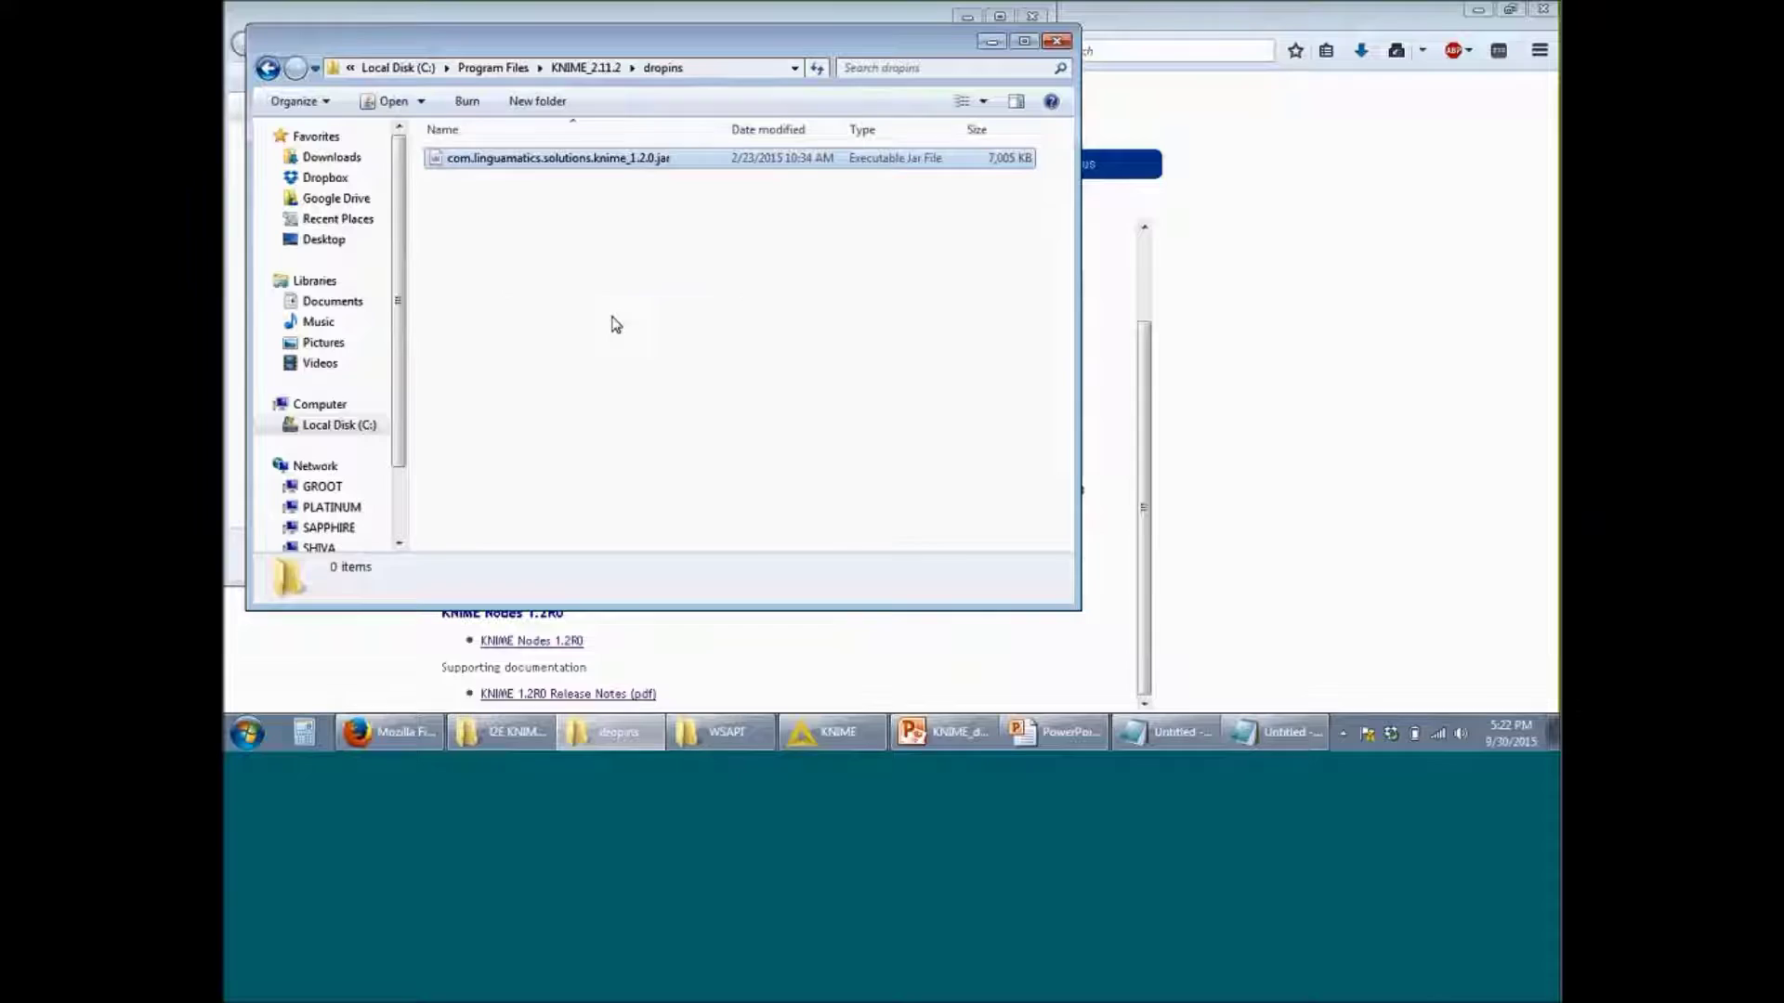
pyautogui.click(728, 283)
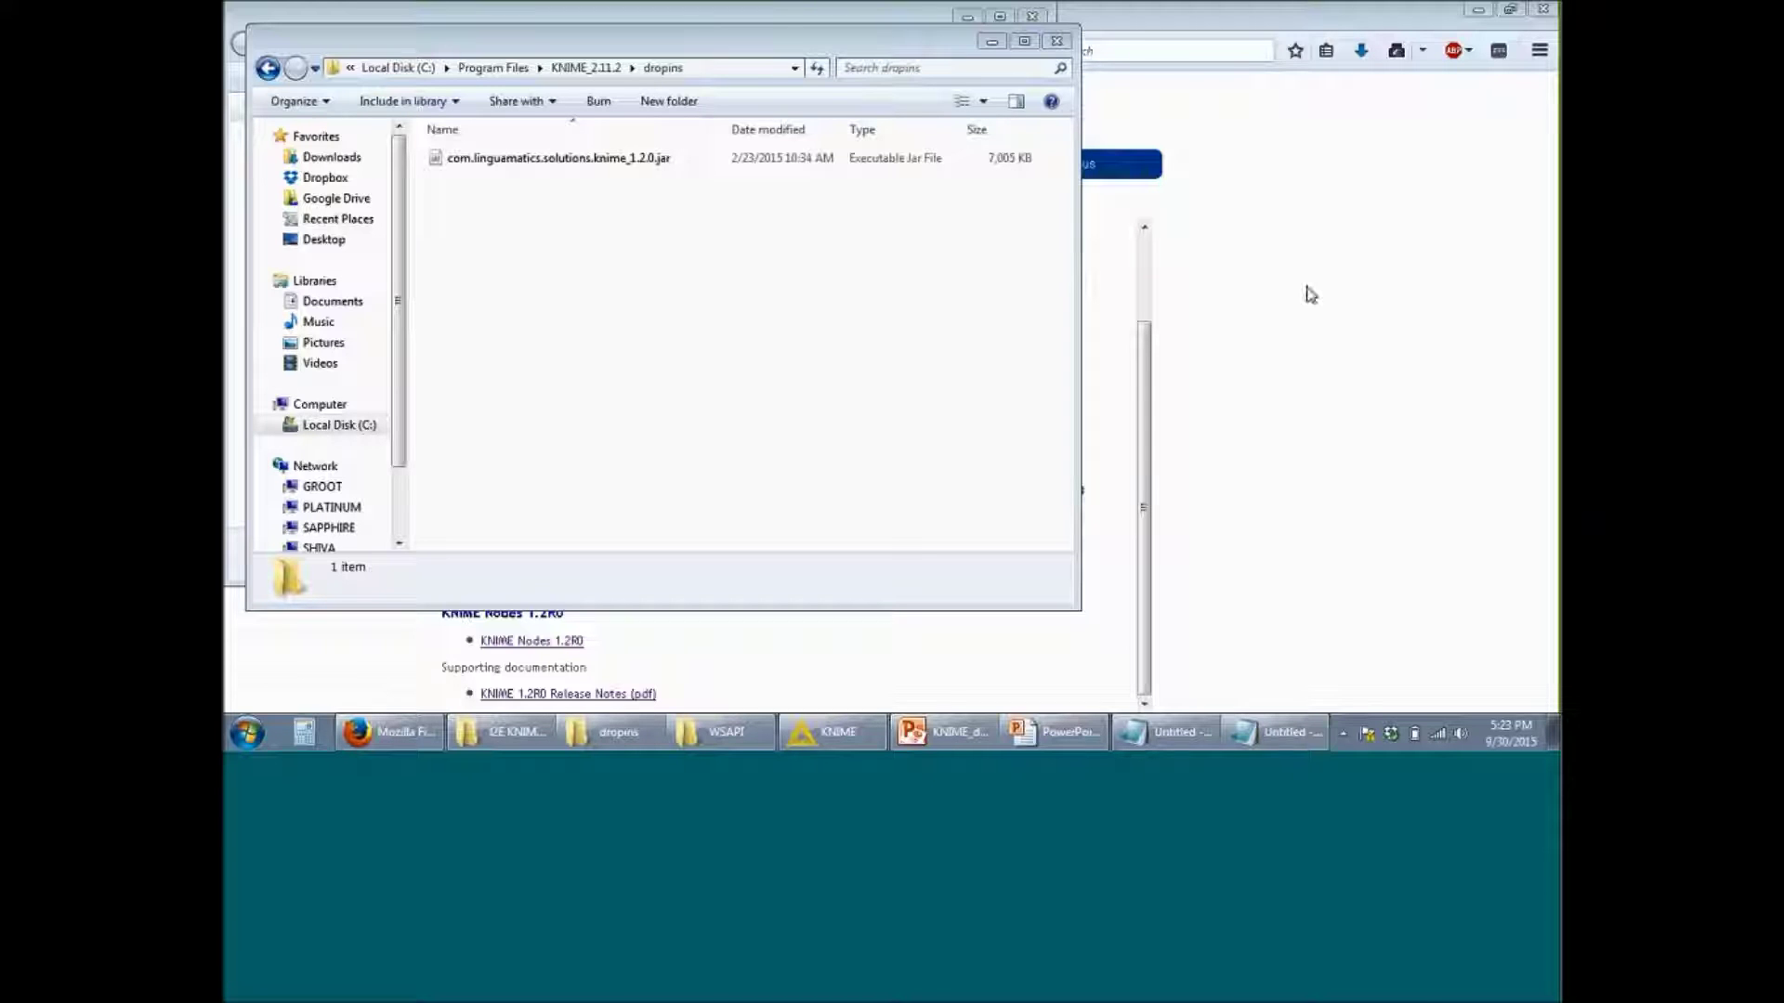
pyautogui.click(245, 736)
pyautogui.write('knime')
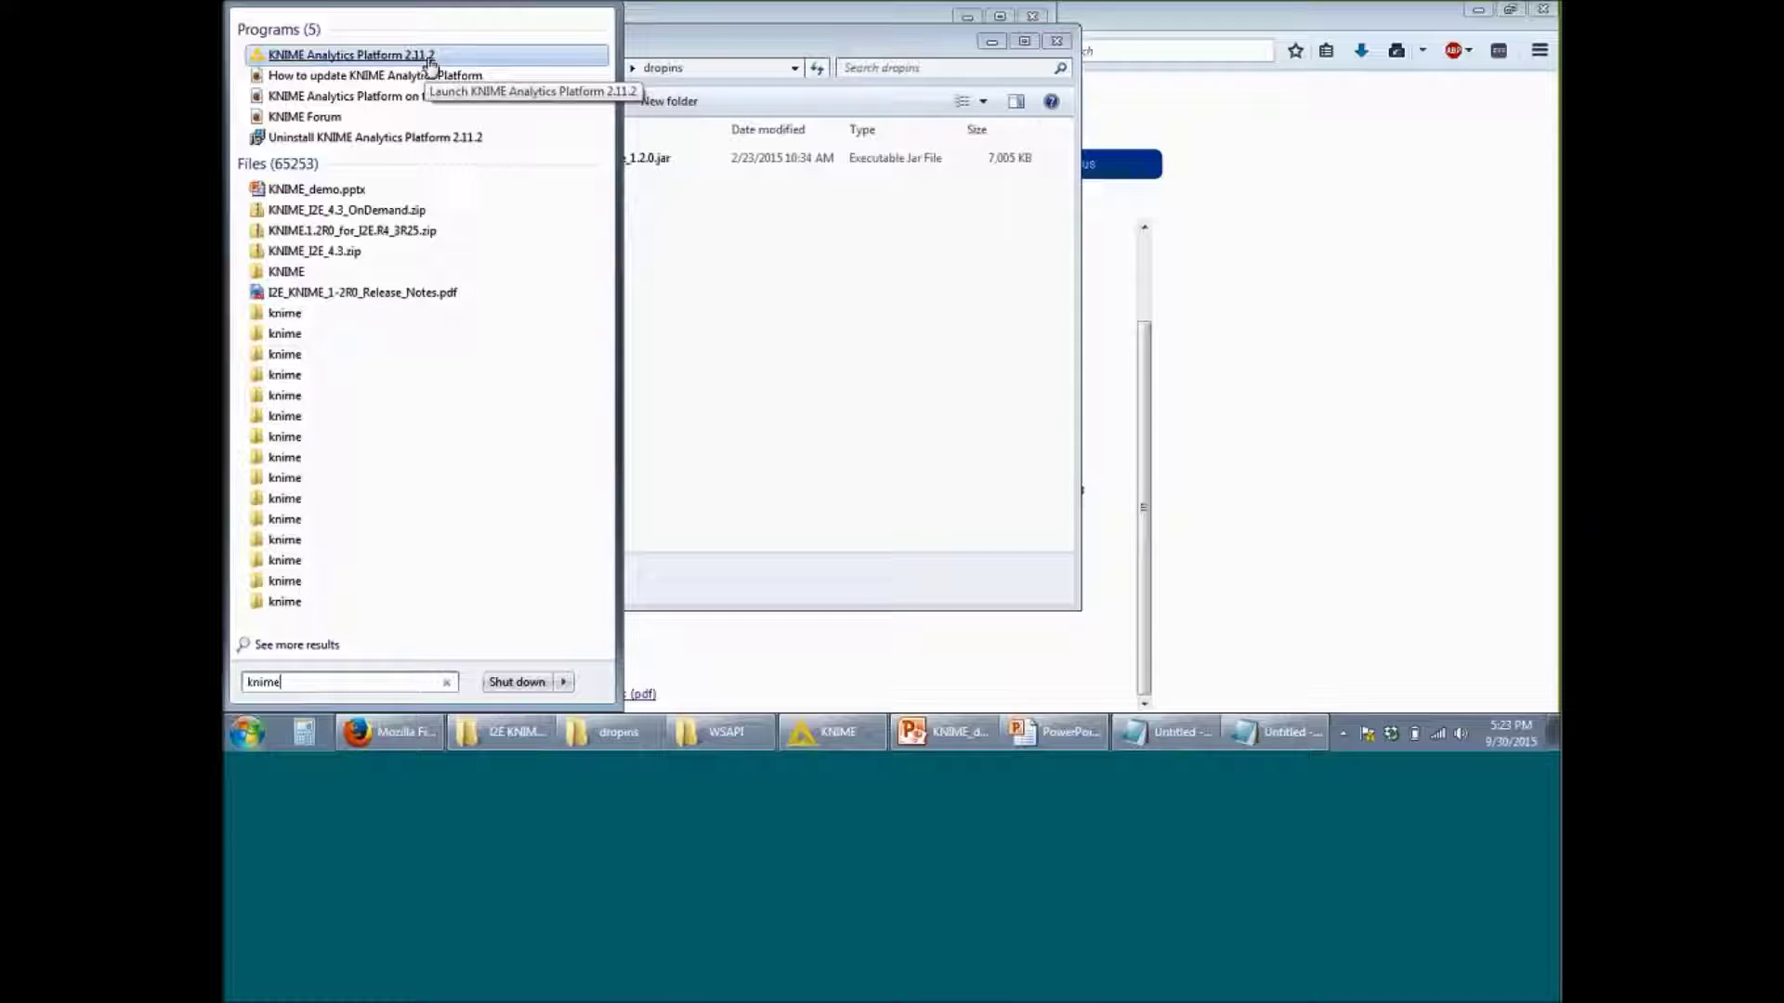
# Step: Launch KNIME Analytics Platform 2.11.2 and view the Linguamatics I2E WSAPI node descriptions
pyautogui.click(1484, 246)
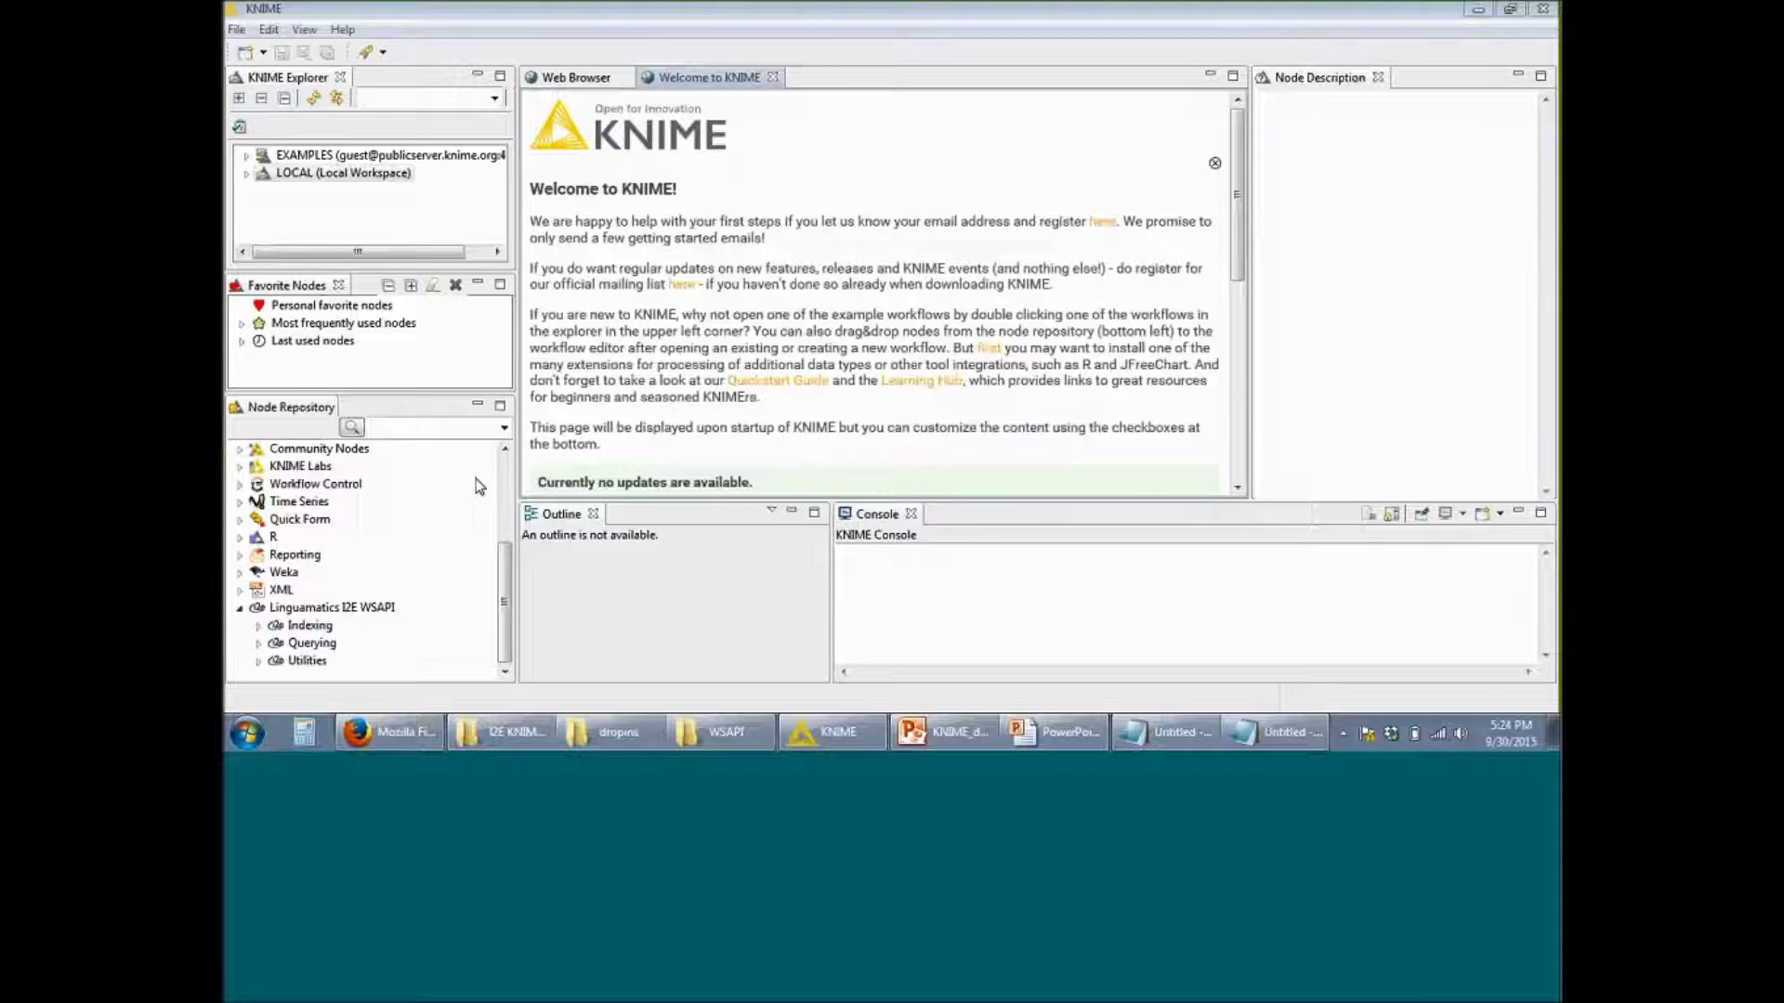
pyautogui.click(369, 611)
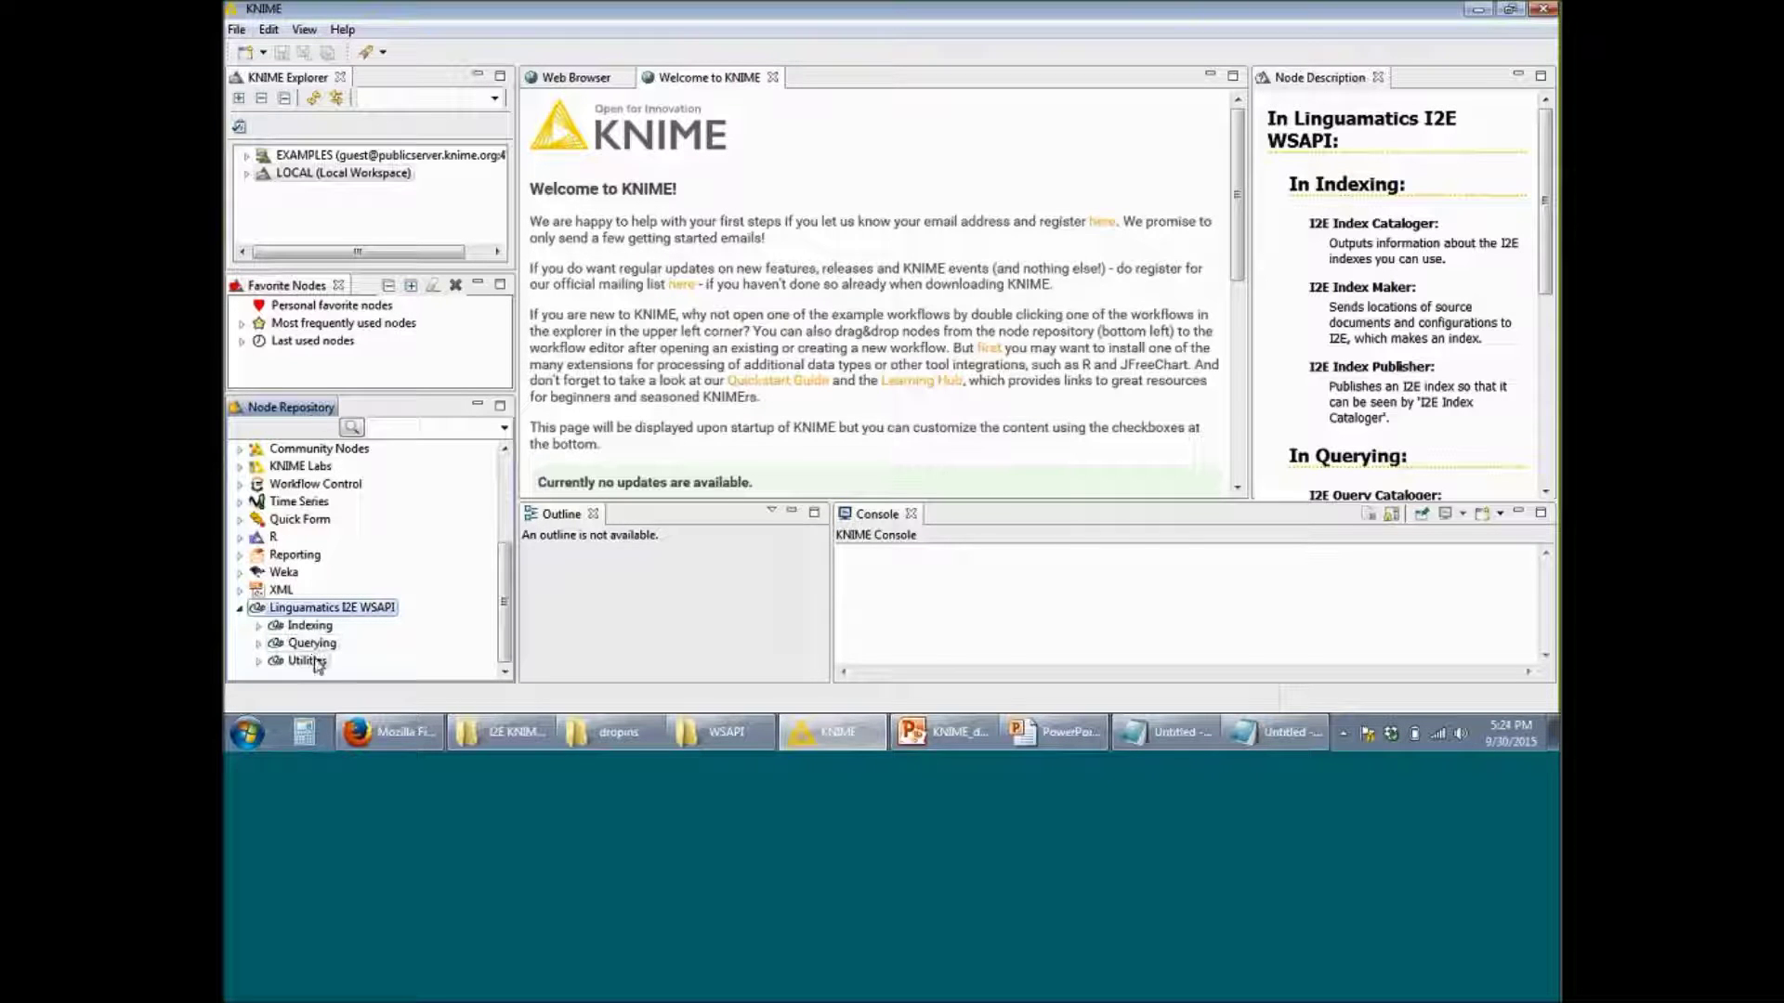
# Step: Create a new KNIME workflow named KNIME_project_test at destination LOCAL:/
pyautogui.click(258, 626)
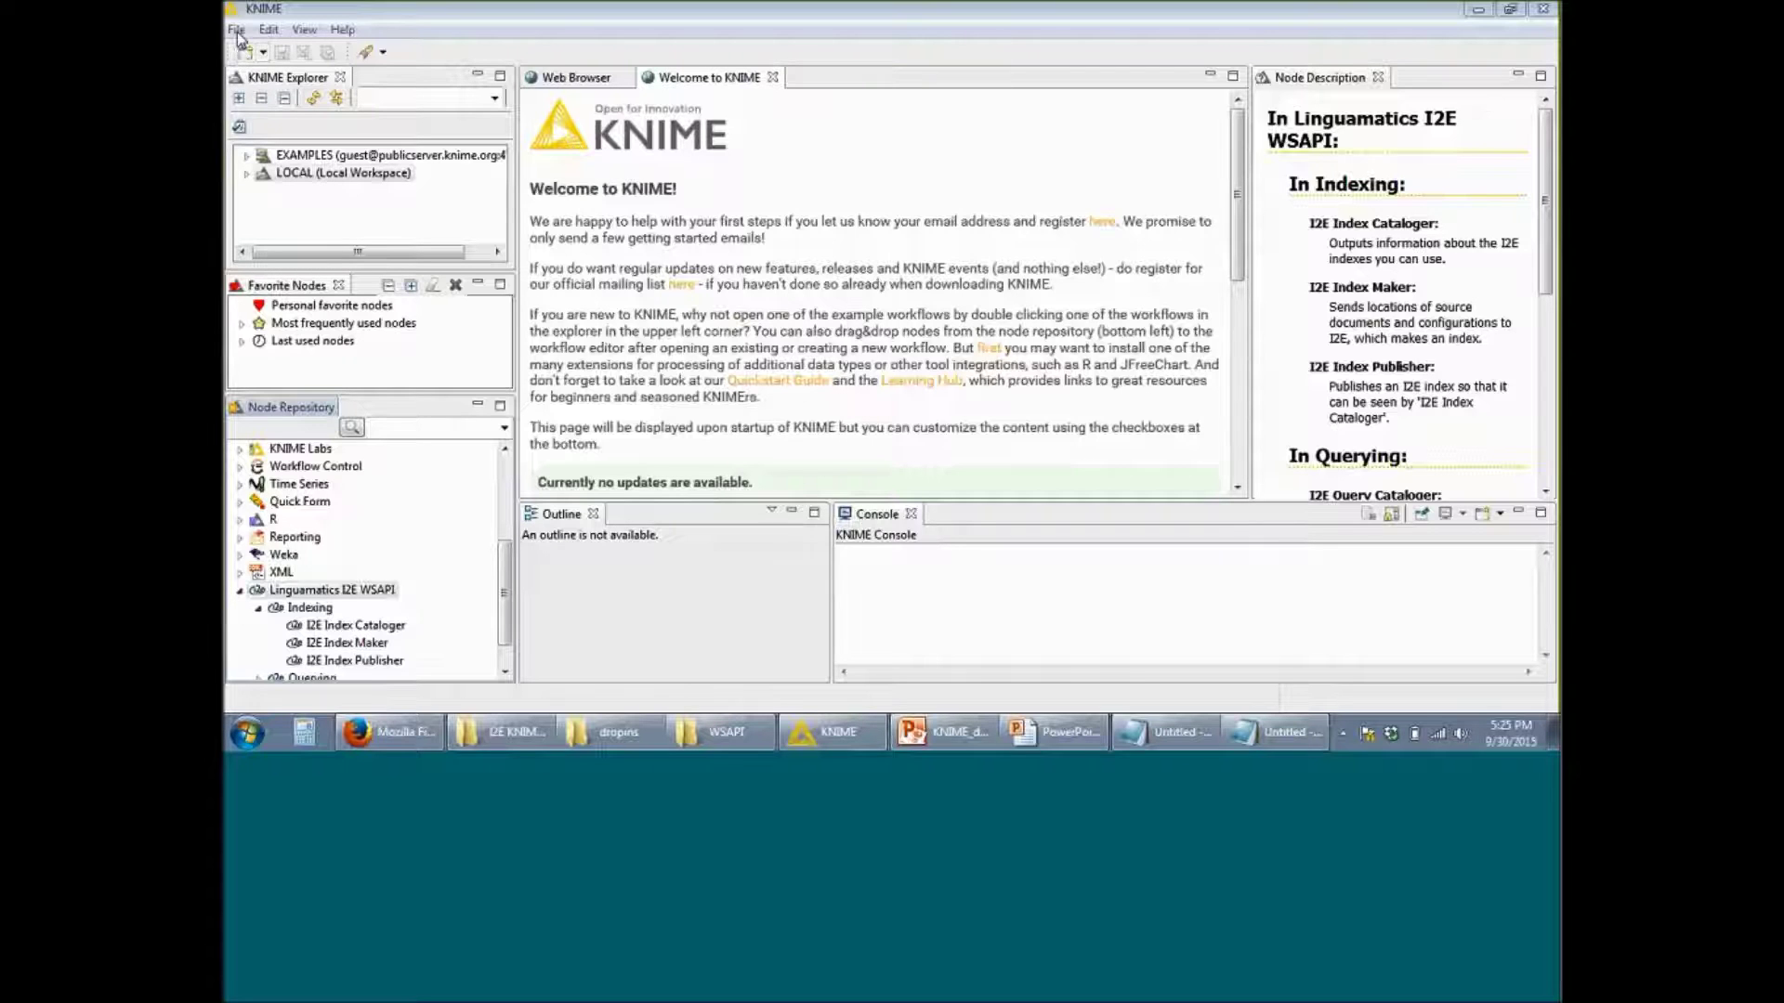
pyautogui.click(237, 30)
pyautogui.click(265, 53)
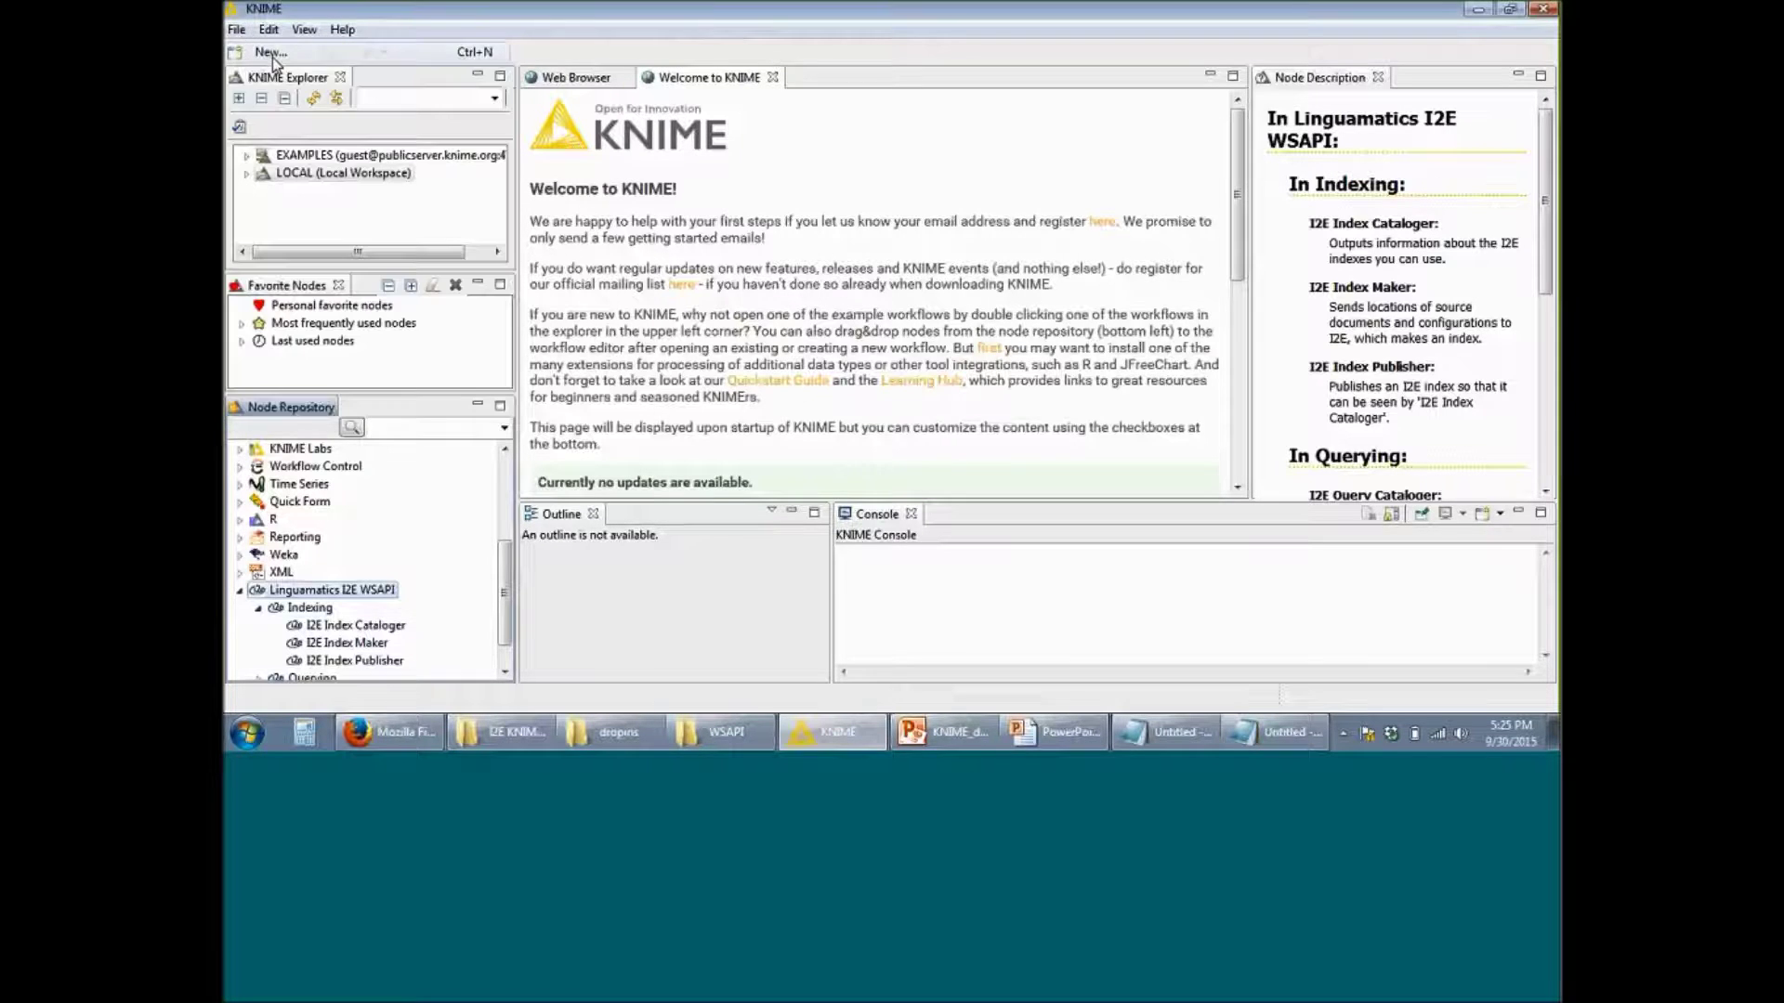
pyautogui.click(751, 213)
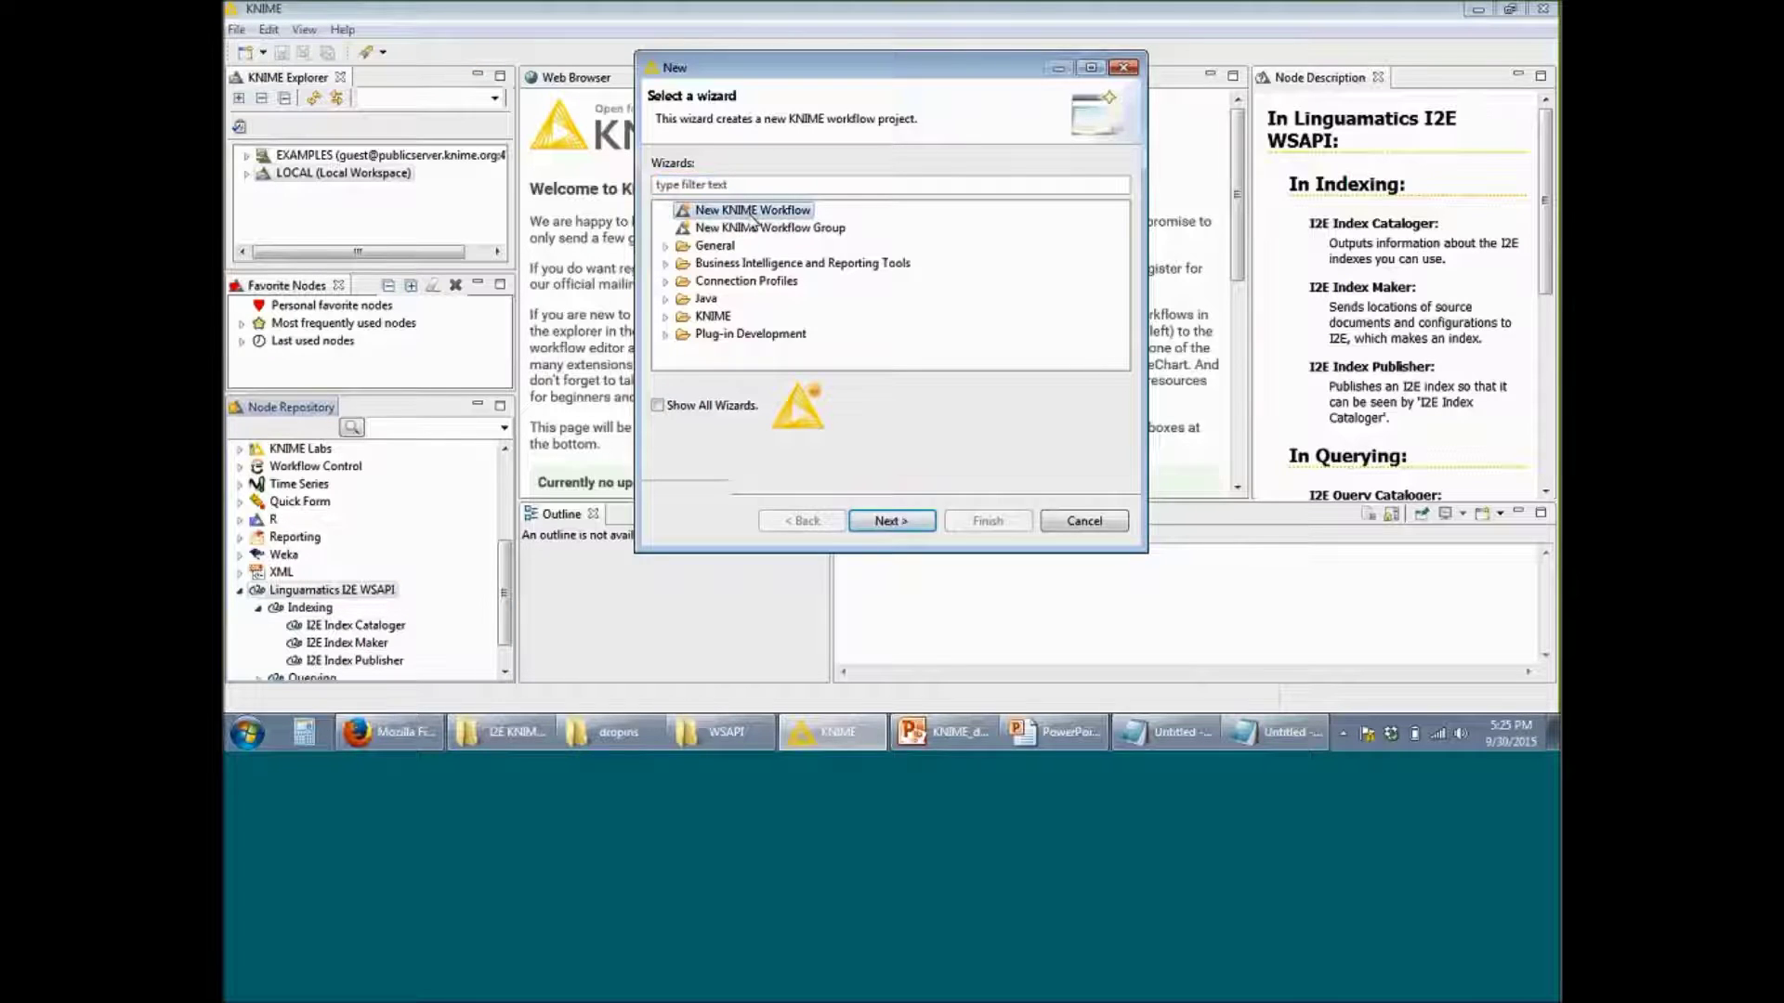
pyautogui.click(890, 521)
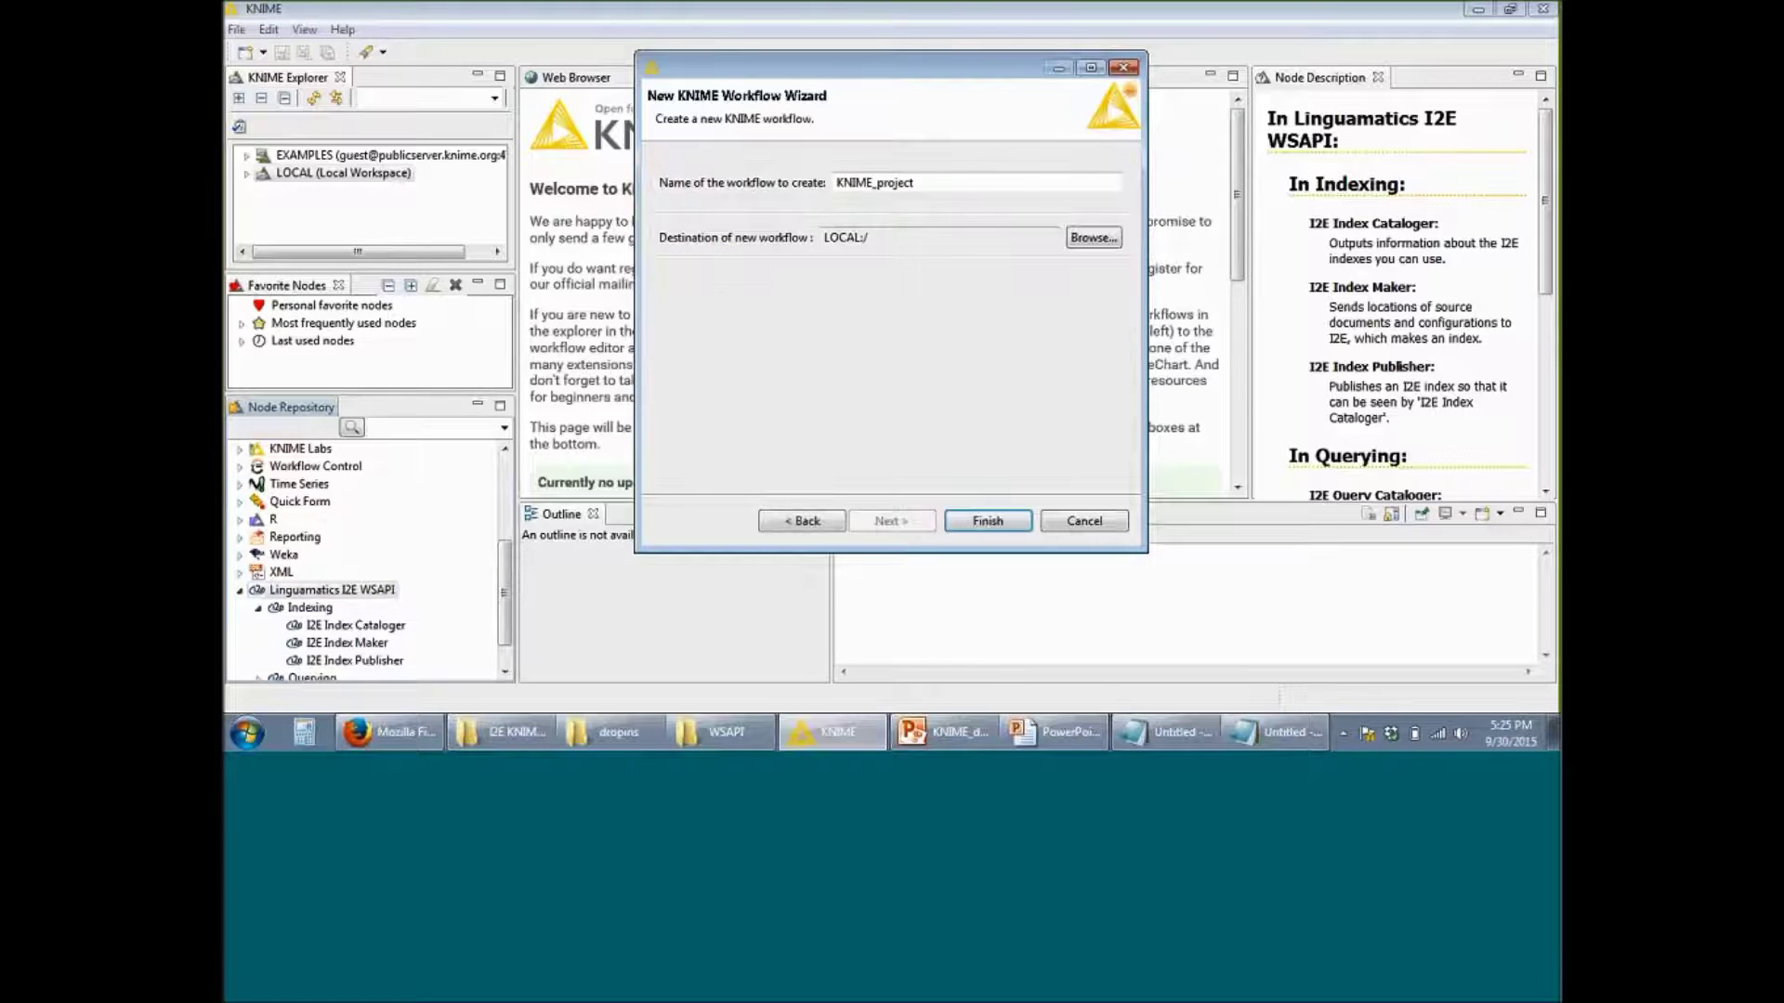
pyautogui.write('_test')
pyautogui.click(988, 521)
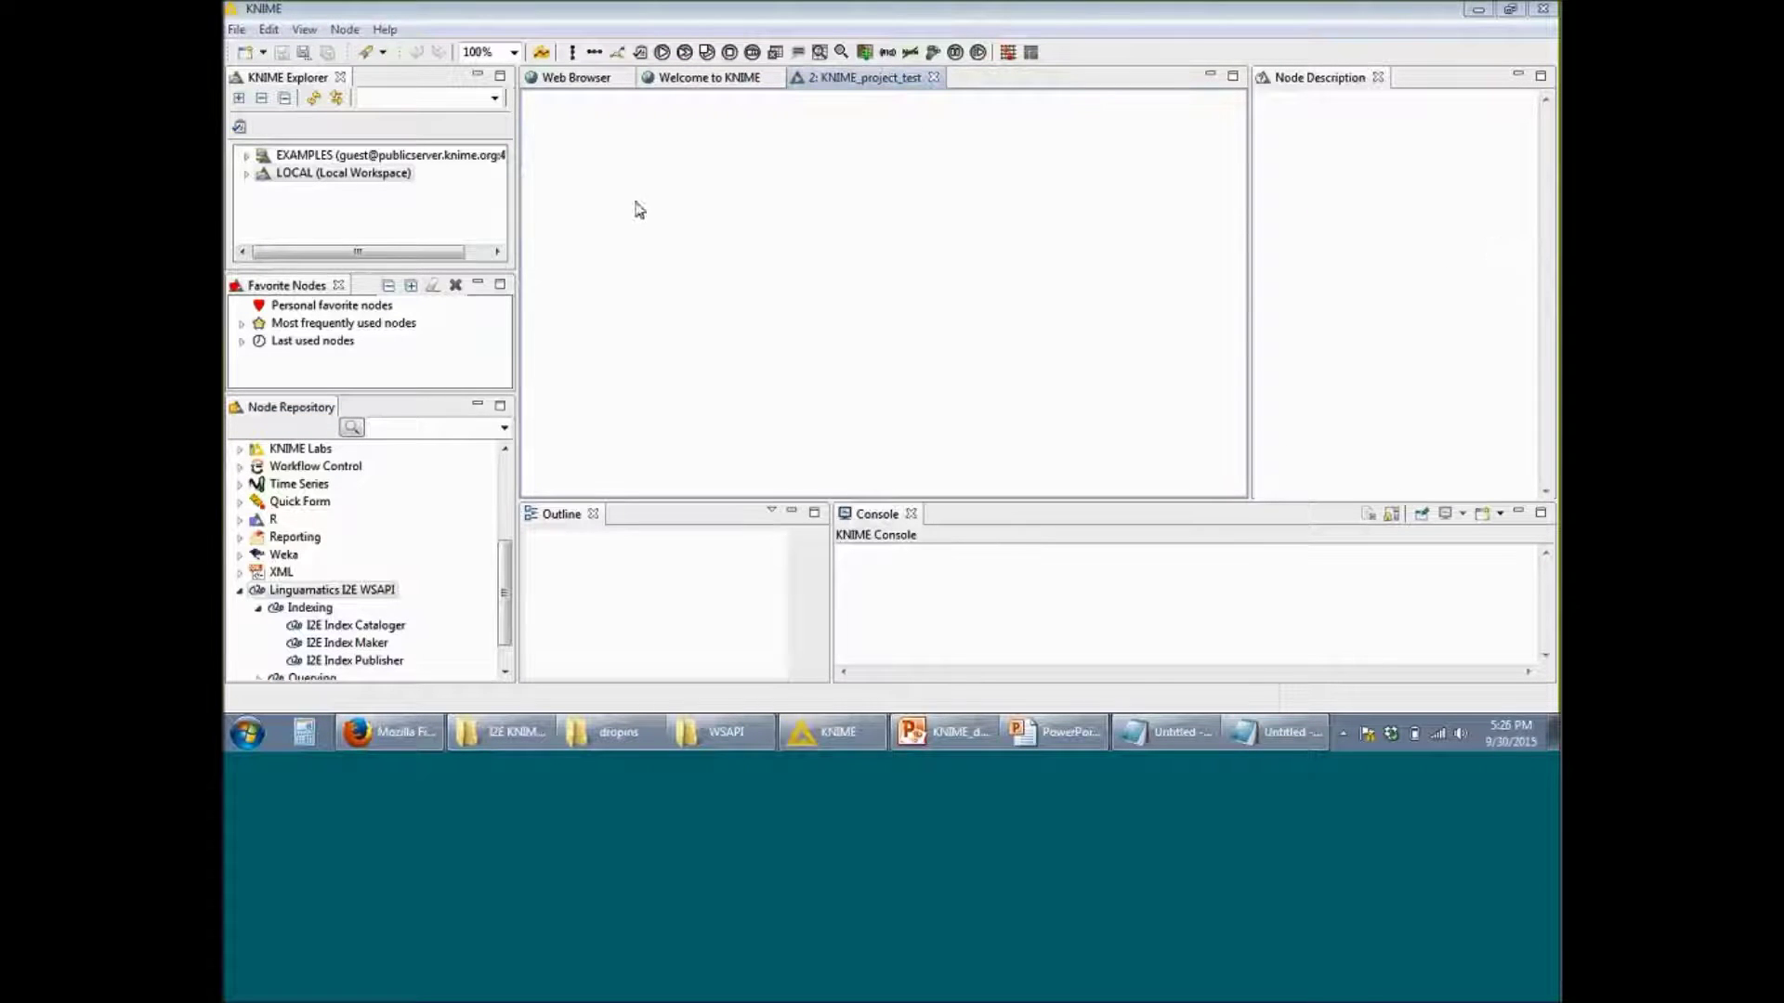
pyautogui.click(249, 175)
# Step: Open the Workflow Credentials settings for the KNIME_project_test workflow
pyautogui.scroll(-1, 316, 206)
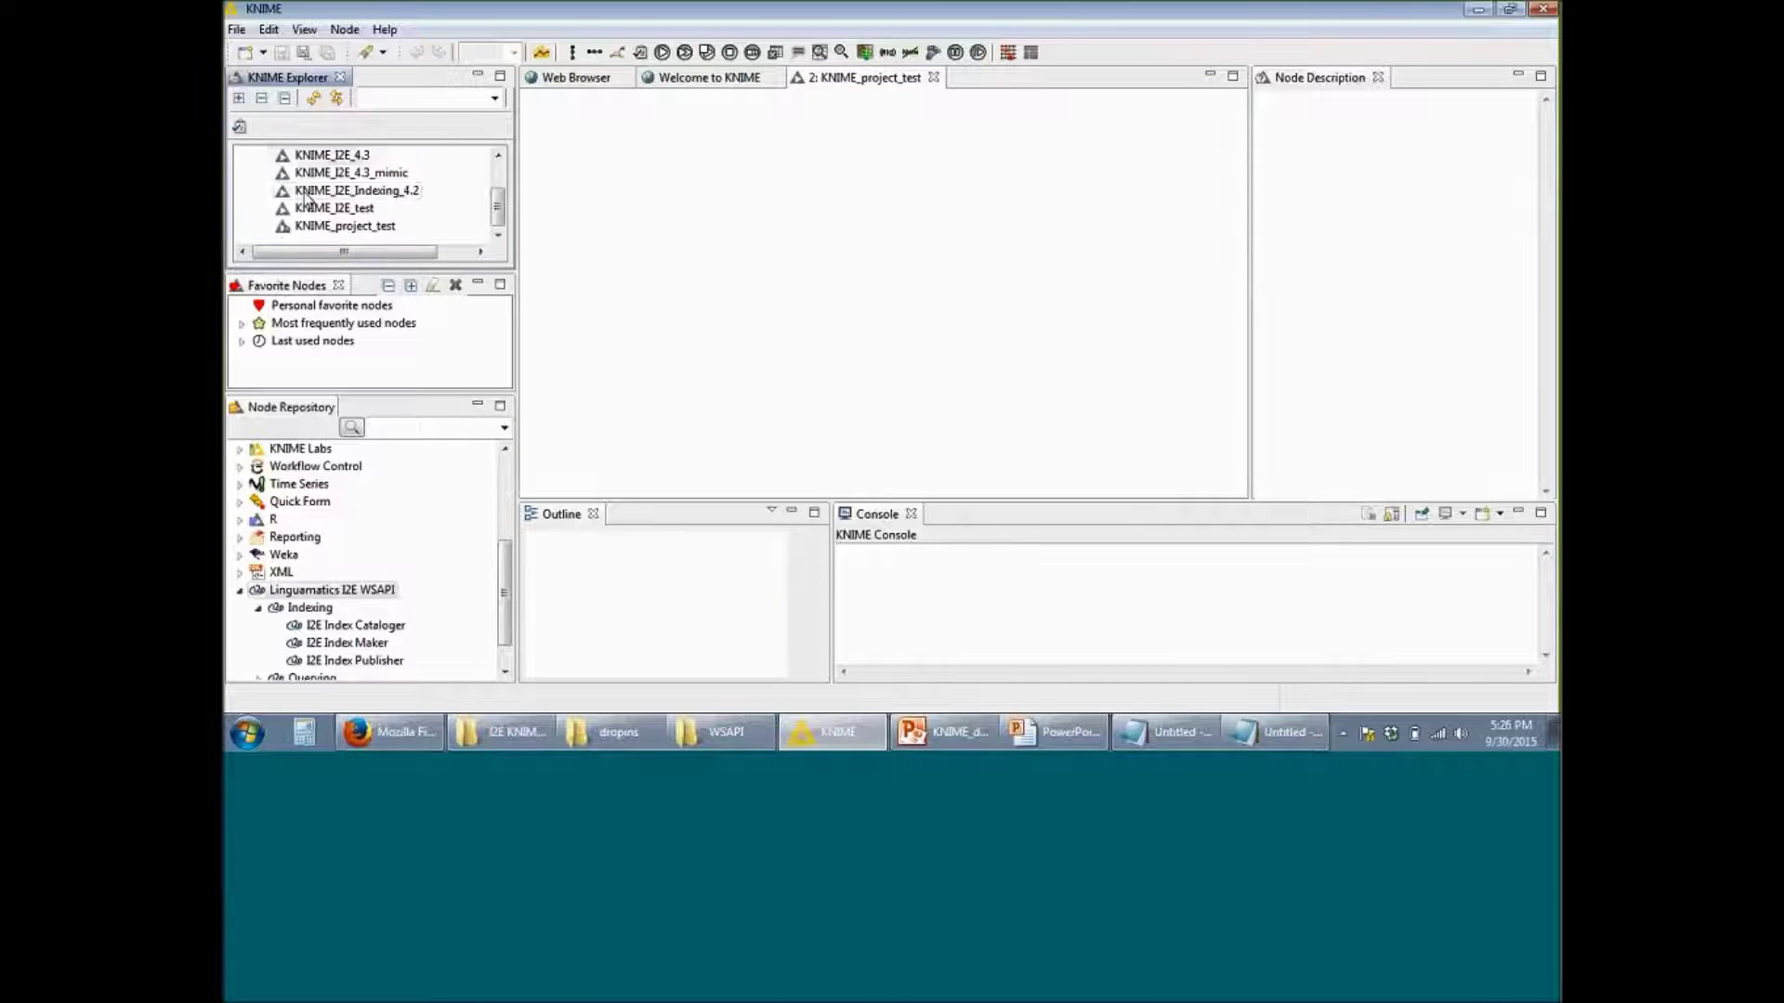
pyautogui.click(375, 228)
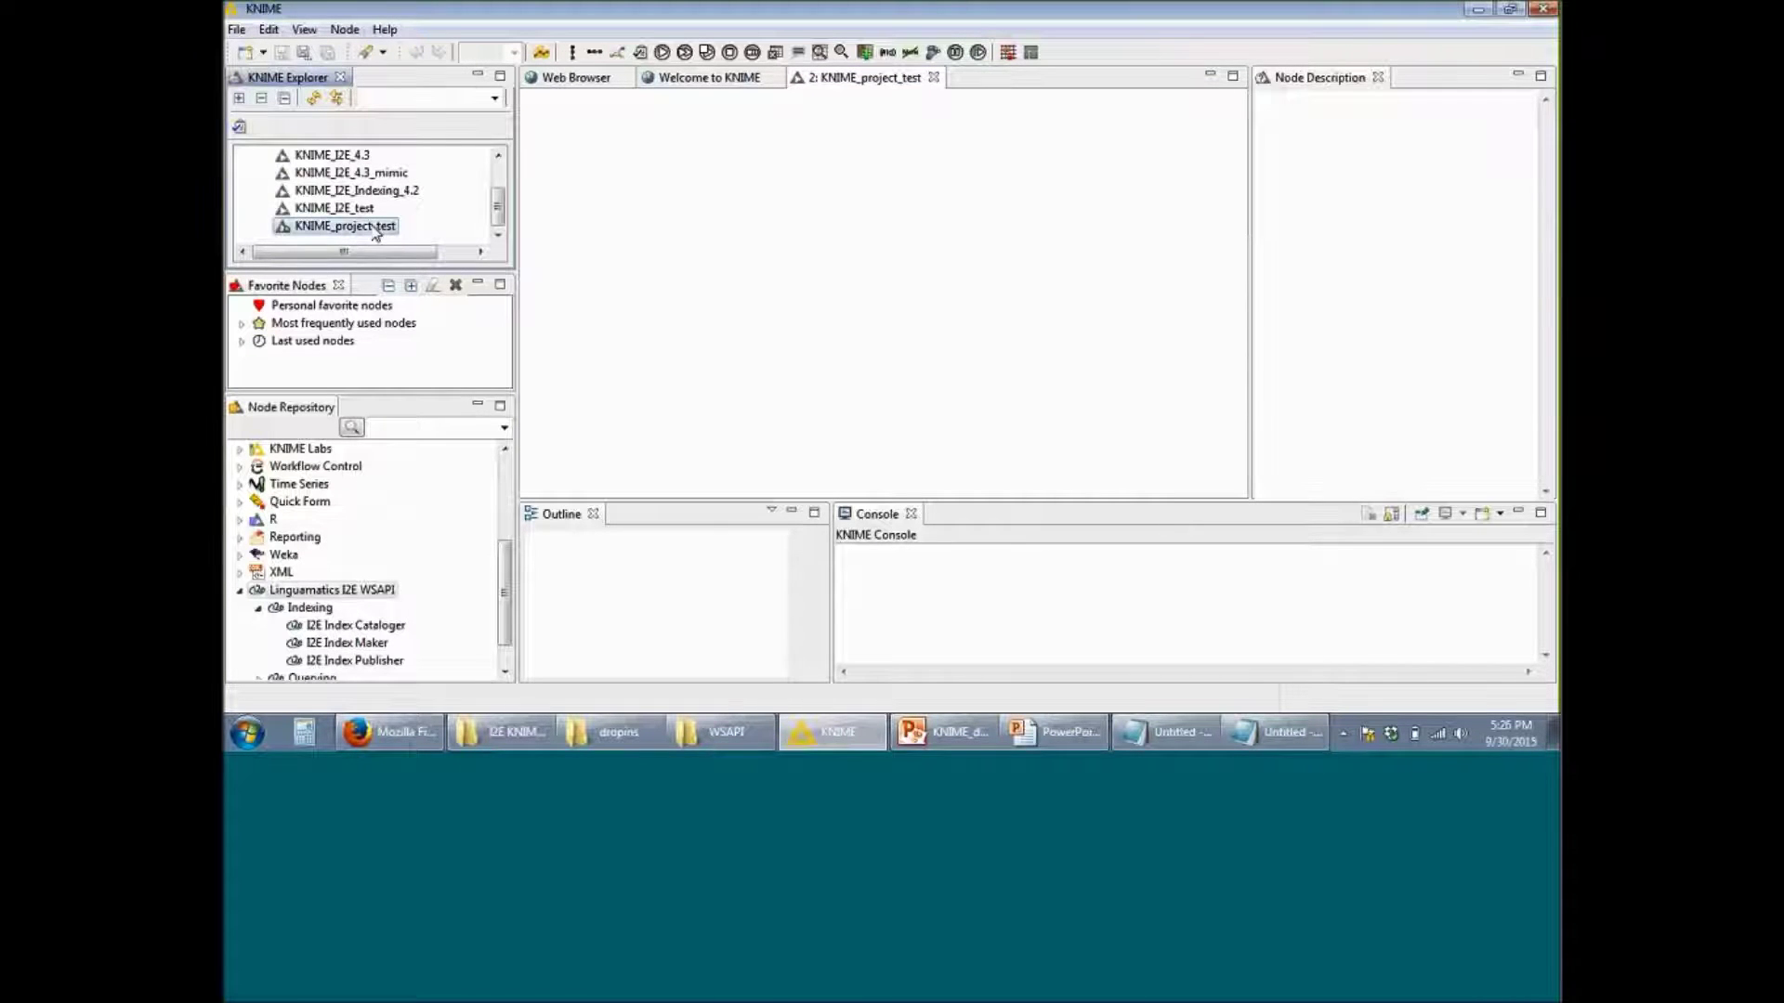
pyautogui.rightClick(375, 229)
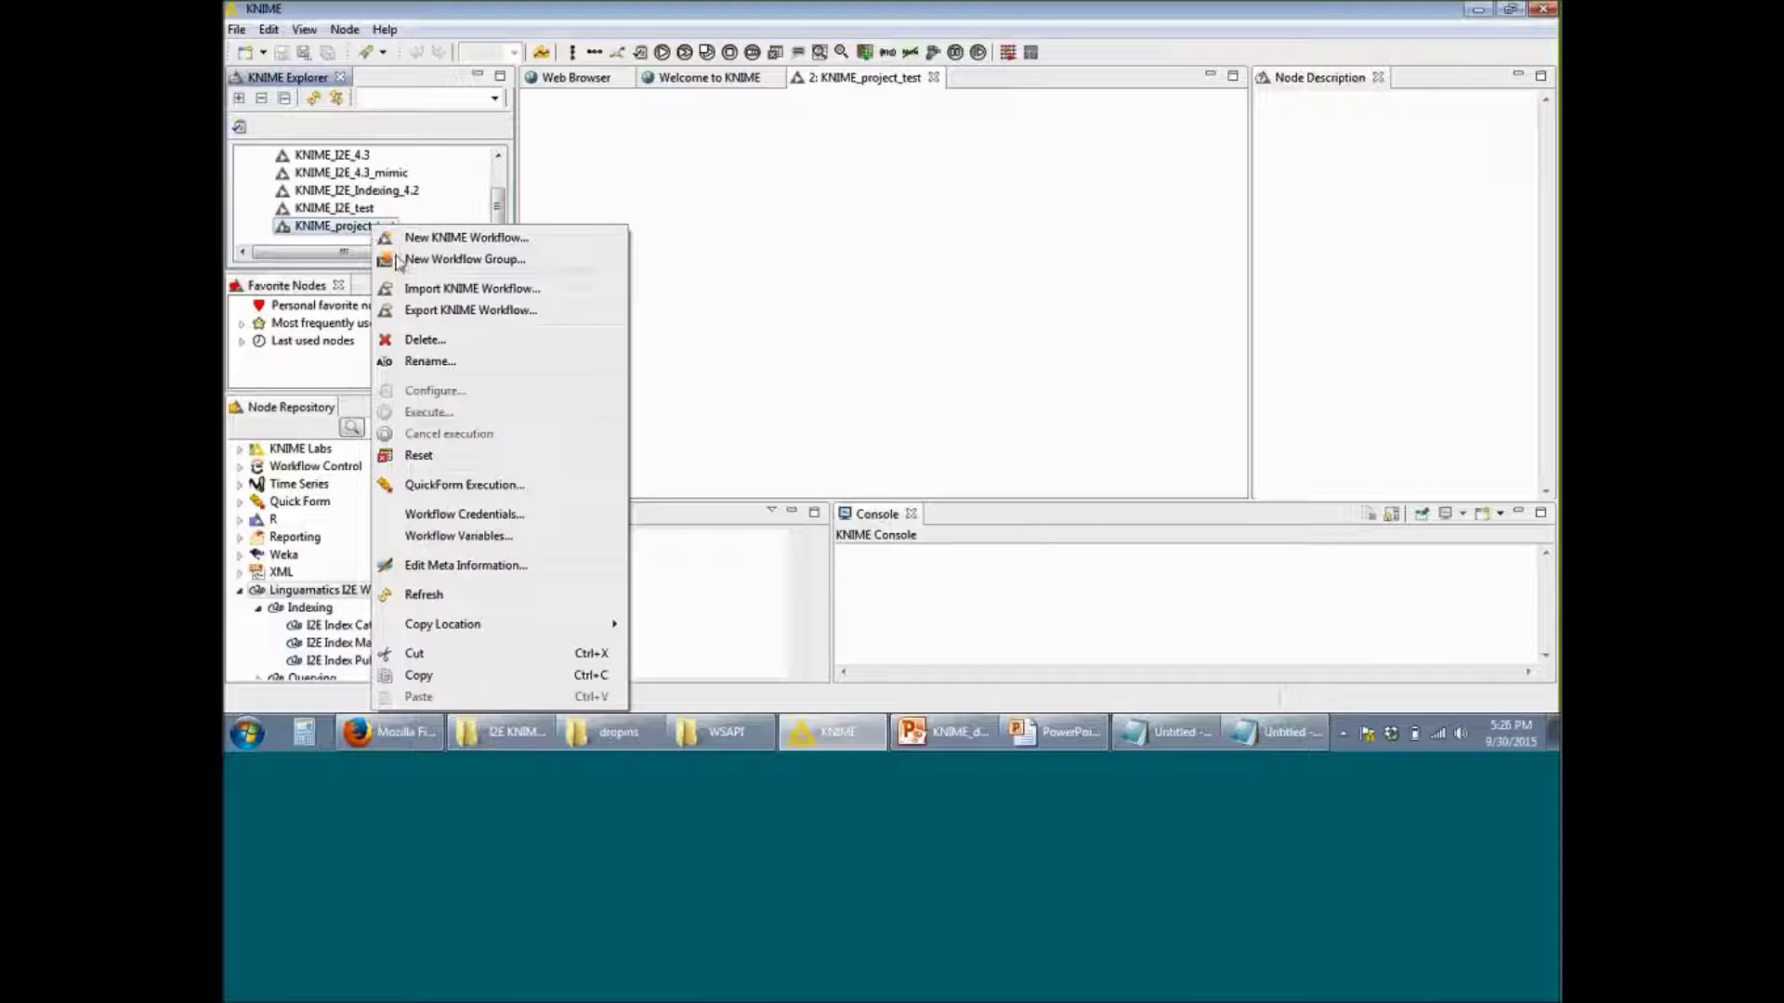
pyautogui.click(519, 518)
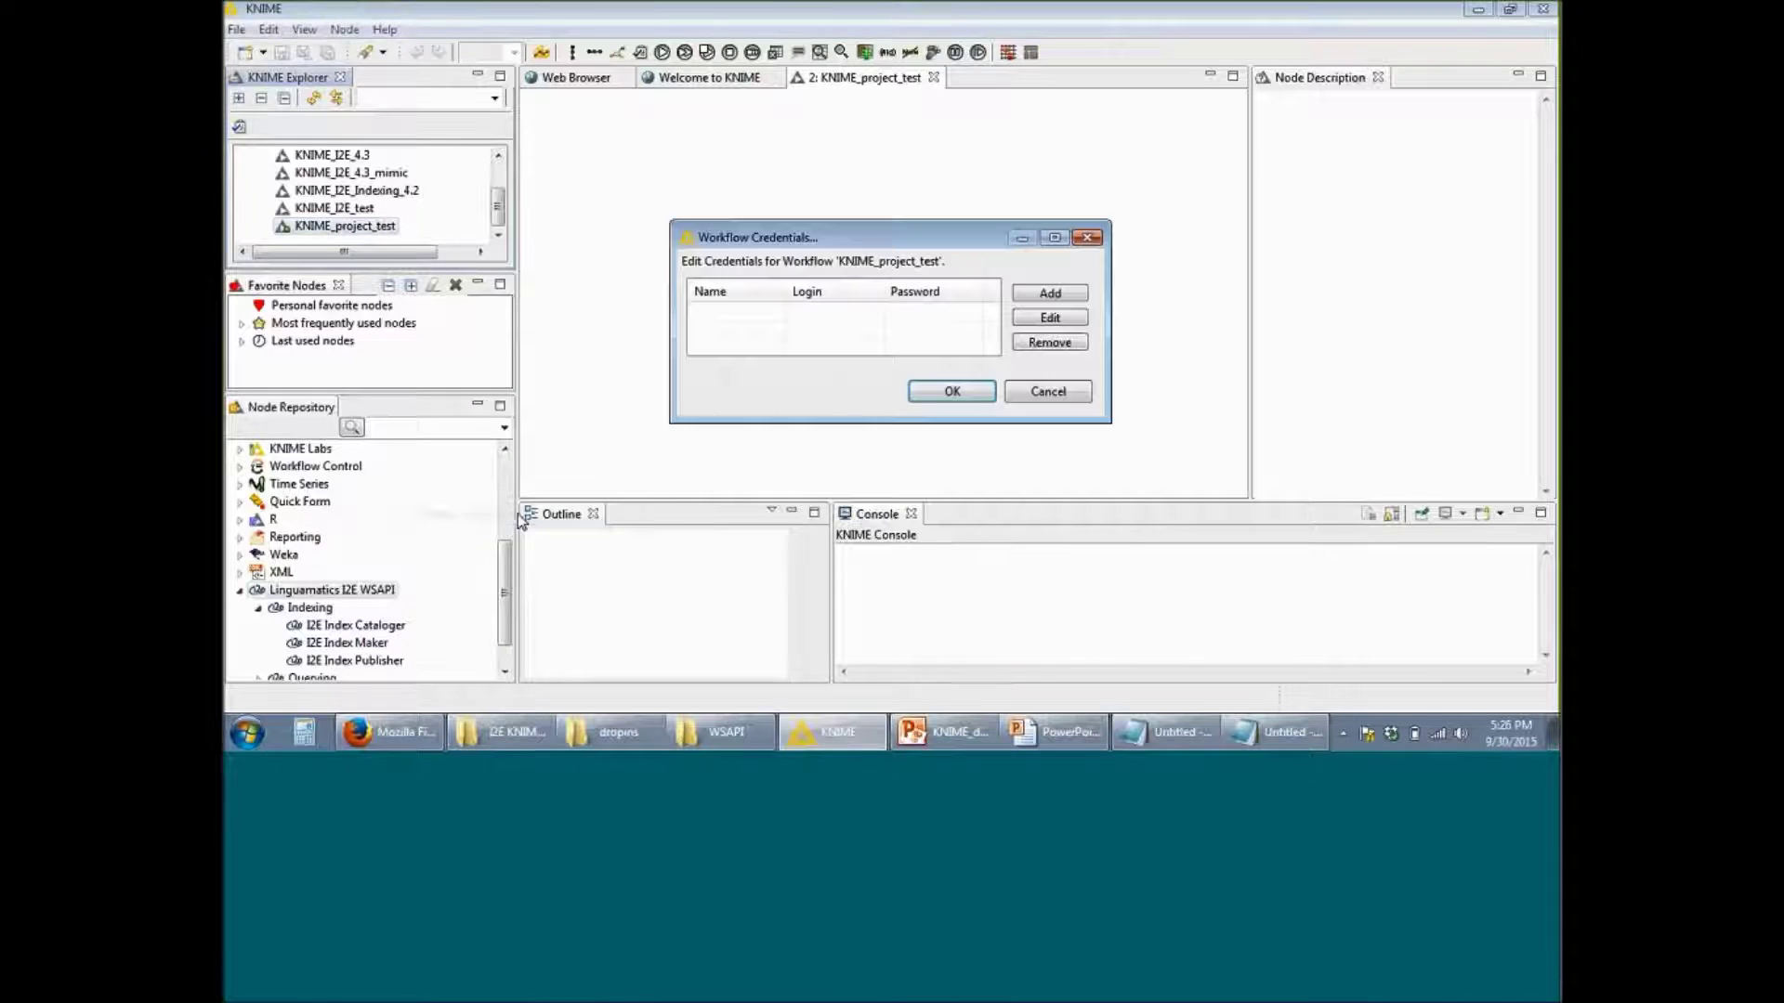
pyautogui.click(1465, 239)
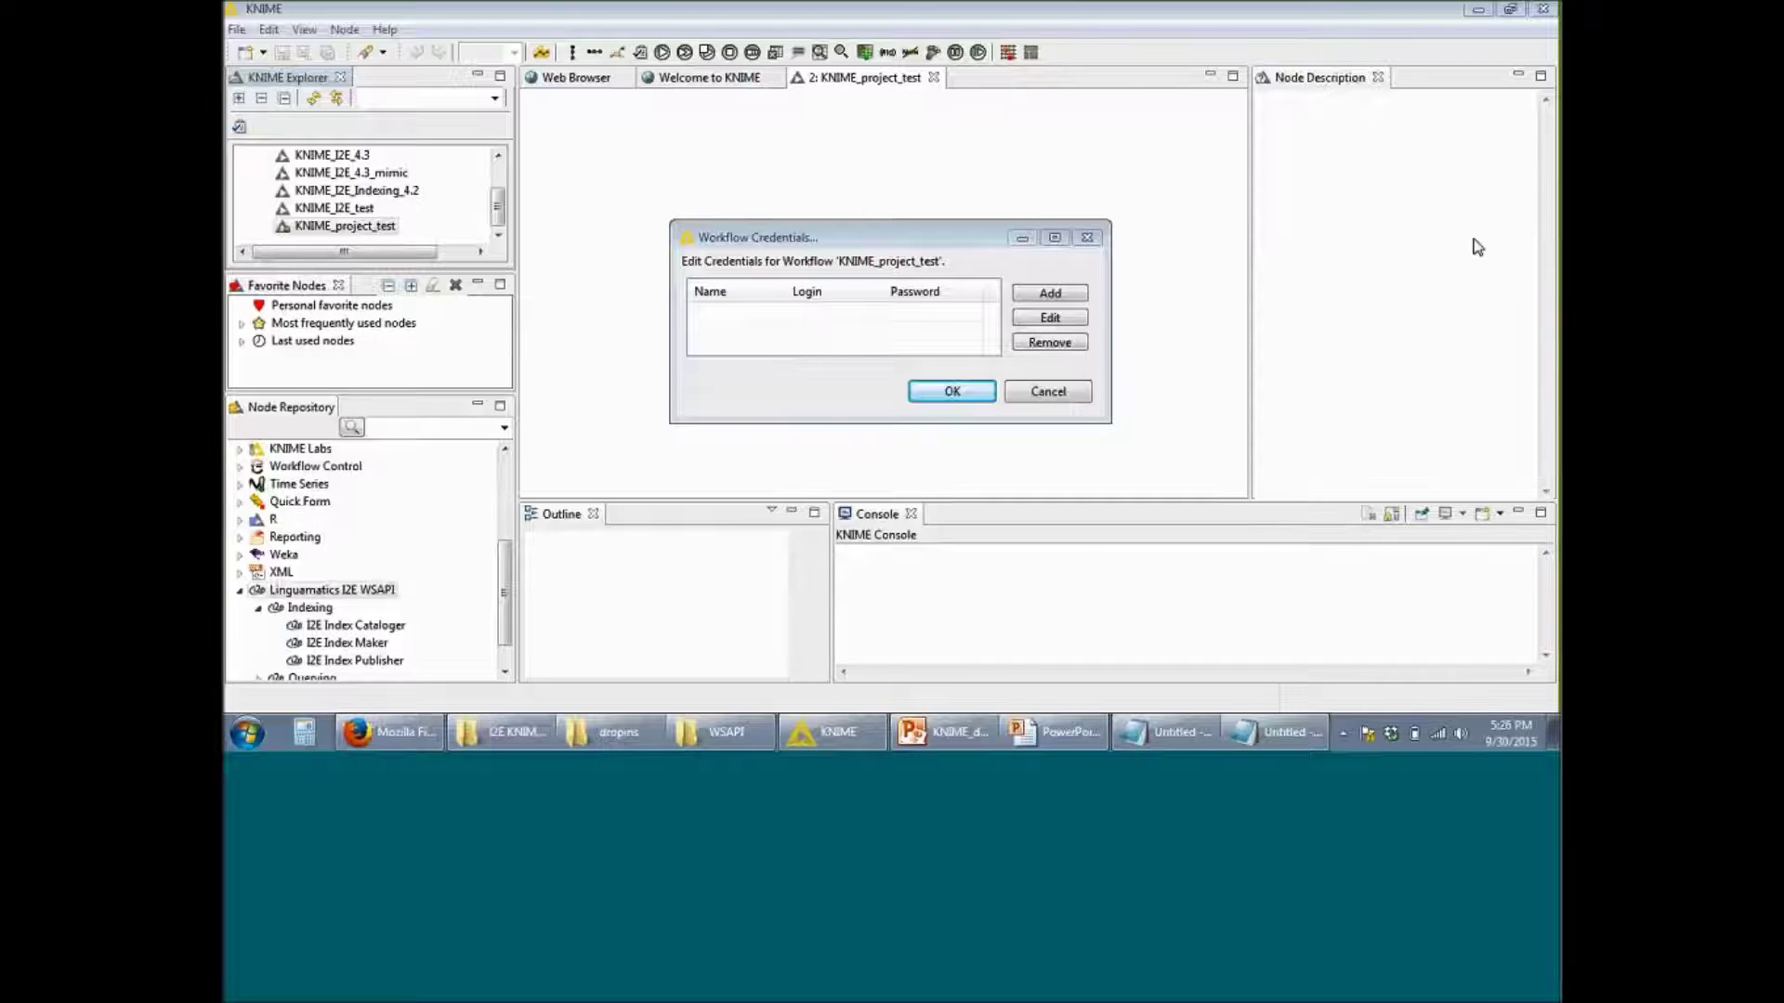
# Step: Add an 'OnDemand login' credential with the account's e-mail login and password
pyautogui.click(1062, 295)
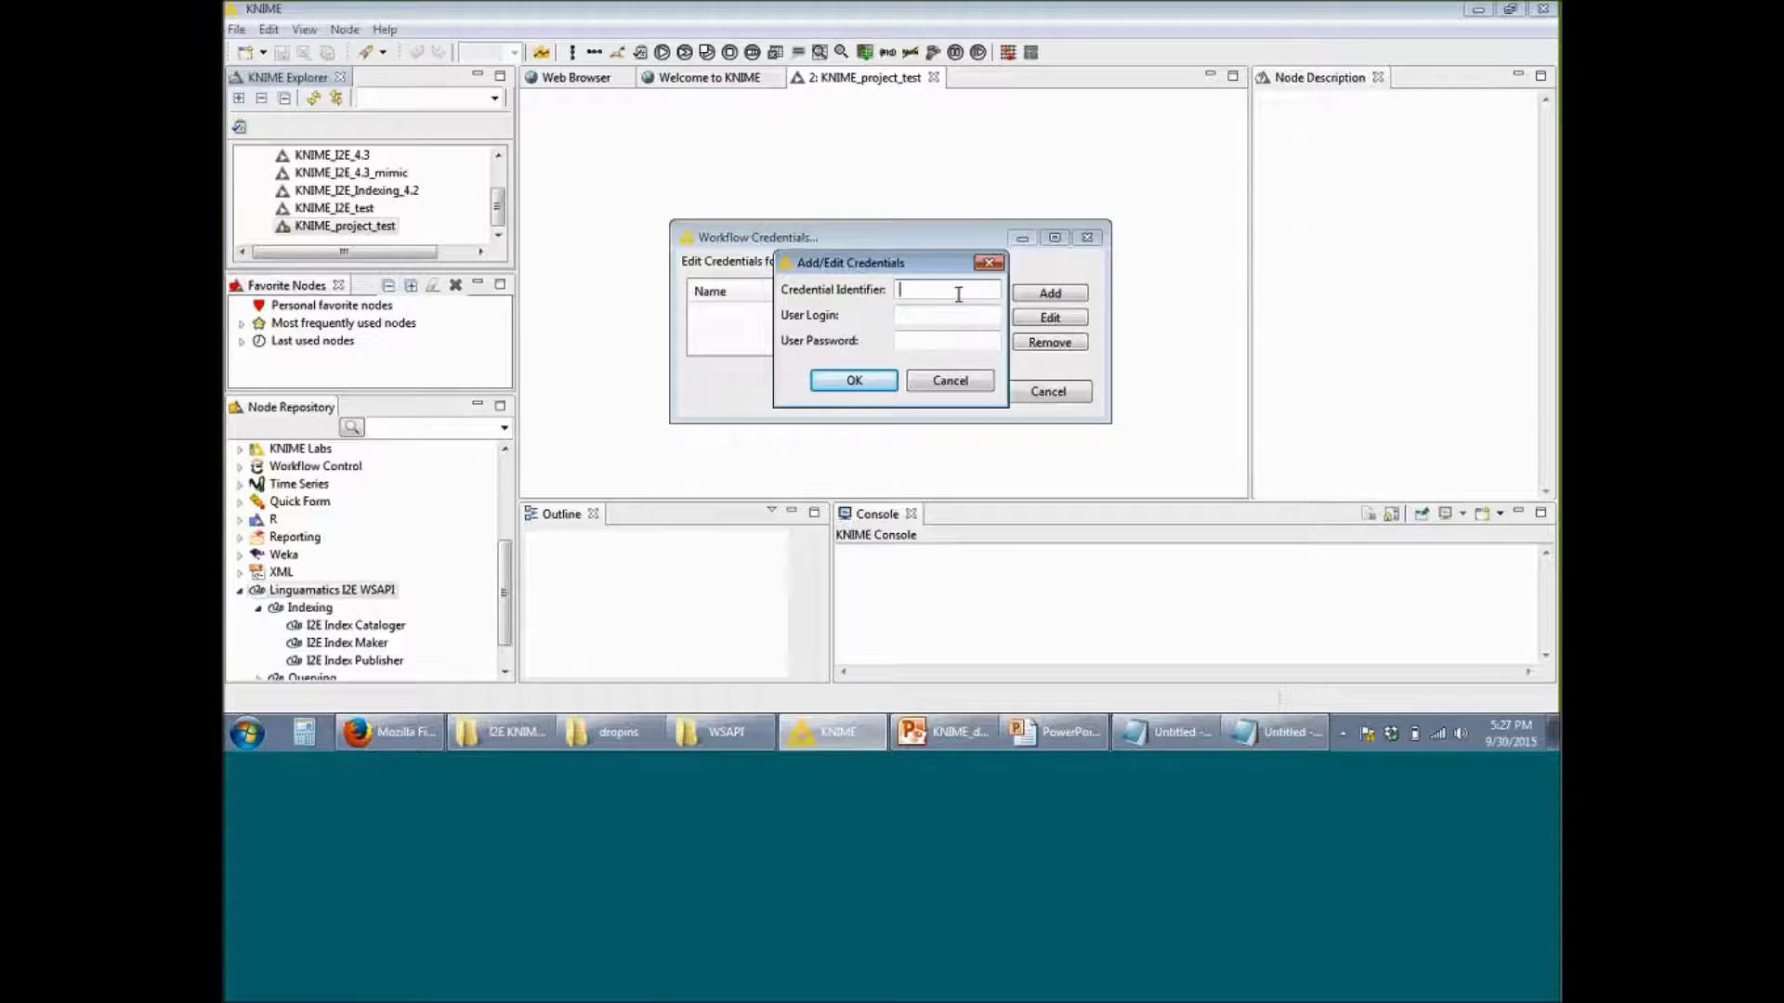
pyautogui.write('OnDemand login')
pyautogui.click(901, 315)
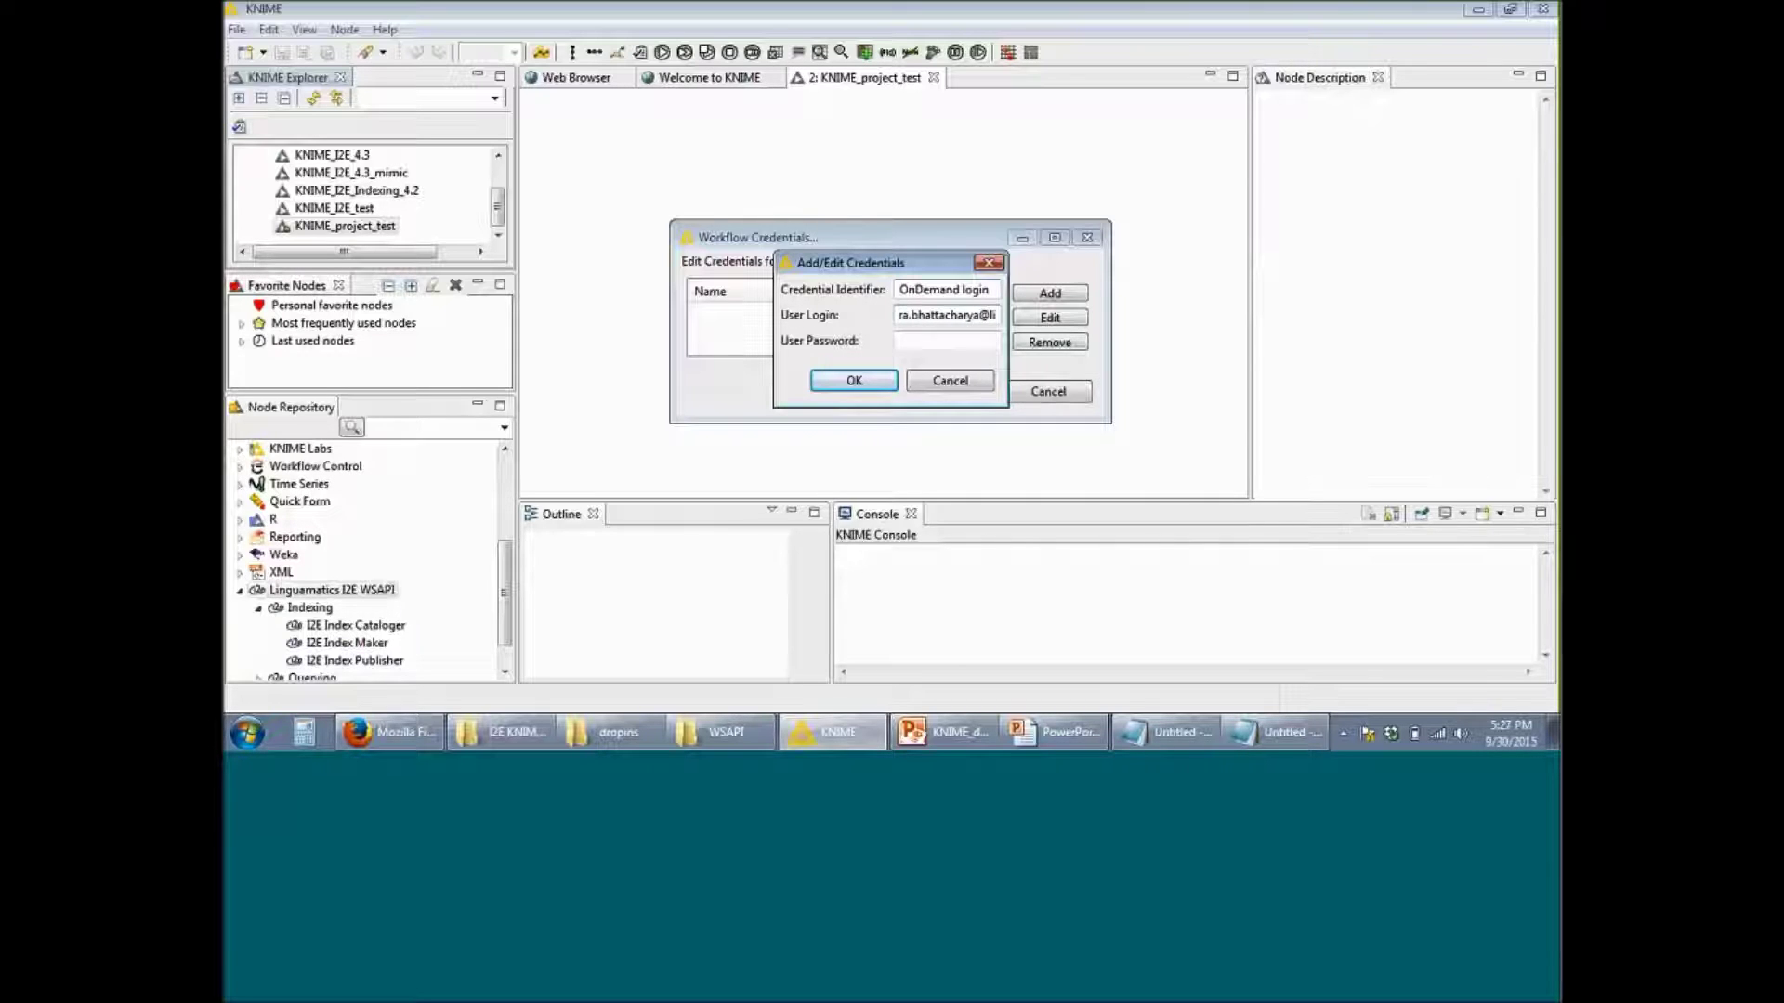
pyautogui.press('Tab')
pyautogui.write('•••••••••••')
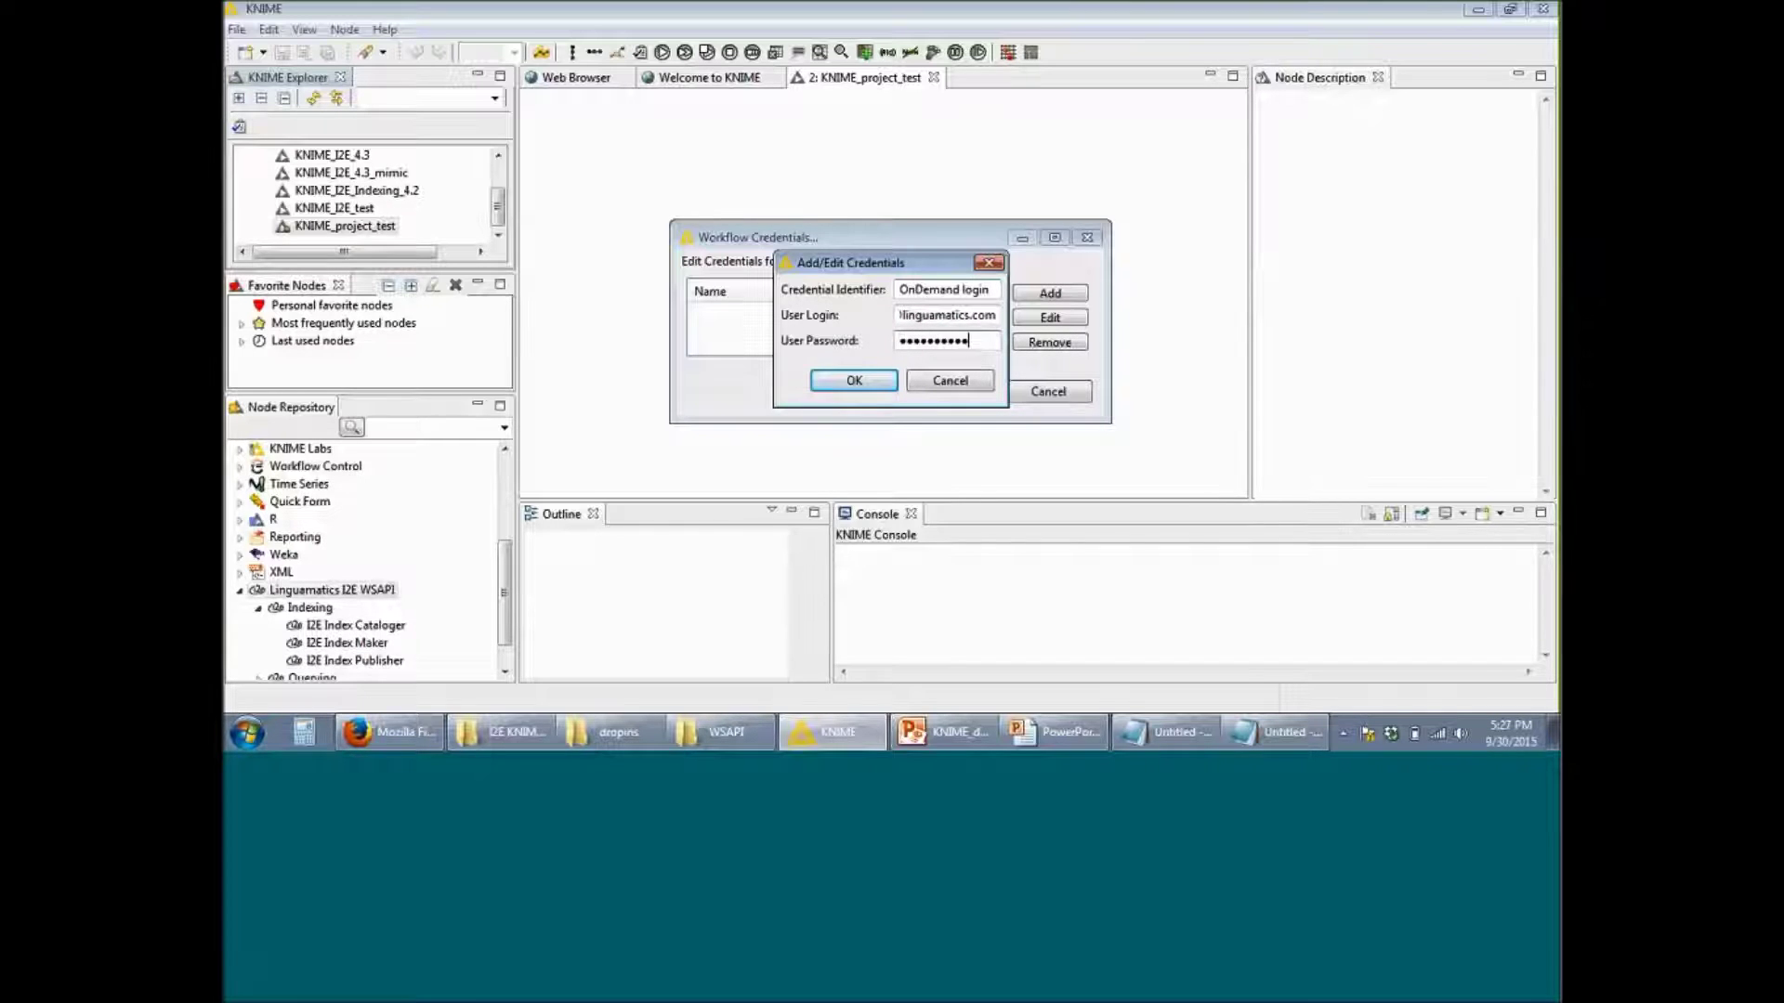
pyautogui.click(873, 388)
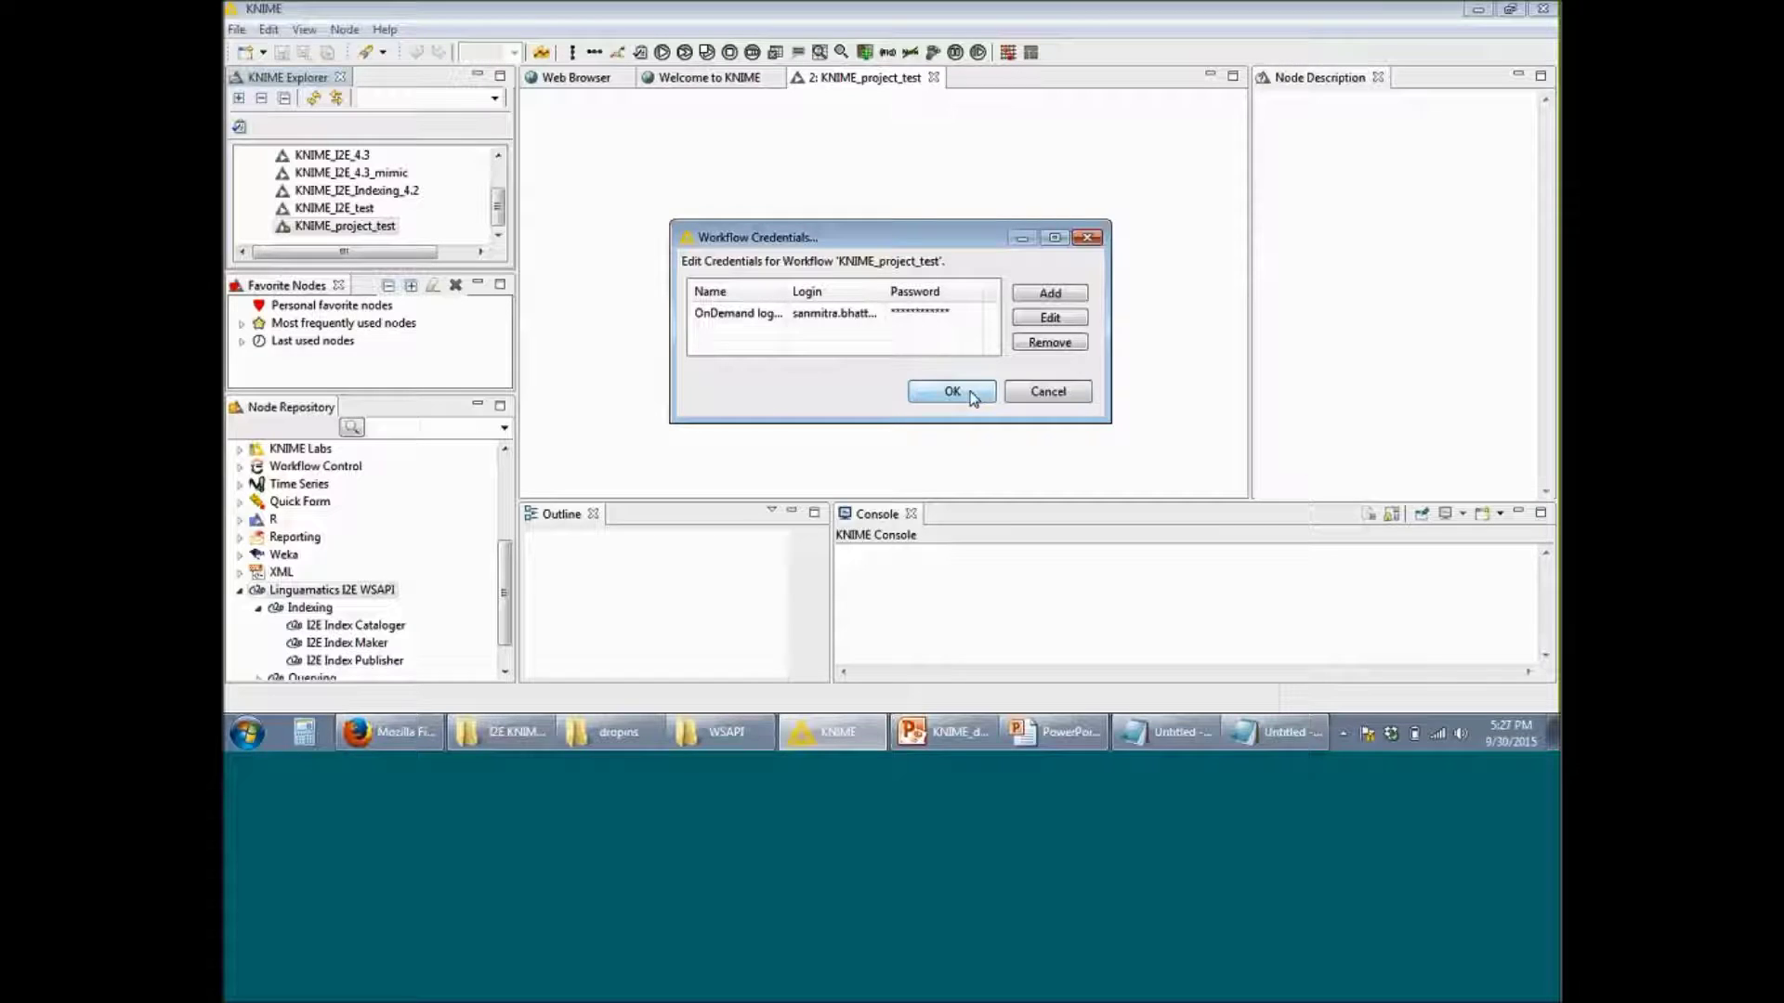
pyautogui.click(970, 394)
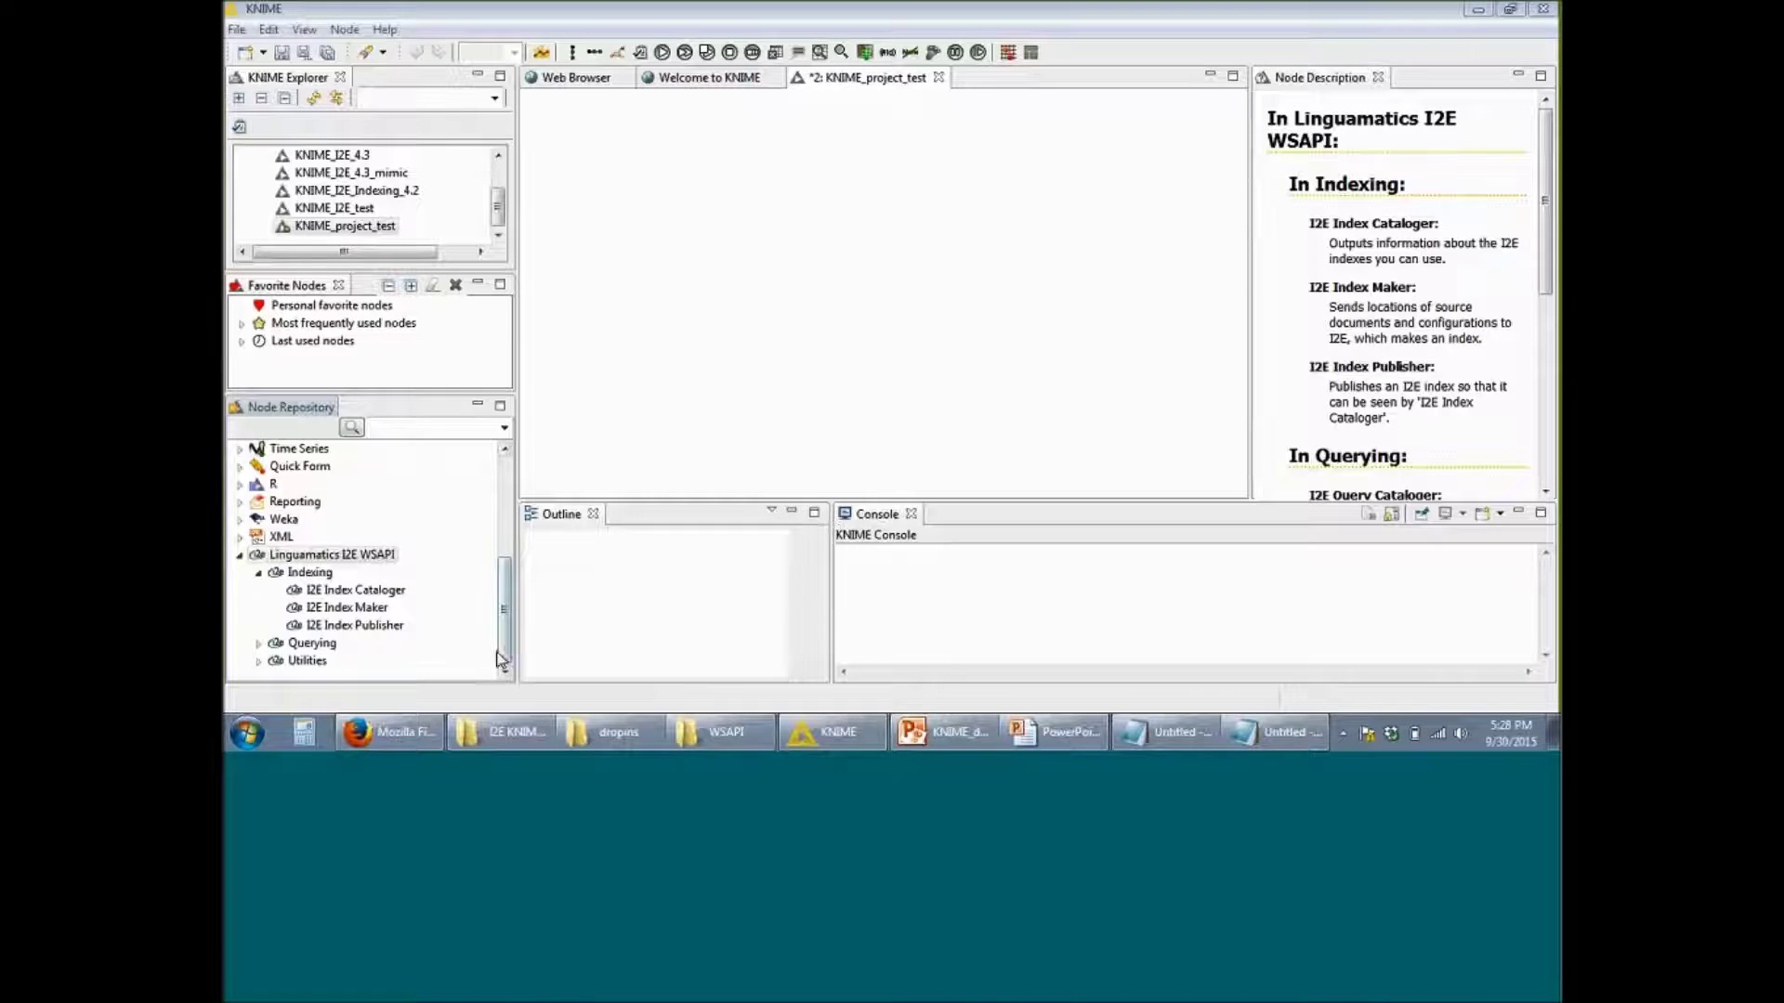
# Step: Drag an I2E Query Cataloger node from Linguamatics I2E WSAPI > Querying into the workflow
pyautogui.click(259, 644)
pyautogui.moveTo(394, 641); pyautogui.dragTo(712, 190)
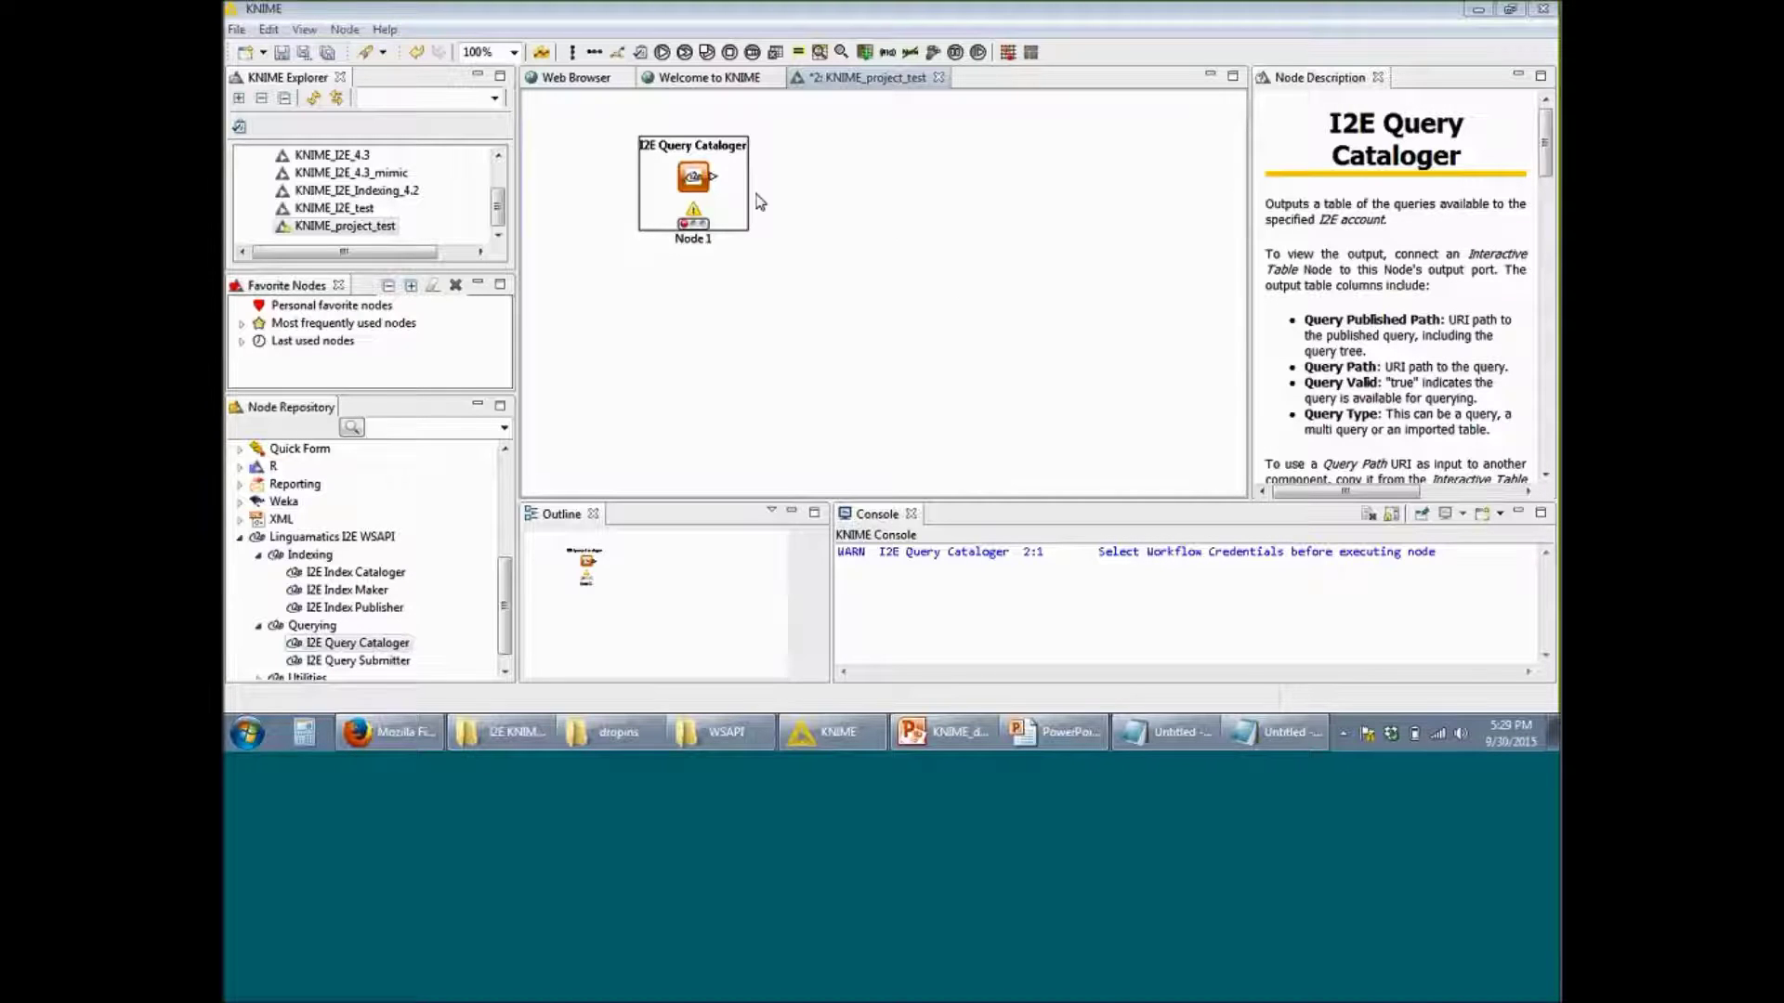
pyautogui.rightClick(702, 182)
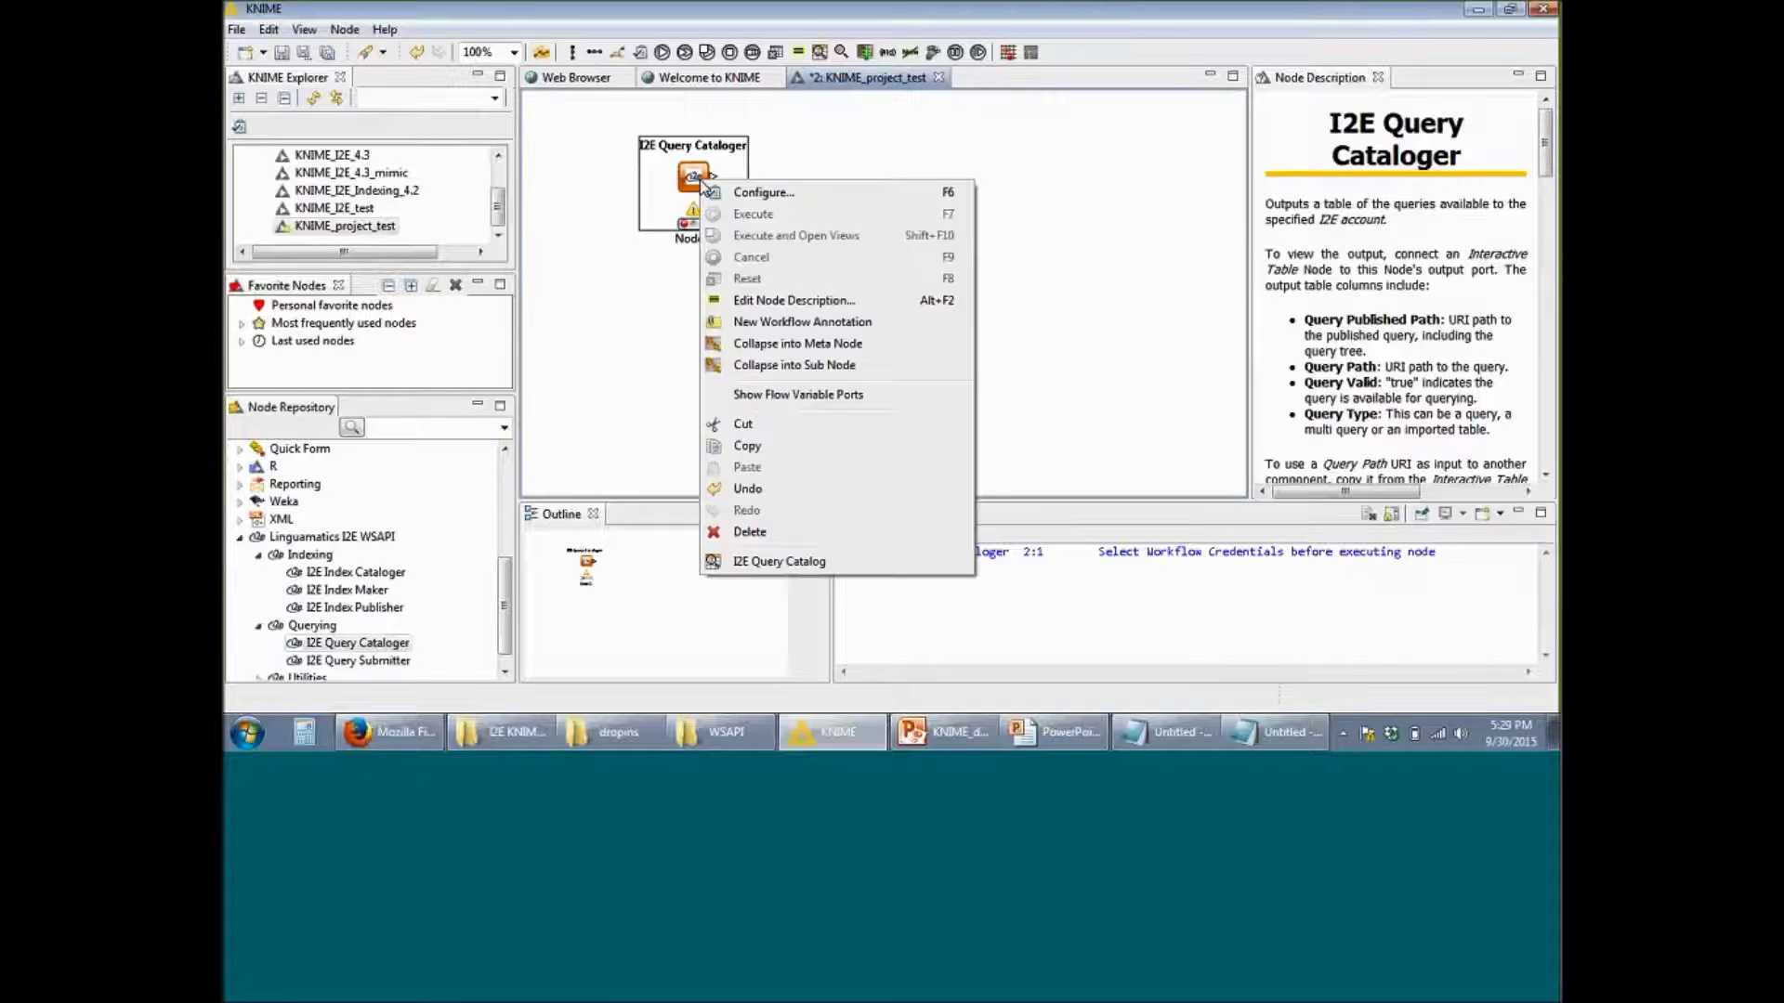
pyautogui.click(780, 192)
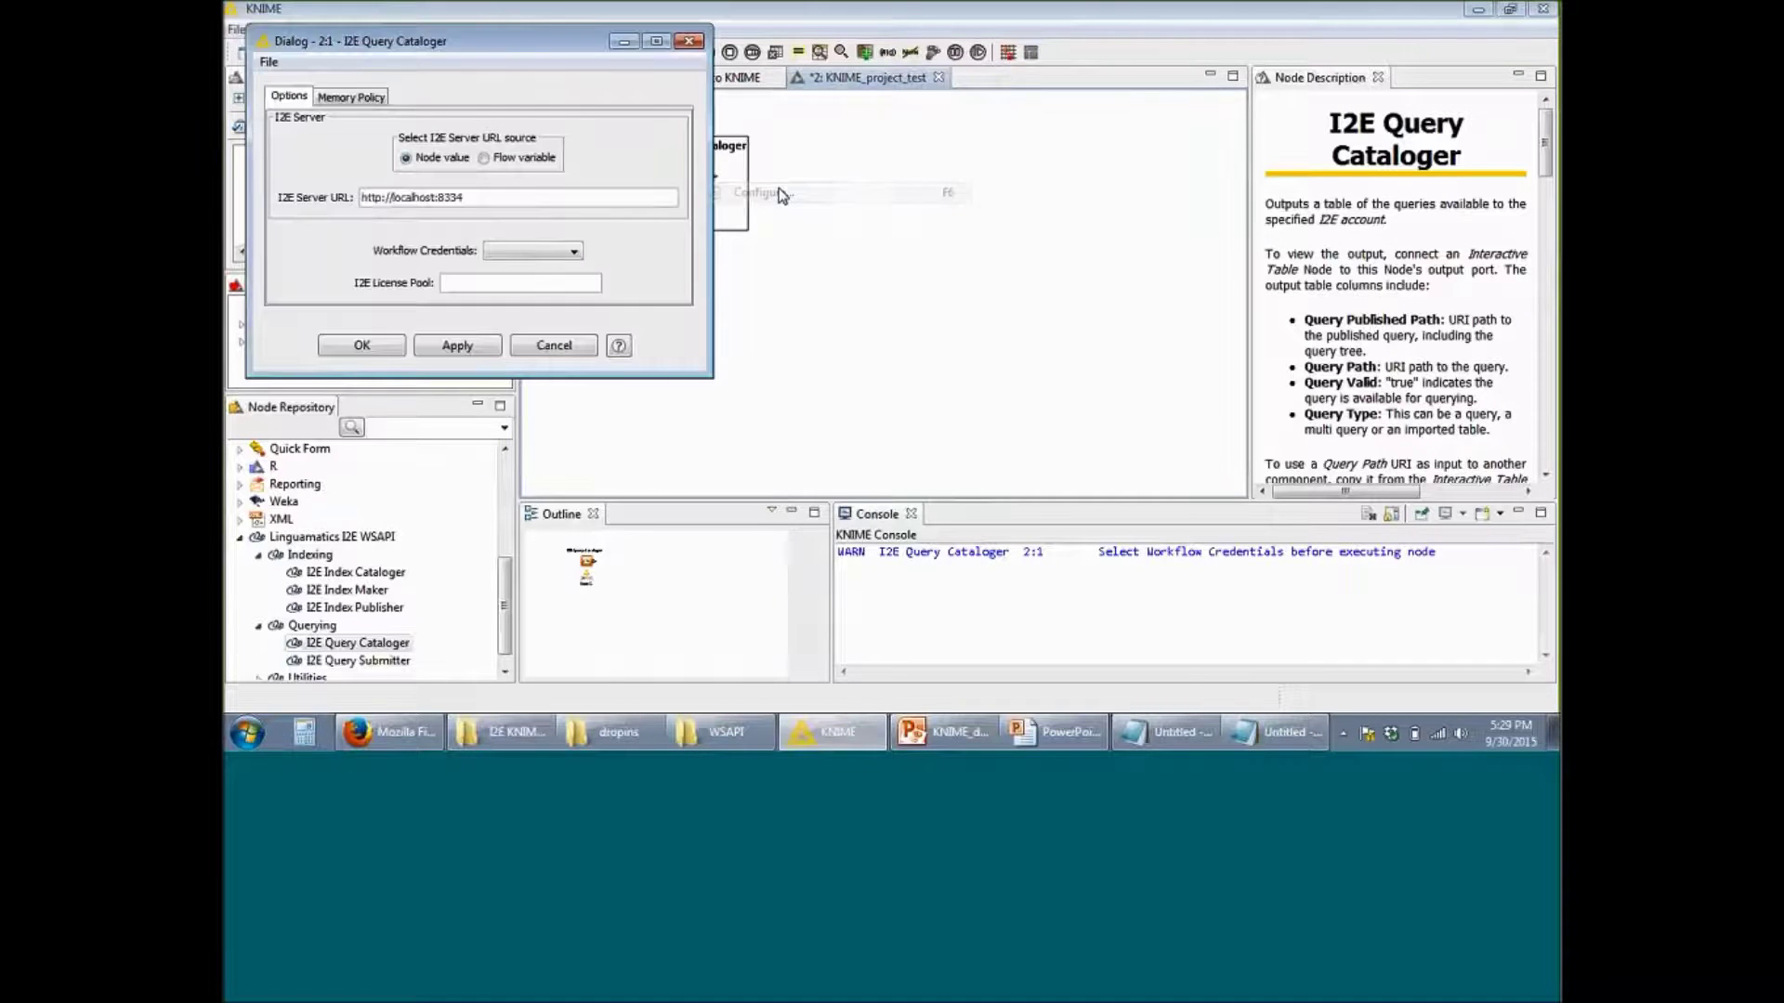
pyautogui.click(1481, 234)
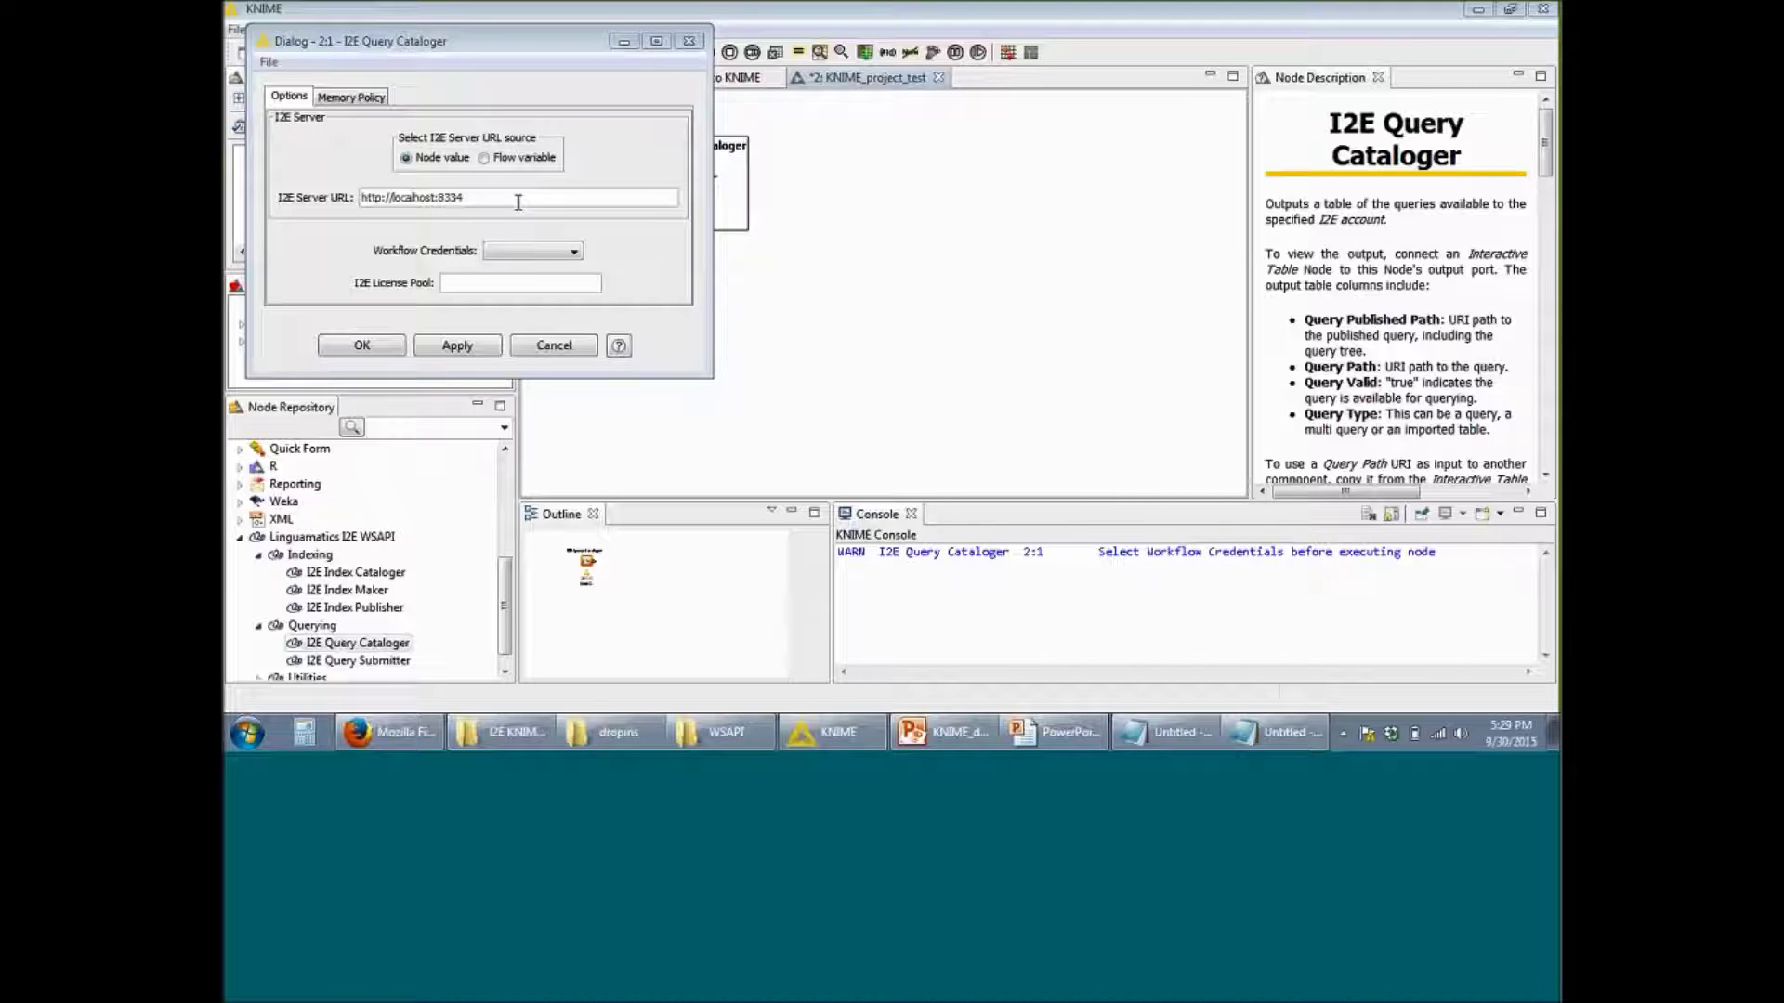
pyautogui.hotkey('alt', 'Tab')
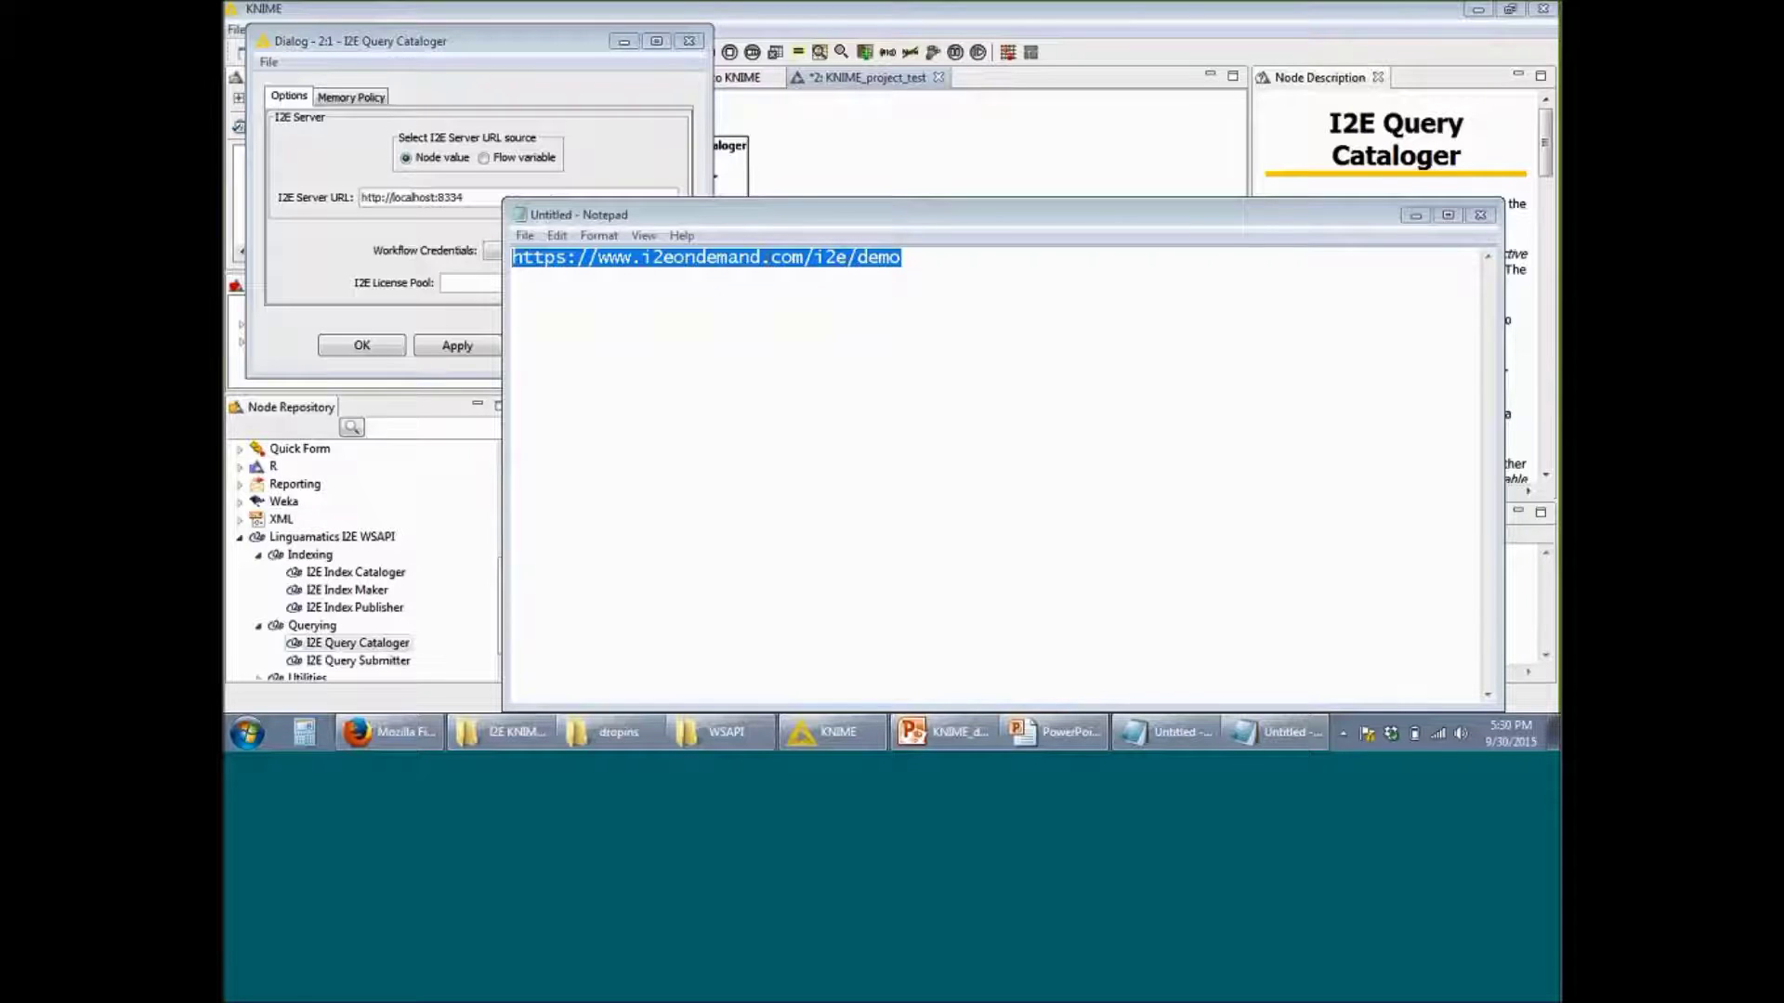
pyautogui.rightClick(825, 252)
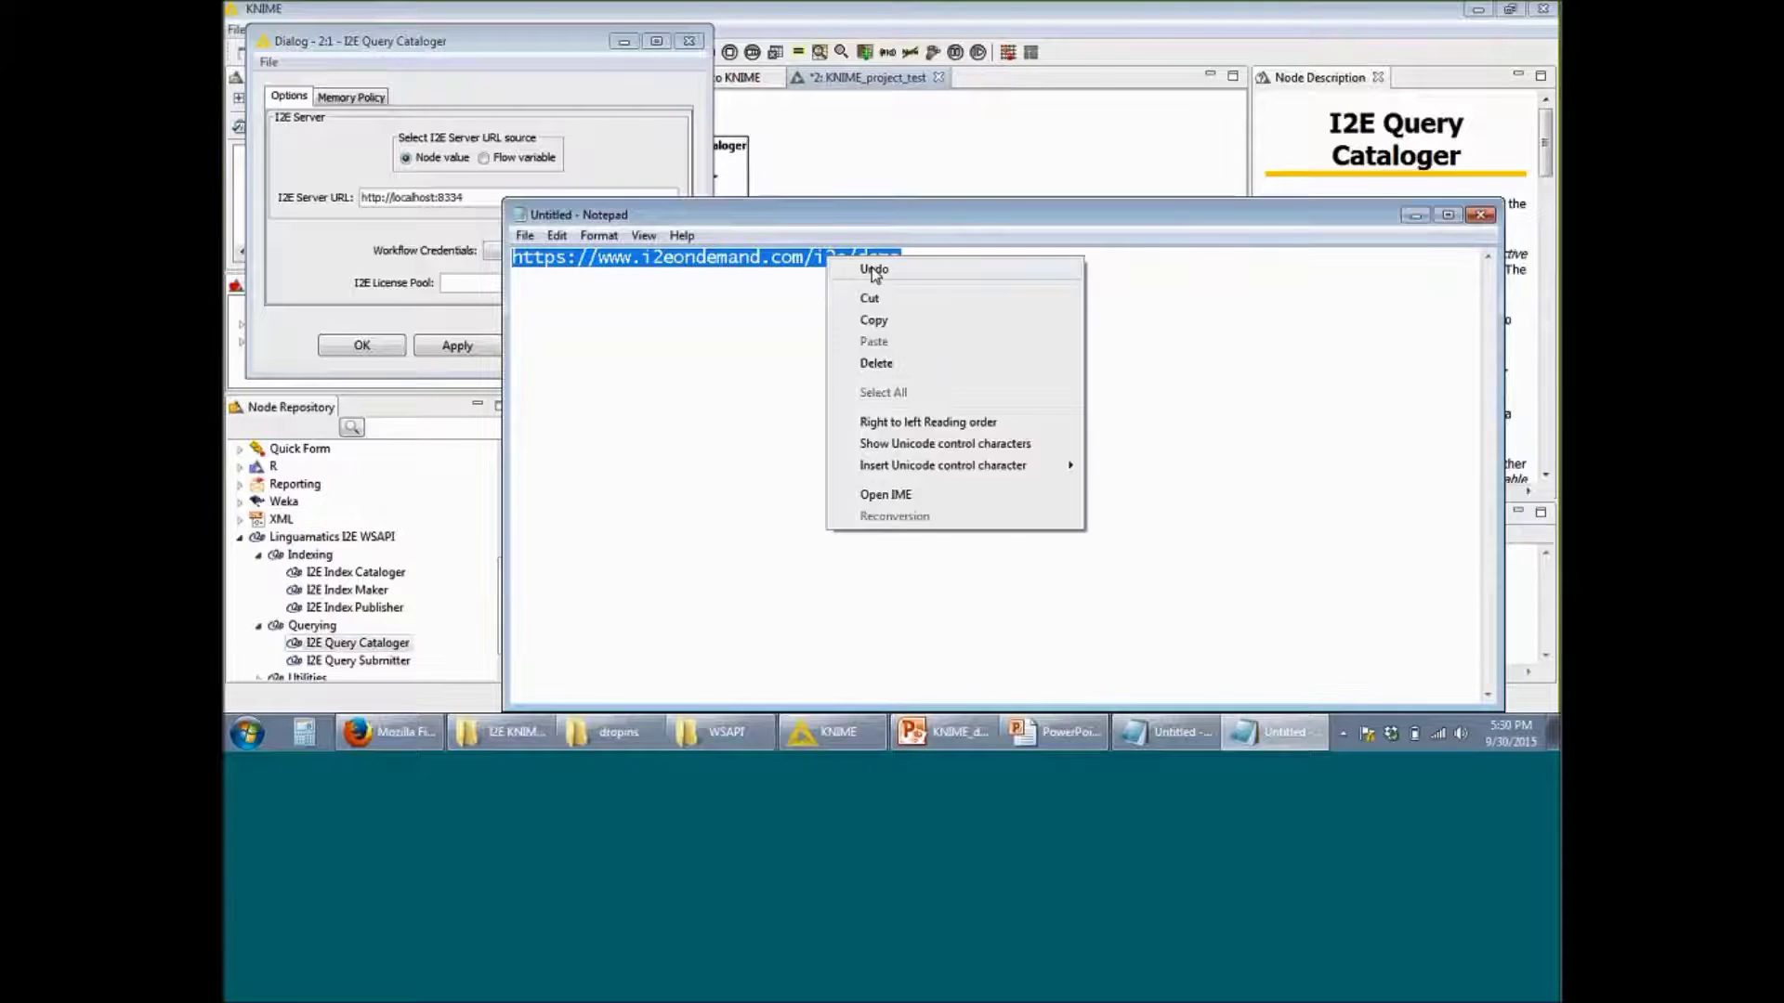
pyautogui.click(879, 321)
pyautogui.click(460, 197)
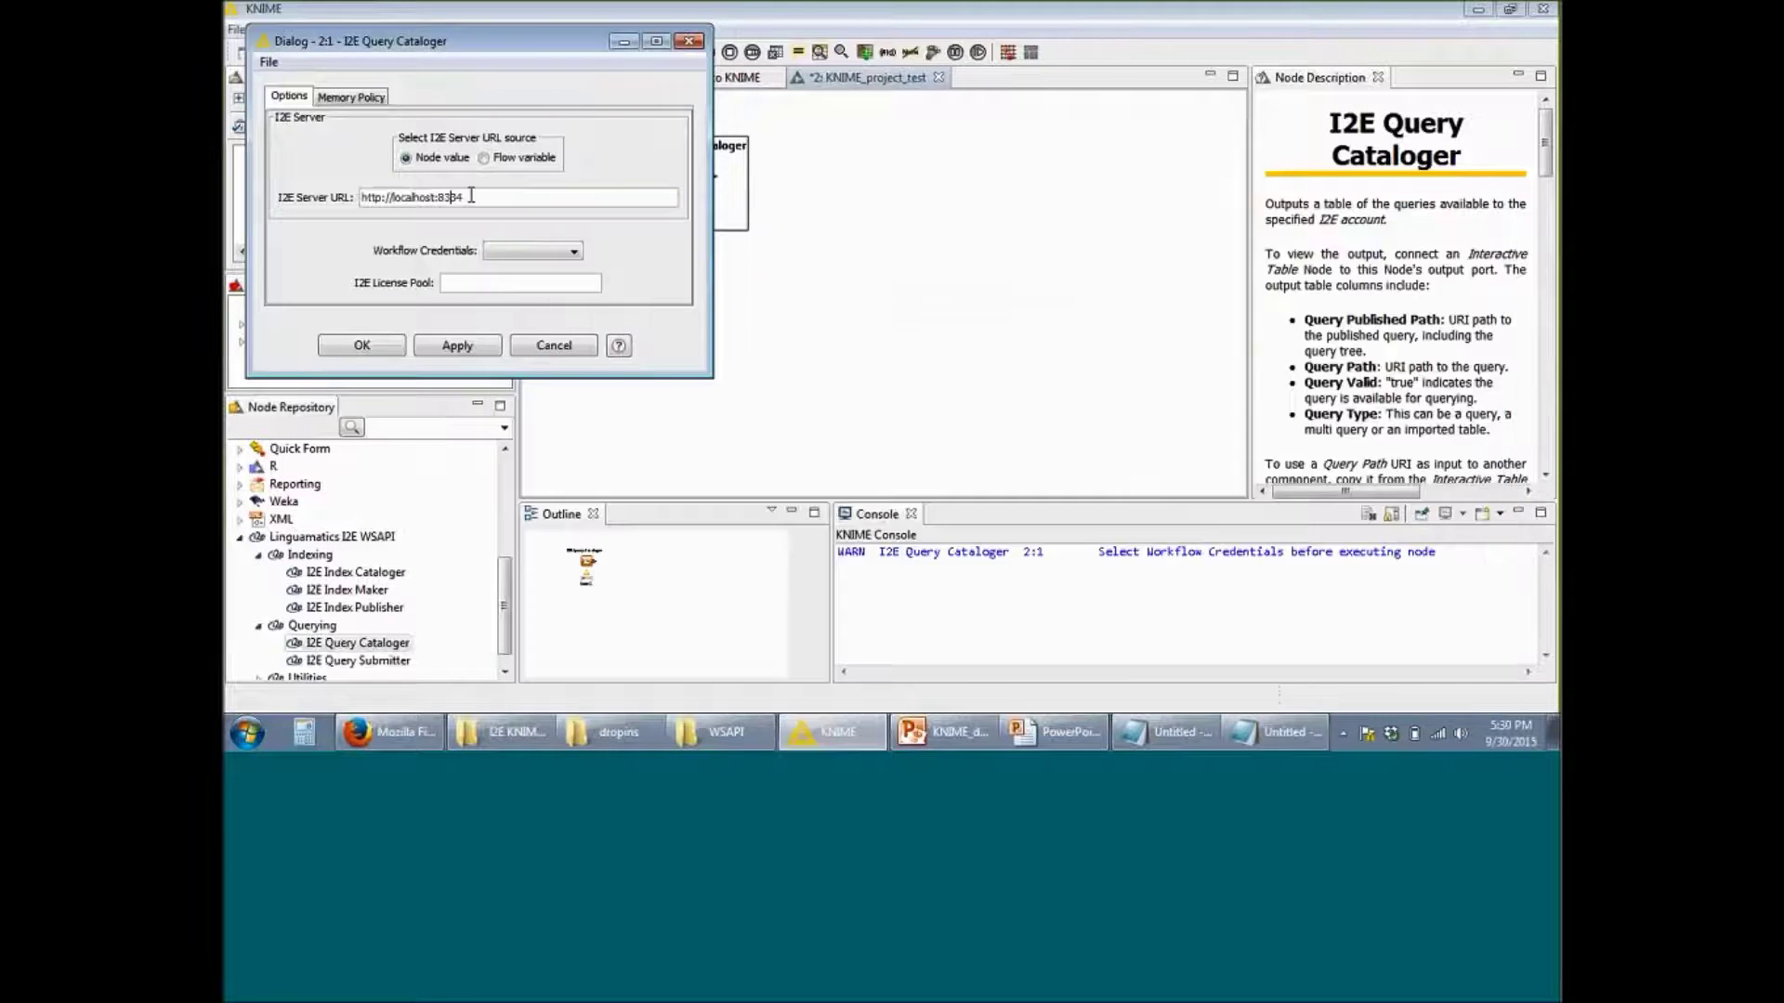
pyautogui.moveTo(498, 198); pyautogui.dragTo(362, 198)
pyautogui.hotkey('ctrl', 'v')
# Step: Select the OnDemand login workflow credential and apply the node configuration
pyautogui.click(572, 254)
pyautogui.click(561, 292)
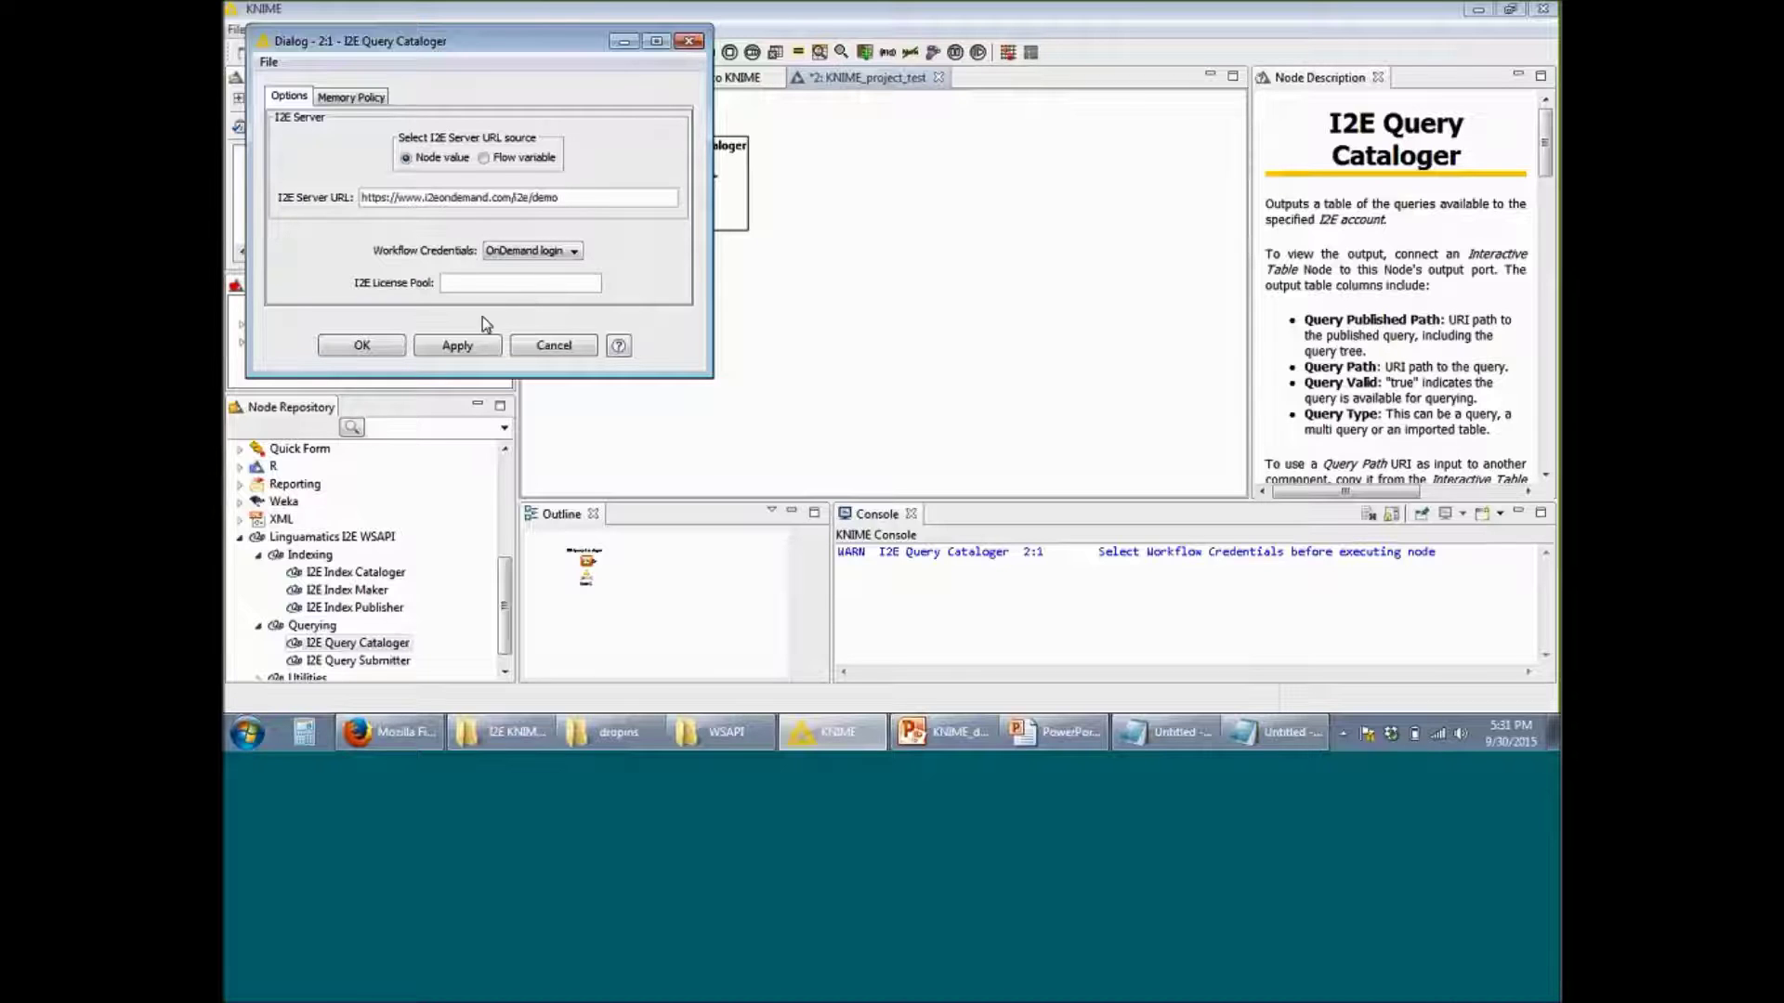
pyautogui.click(480, 345)
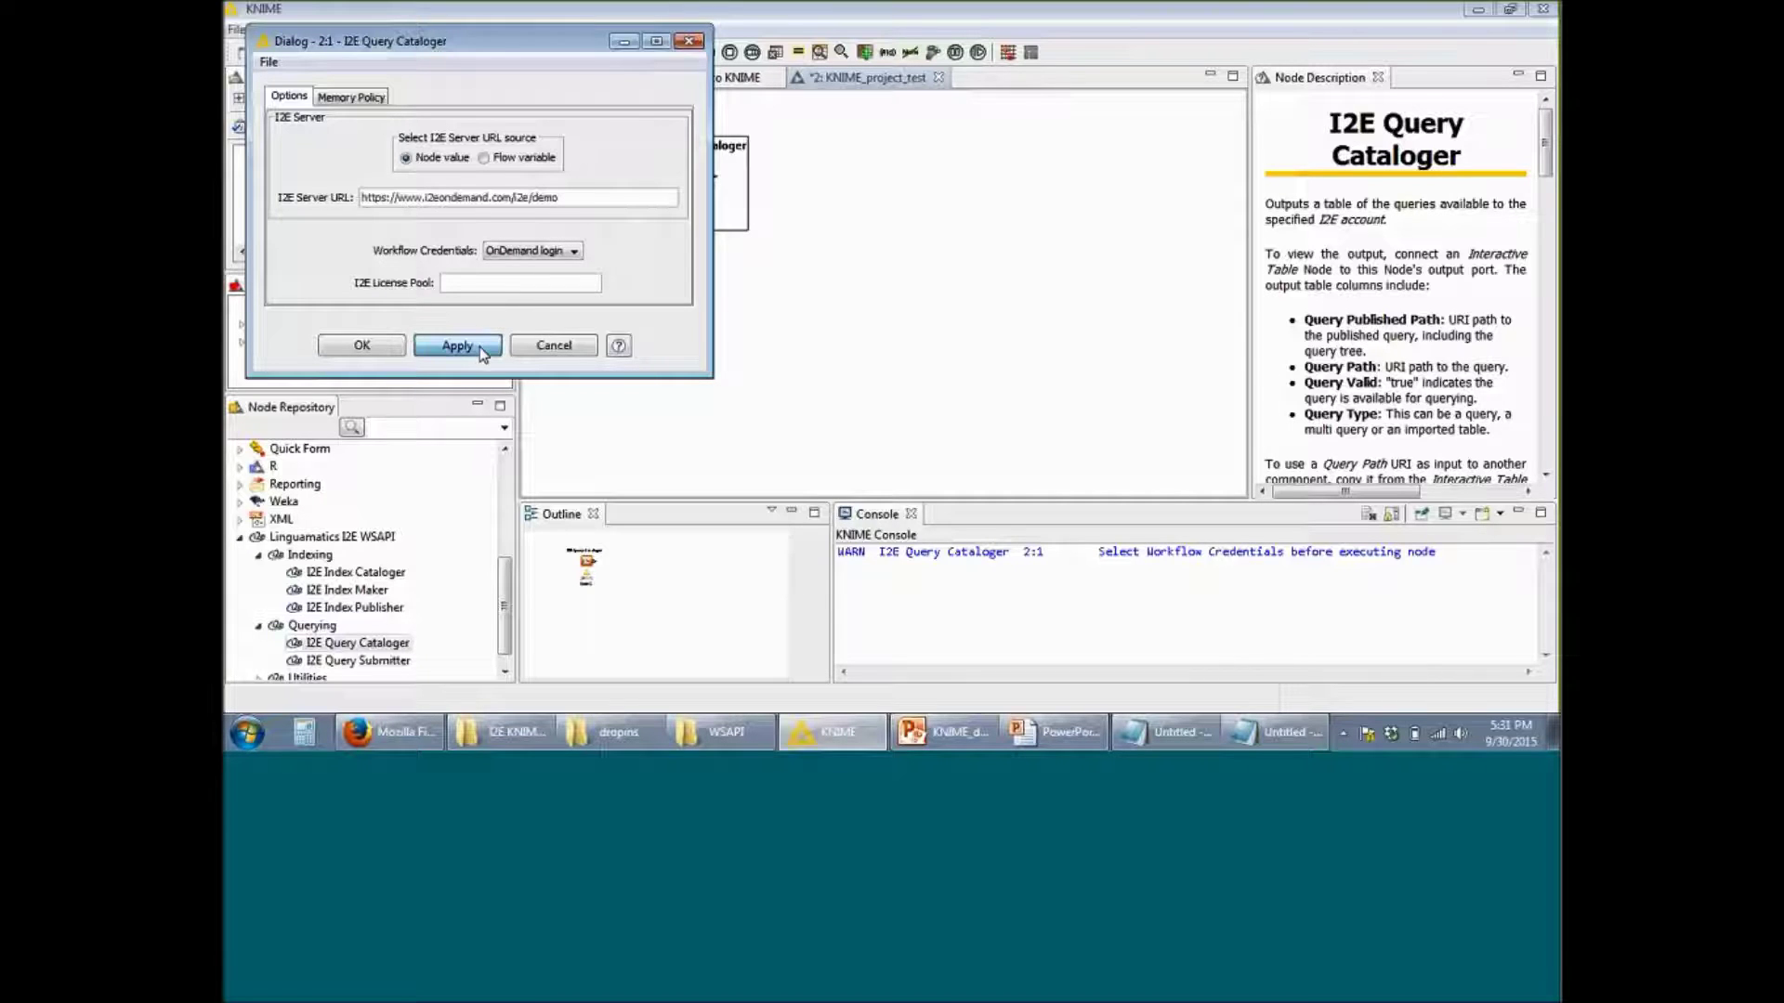
pyautogui.click(362, 347)
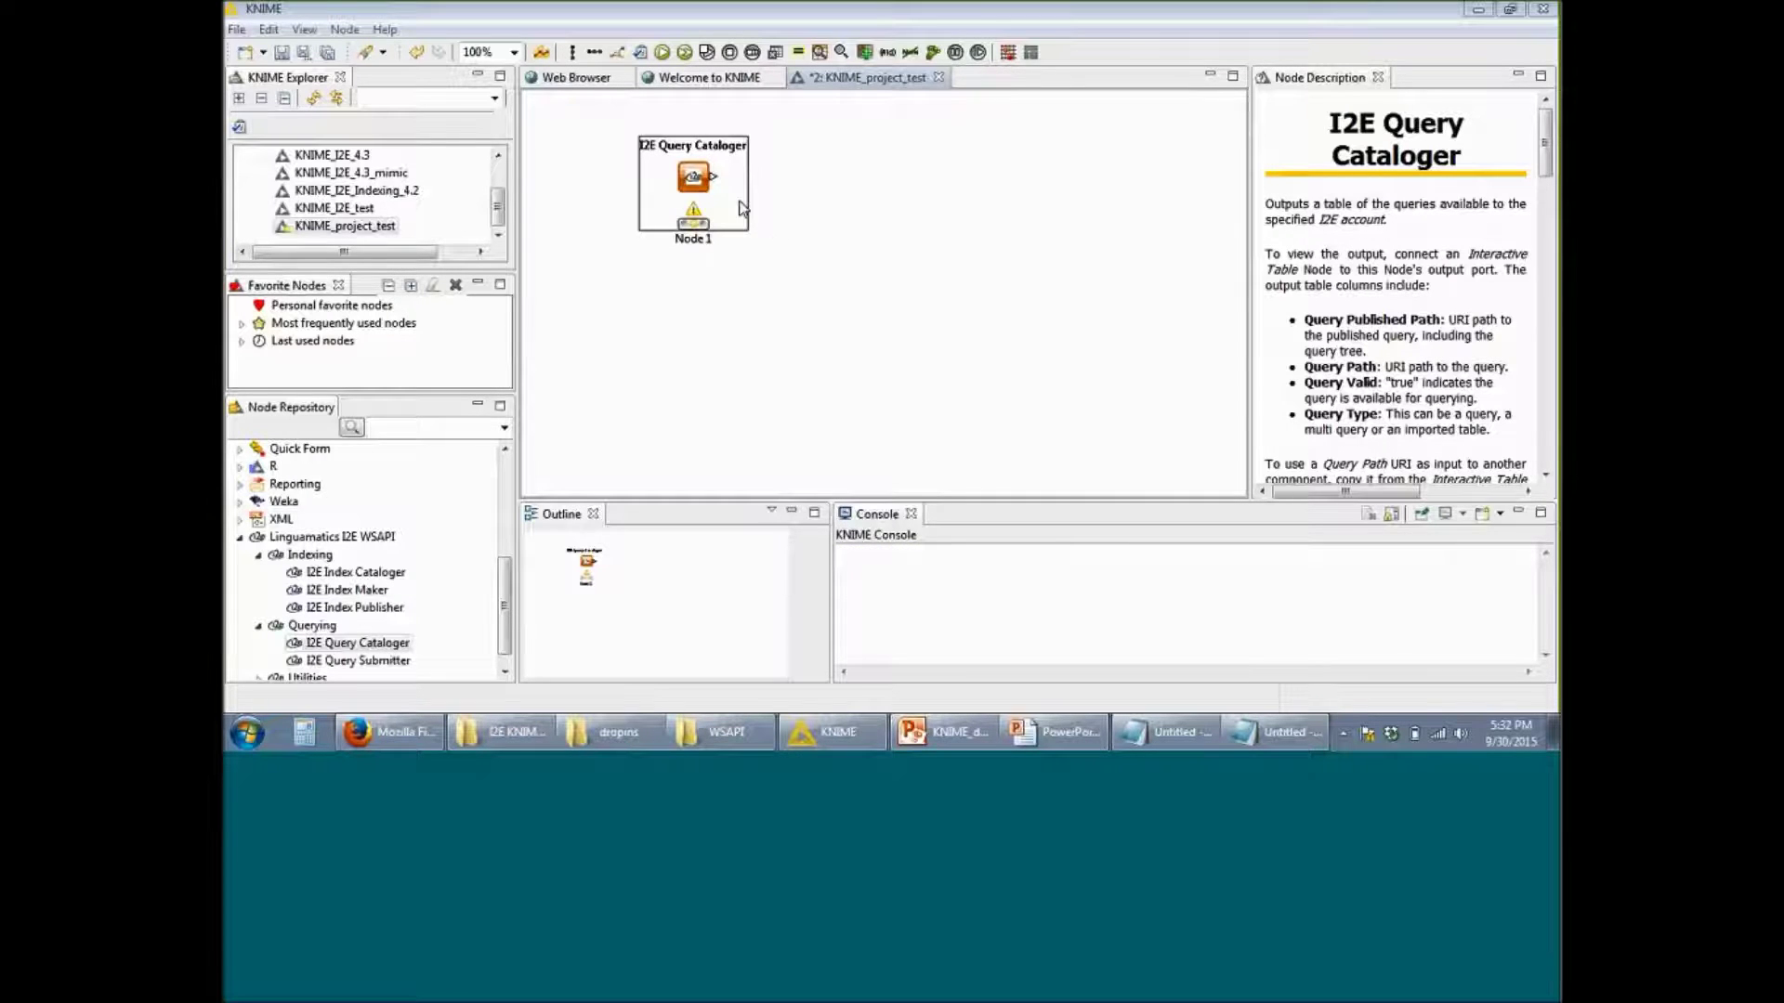
pyautogui.rightClick(691, 179)
# Step: Execute the I2E Query Cataloger node (Node 1)
pyautogui.click(770, 209)
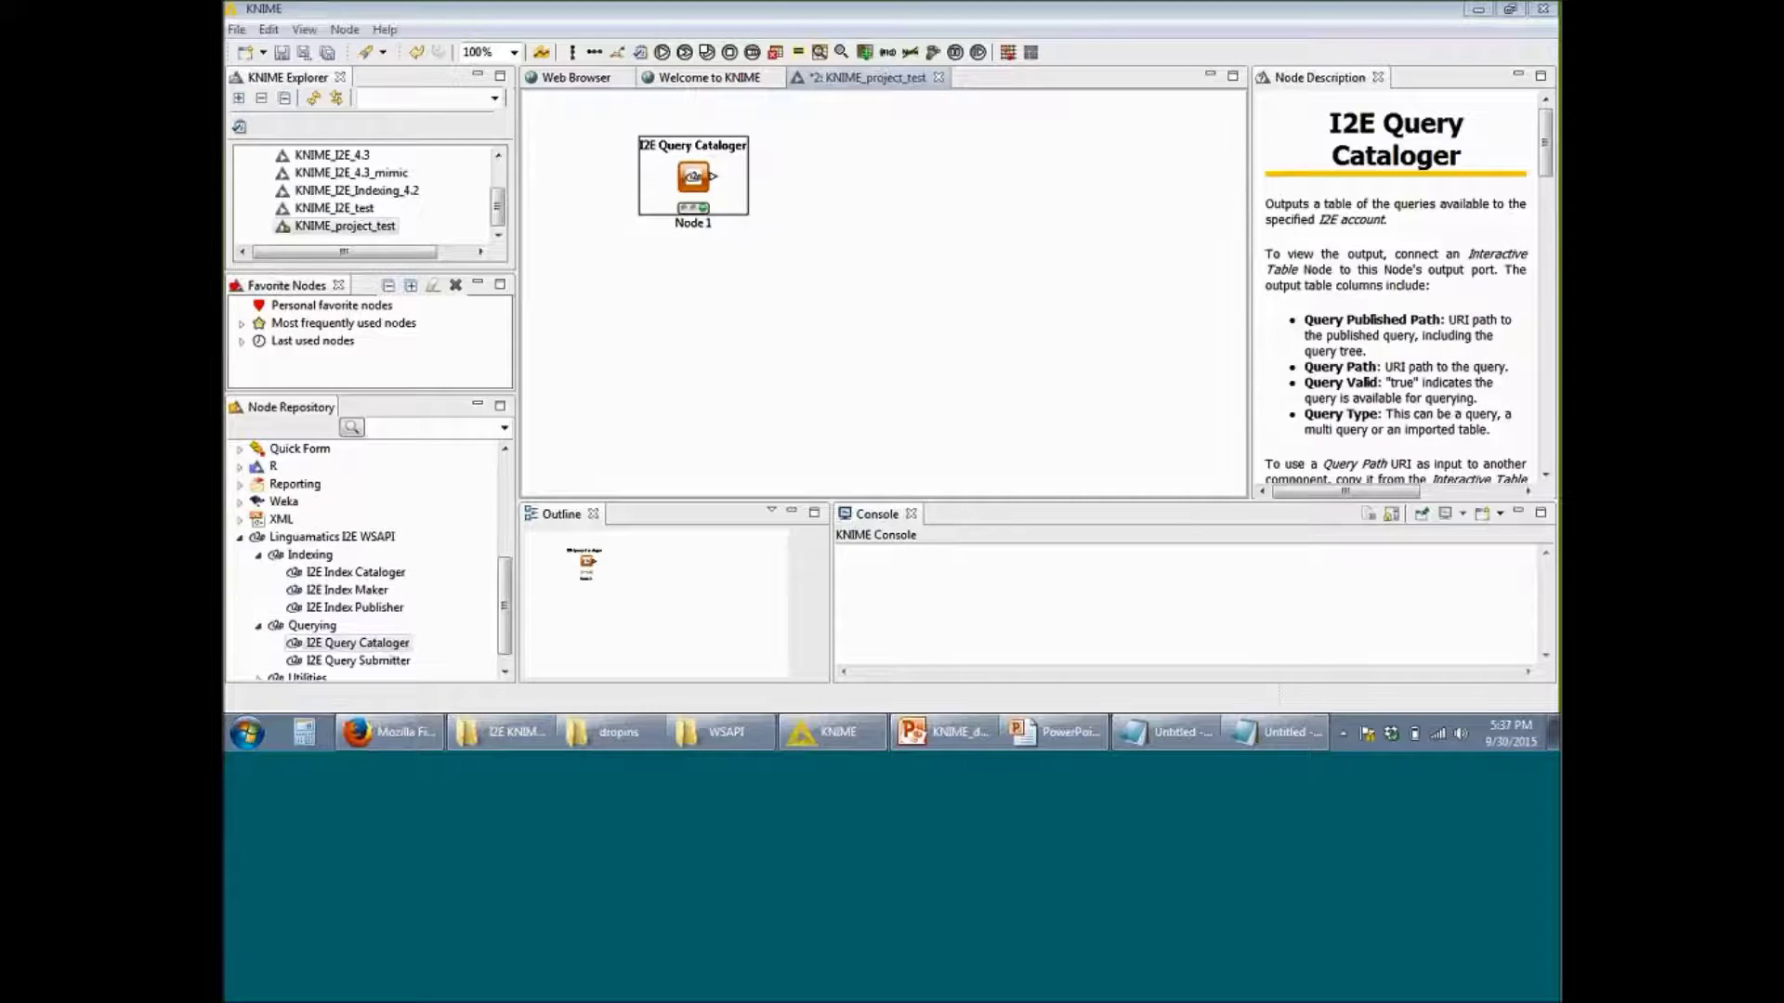
pyautogui.rightClick(699, 190)
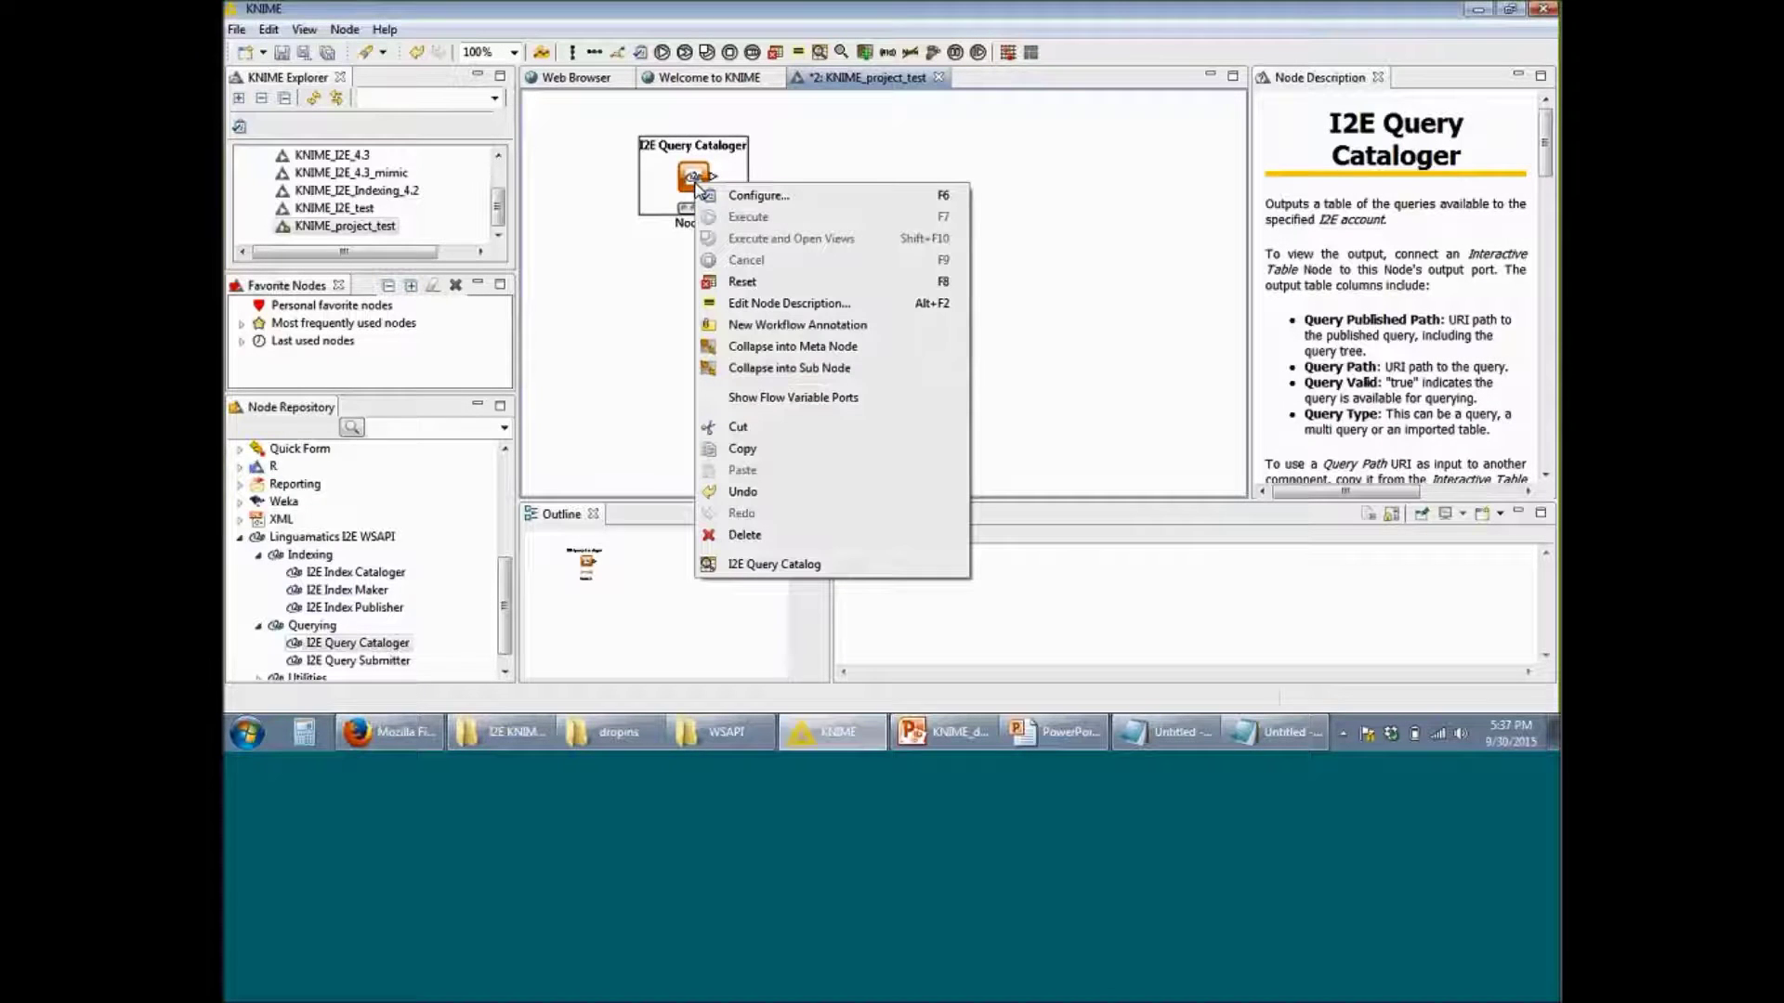
pyautogui.click(840, 565)
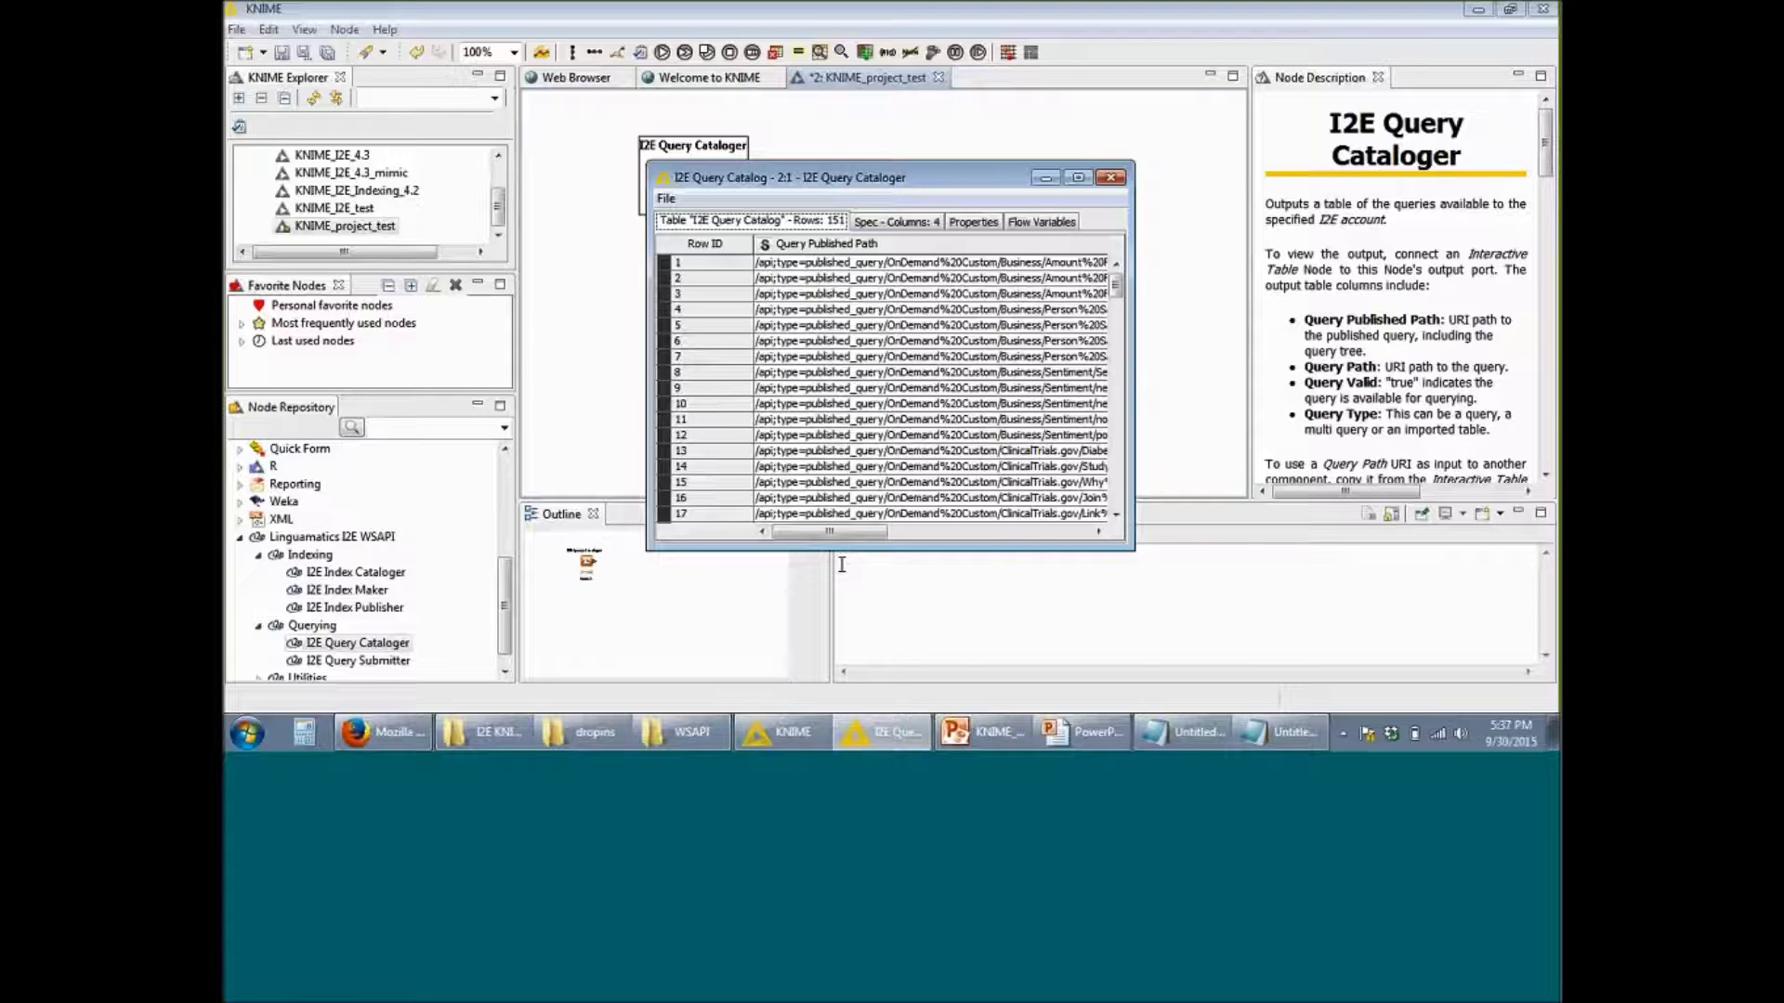
pyautogui.click(1078, 176)
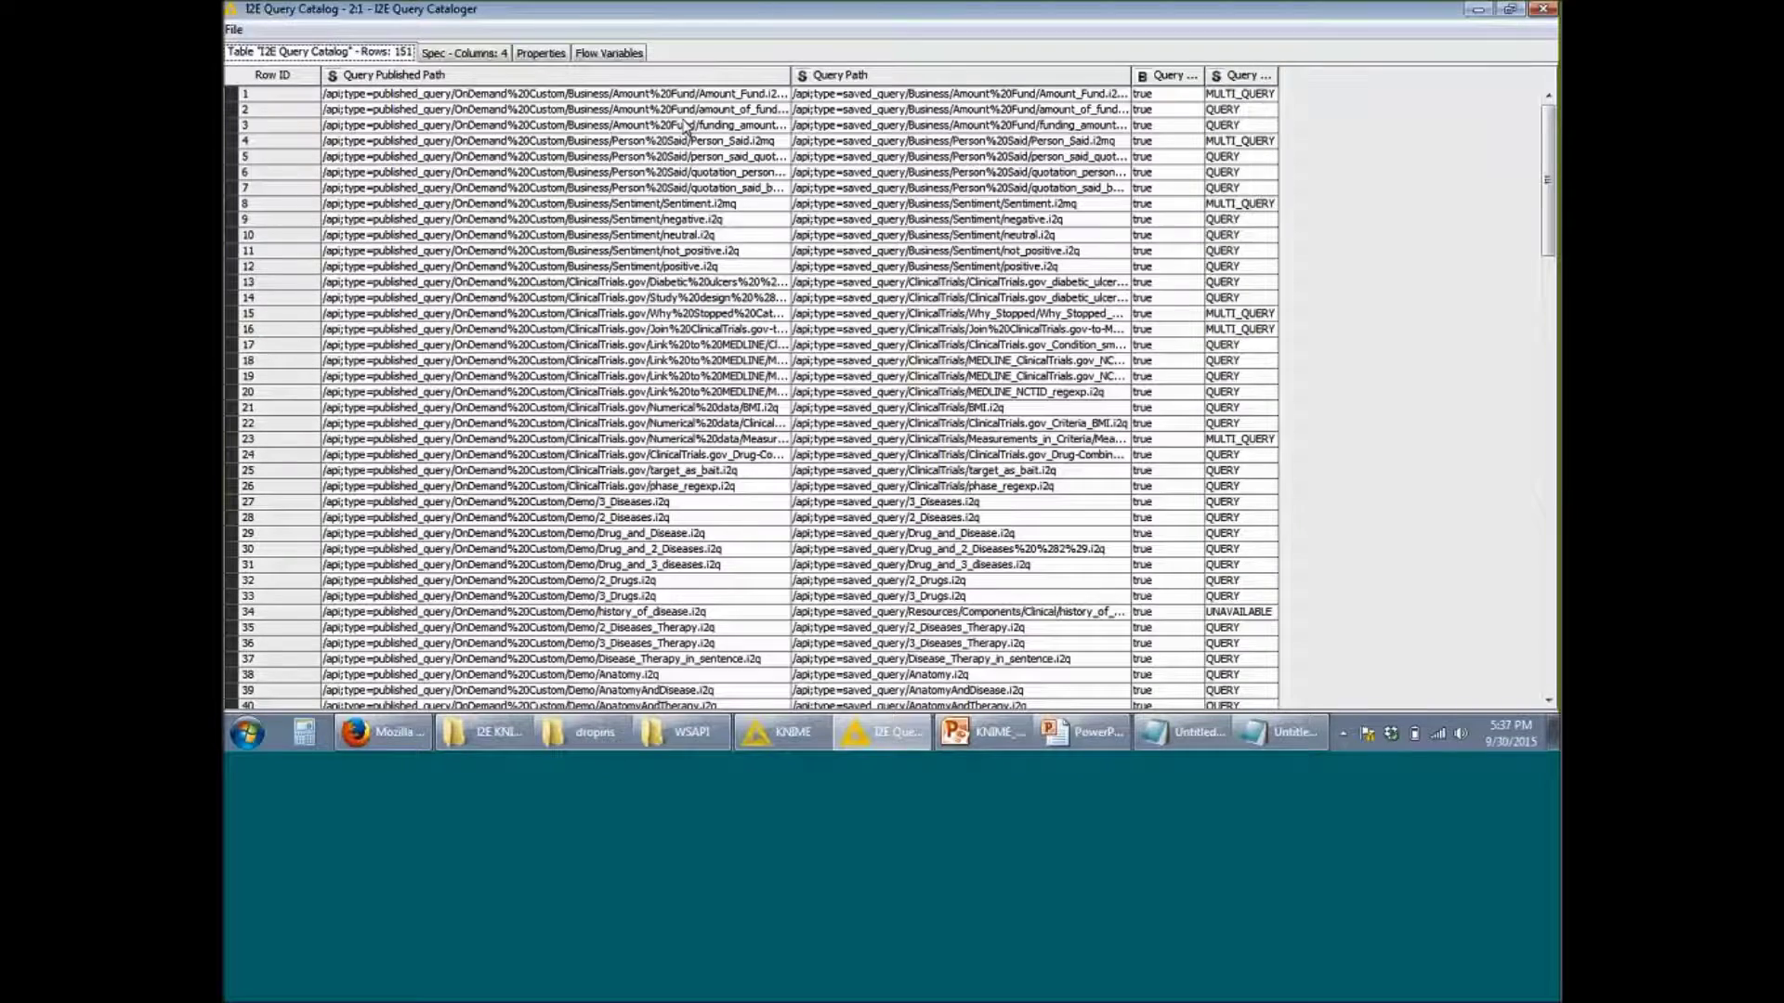
pyautogui.scroll(-1, 708, 151)
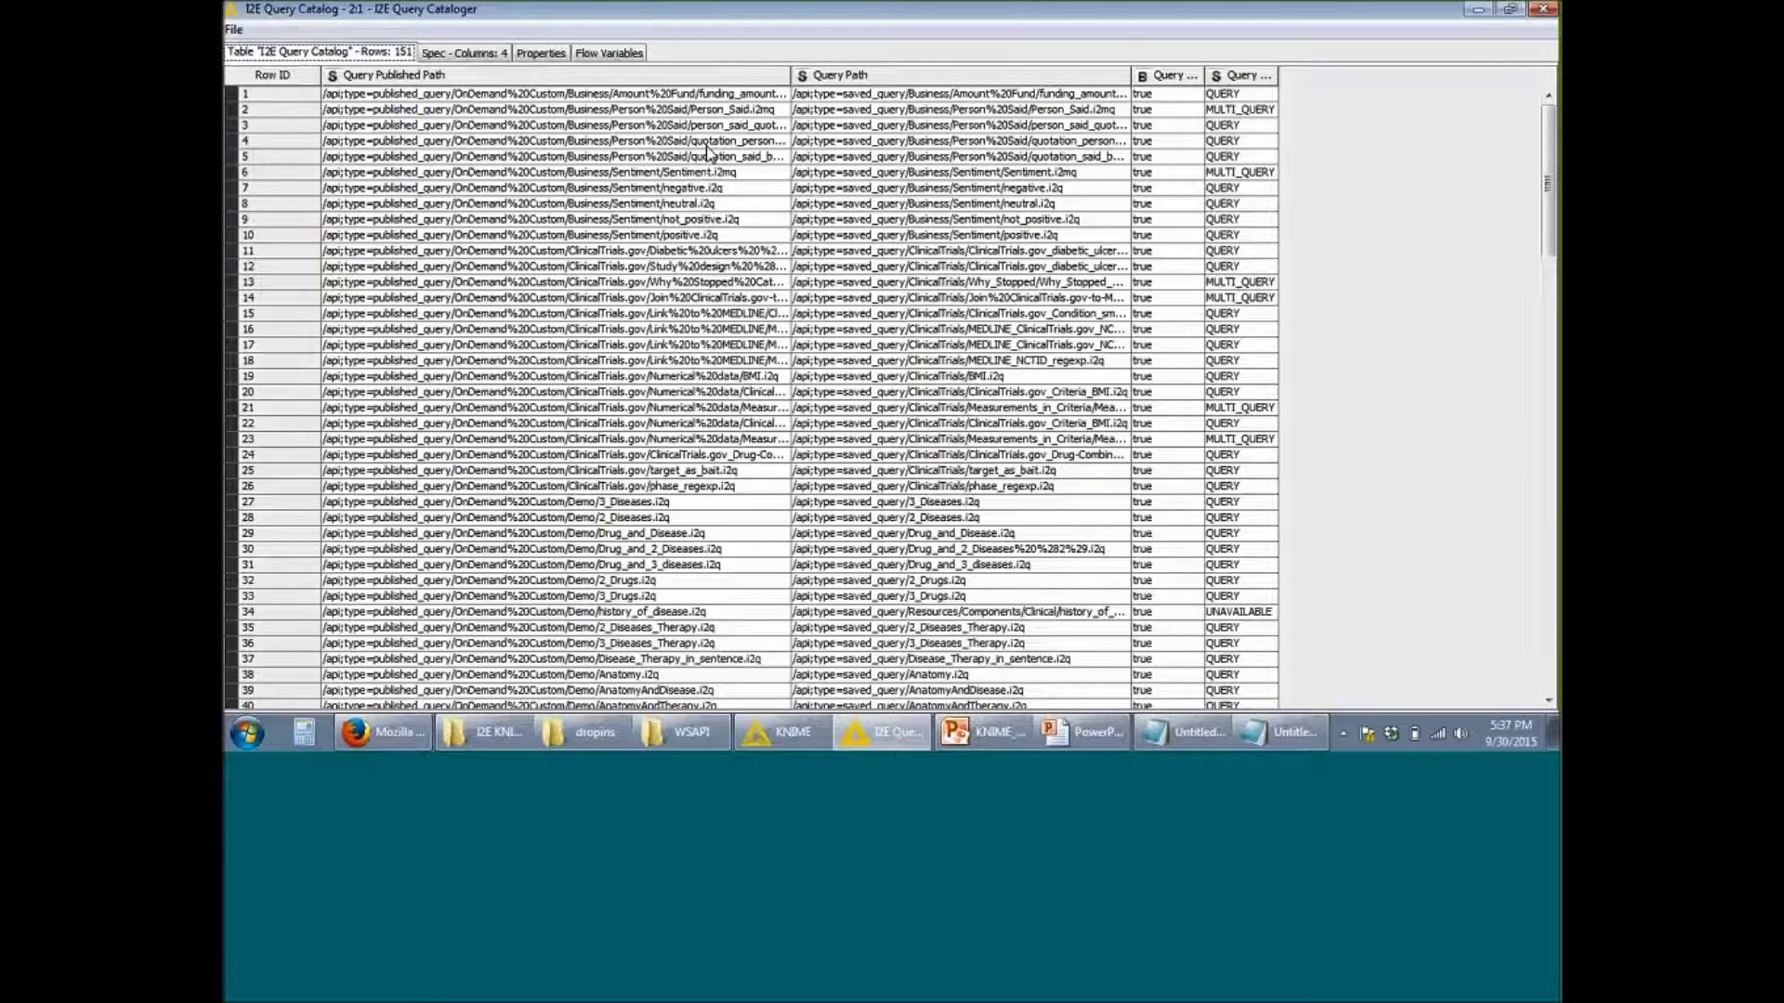
pyautogui.scroll(1, 711, 153)
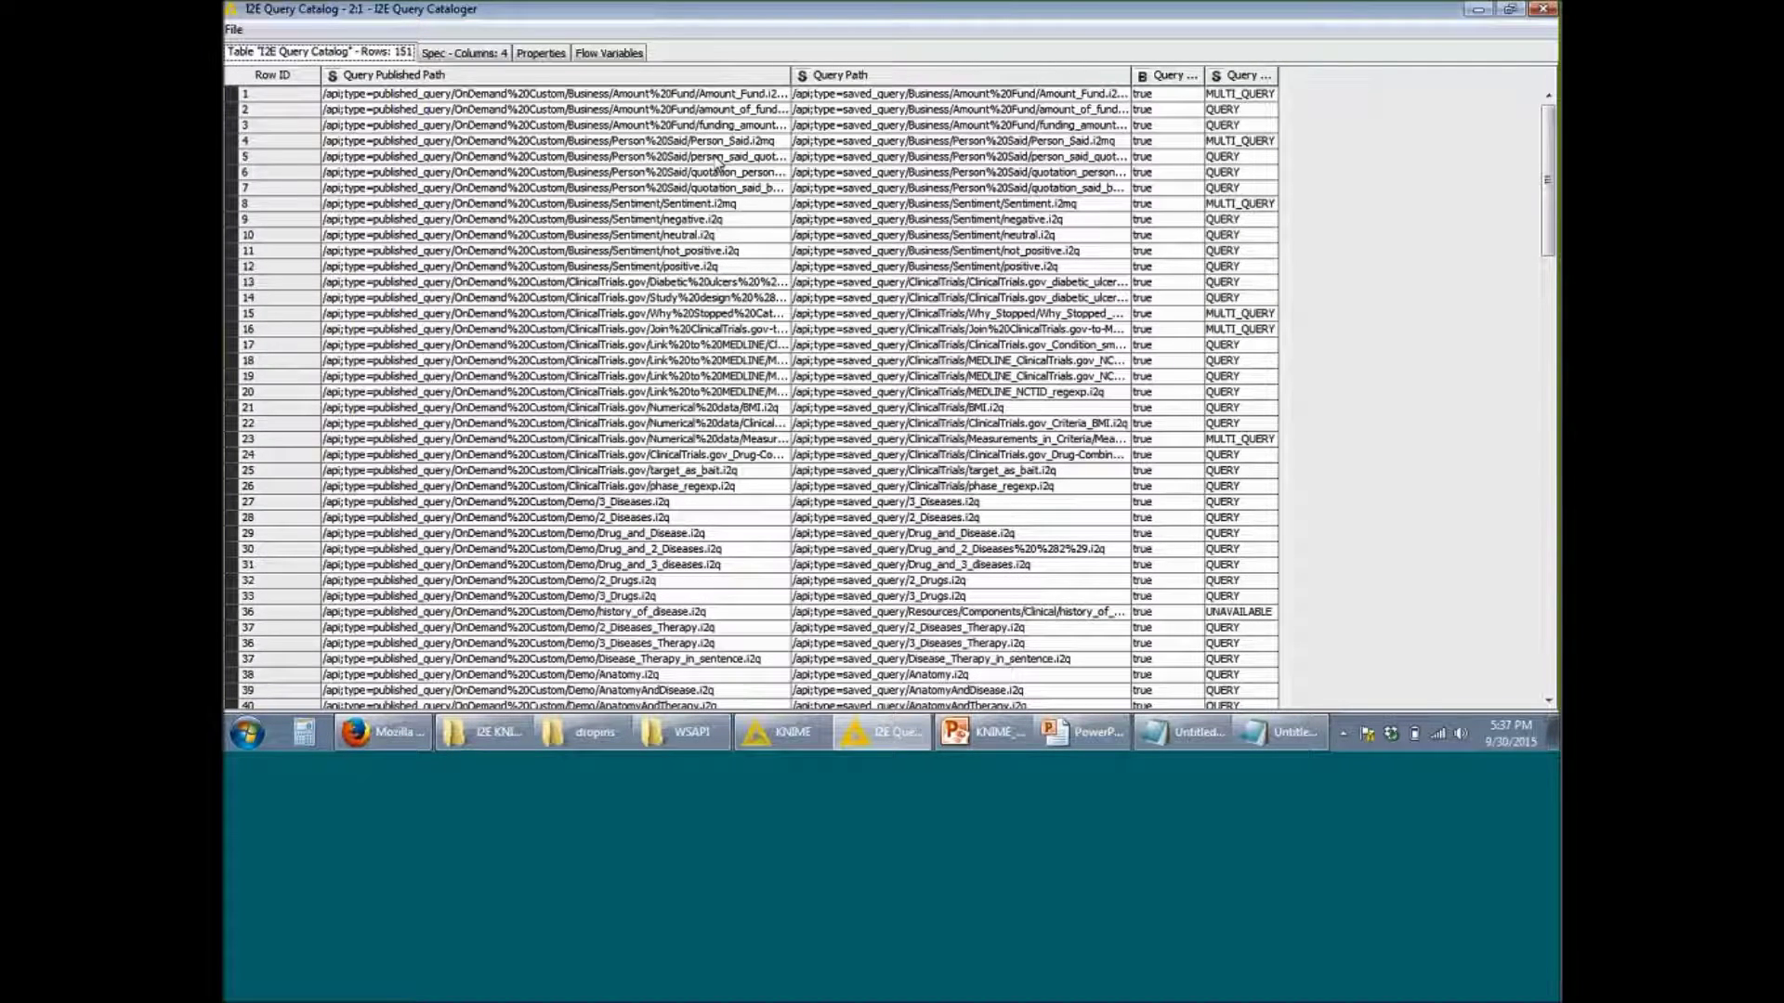
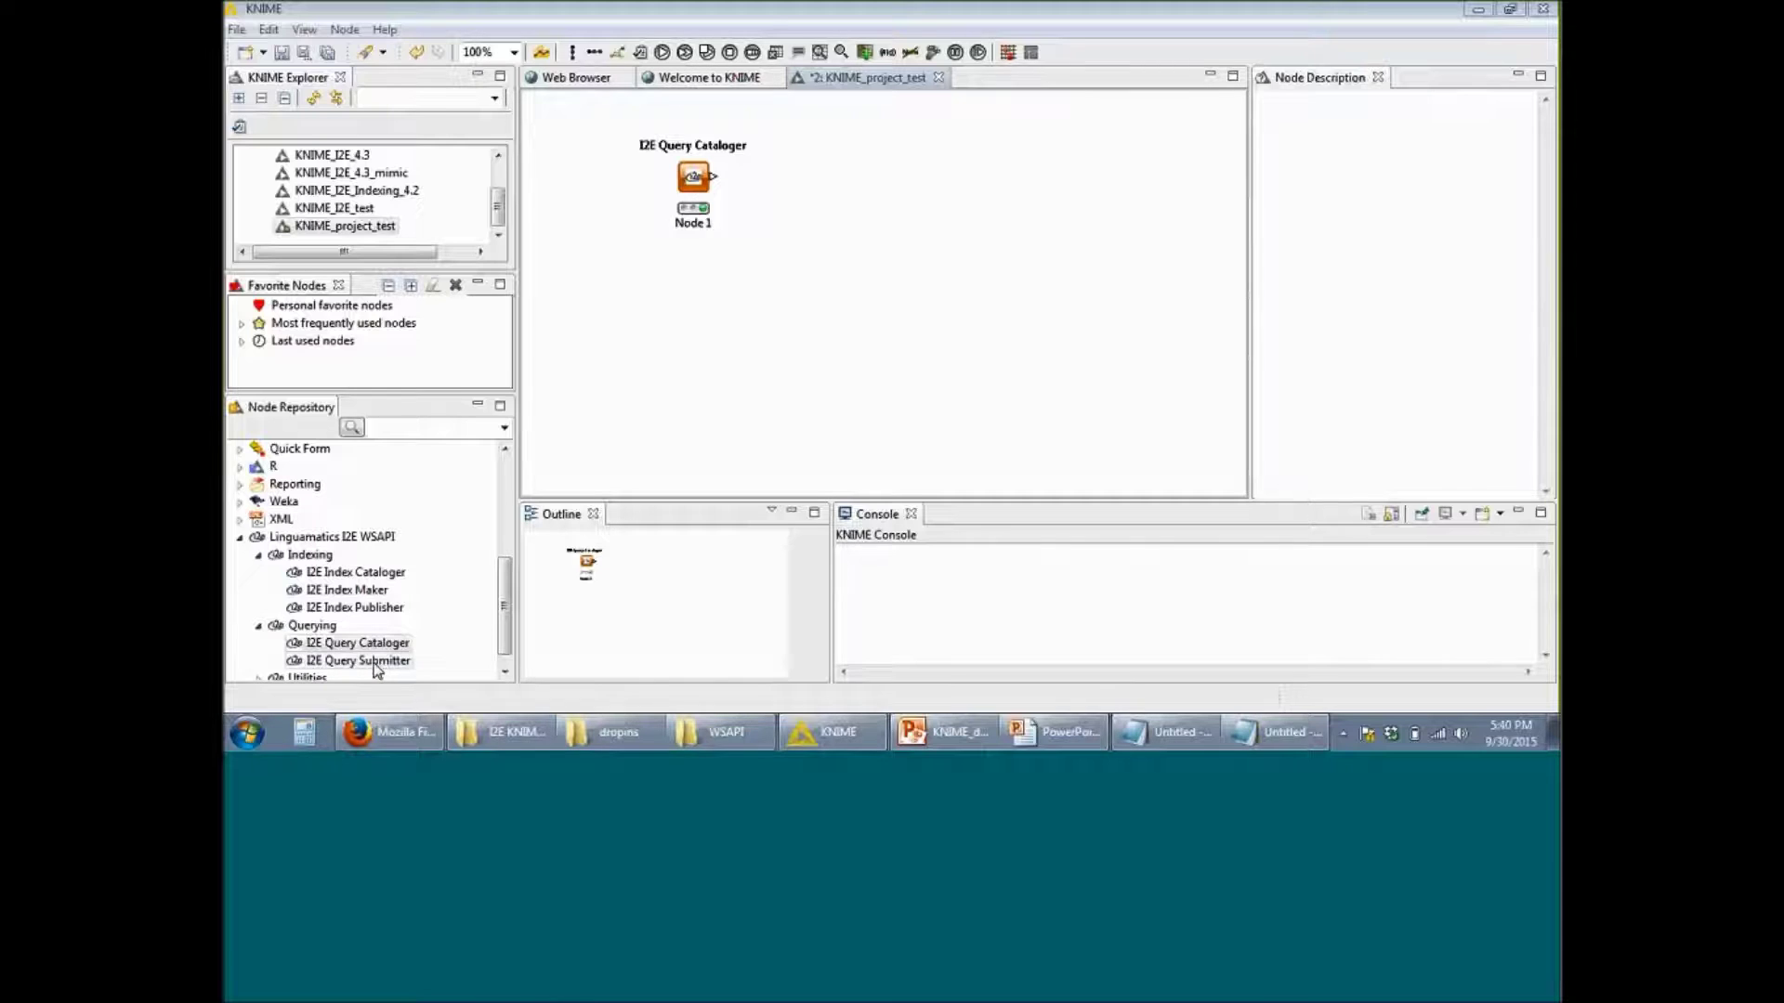
# Step: Drag an I2E Query Submitter node from the Node Repository onto the workflow canvas
pyautogui.moveTo(365, 665); pyautogui.dragTo(697, 314)
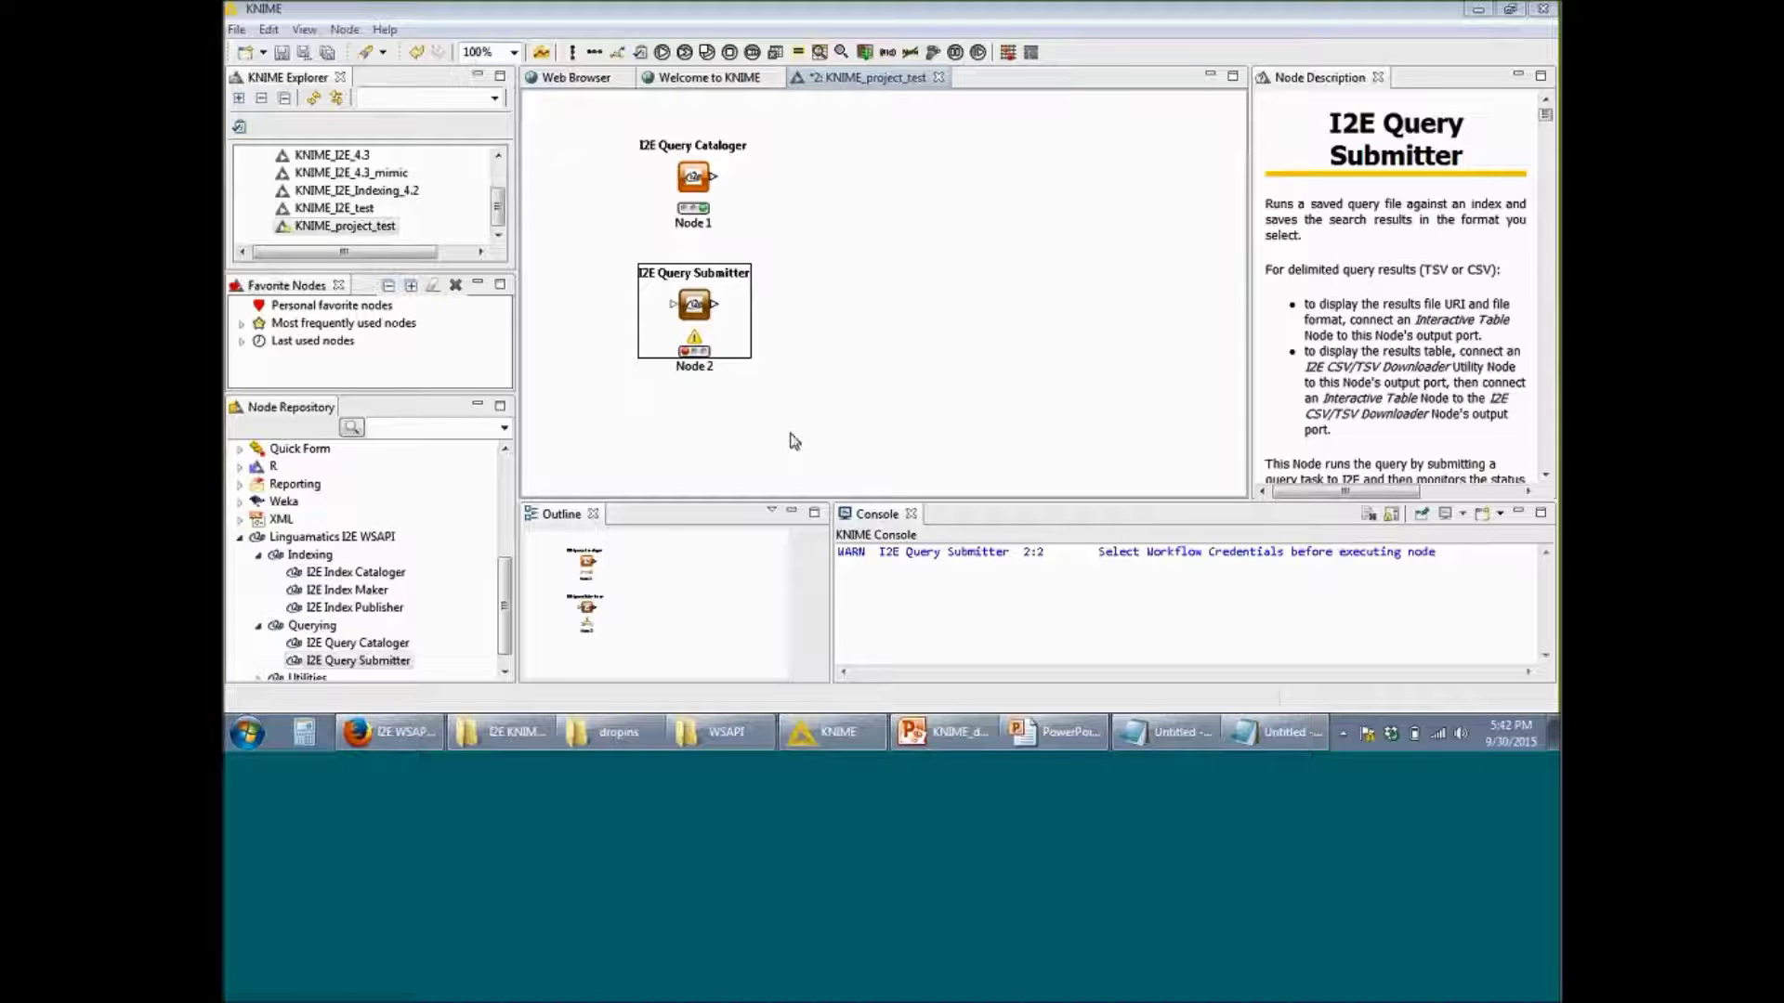
# Step: Open the configuration settings of the new I2E Query Submitter node
pyautogui.rightClick(704, 313)
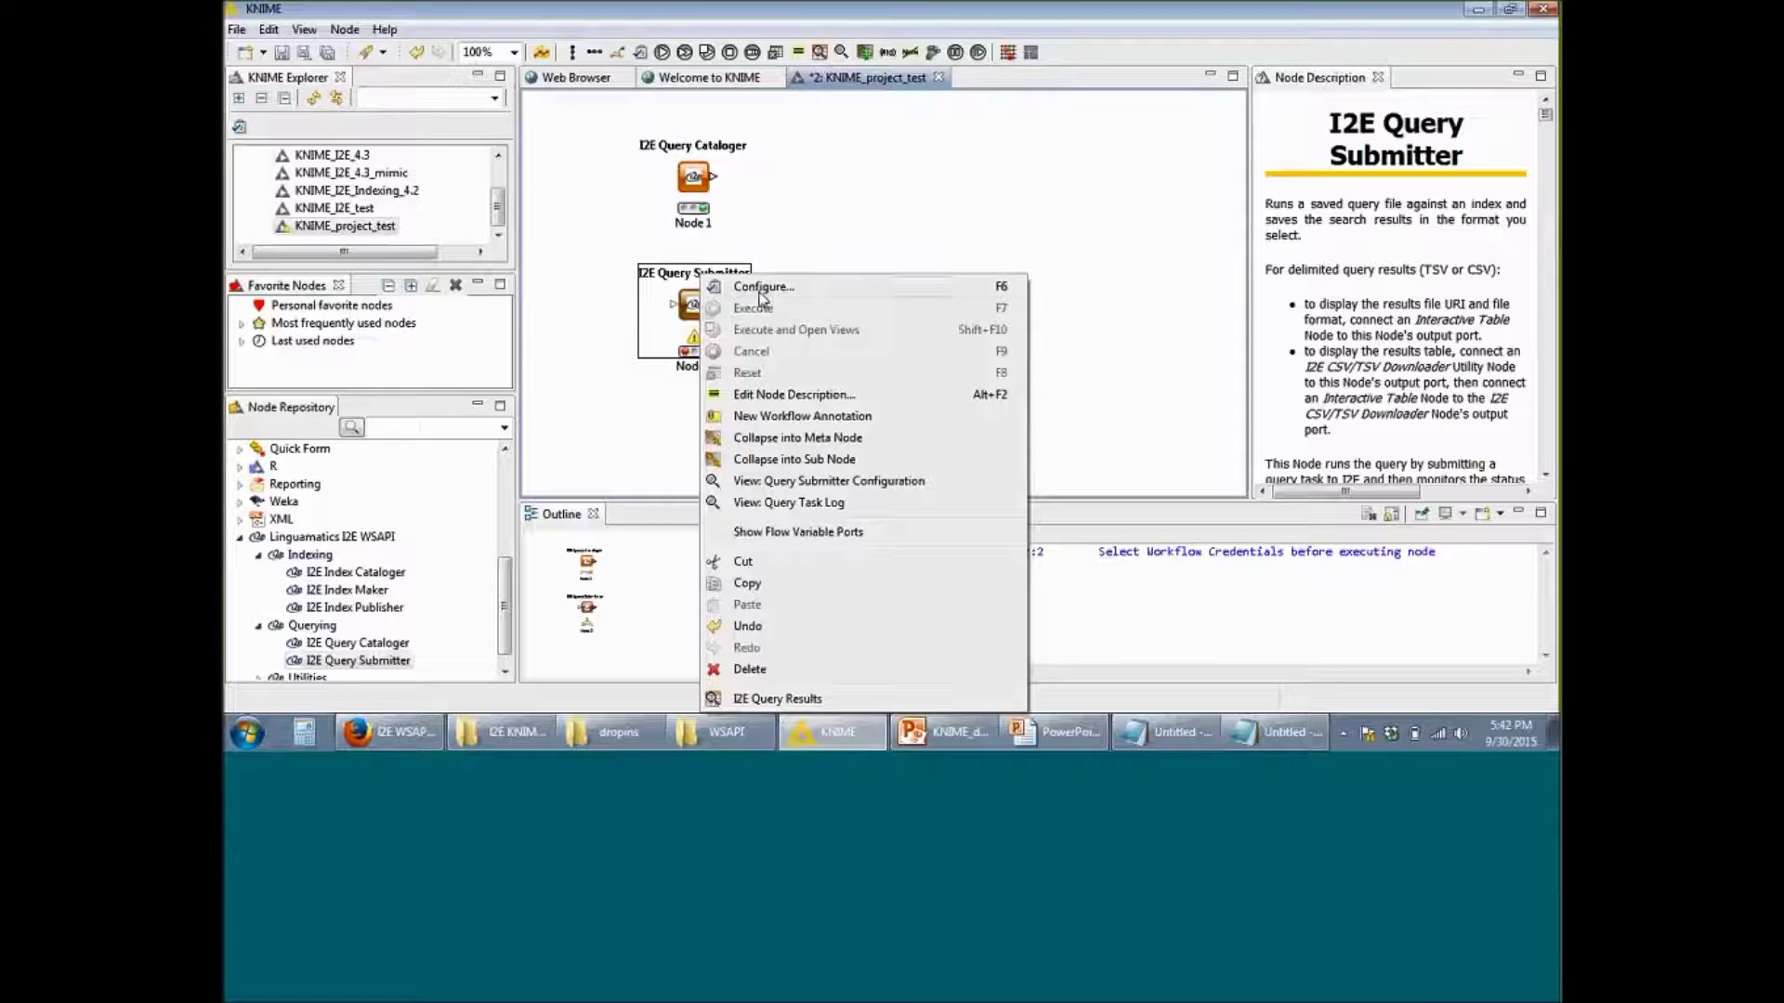
pyautogui.click(761, 290)
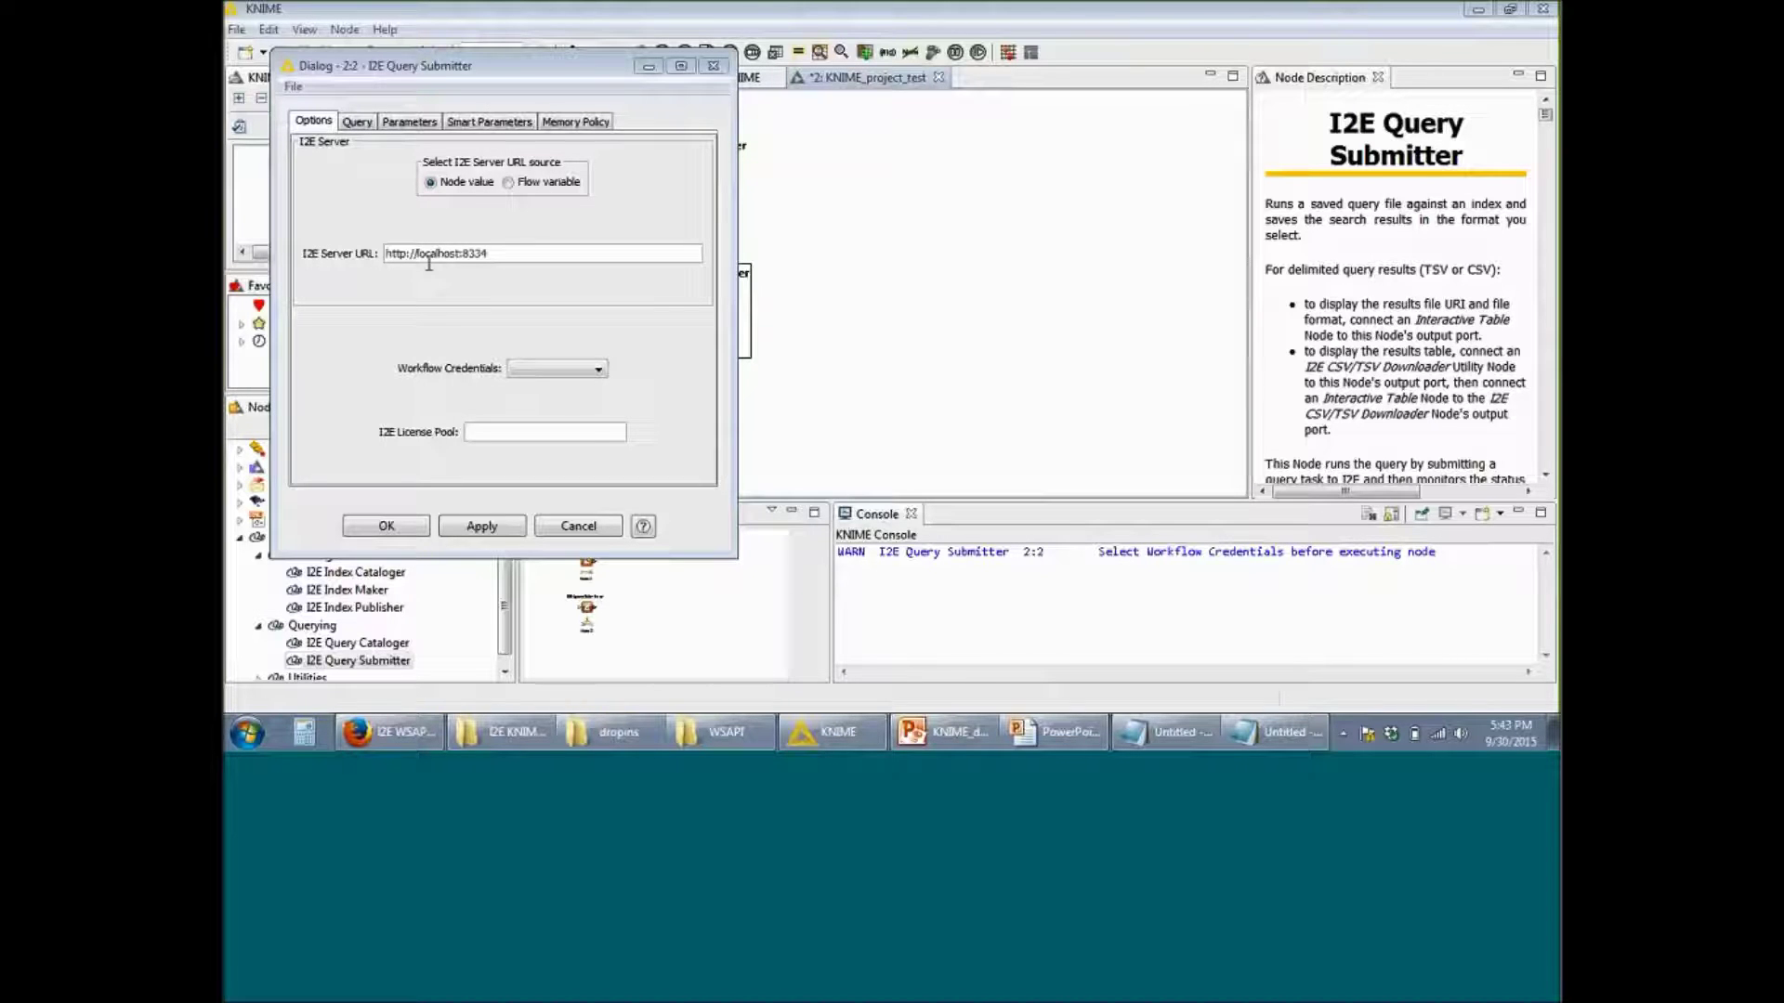
pyautogui.click(1273, 732)
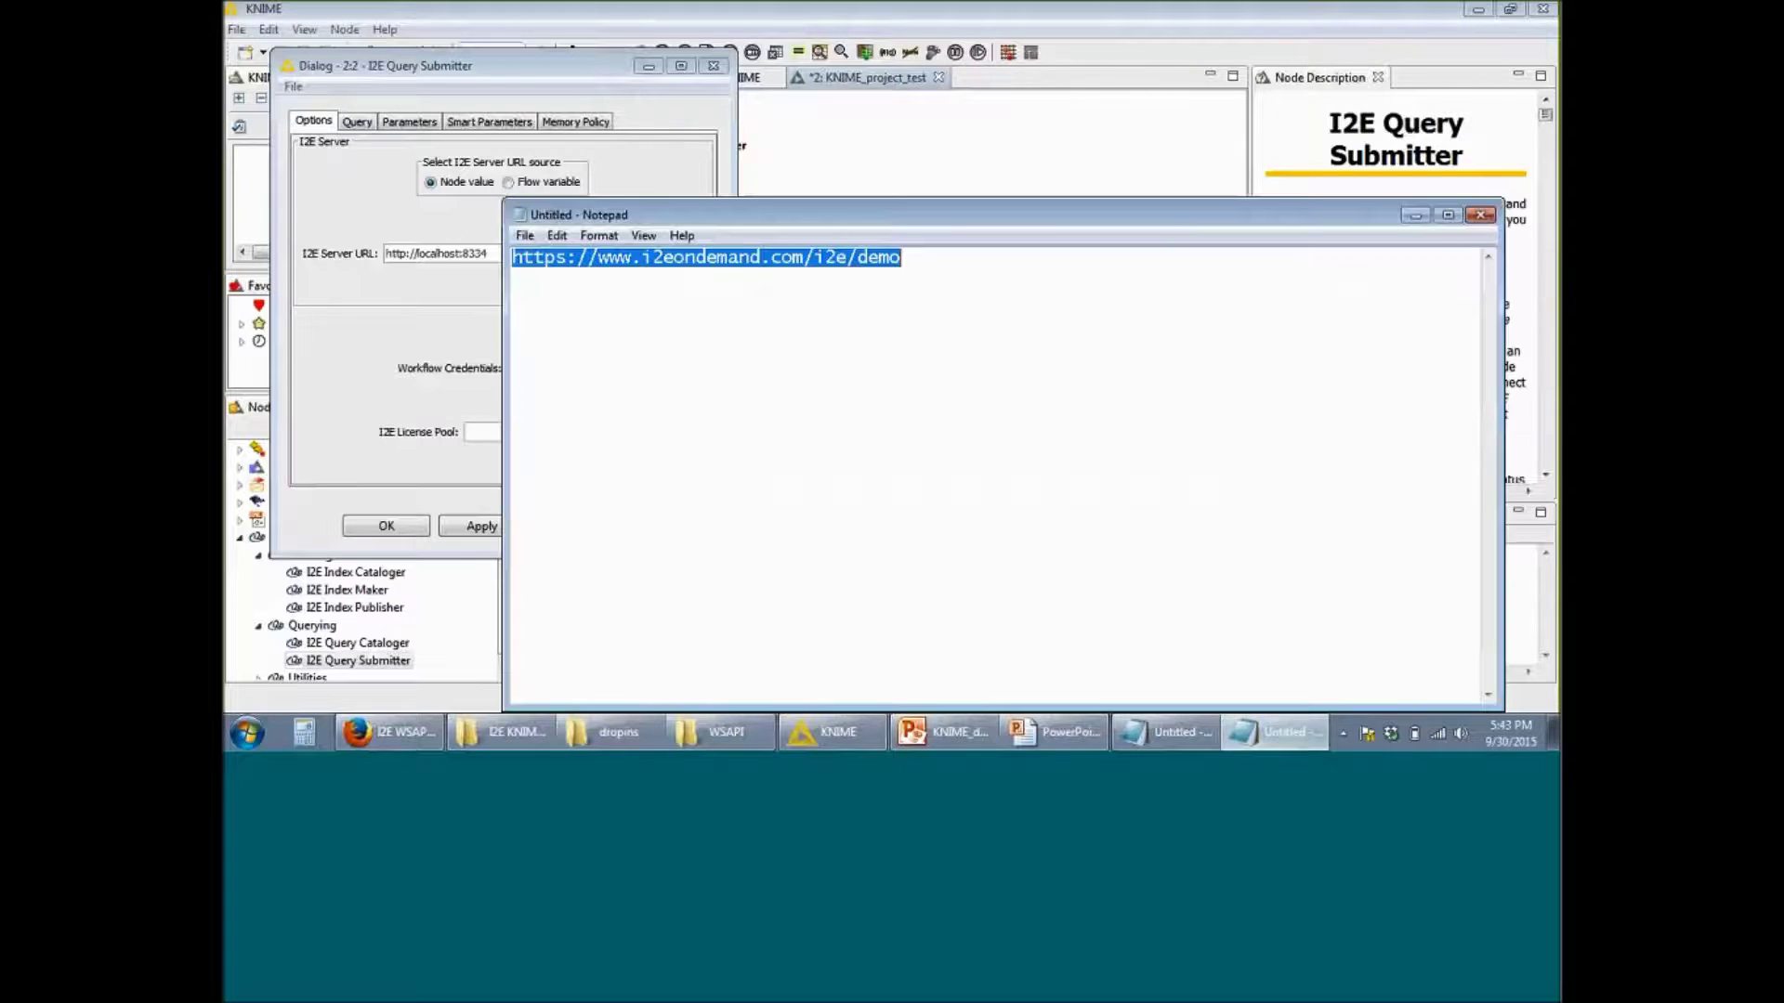
pyautogui.click(415, 257)
pyautogui.moveTo(481, 255); pyautogui.dragTo(365, 253)
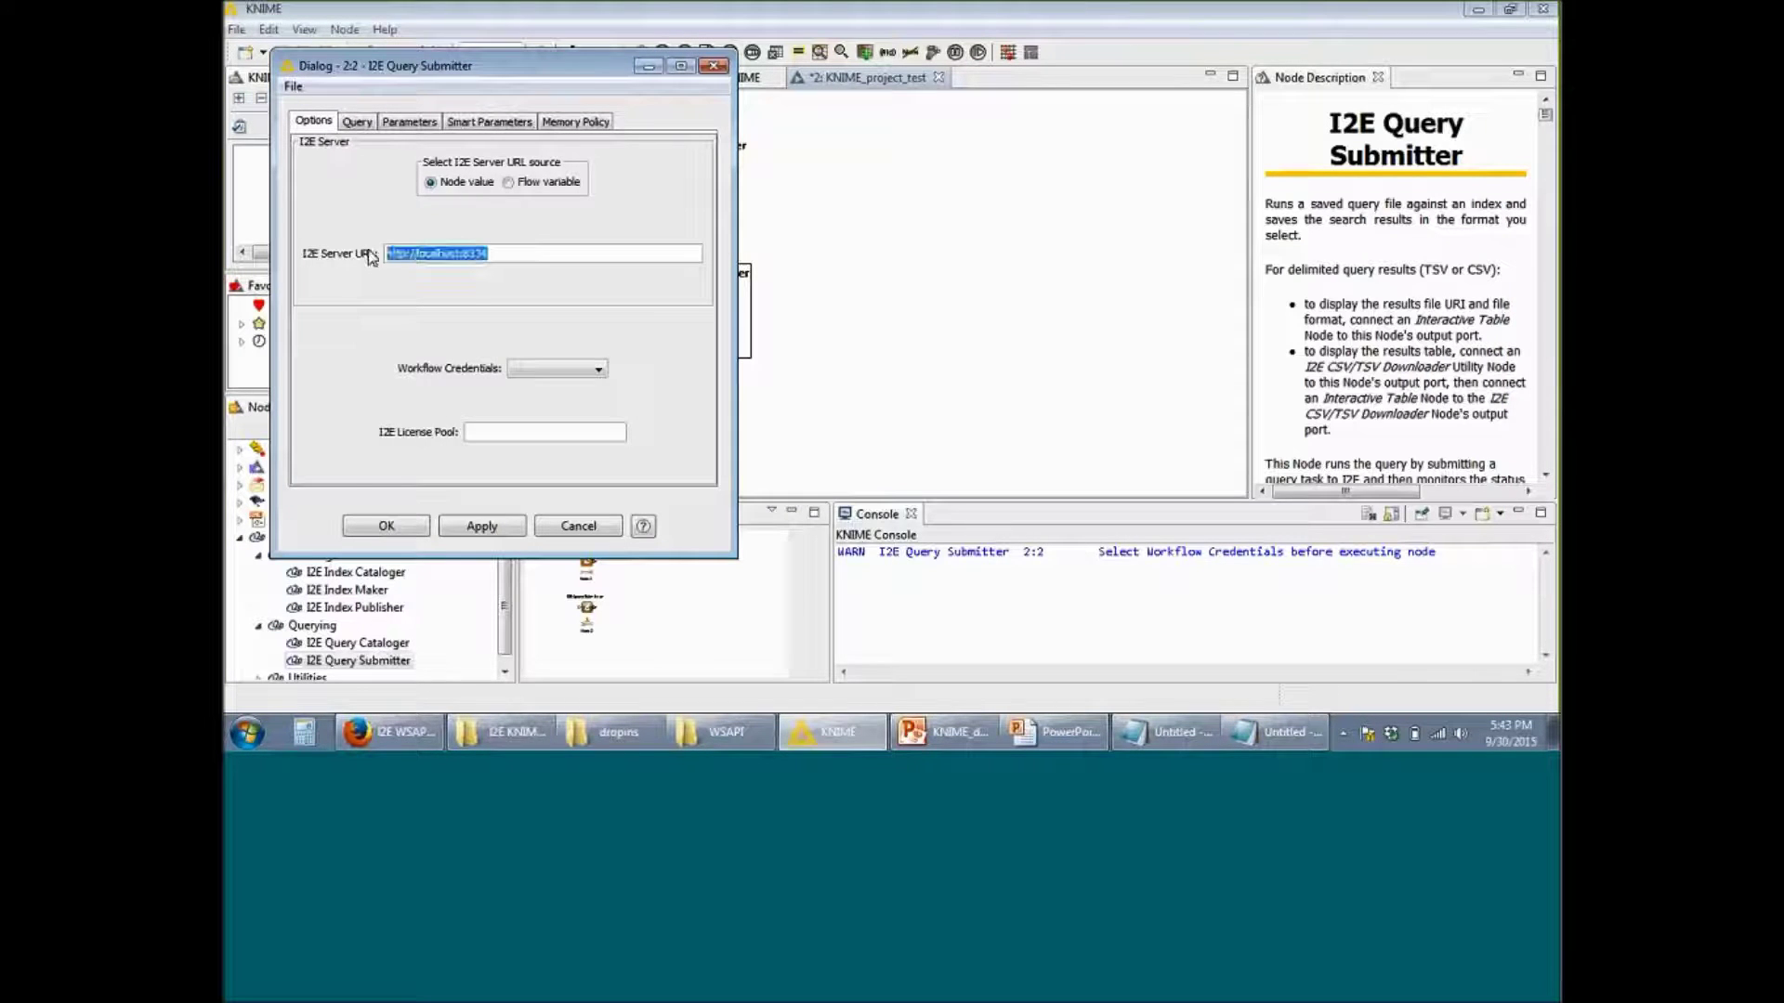
pyautogui.write('https://www.i2eondemand.com/i2e/demo')
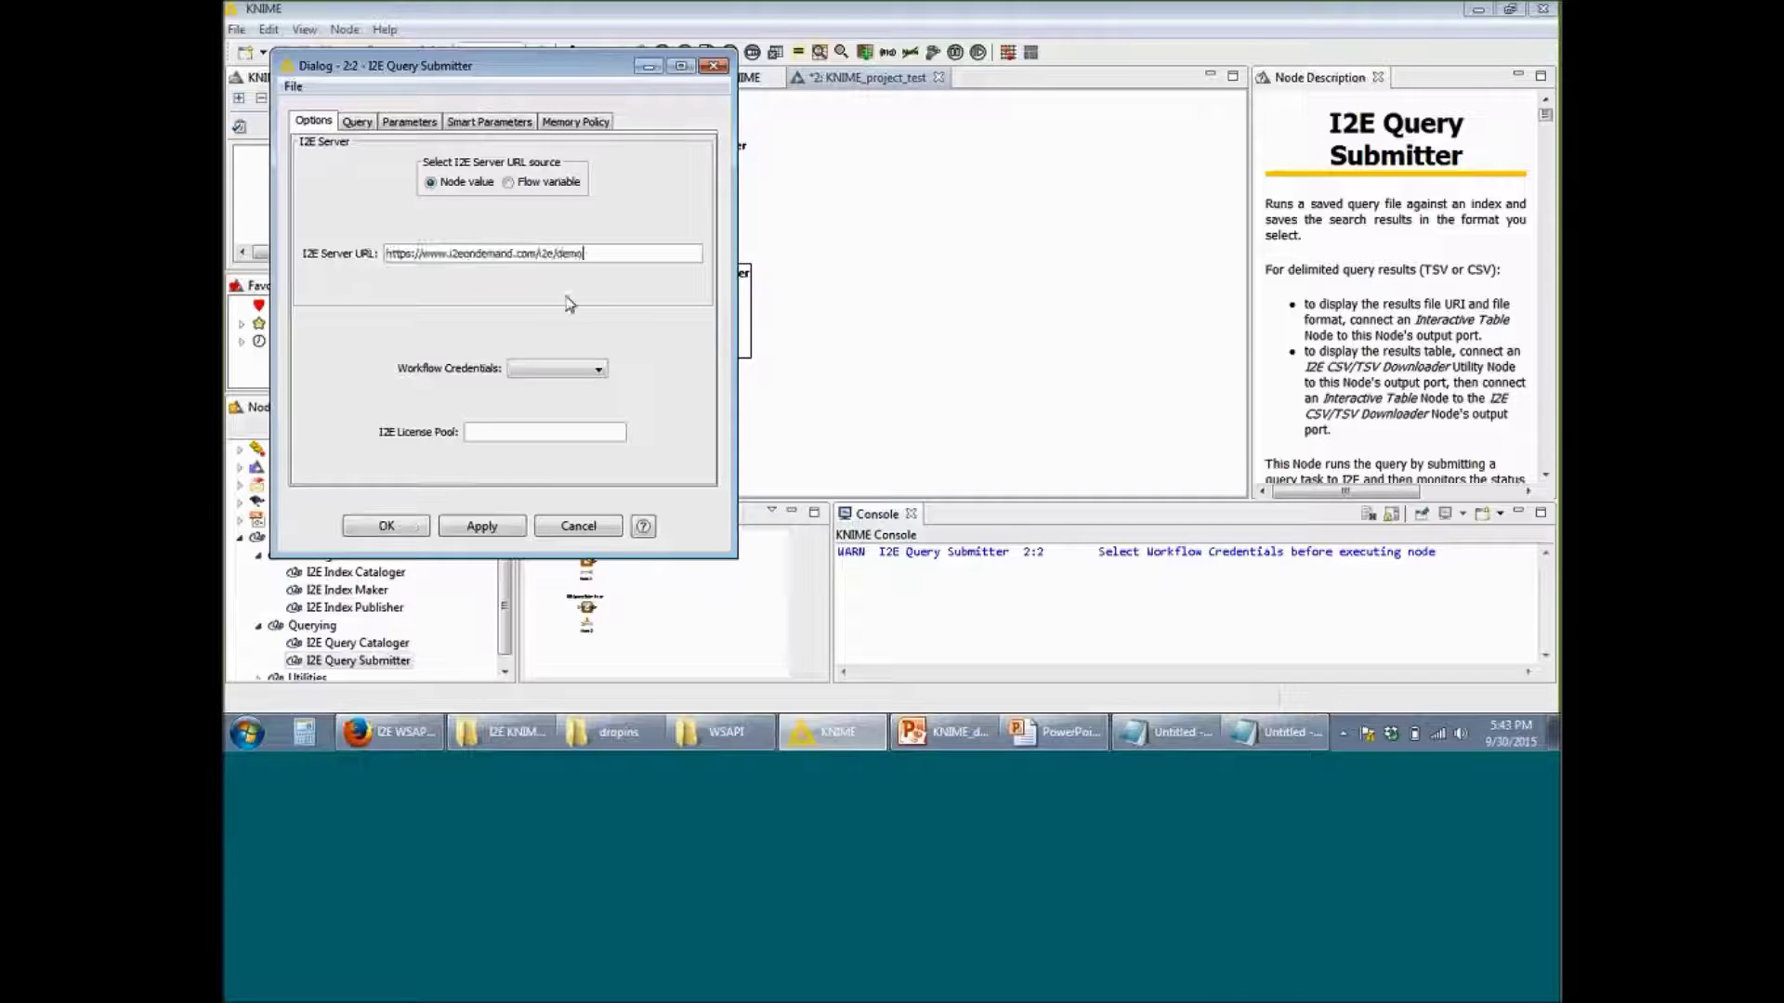
pyautogui.click(591, 372)
pyautogui.click(570, 407)
pyautogui.click(358, 122)
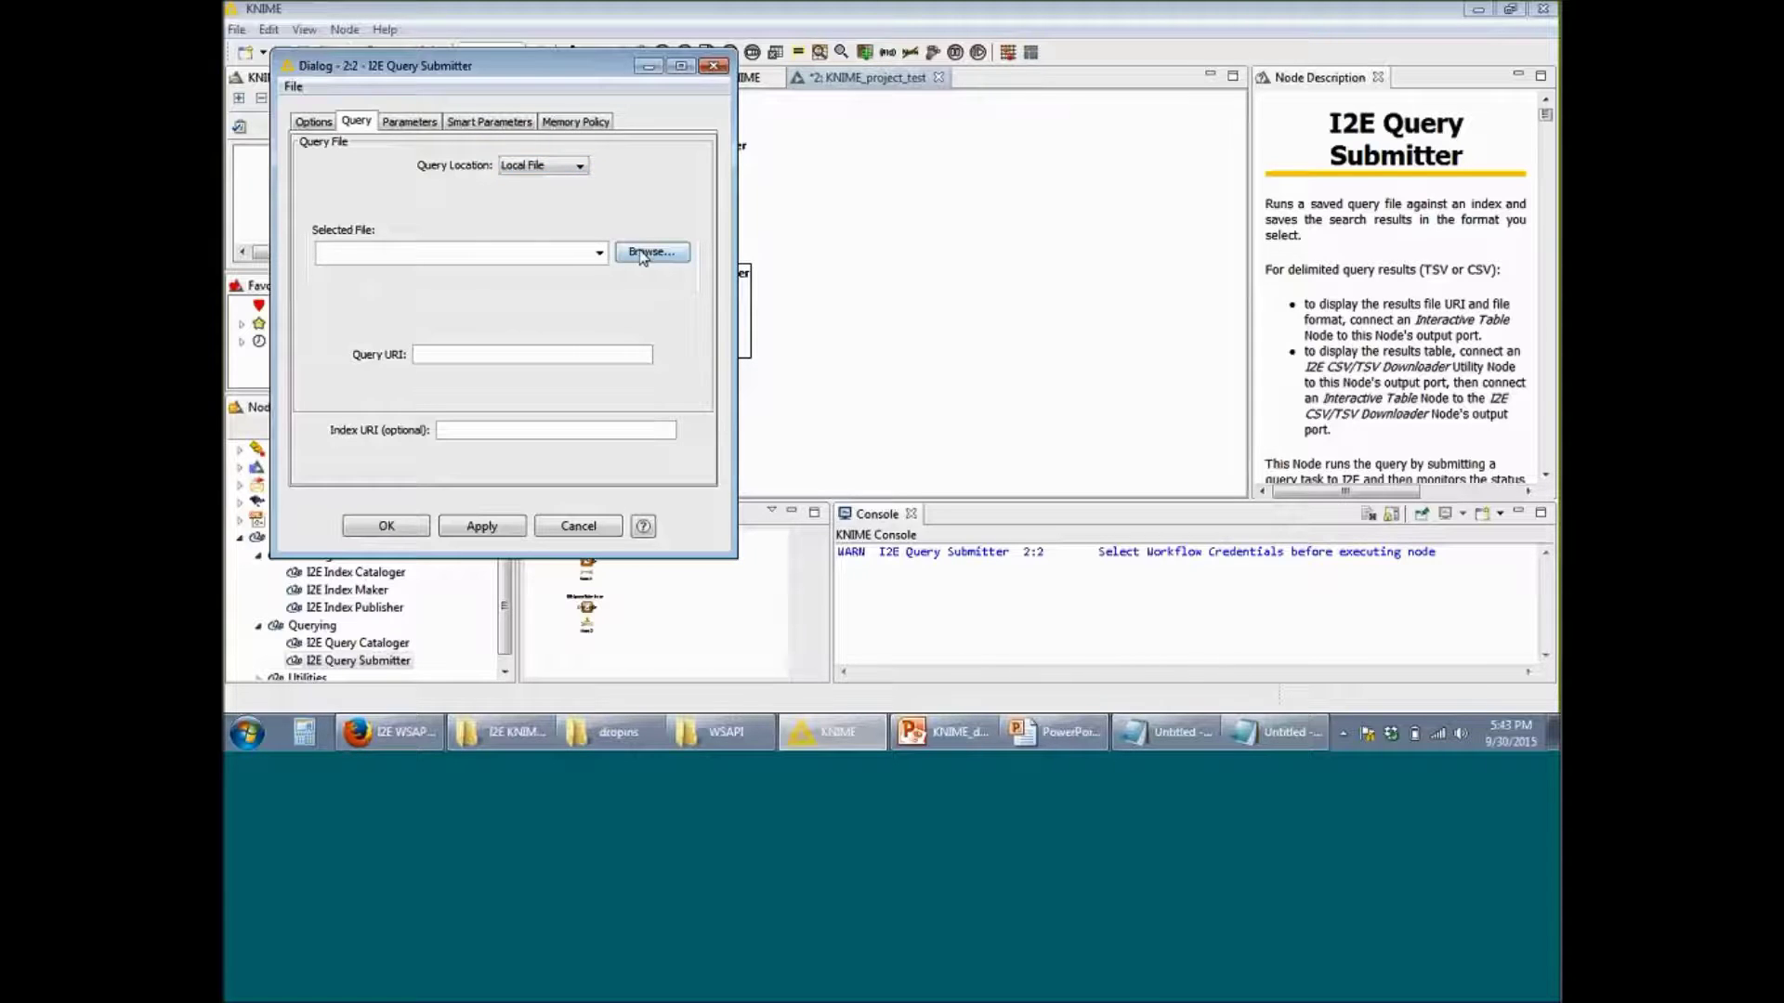
# Step: Set the Query Location to On I2E Server and prepare to fill in the Query URI
pyautogui.click(571, 166)
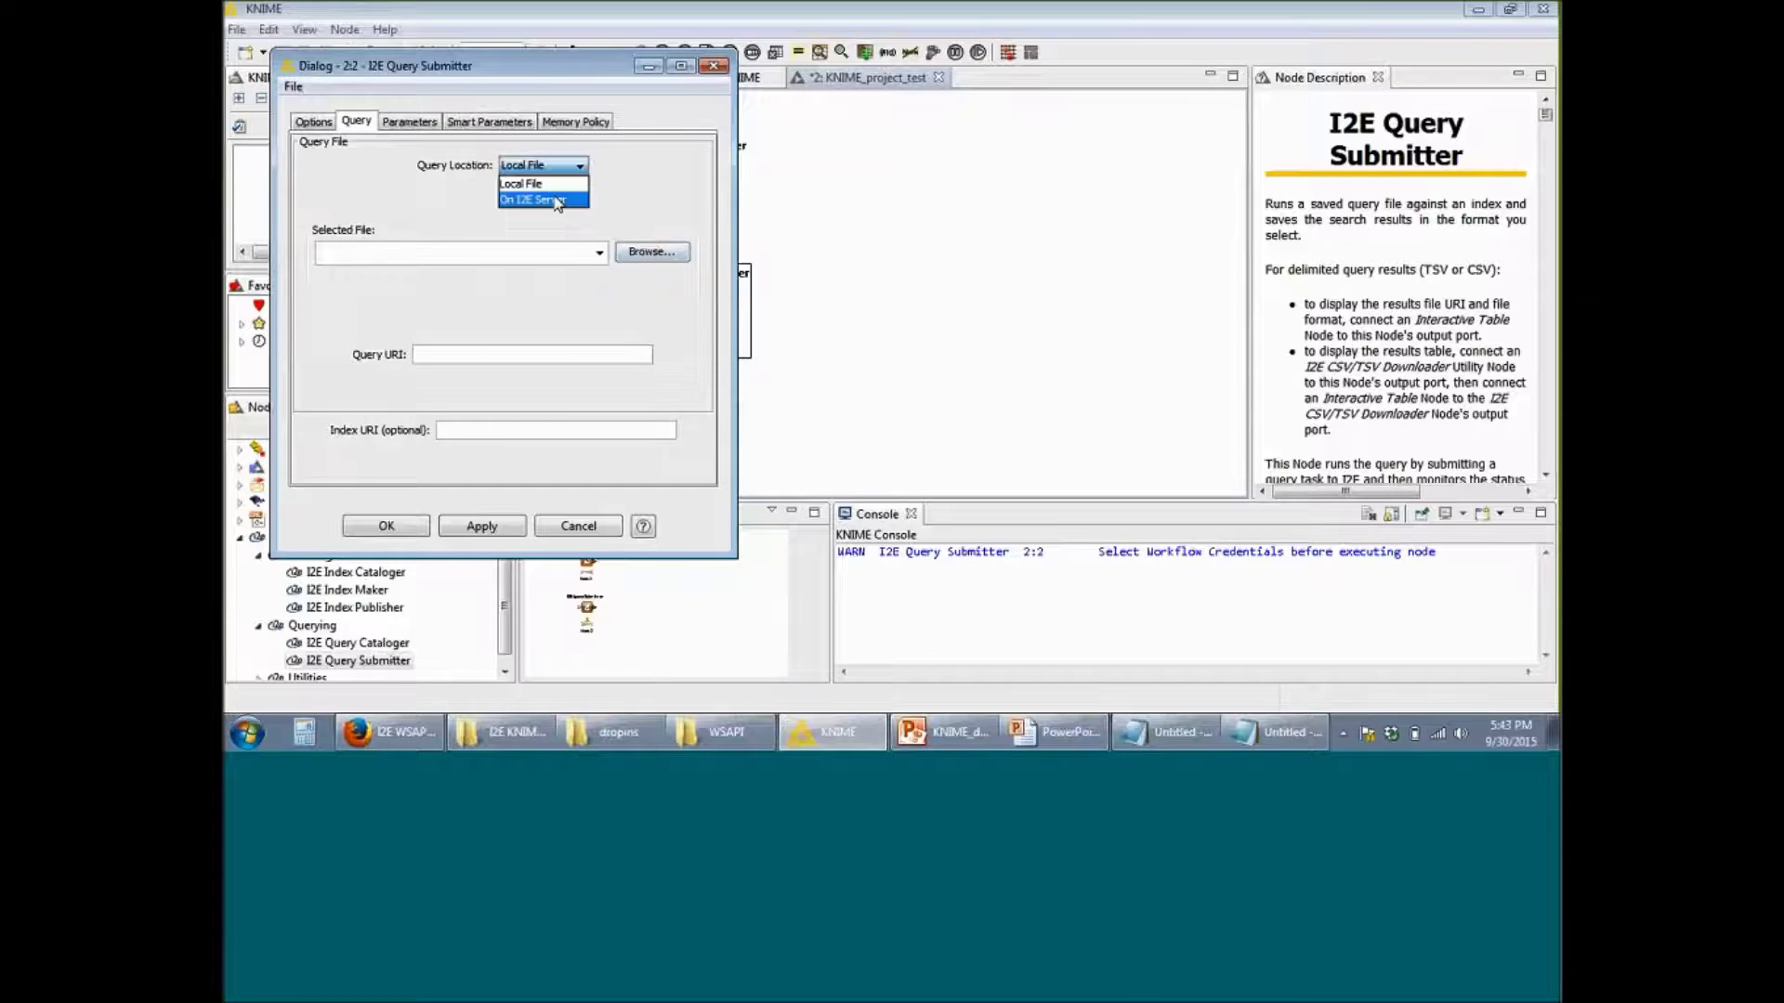
pyautogui.click(557, 200)
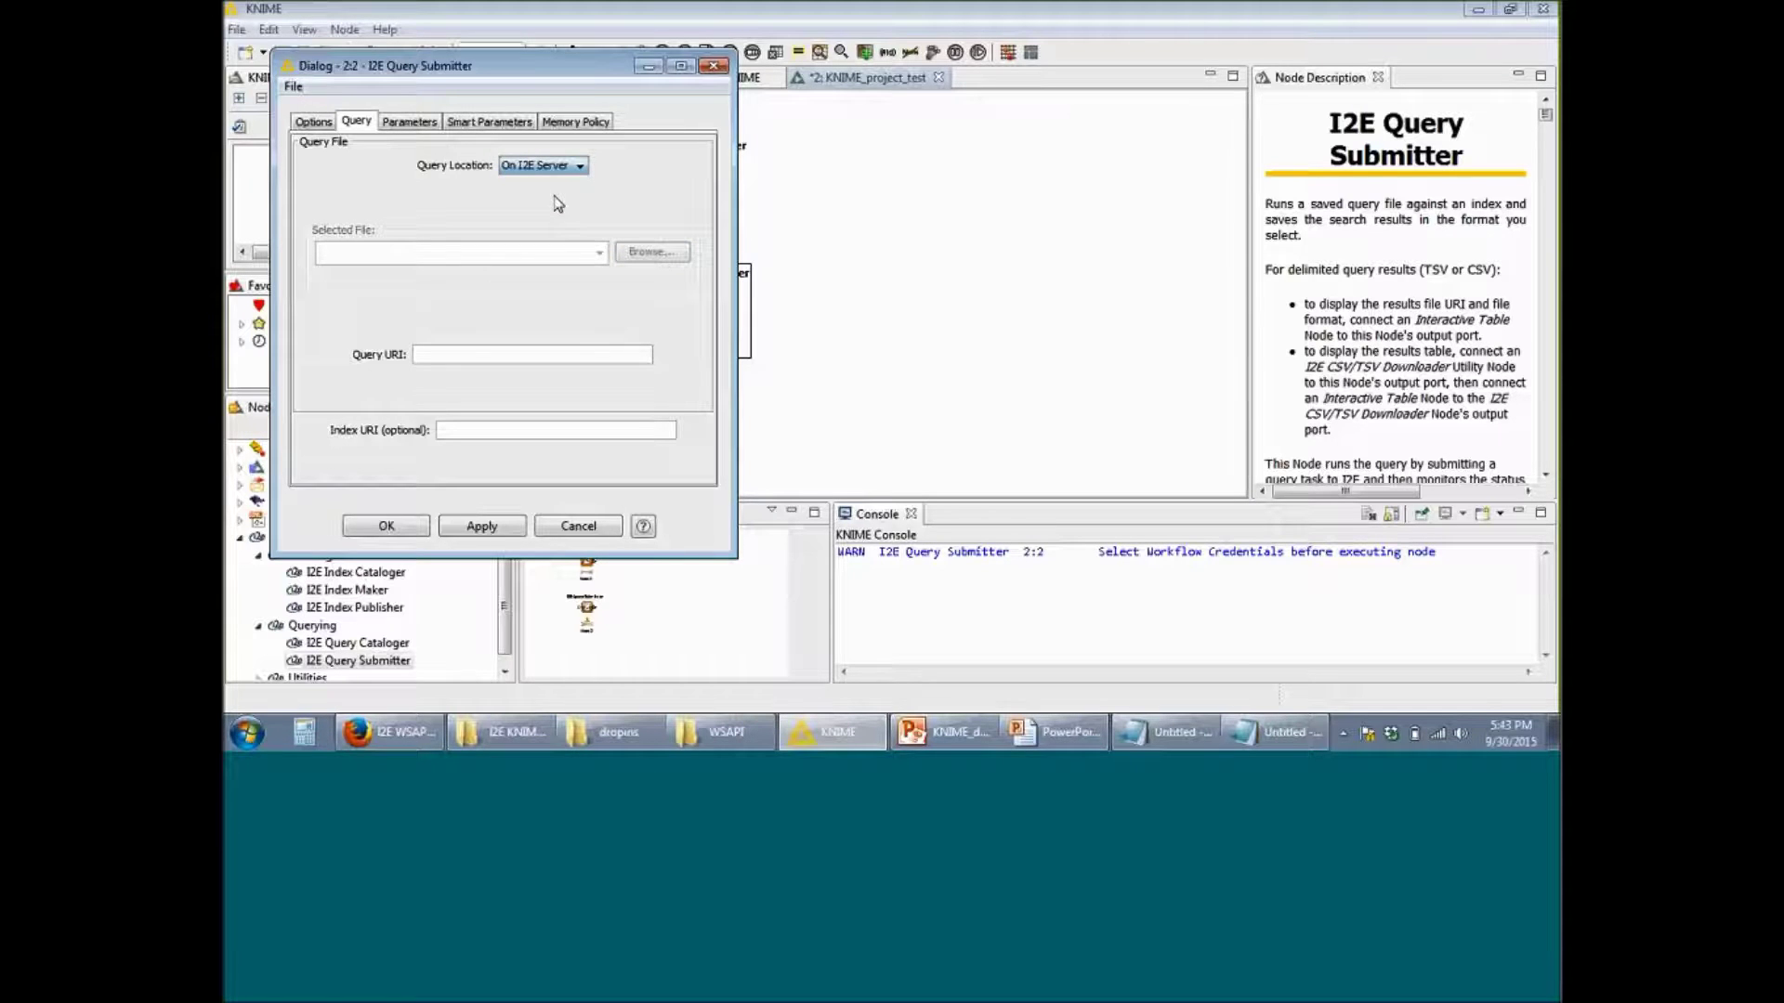
pyautogui.click(1498, 248)
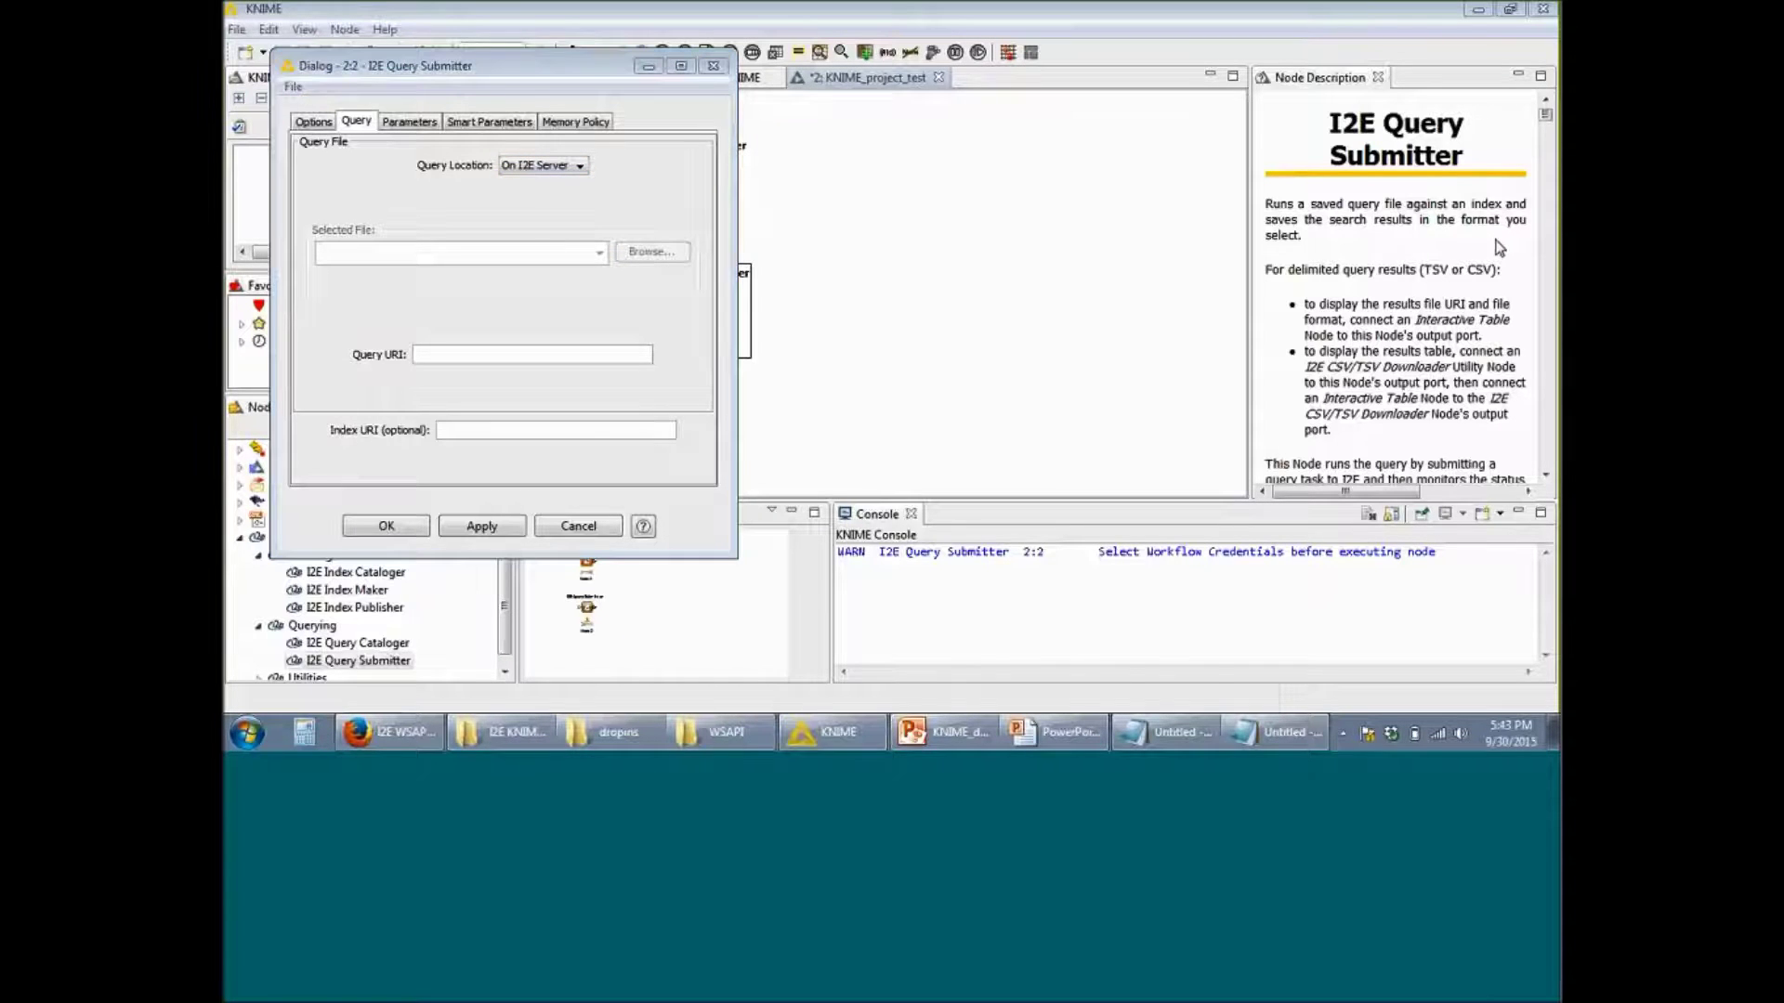
pyautogui.click(534, 356)
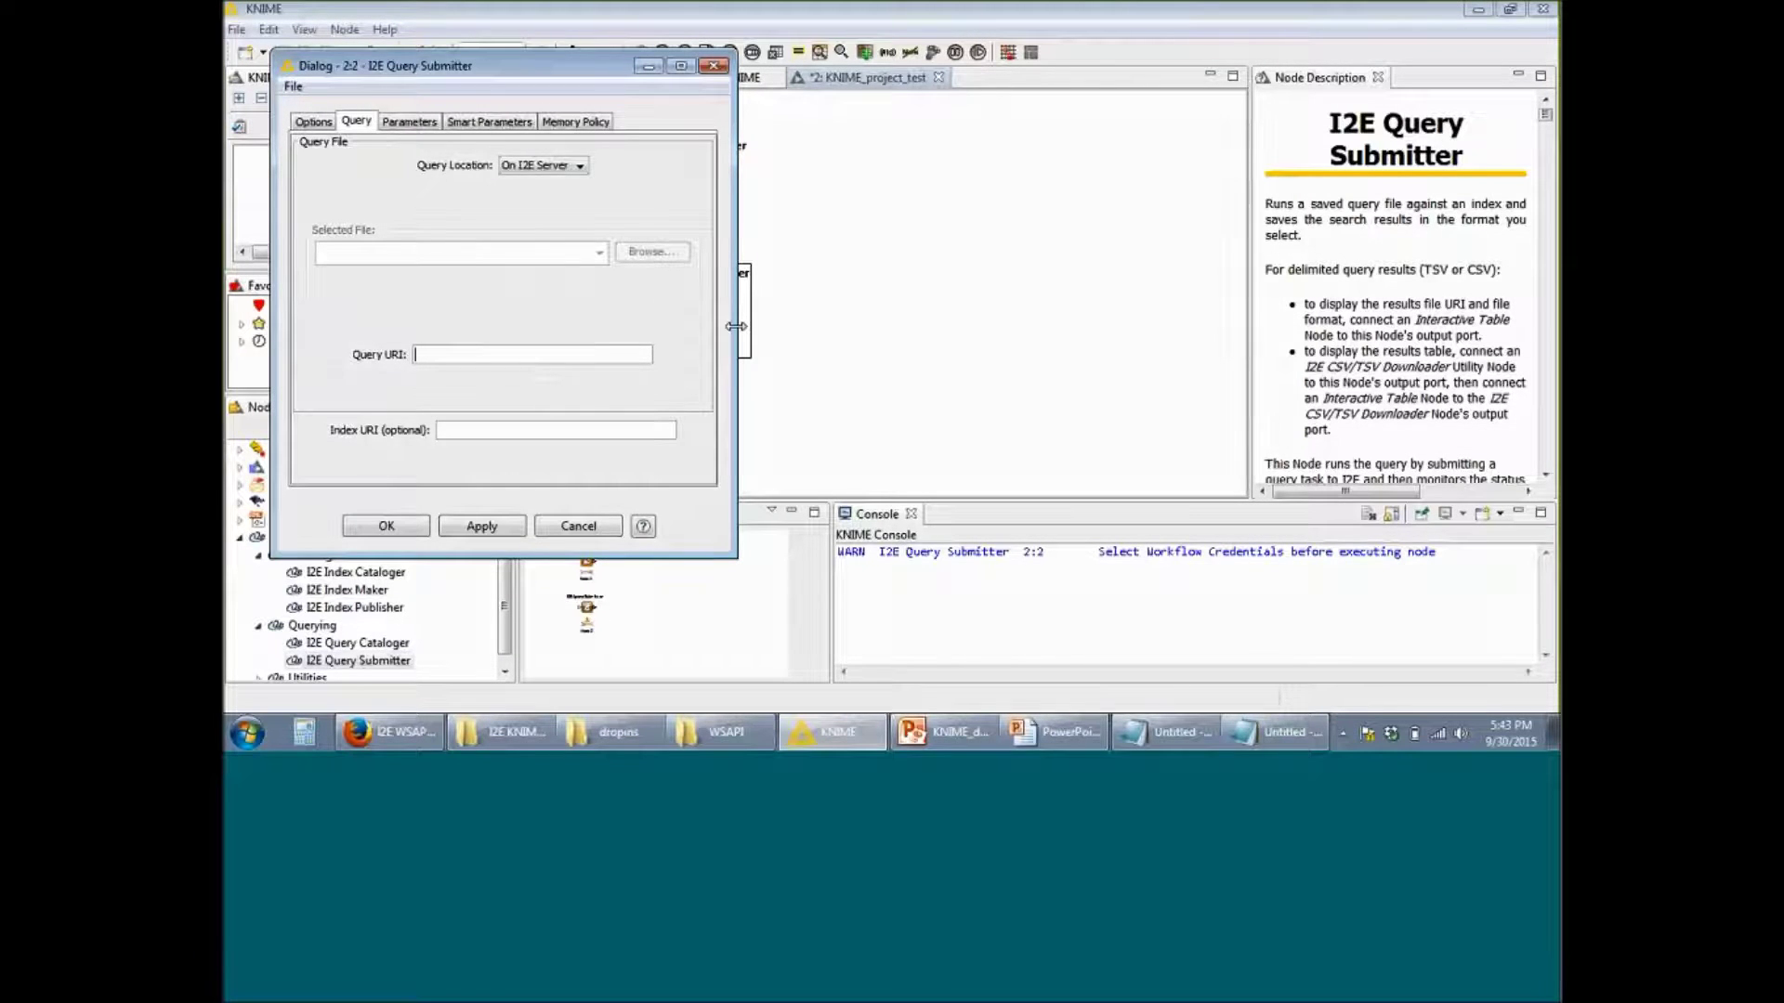
pyautogui.click(1150, 740)
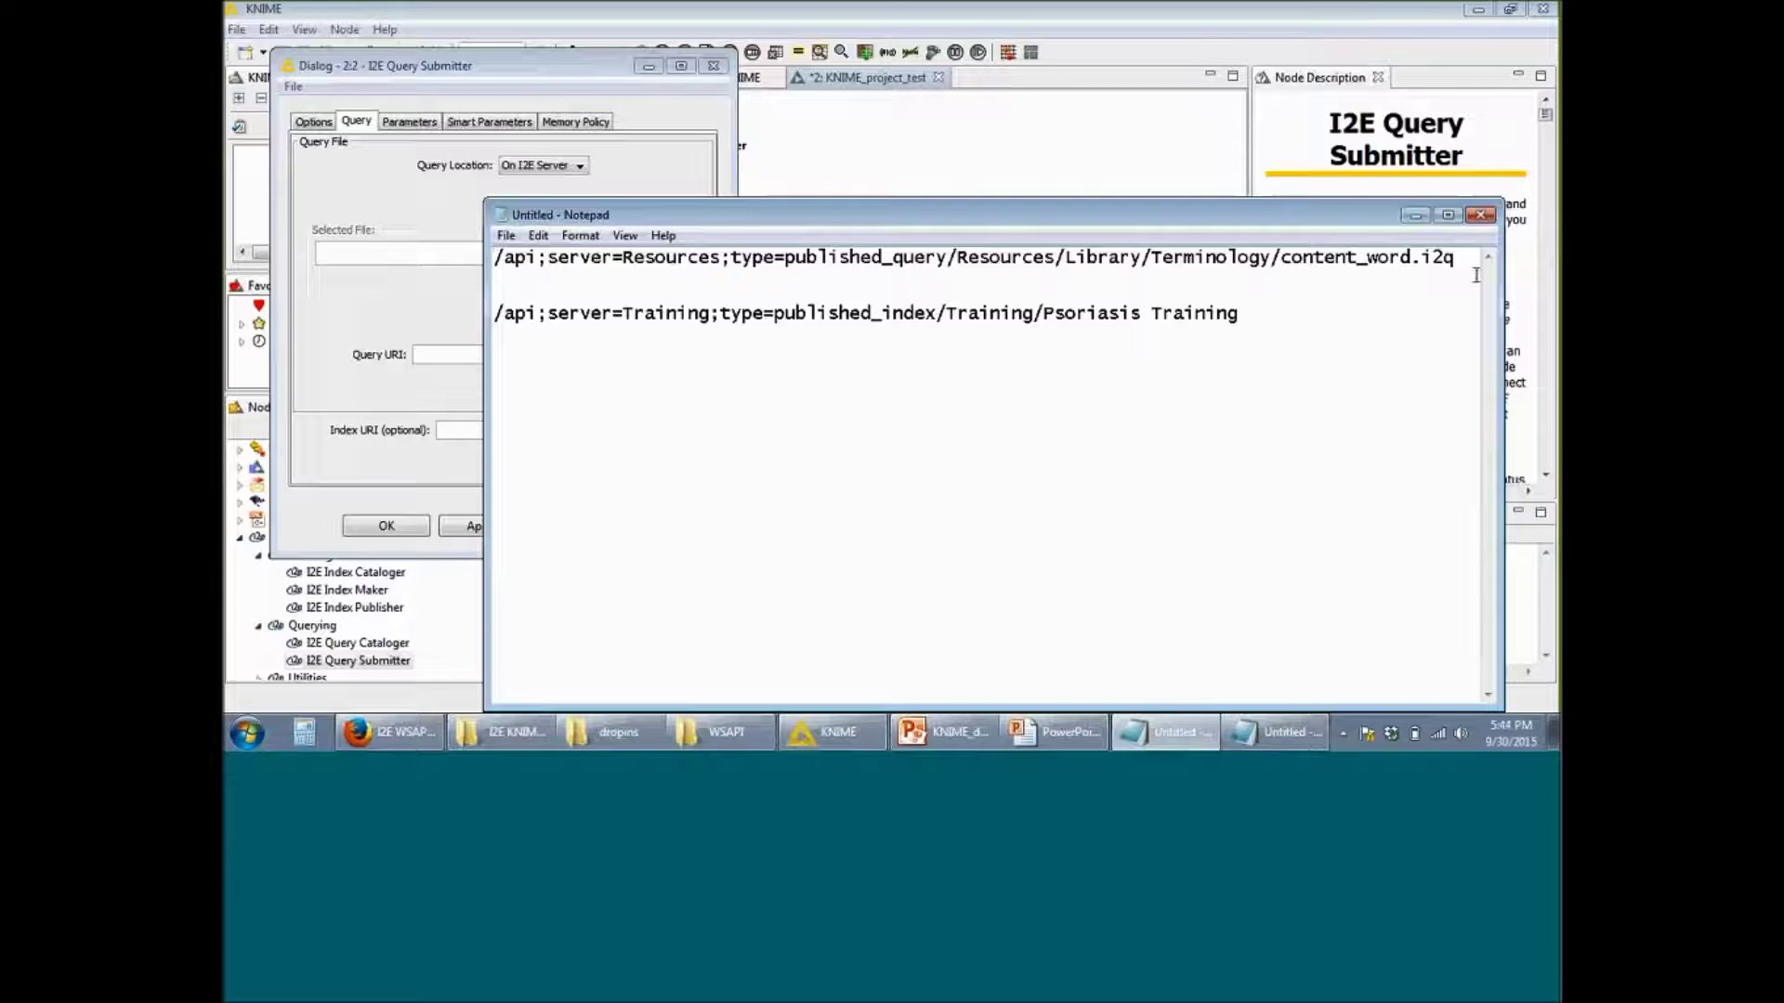
# Step: Enter Resources/Library/Terminology/content_word.i2q as the Query URI
pyautogui.moveTo(1457, 258); pyautogui.dragTo(479, 246)
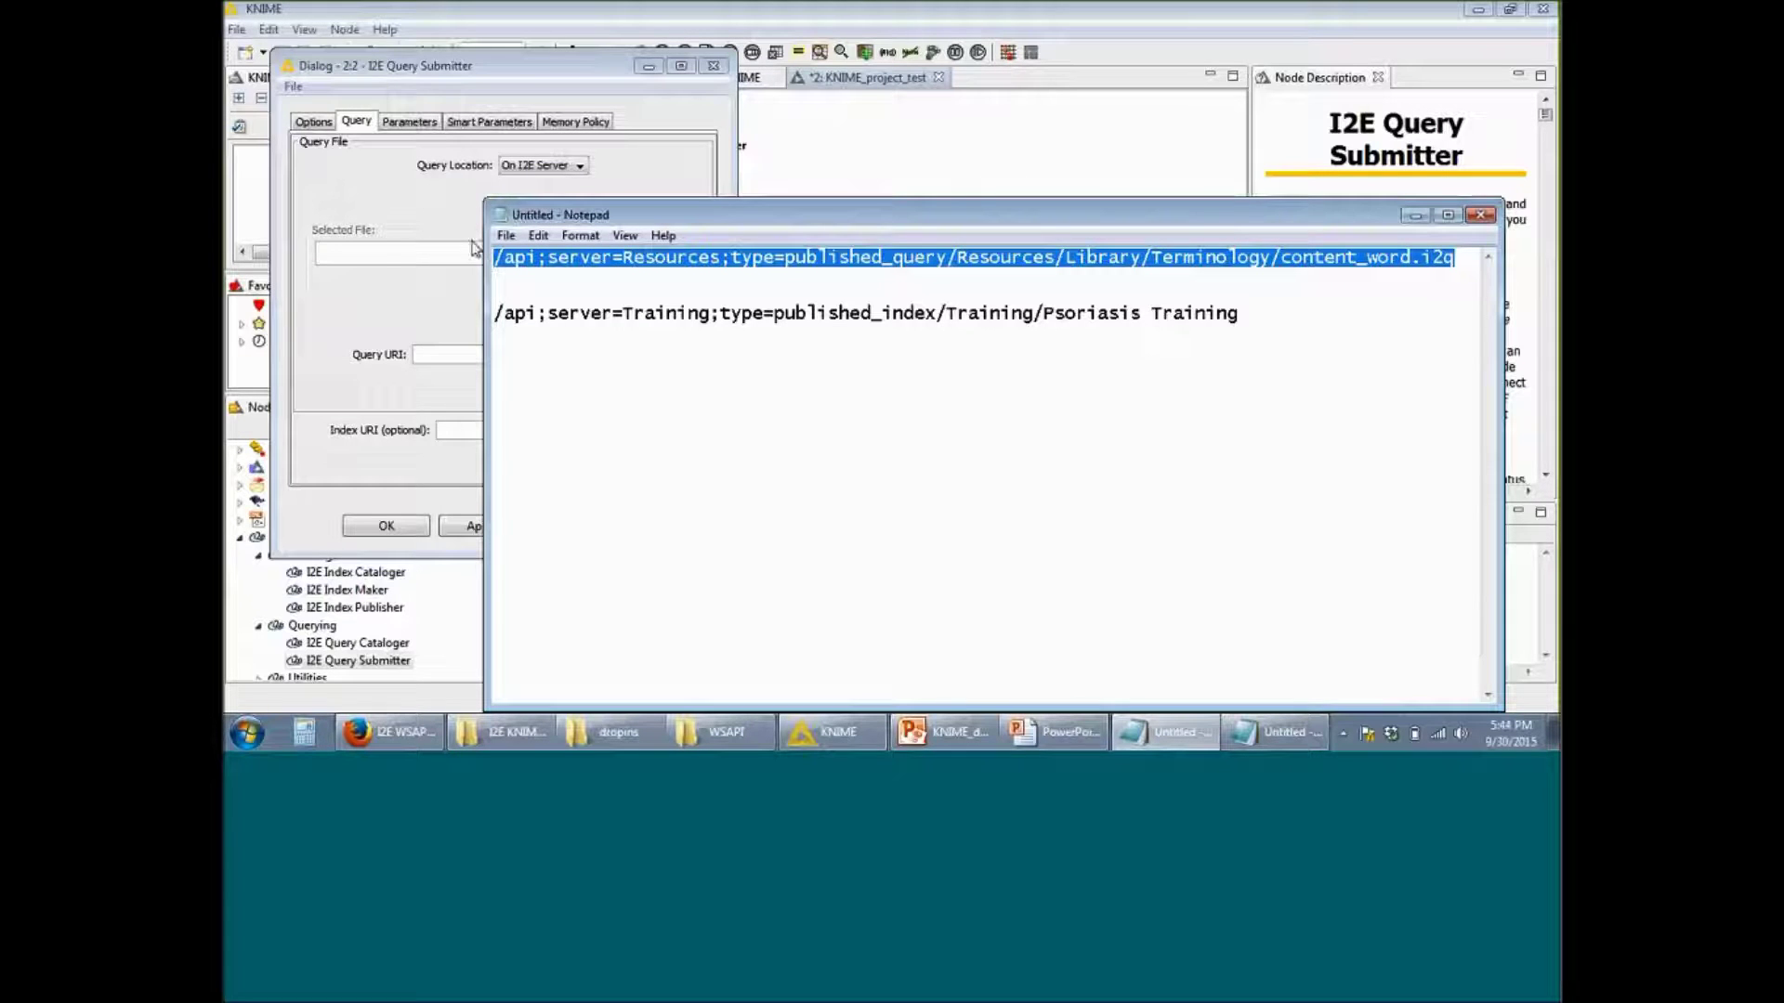
pyautogui.click(444, 356)
pyautogui.write('Resources/Library/Terminology/content_word.i2q')
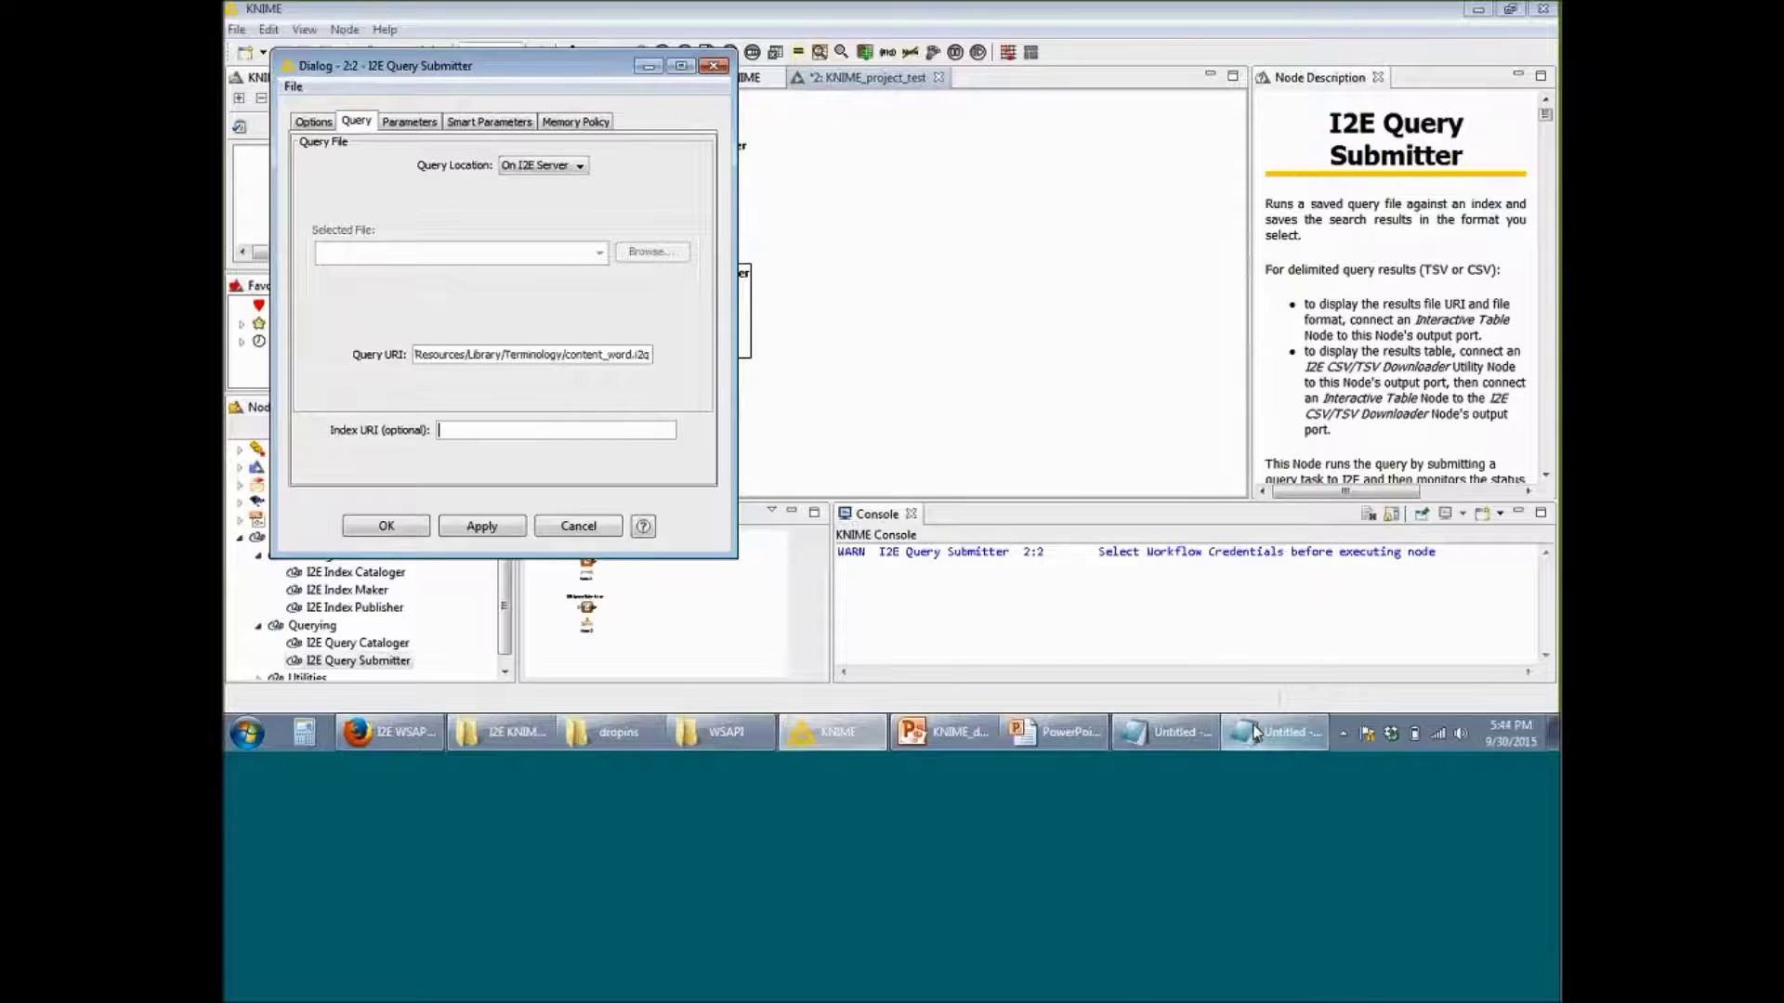
# Step: Paste the Psoriasis Training index URI into the Index URI field and apply
pyautogui.click(1166, 732)
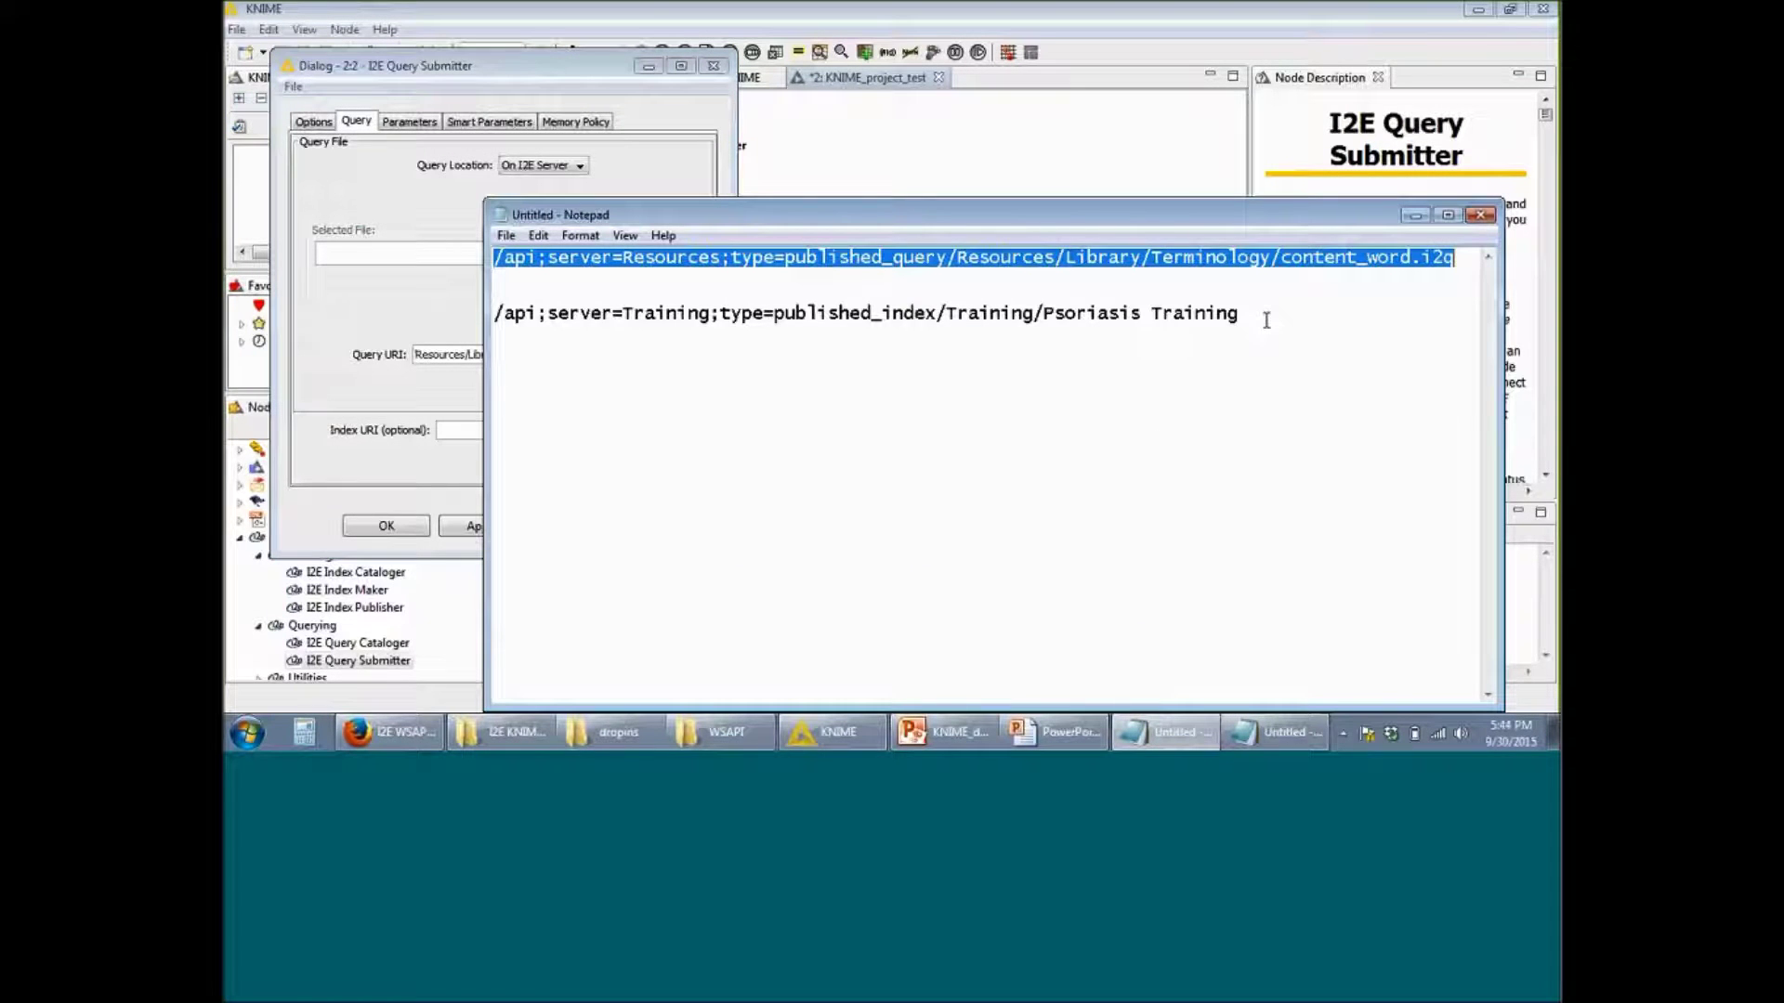
pyautogui.click(1263, 314)
pyautogui.moveTo(1263, 314); pyautogui.dragTo(484, 320)
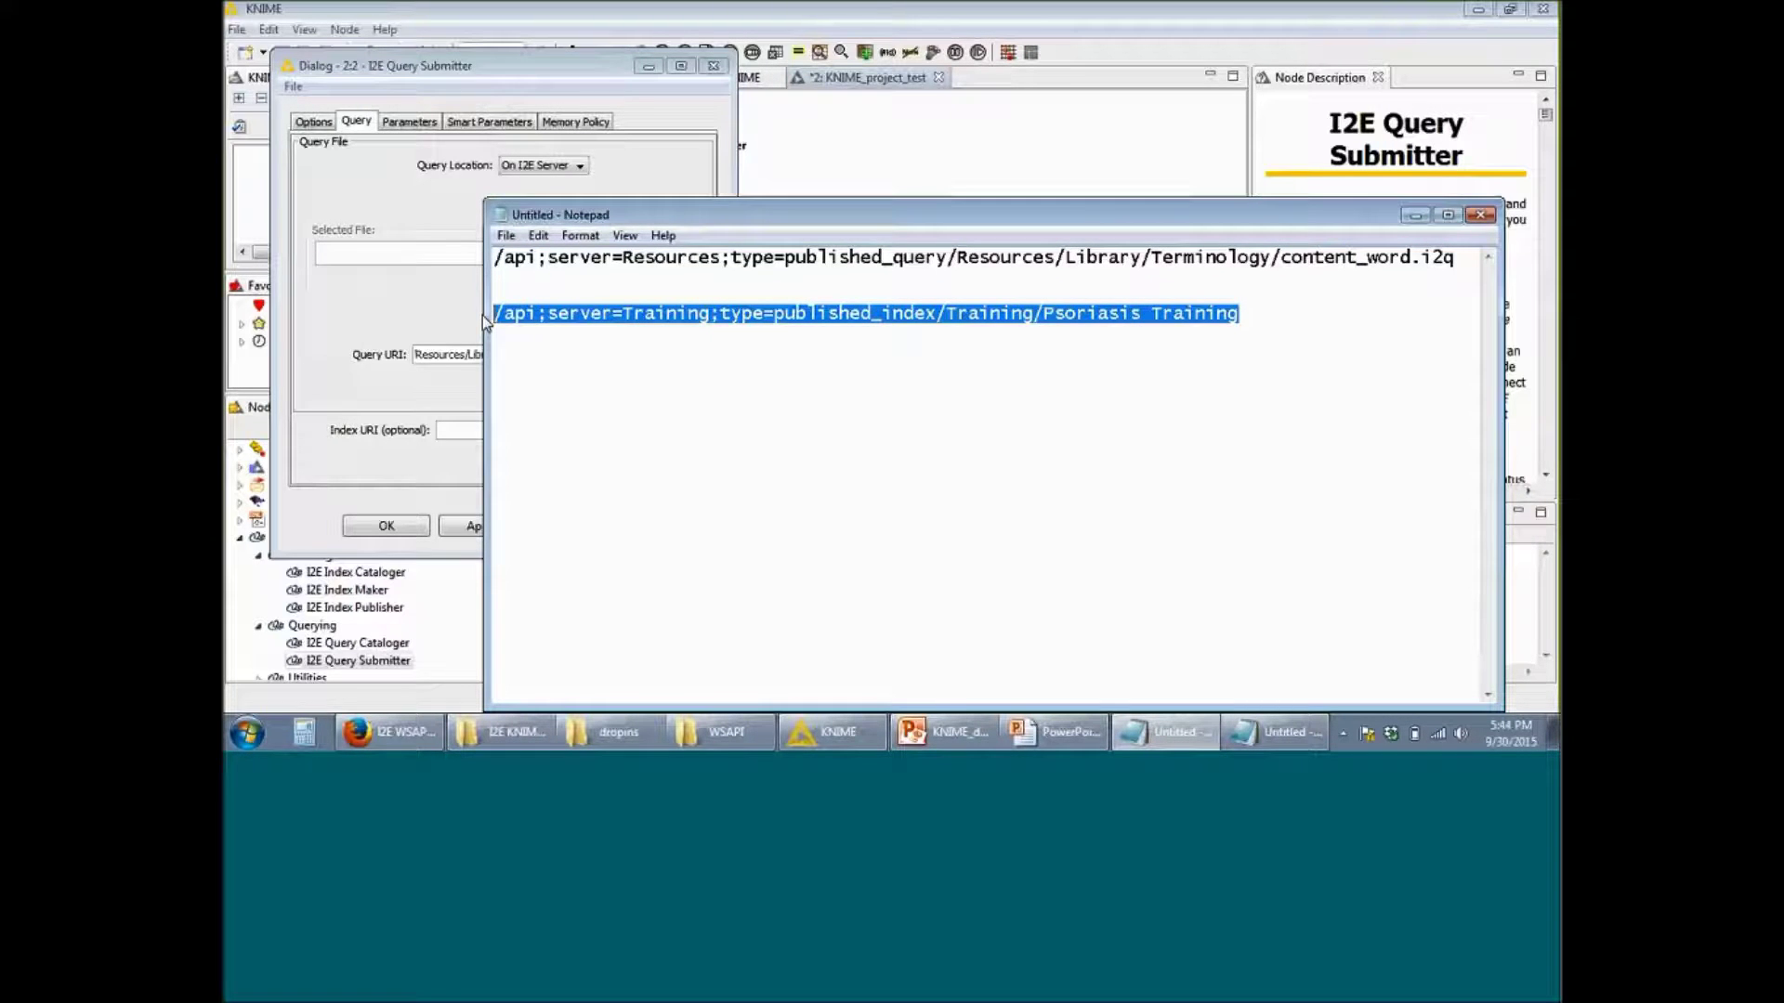
pyautogui.click(415, 318)
pyautogui.press('ctrl')
pyautogui.click(486, 432)
pyautogui.hotkey('ctrl', 'v')
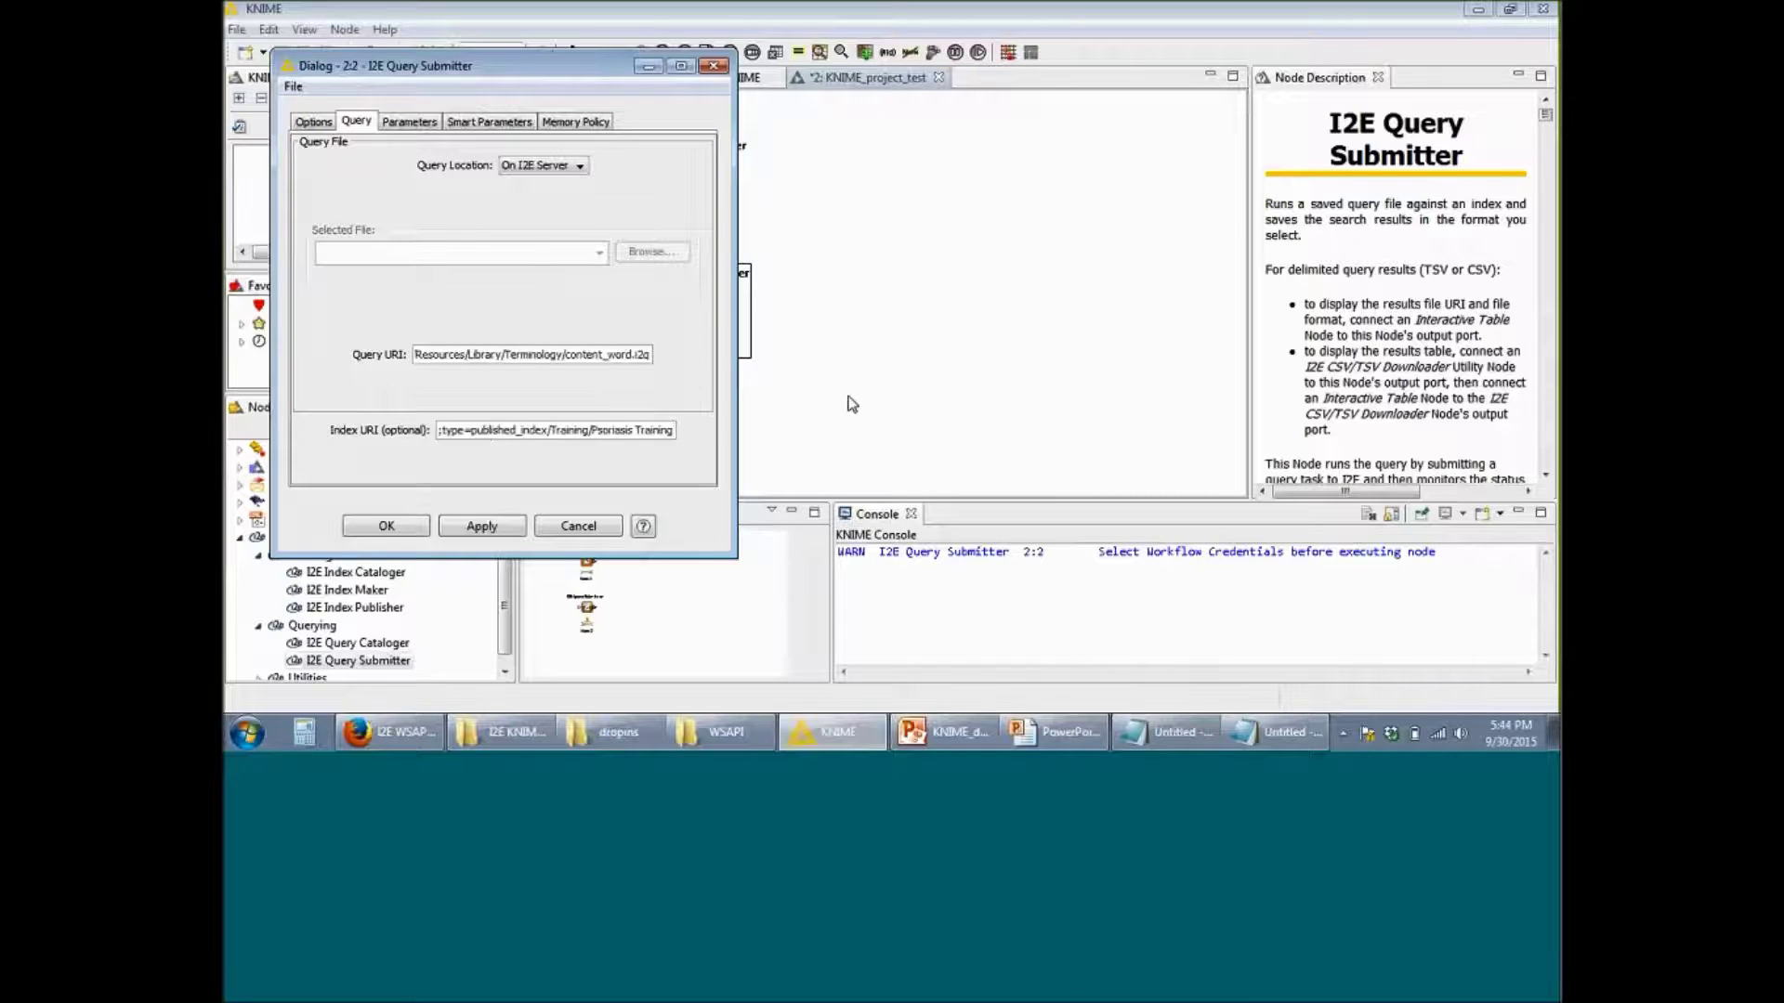
pyautogui.click(1474, 244)
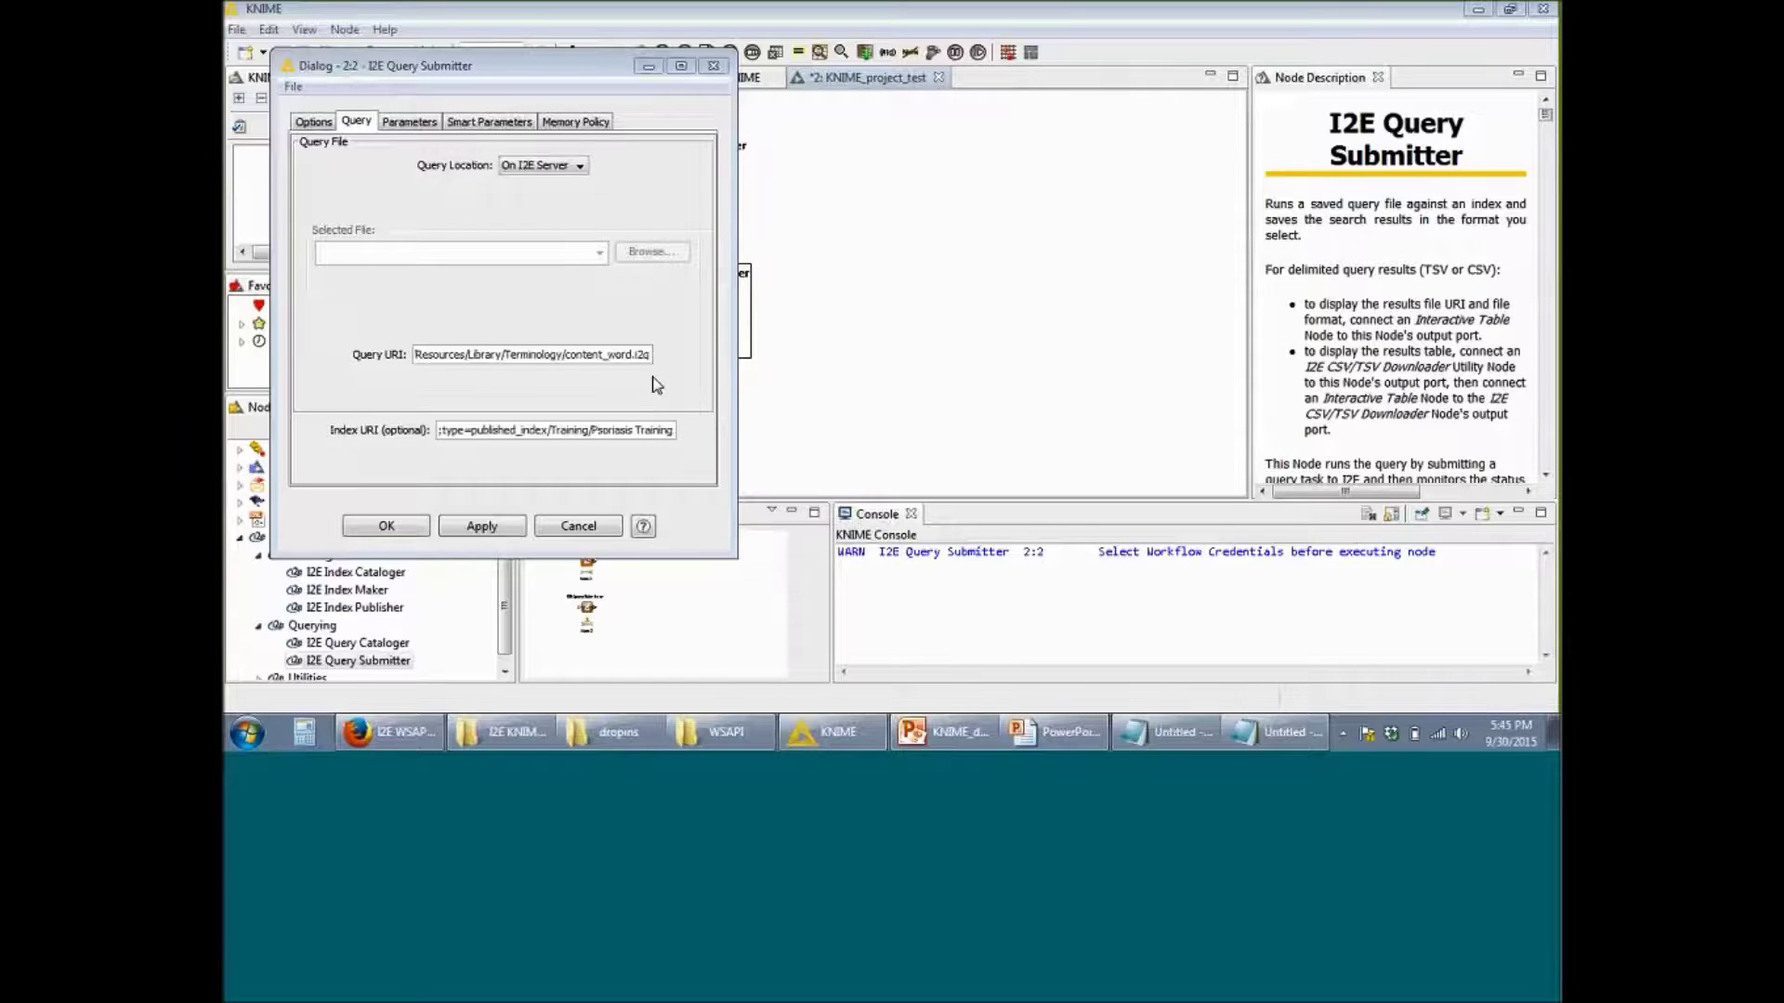
pyautogui.click(614, 358)
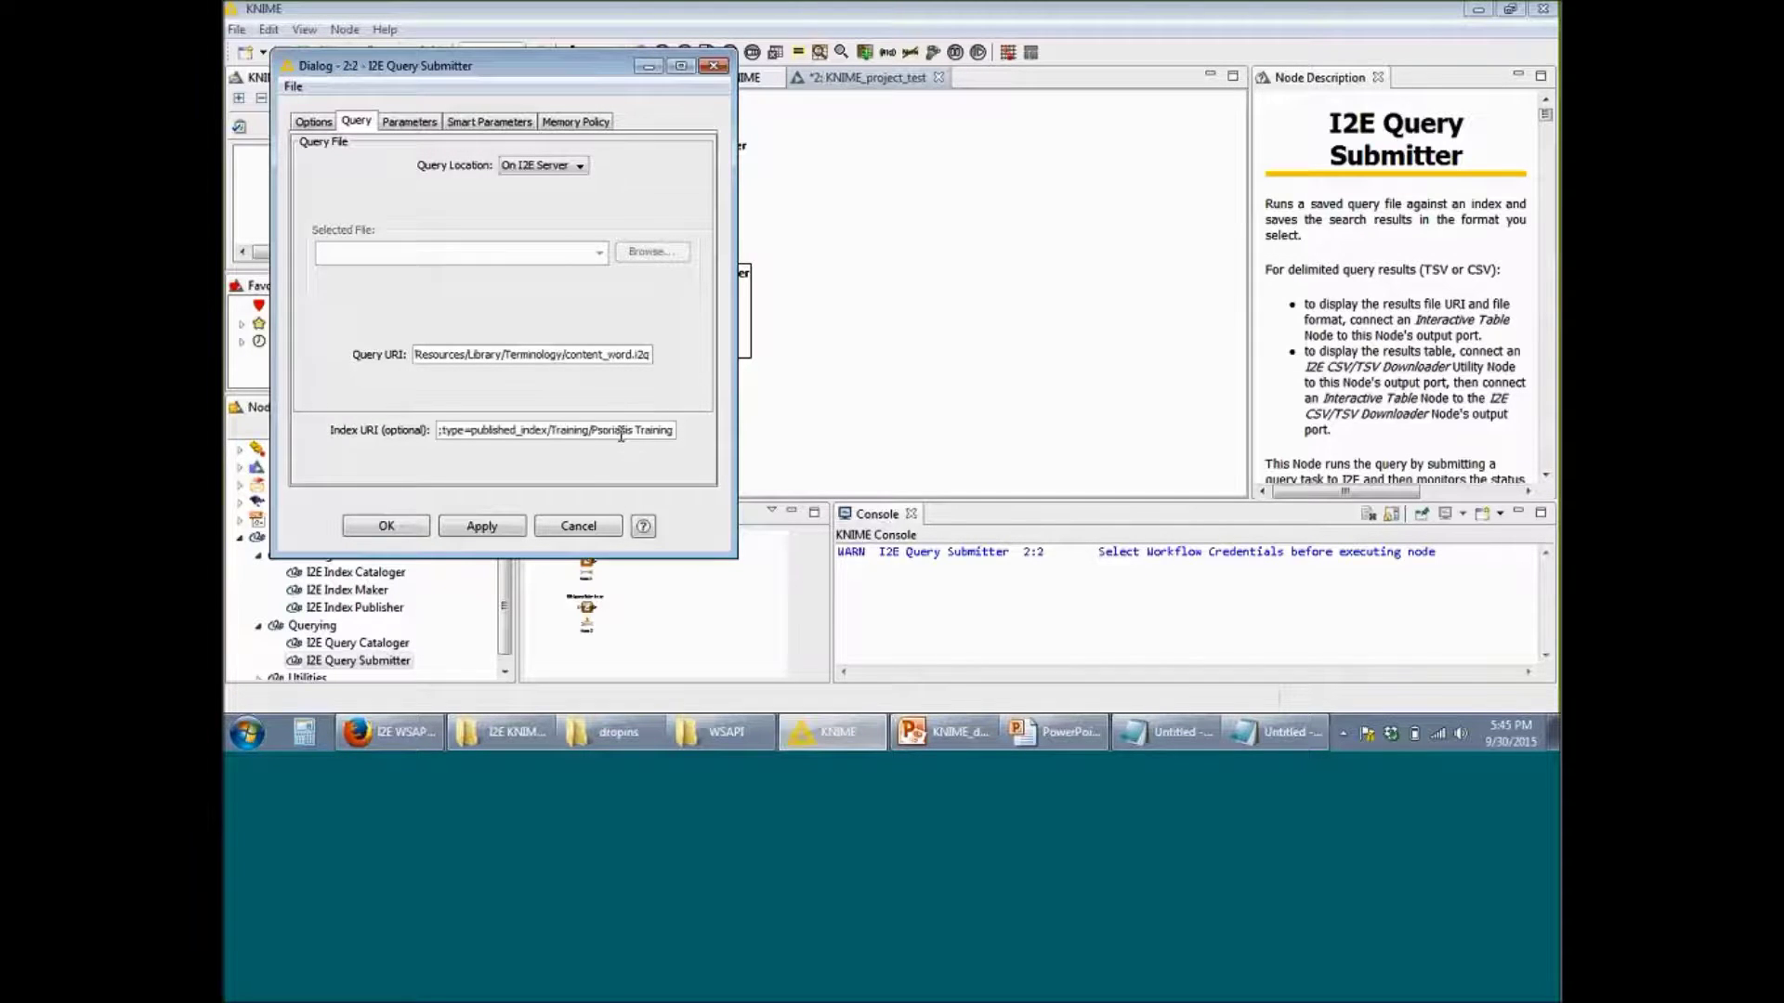
pyautogui.press('Return')
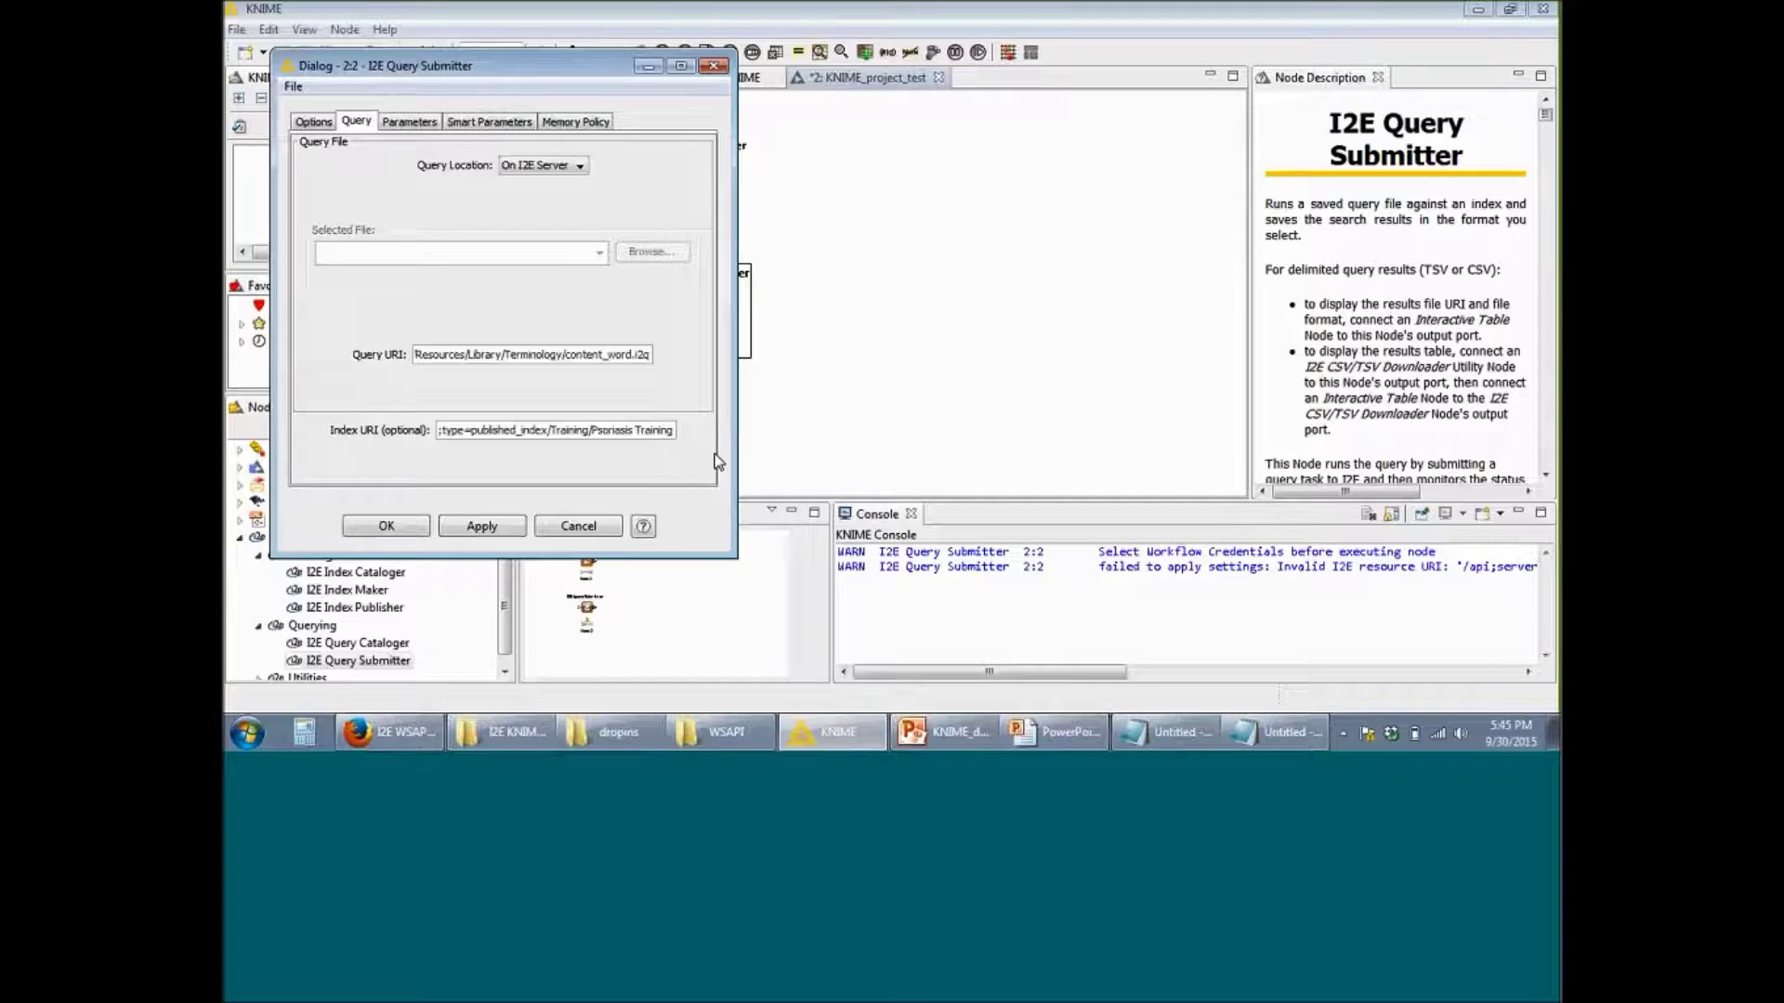
# Step: Replace the space in the index path with %20 so it ends Psoriasis%20Training, then apply and close
pyautogui.press('BackSpace')
pyautogui.write('%20')
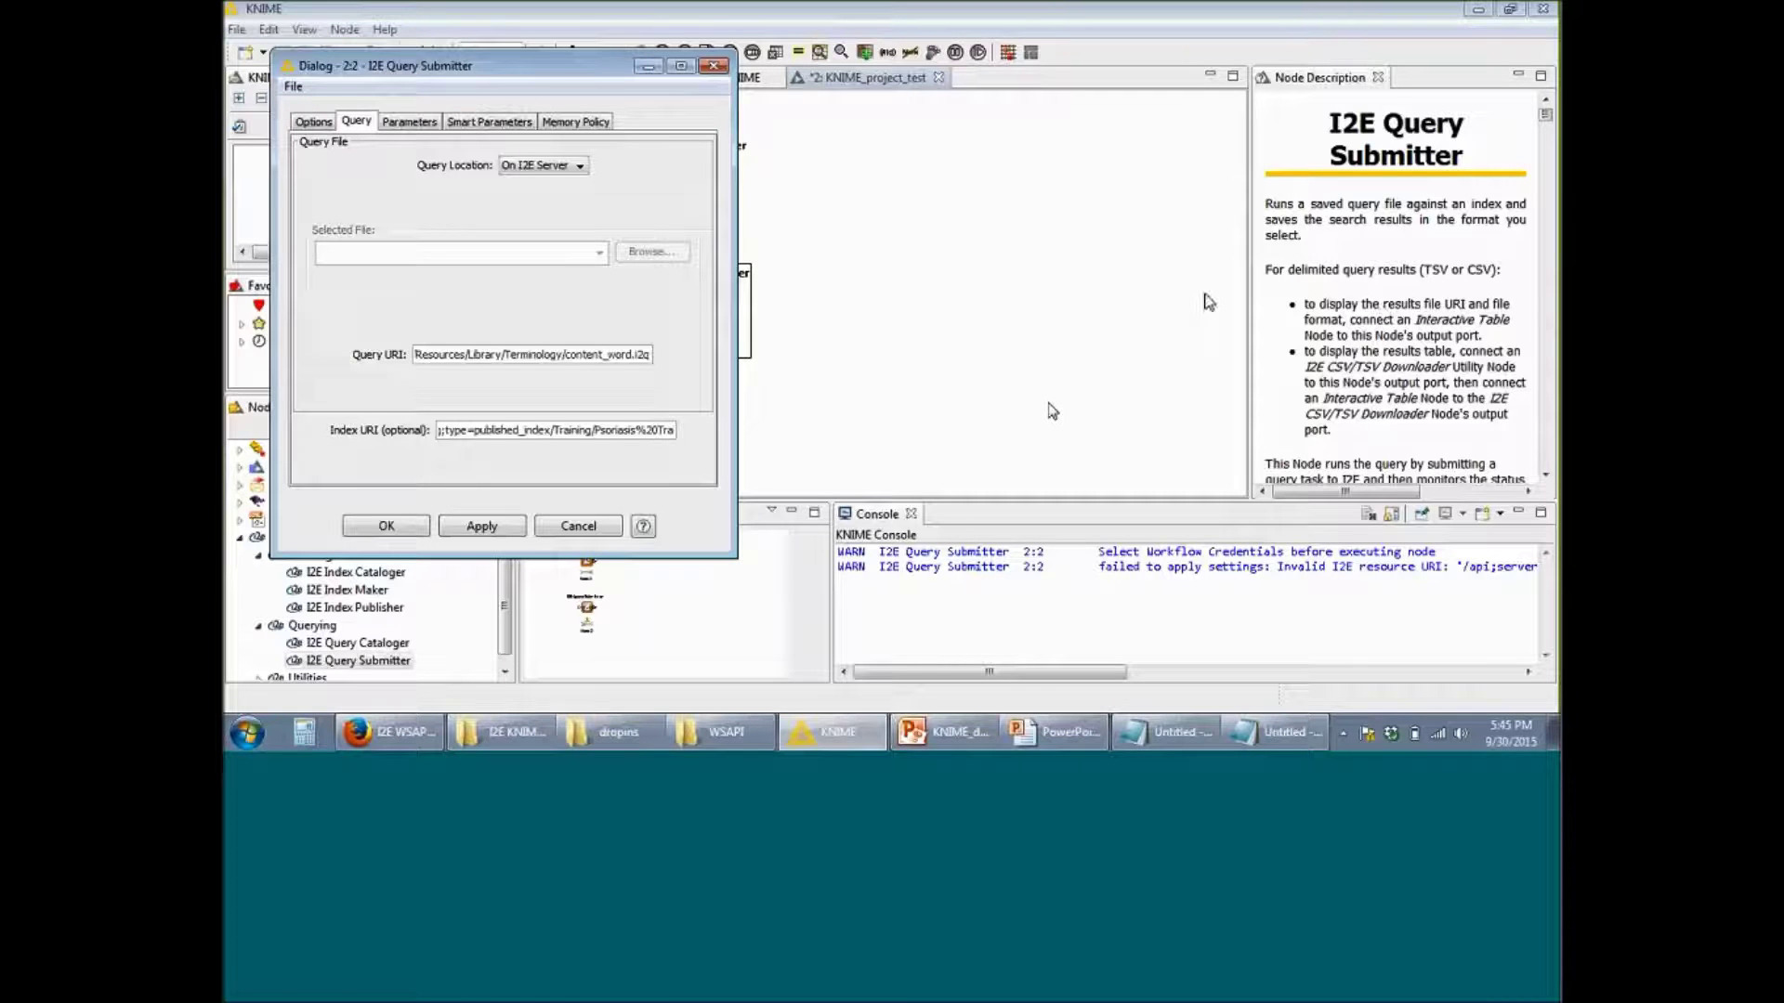
pyautogui.click(499, 527)
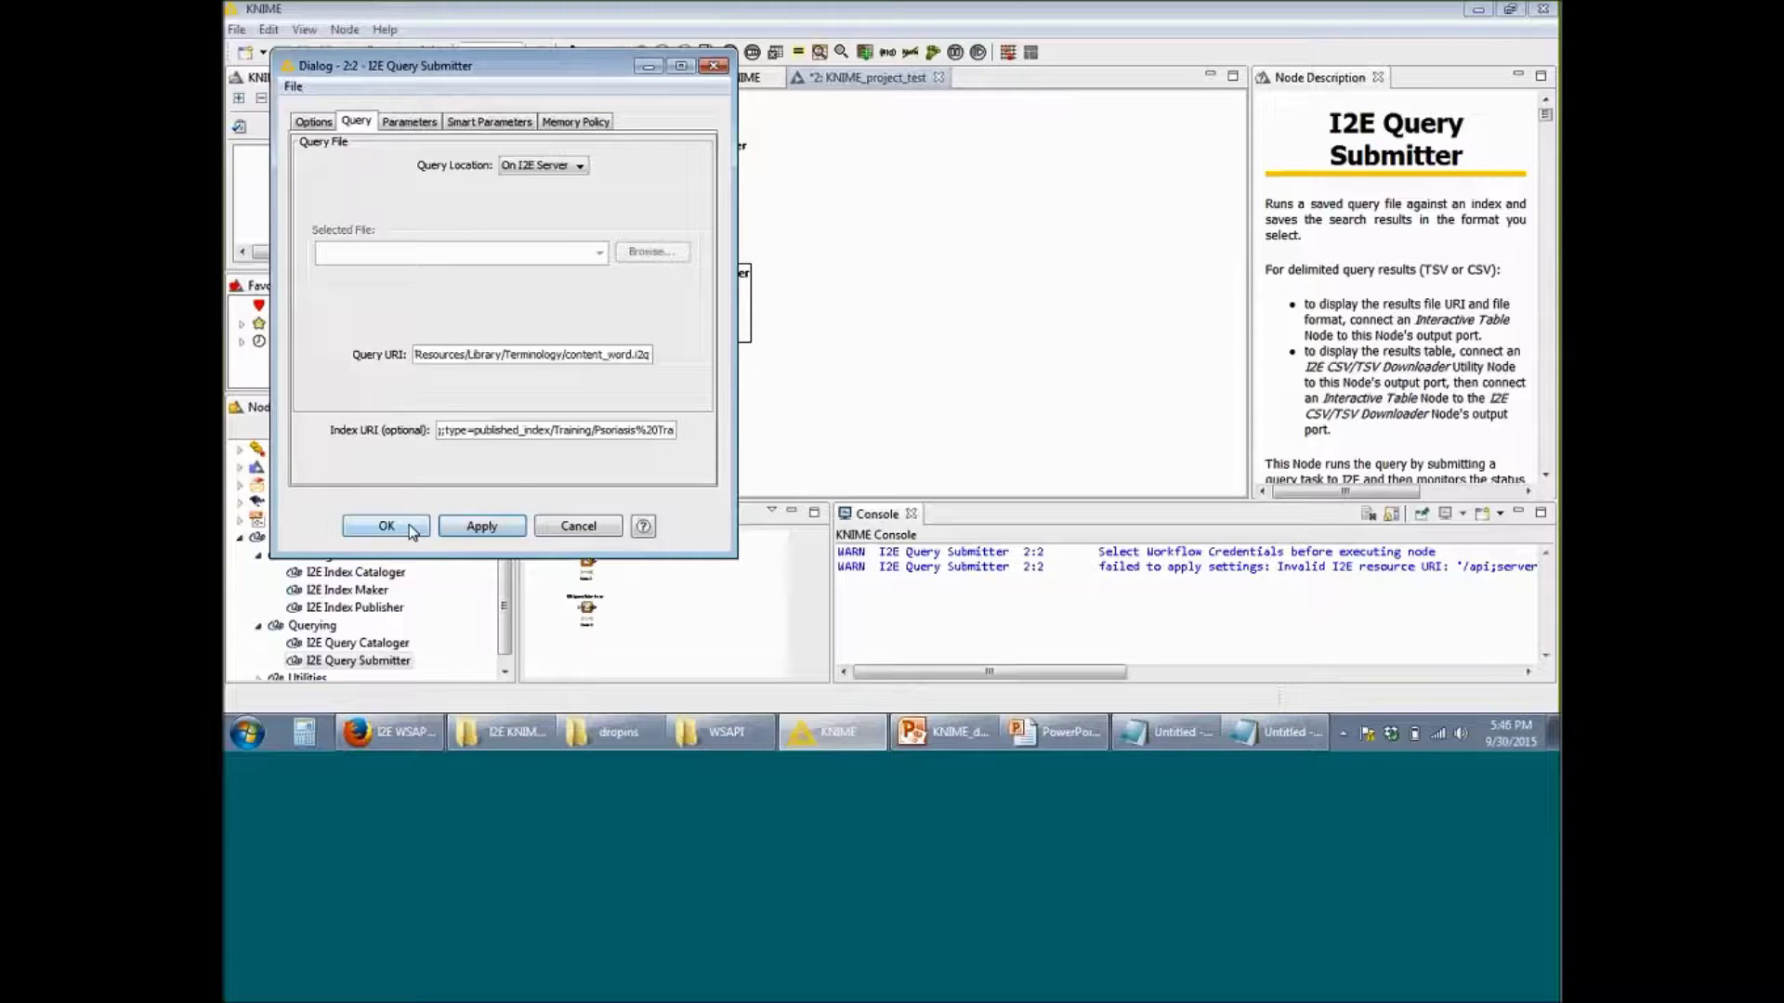
pyautogui.click(412, 527)
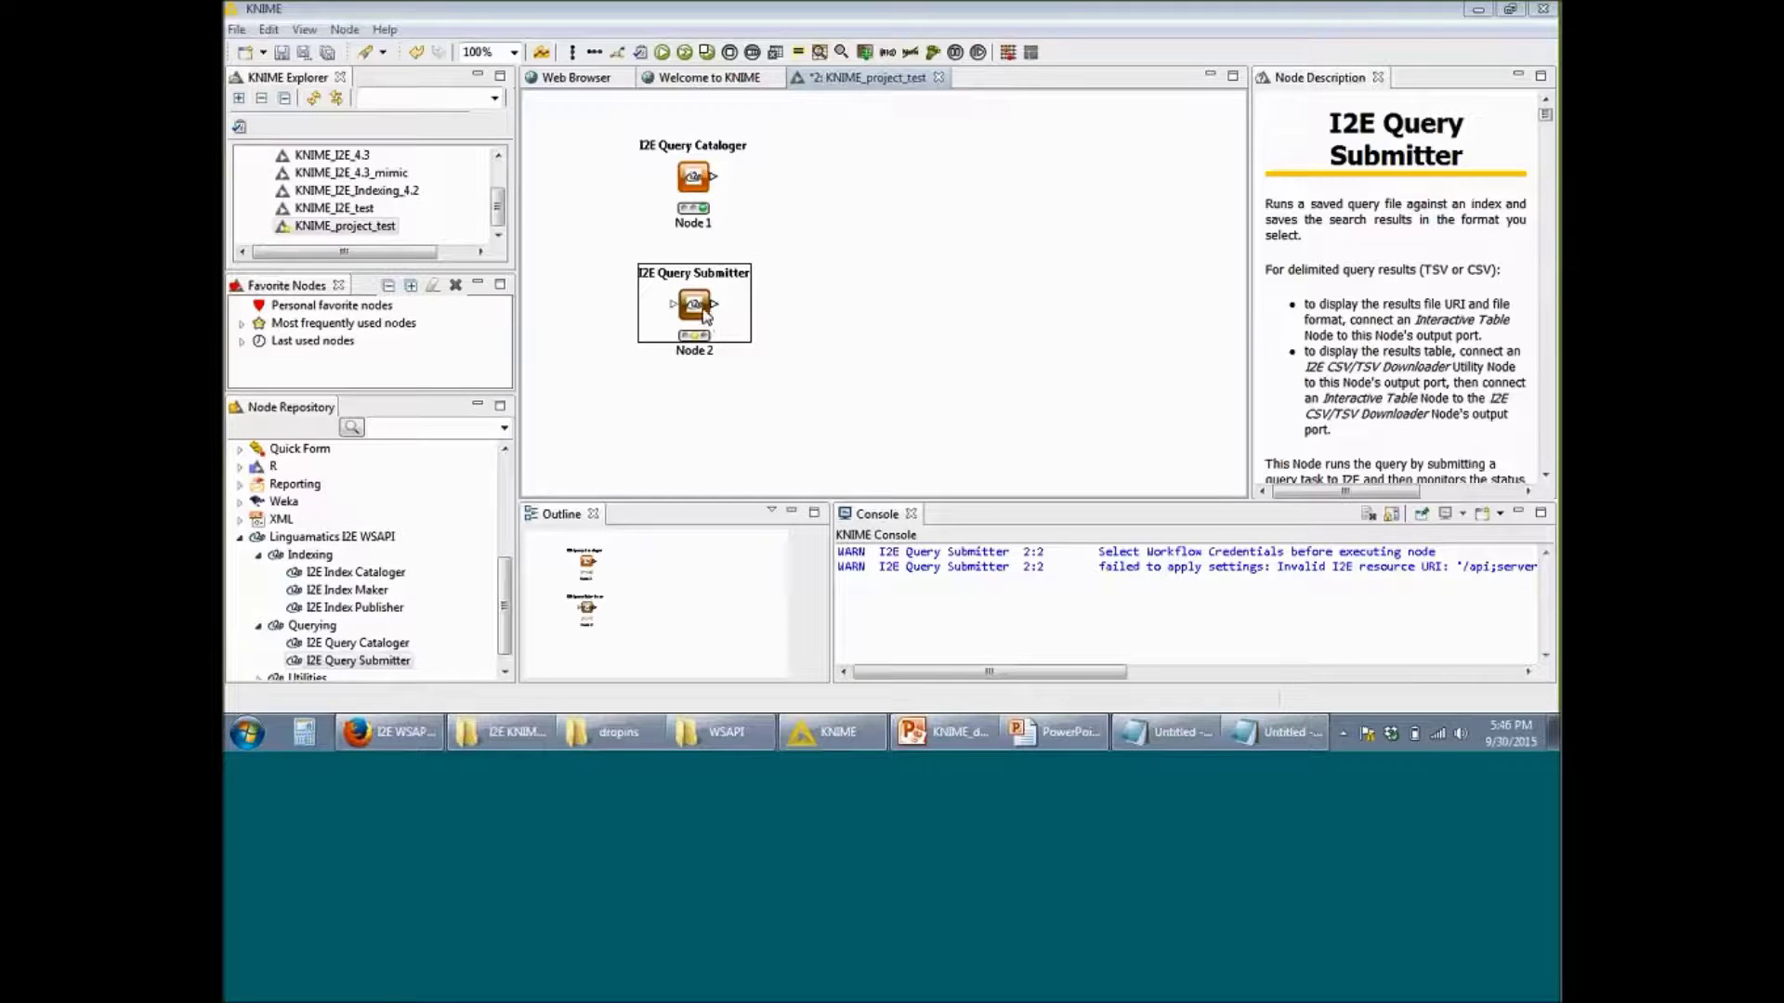
# Step: Execute Node 2, the I2E Query Submitter, from its context menu
pyautogui.rightClick(704, 277)
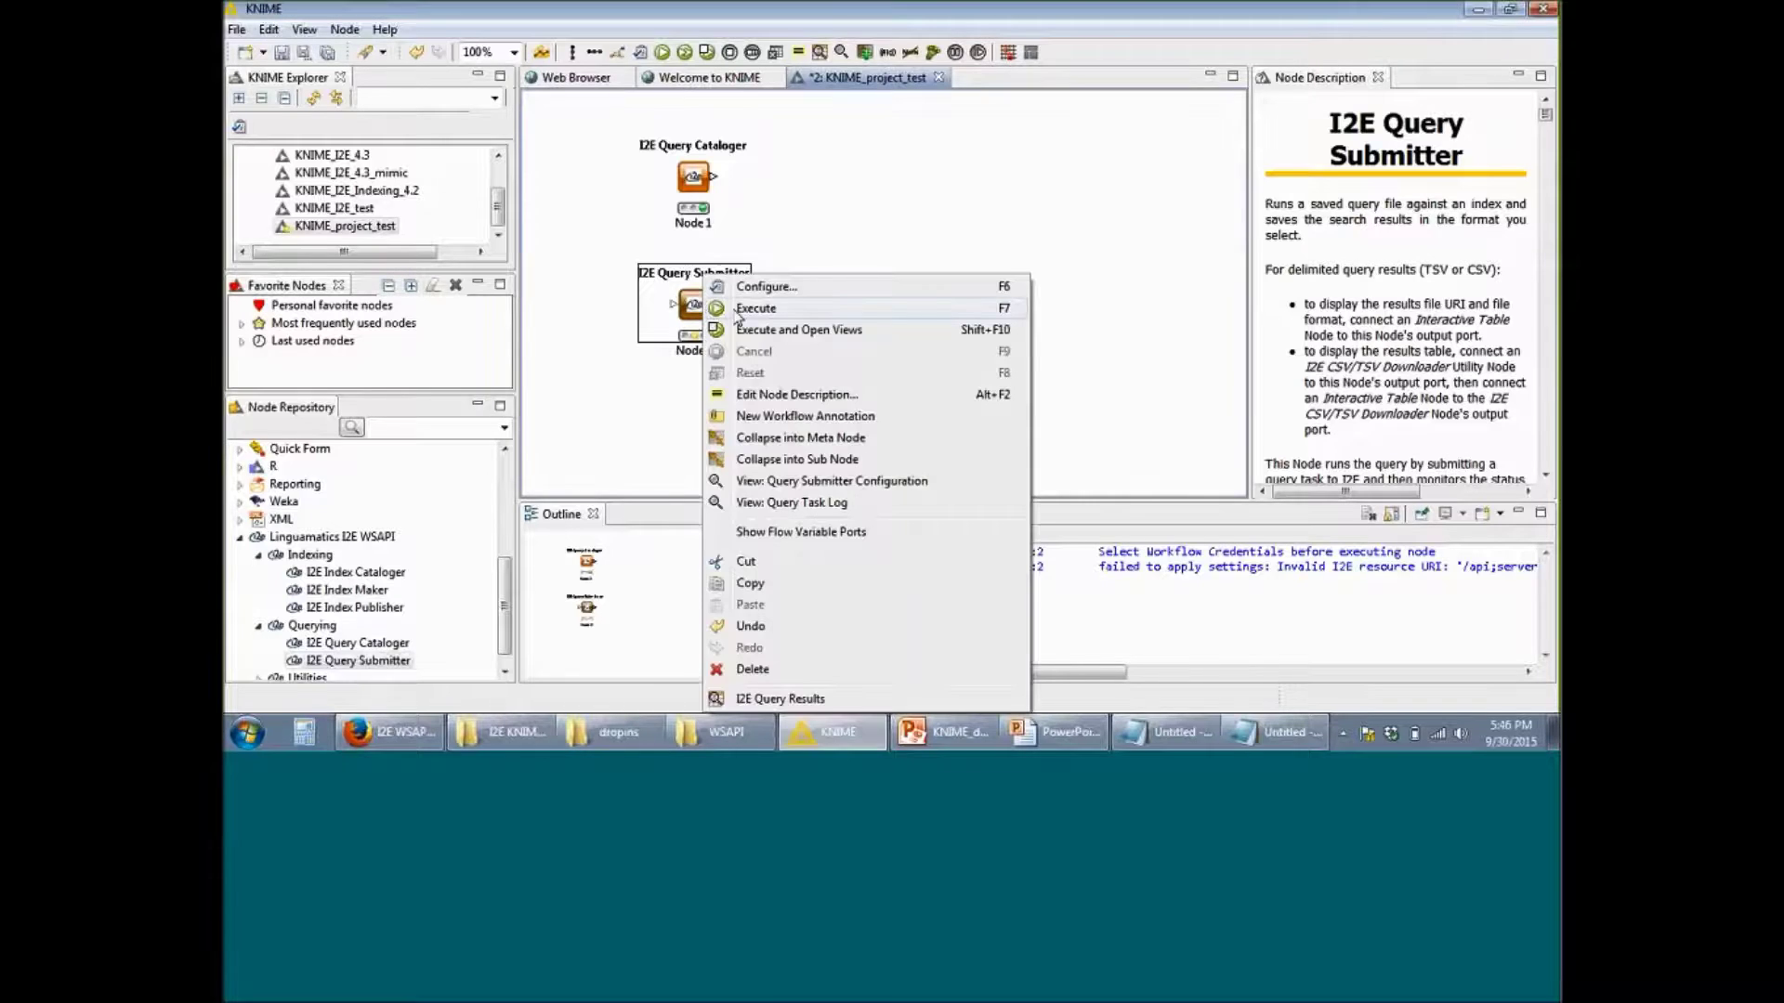
pyautogui.click(756, 309)
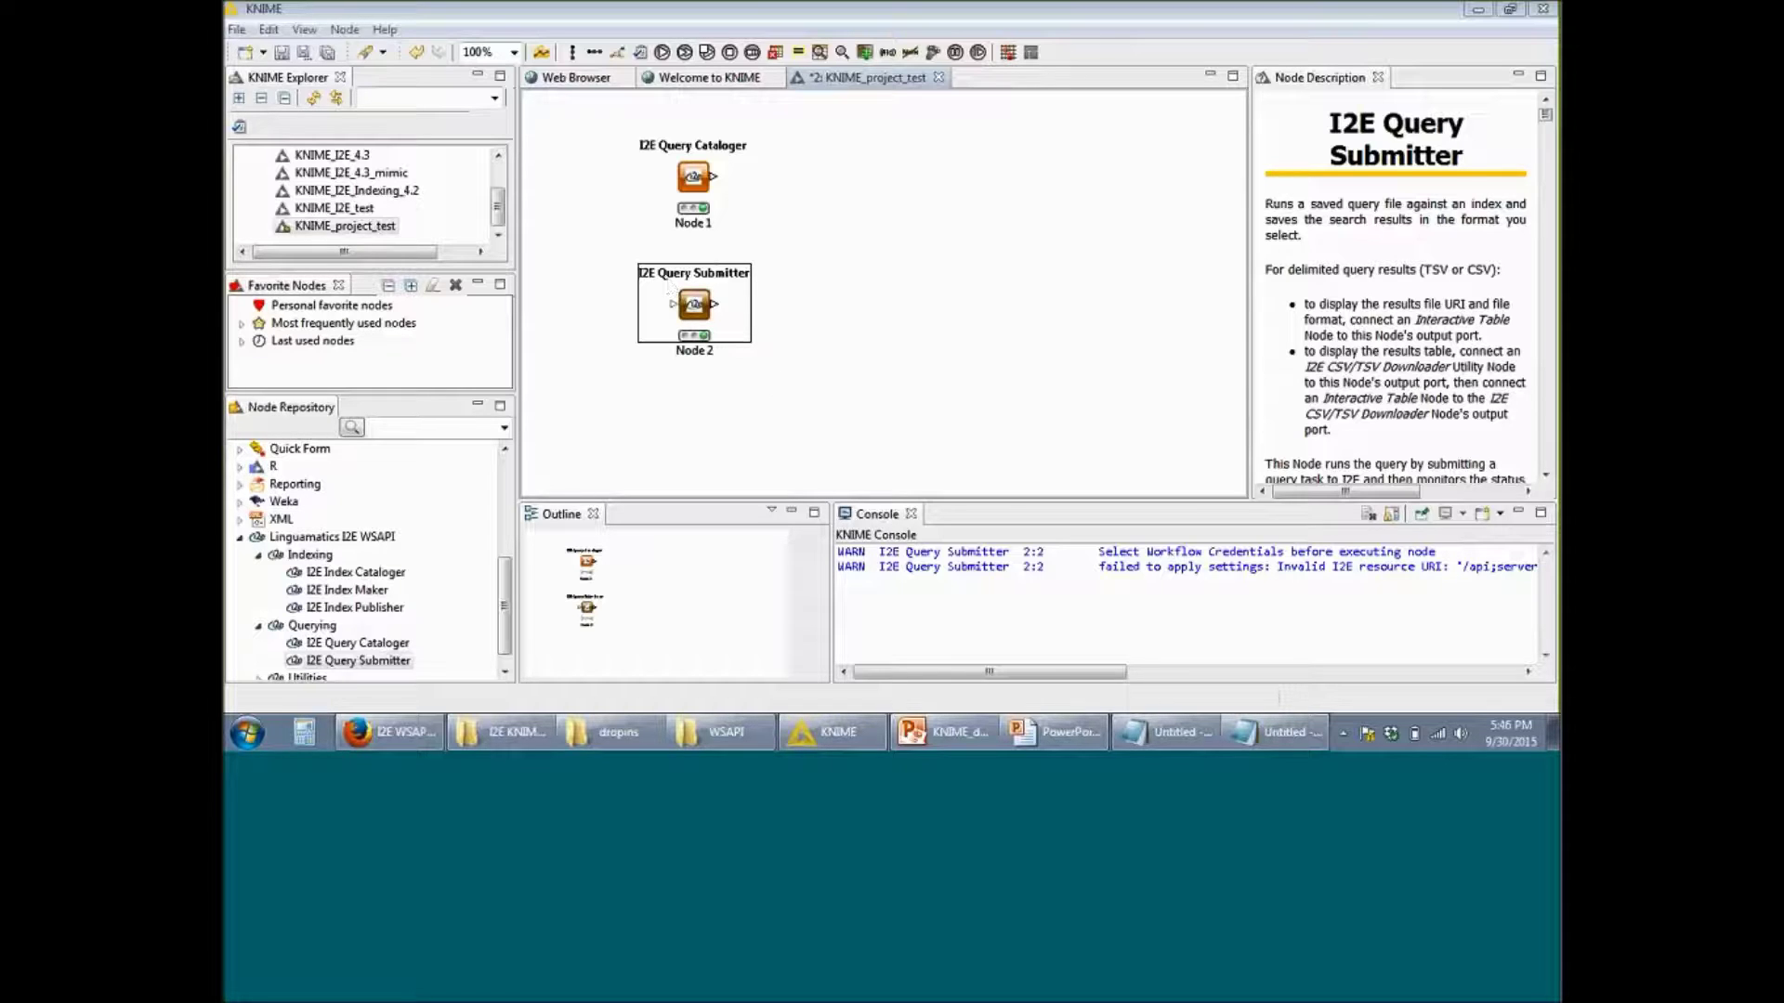
pyautogui.scroll(-1, 506, 604)
# Step: Place an I2E CSV/TSV Downloader from Utilities right of Node 2 and wire Node 2's output into it
pyautogui.click(509, 615)
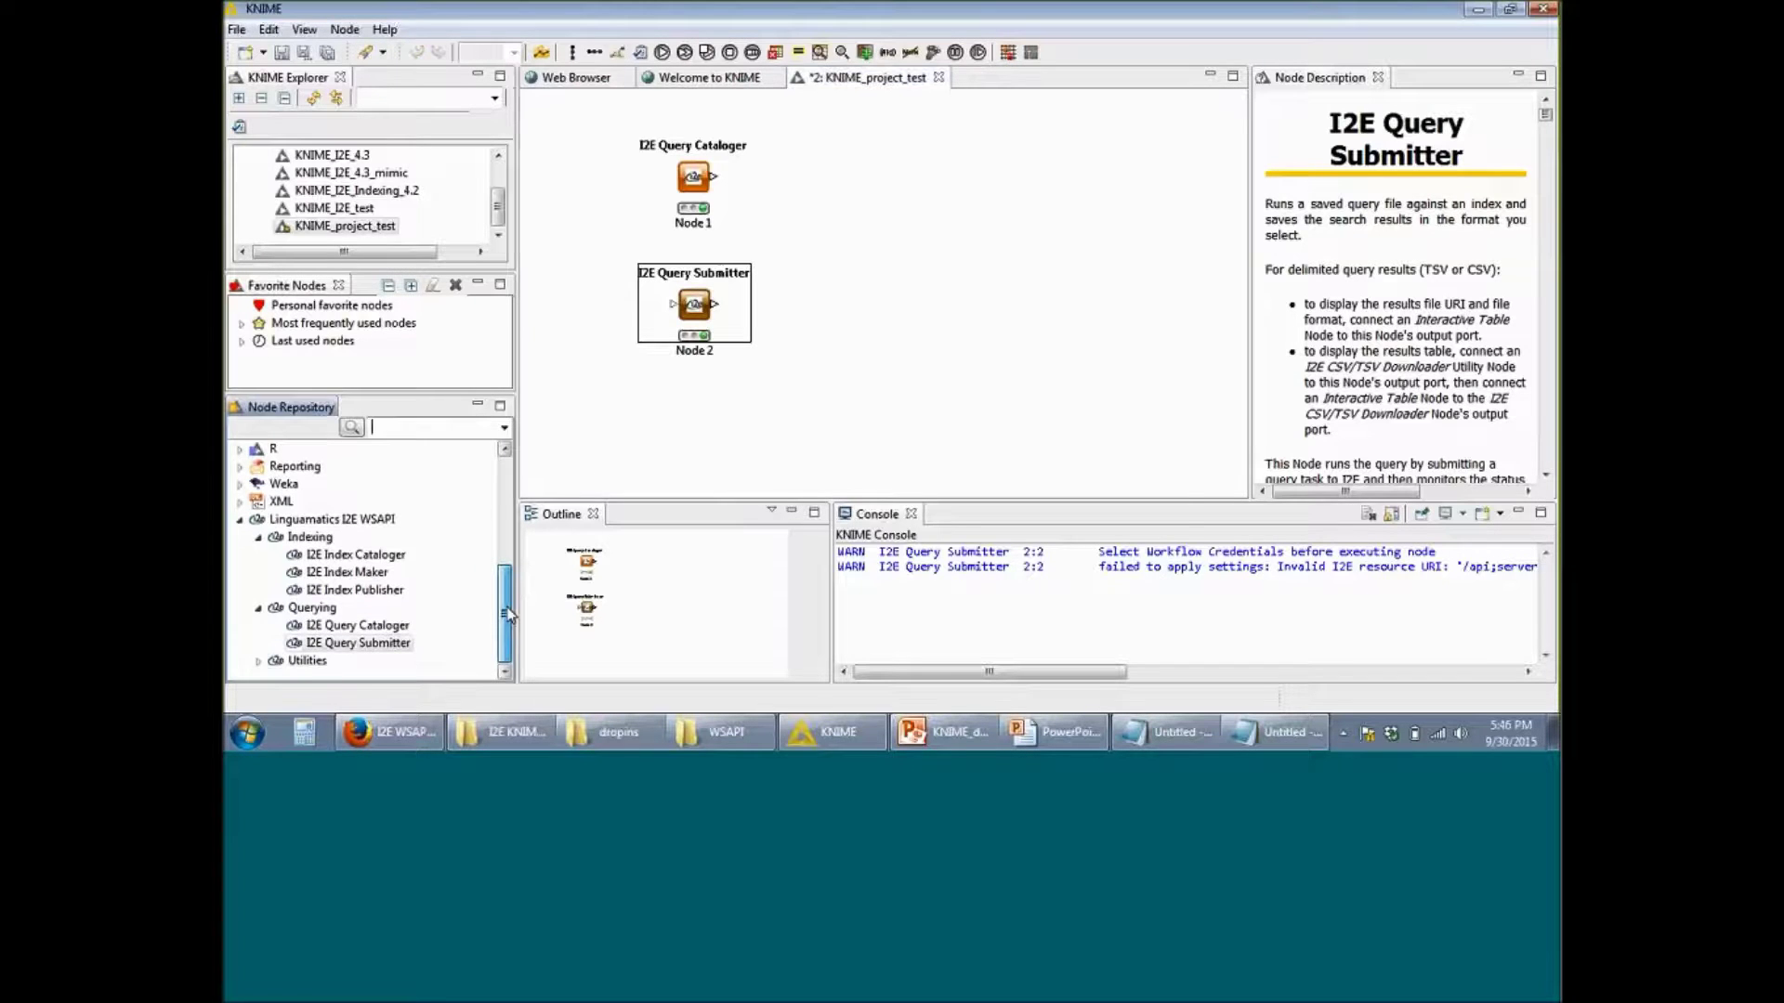
pyautogui.click(258, 661)
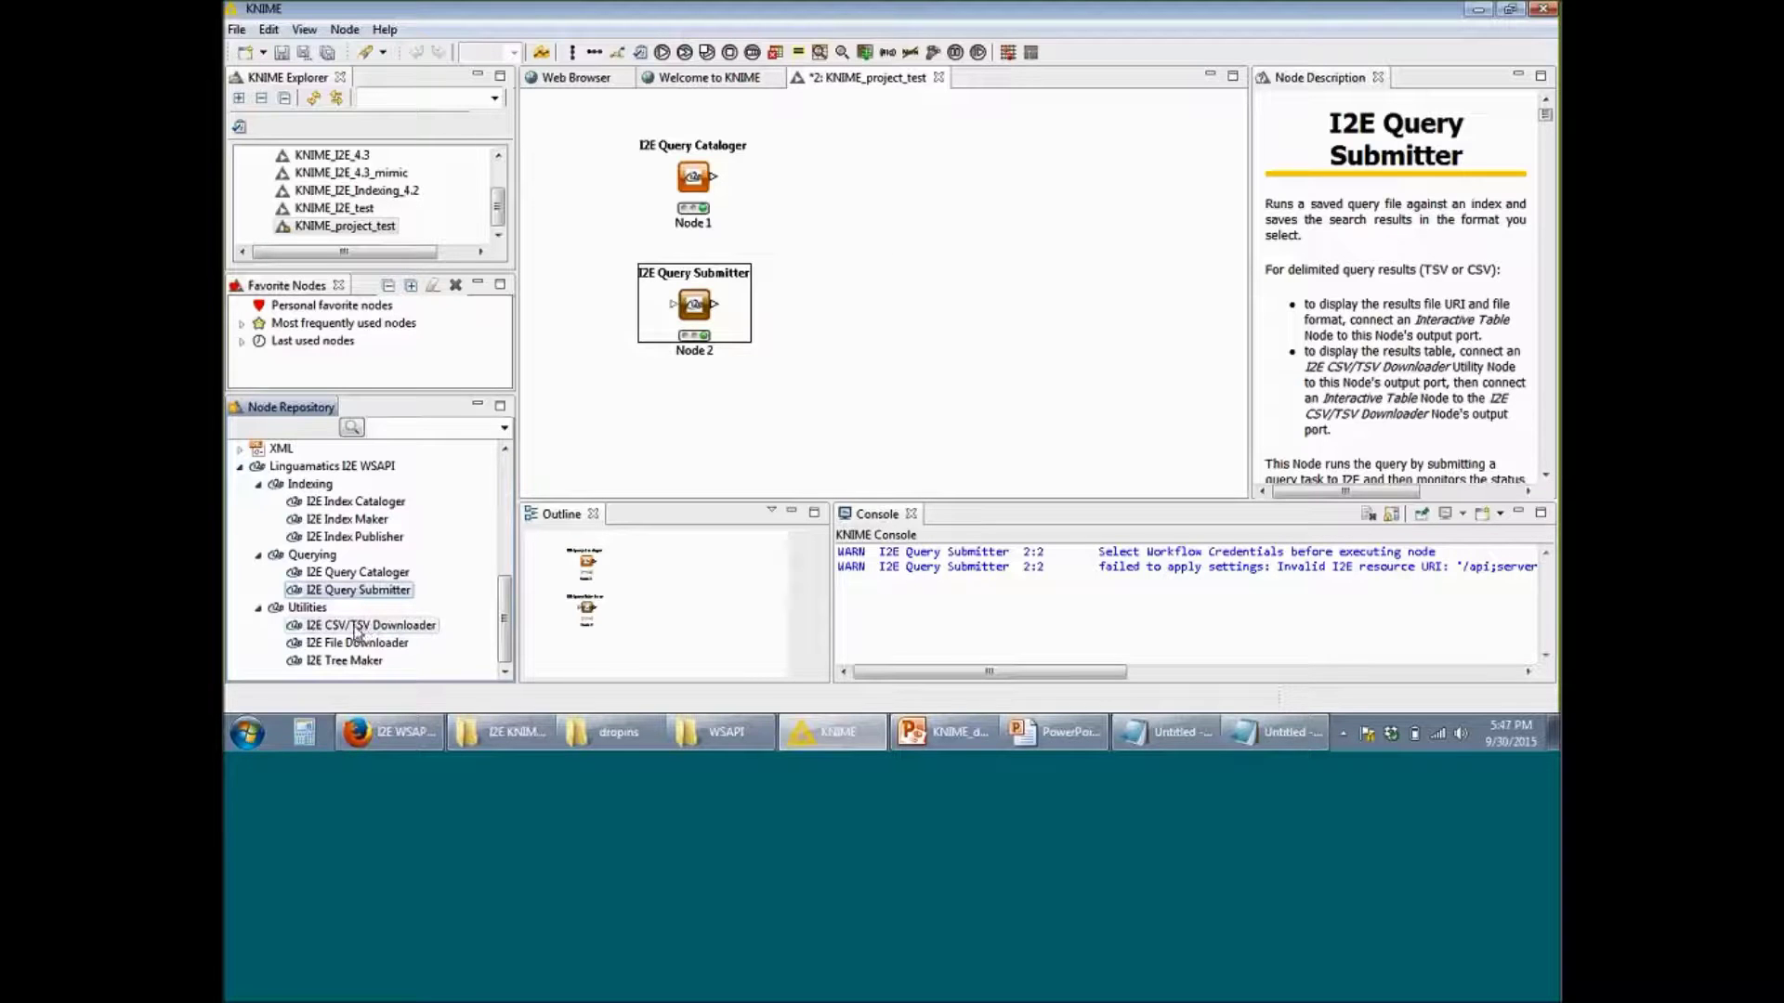
pyautogui.click(355, 627)
pyautogui.moveTo(355, 630); pyautogui.dragTo(848, 309)
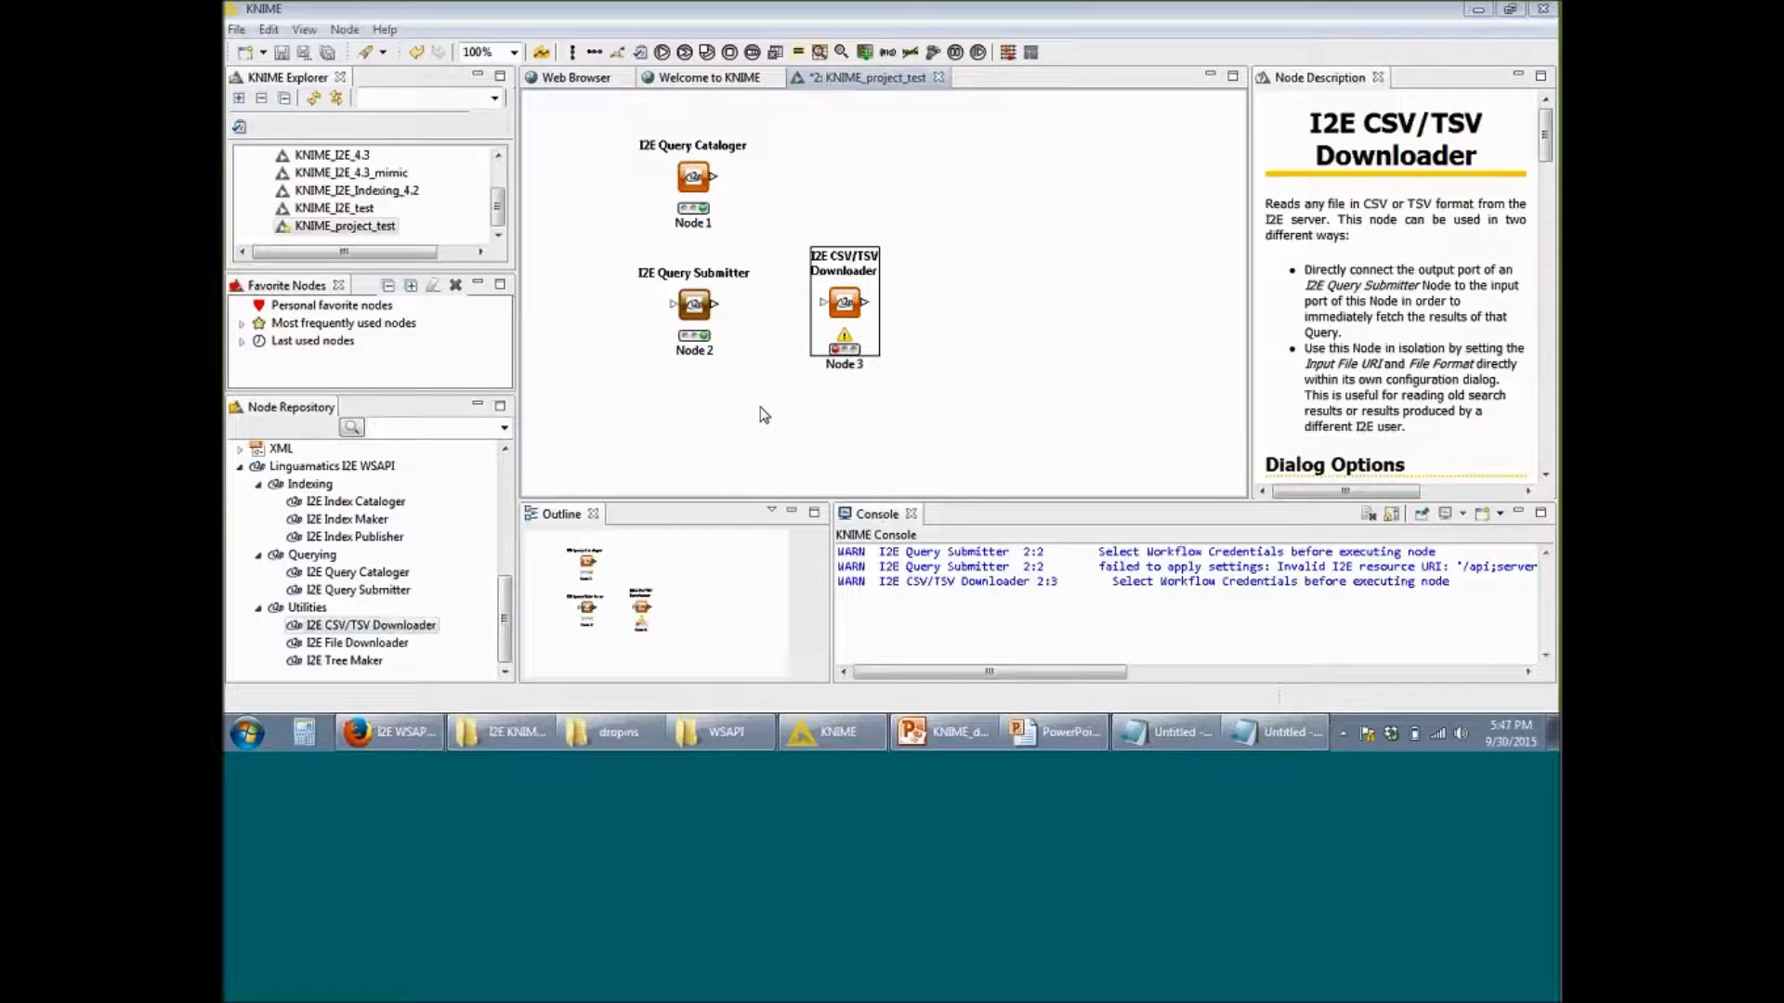
pyautogui.click(715, 310)
pyautogui.moveTo(716, 307); pyautogui.dragTo(831, 310)
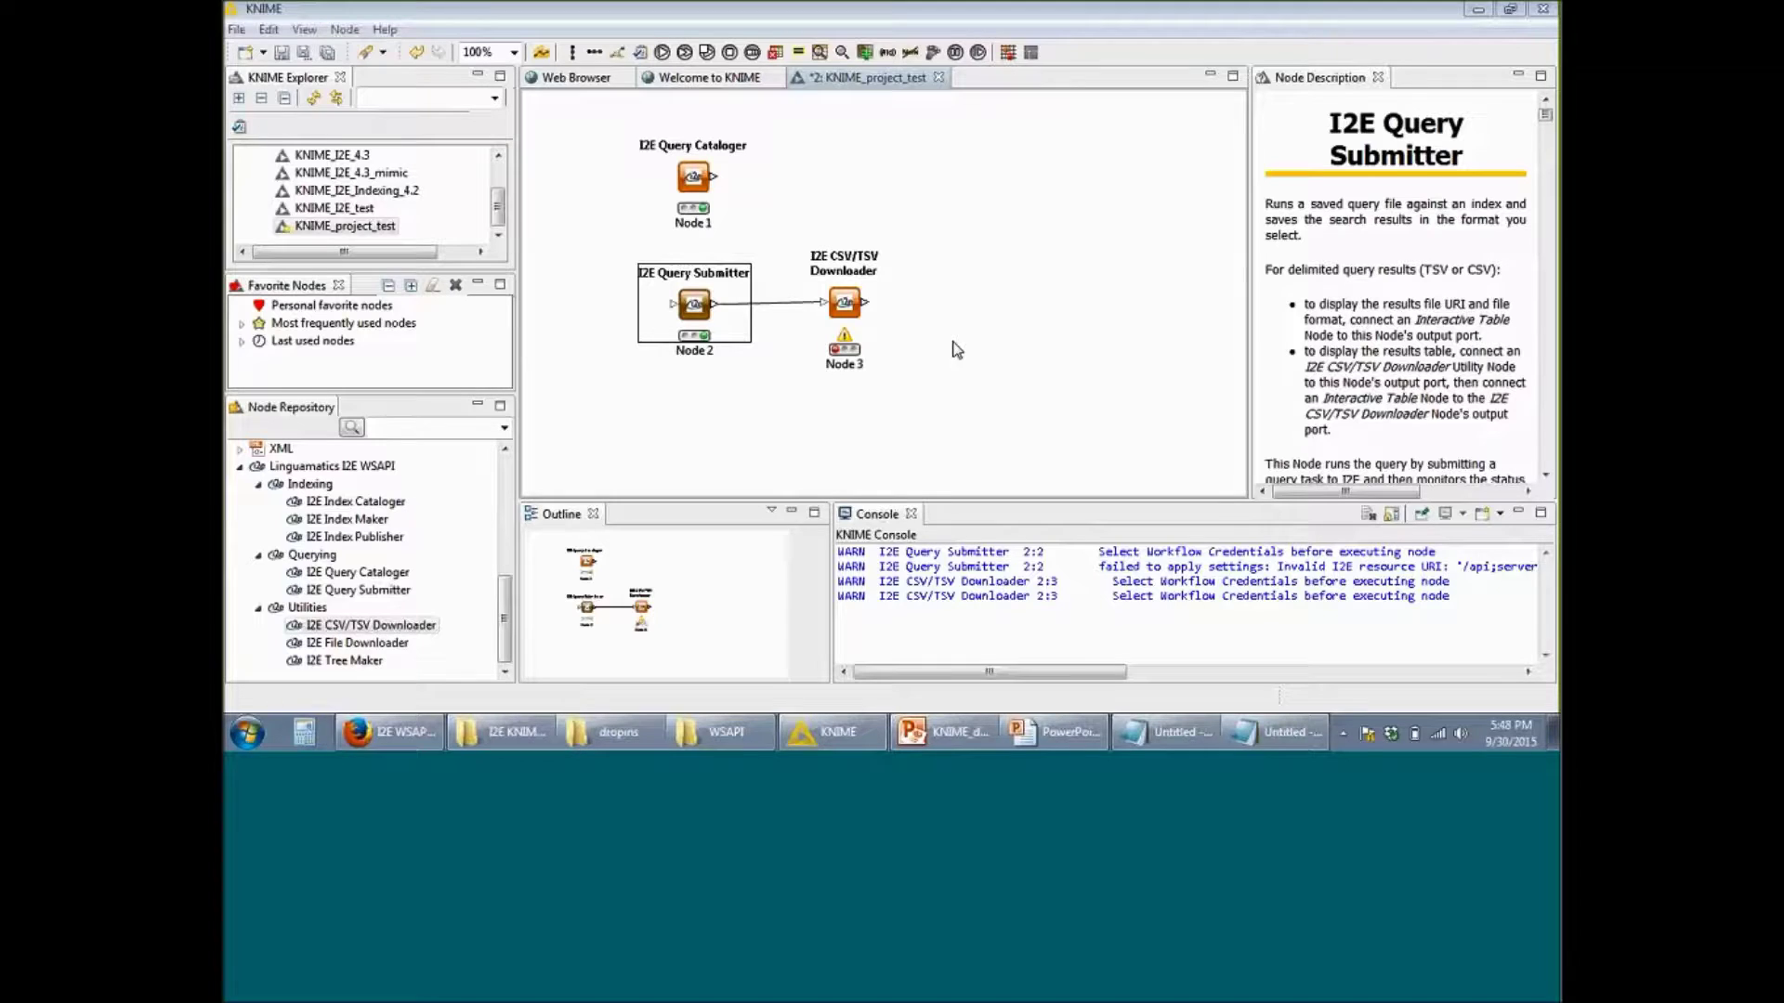
pyautogui.rightClick(853, 313)
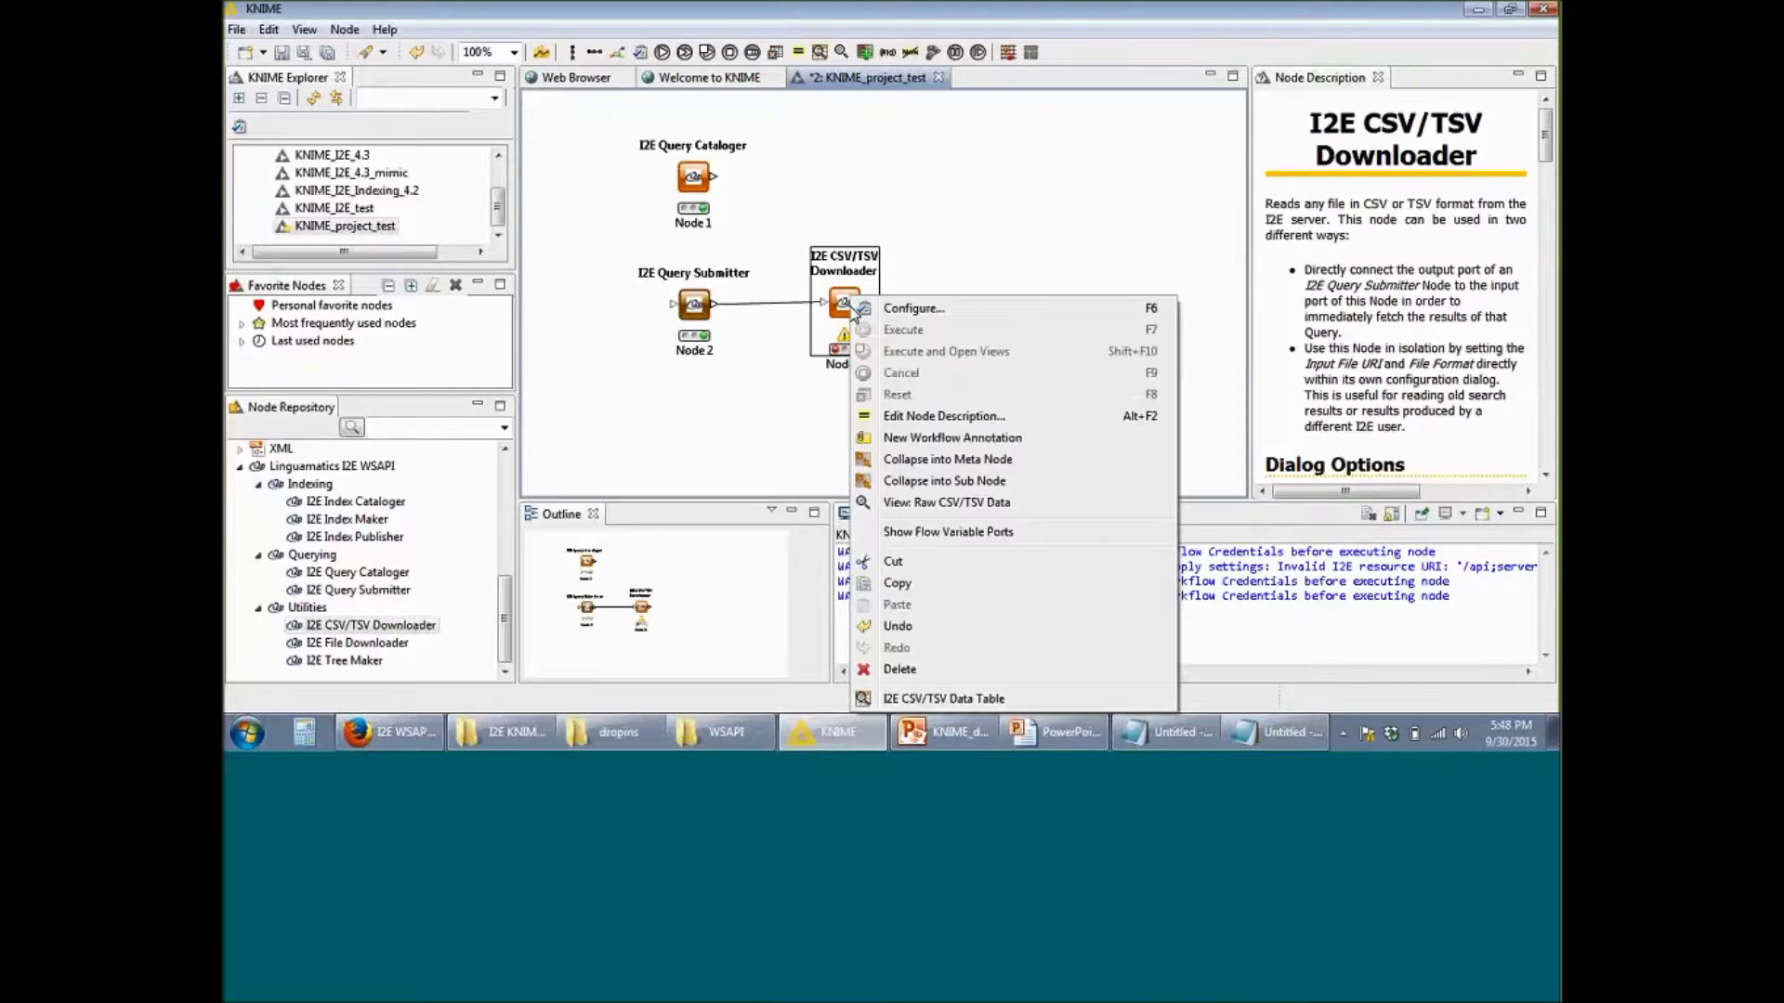
pyautogui.click(913, 312)
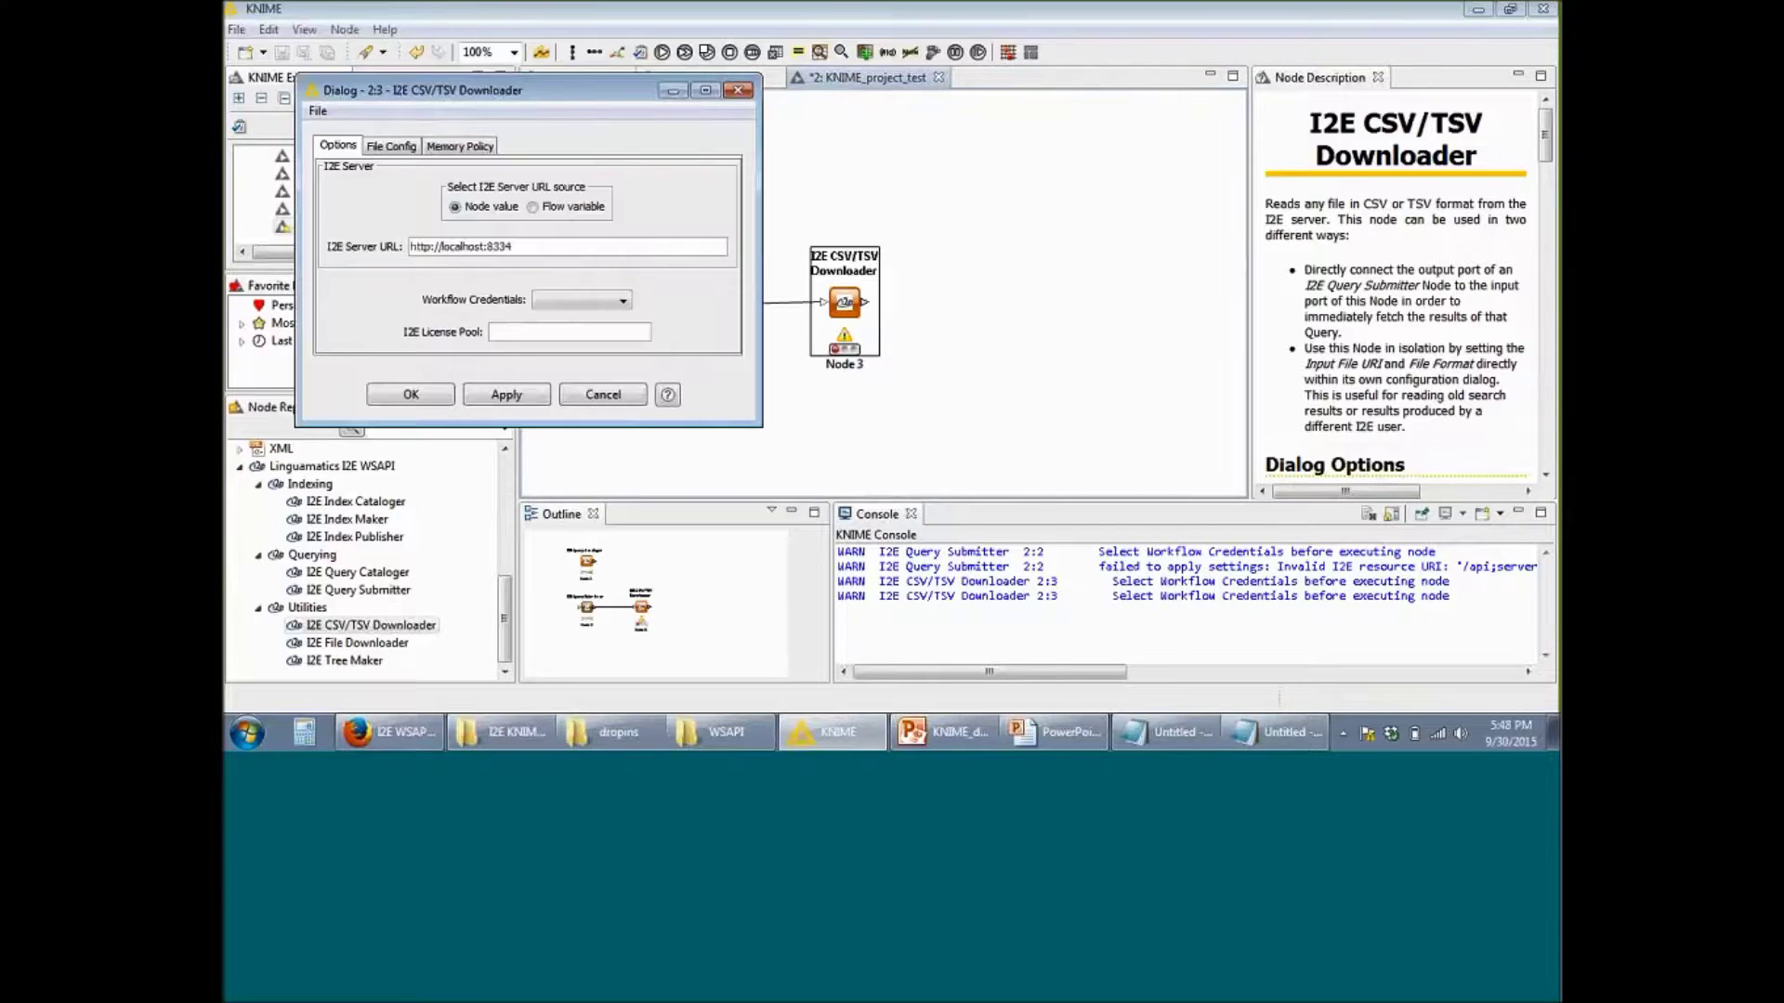
pyautogui.moveTo(541, 246); pyautogui.dragTo(399, 246)
pyautogui.click(542, 249)
pyautogui.moveTo(541, 247); pyautogui.dragTo(407, 248)
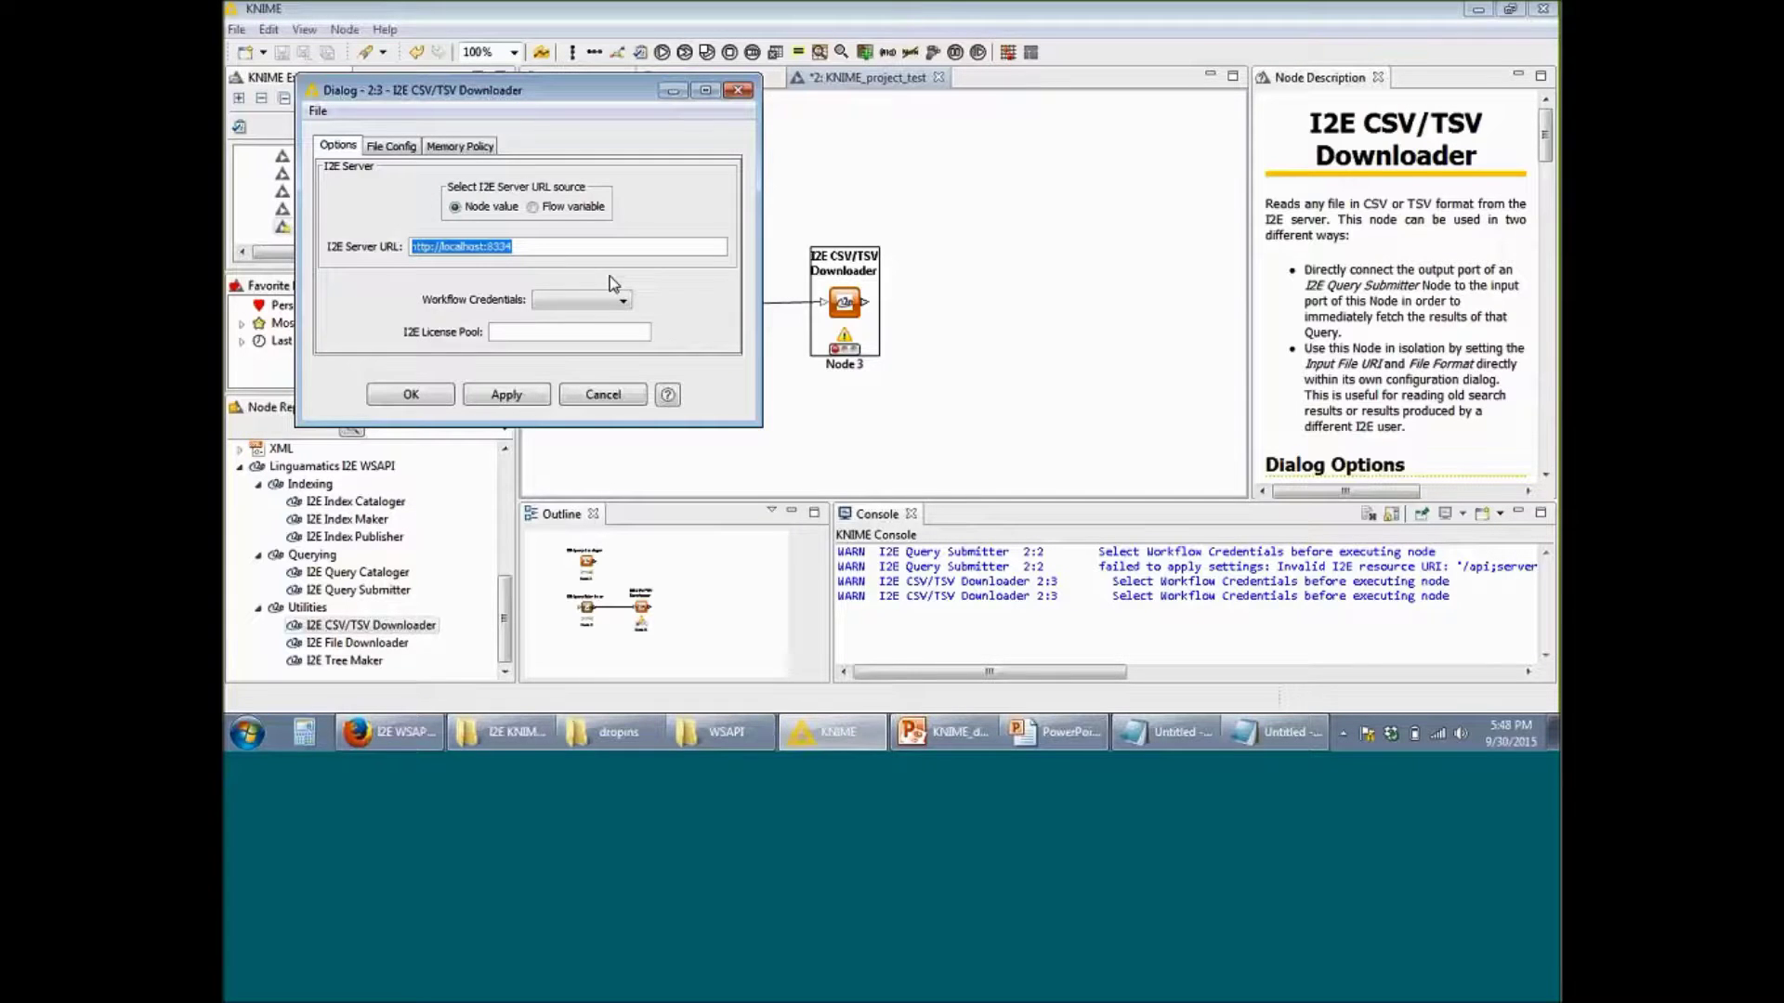
pyautogui.click(1284, 736)
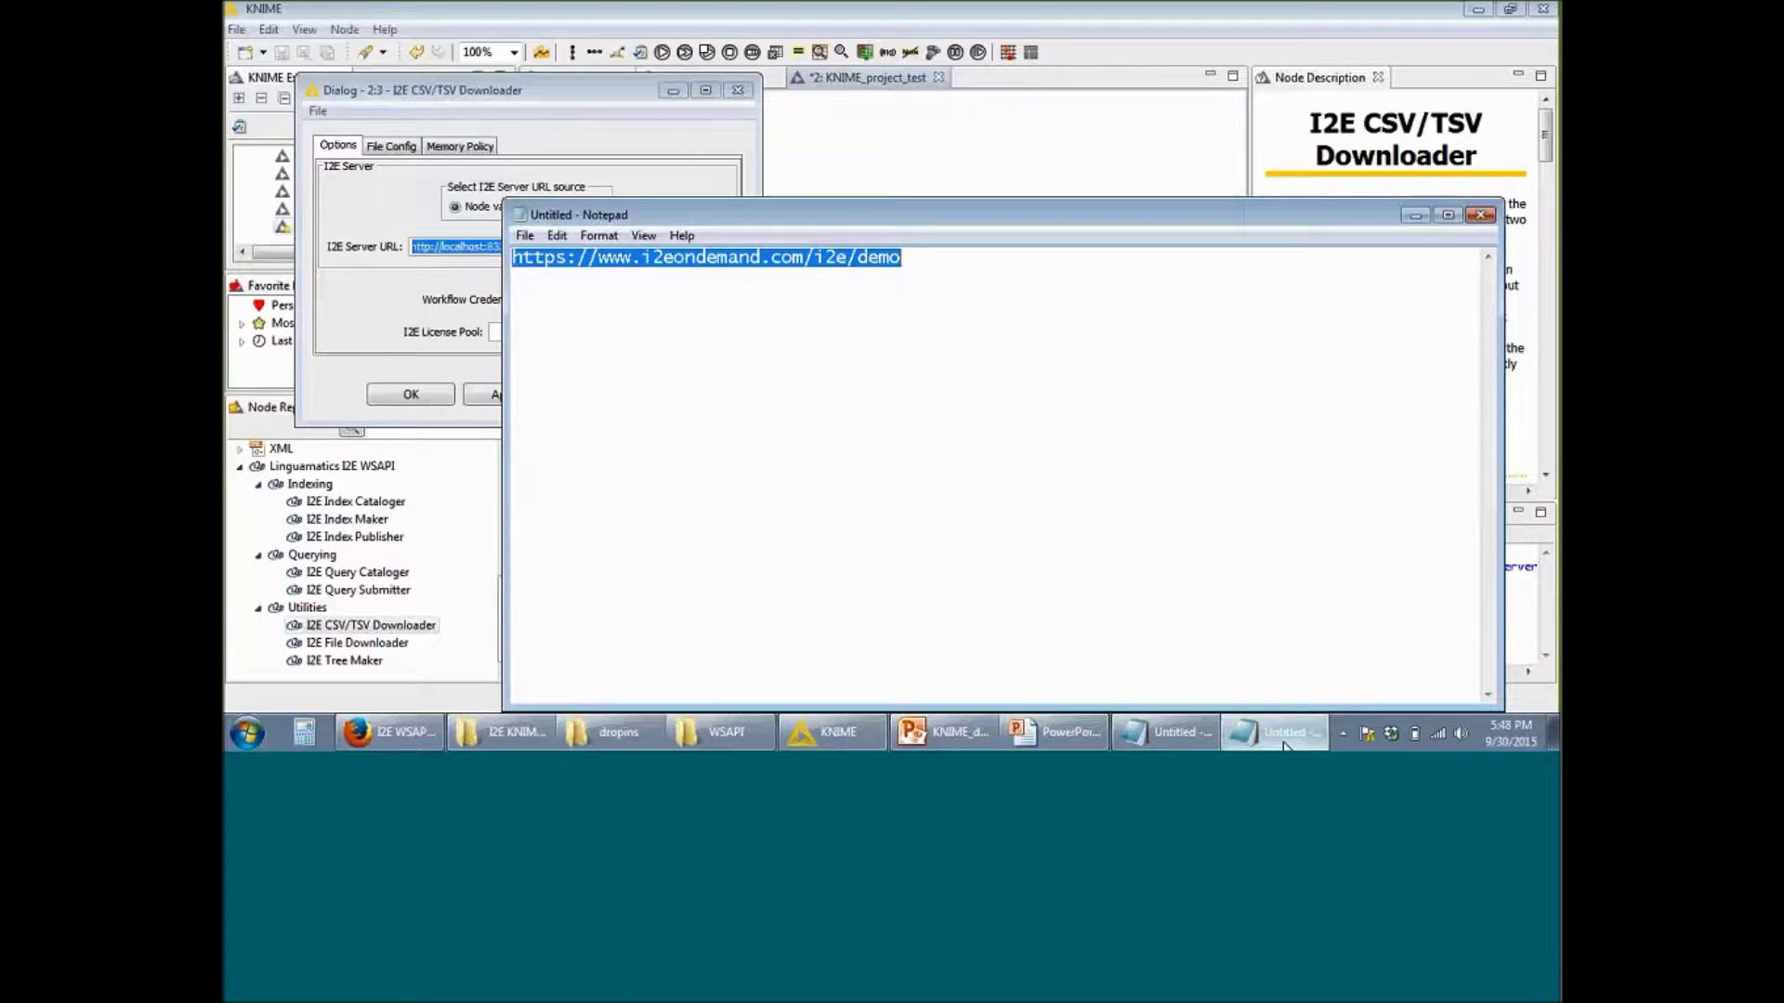
pyautogui.click(1283, 735)
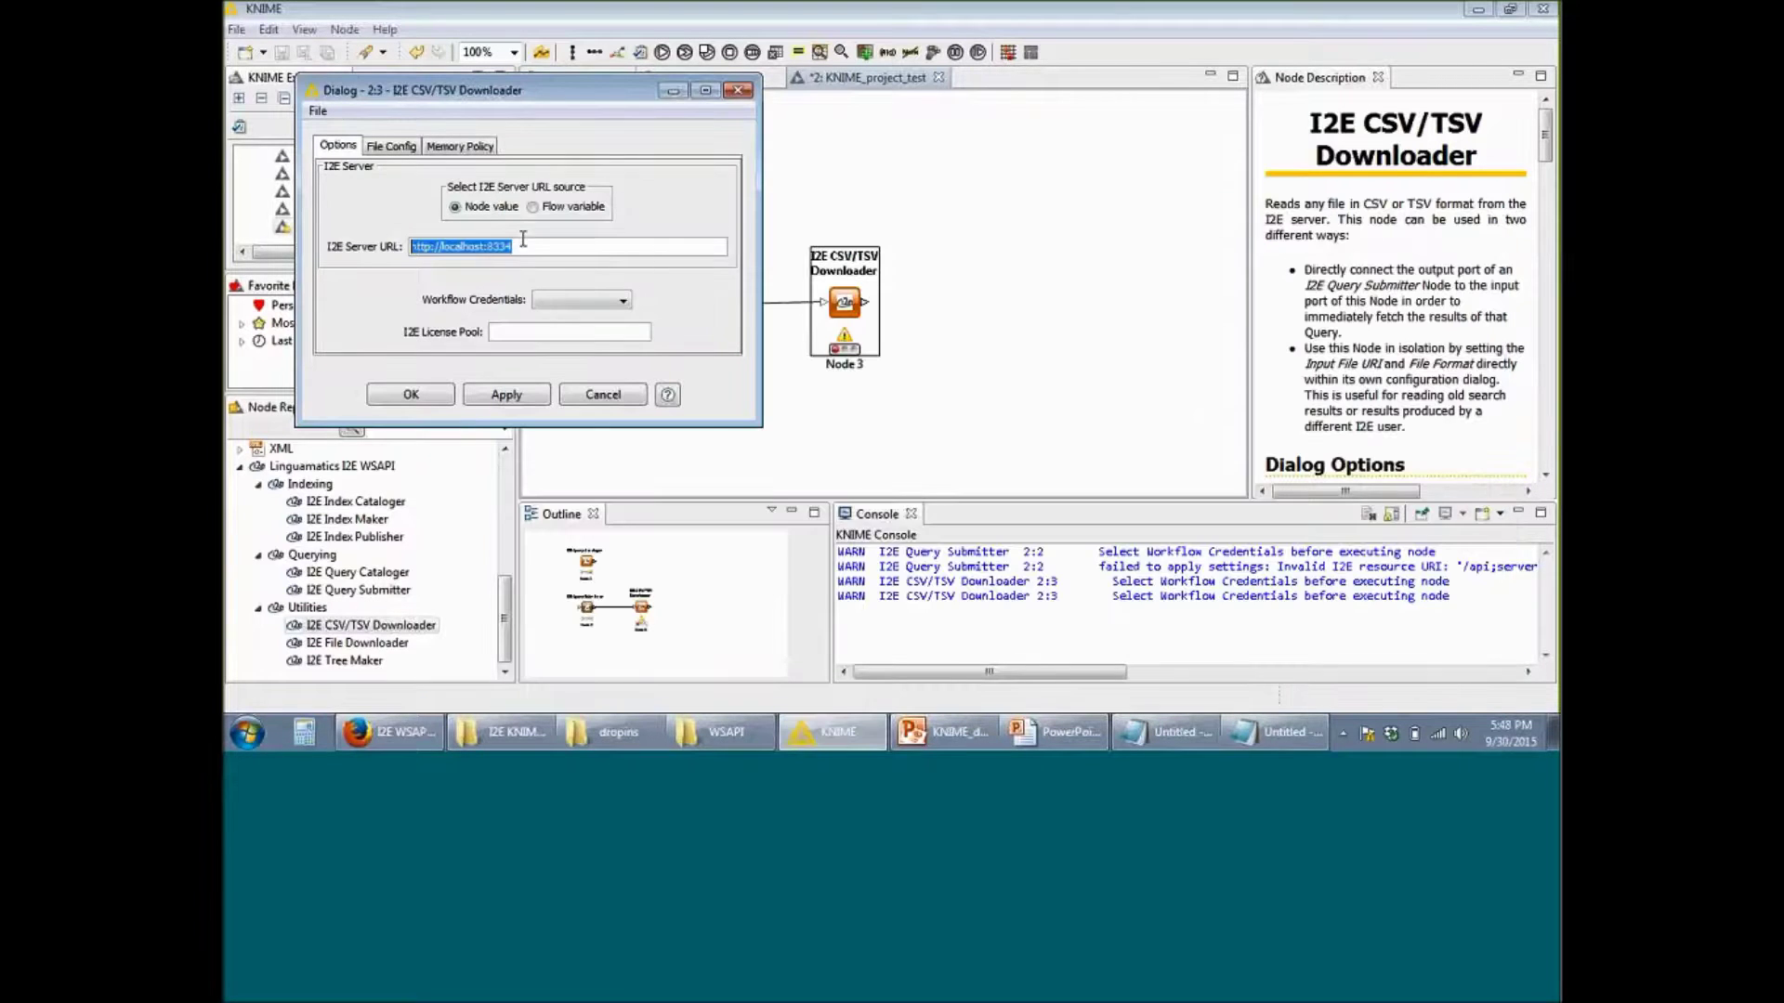
pyautogui.hotkey('ctrl', 'v')
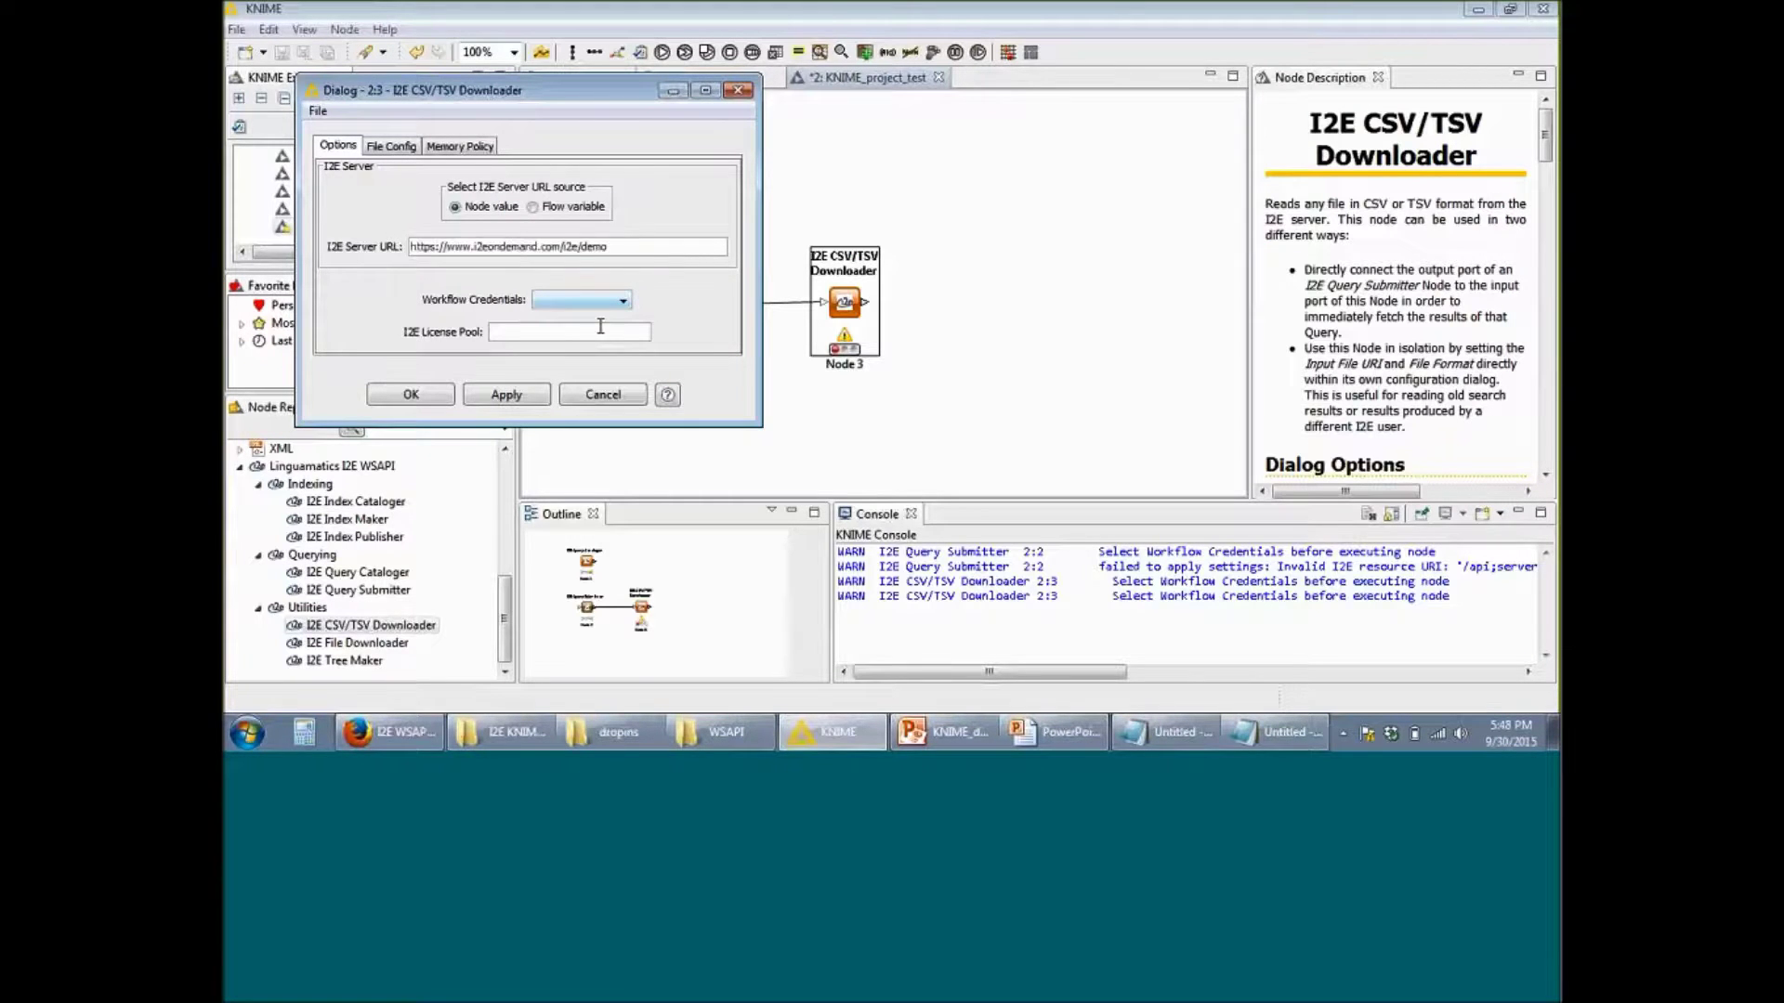
# Step: Choose OnDemand login as the Downloader's workflow credentials, then apply and confirm
pyautogui.click(581, 300)
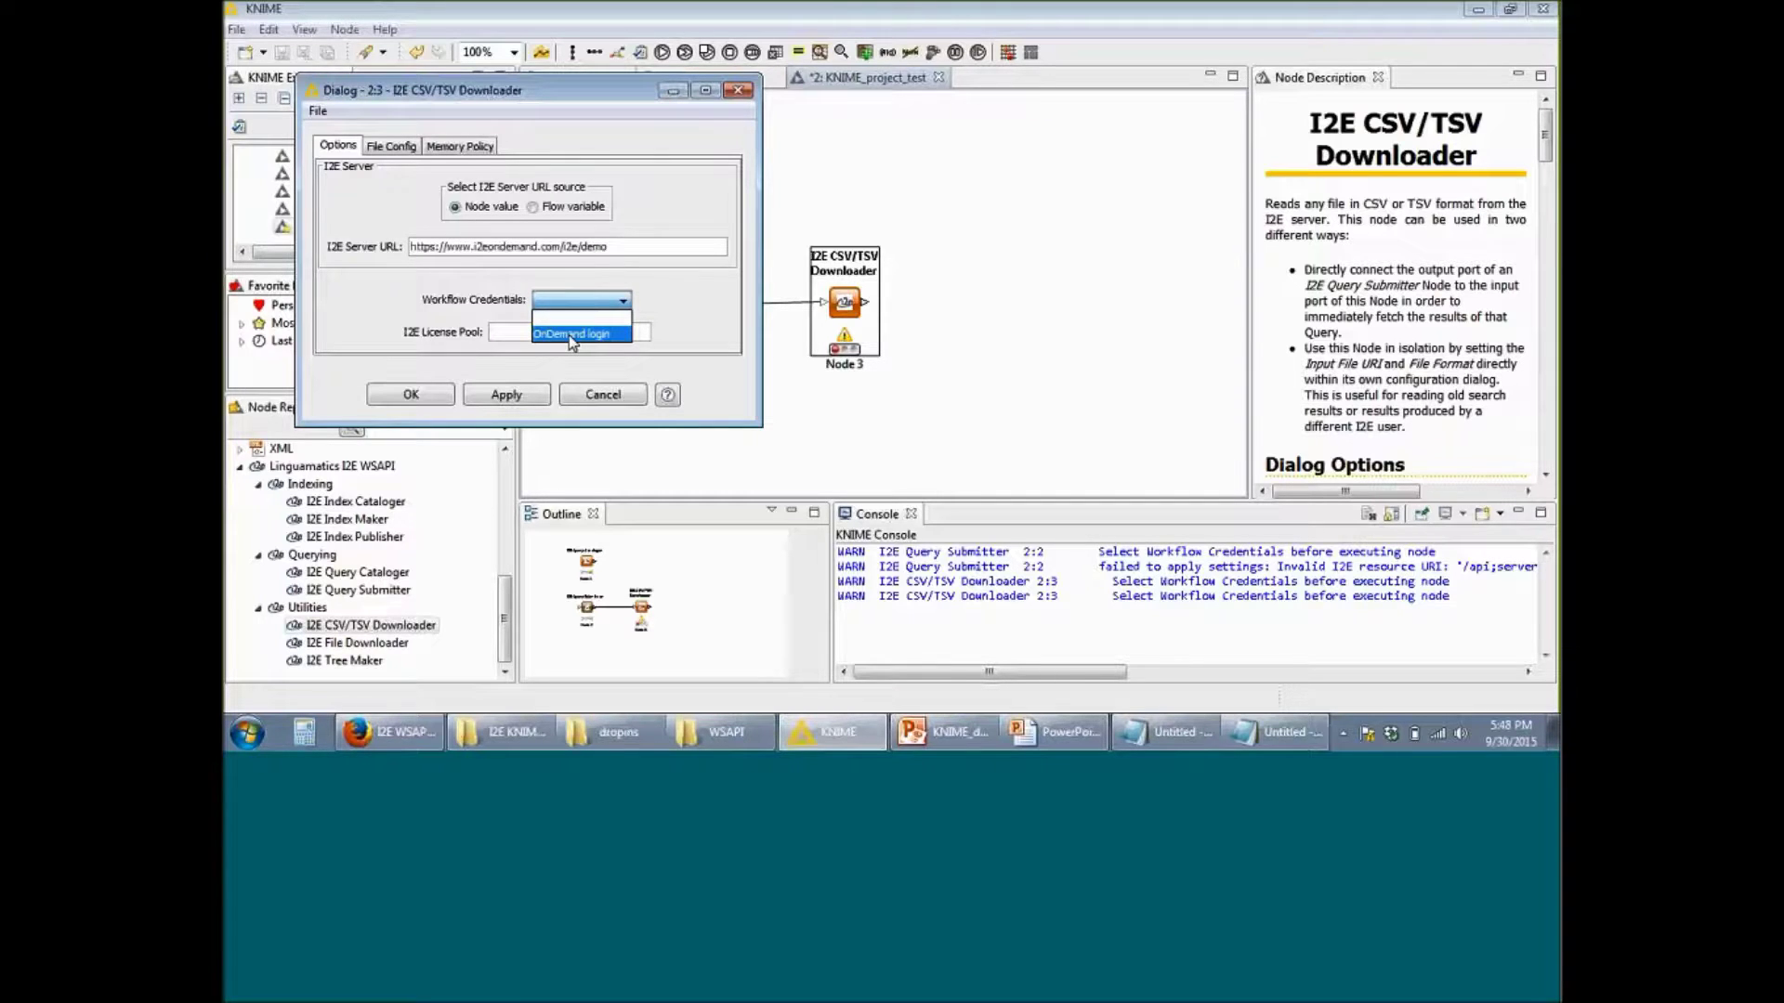
pyautogui.click(571, 337)
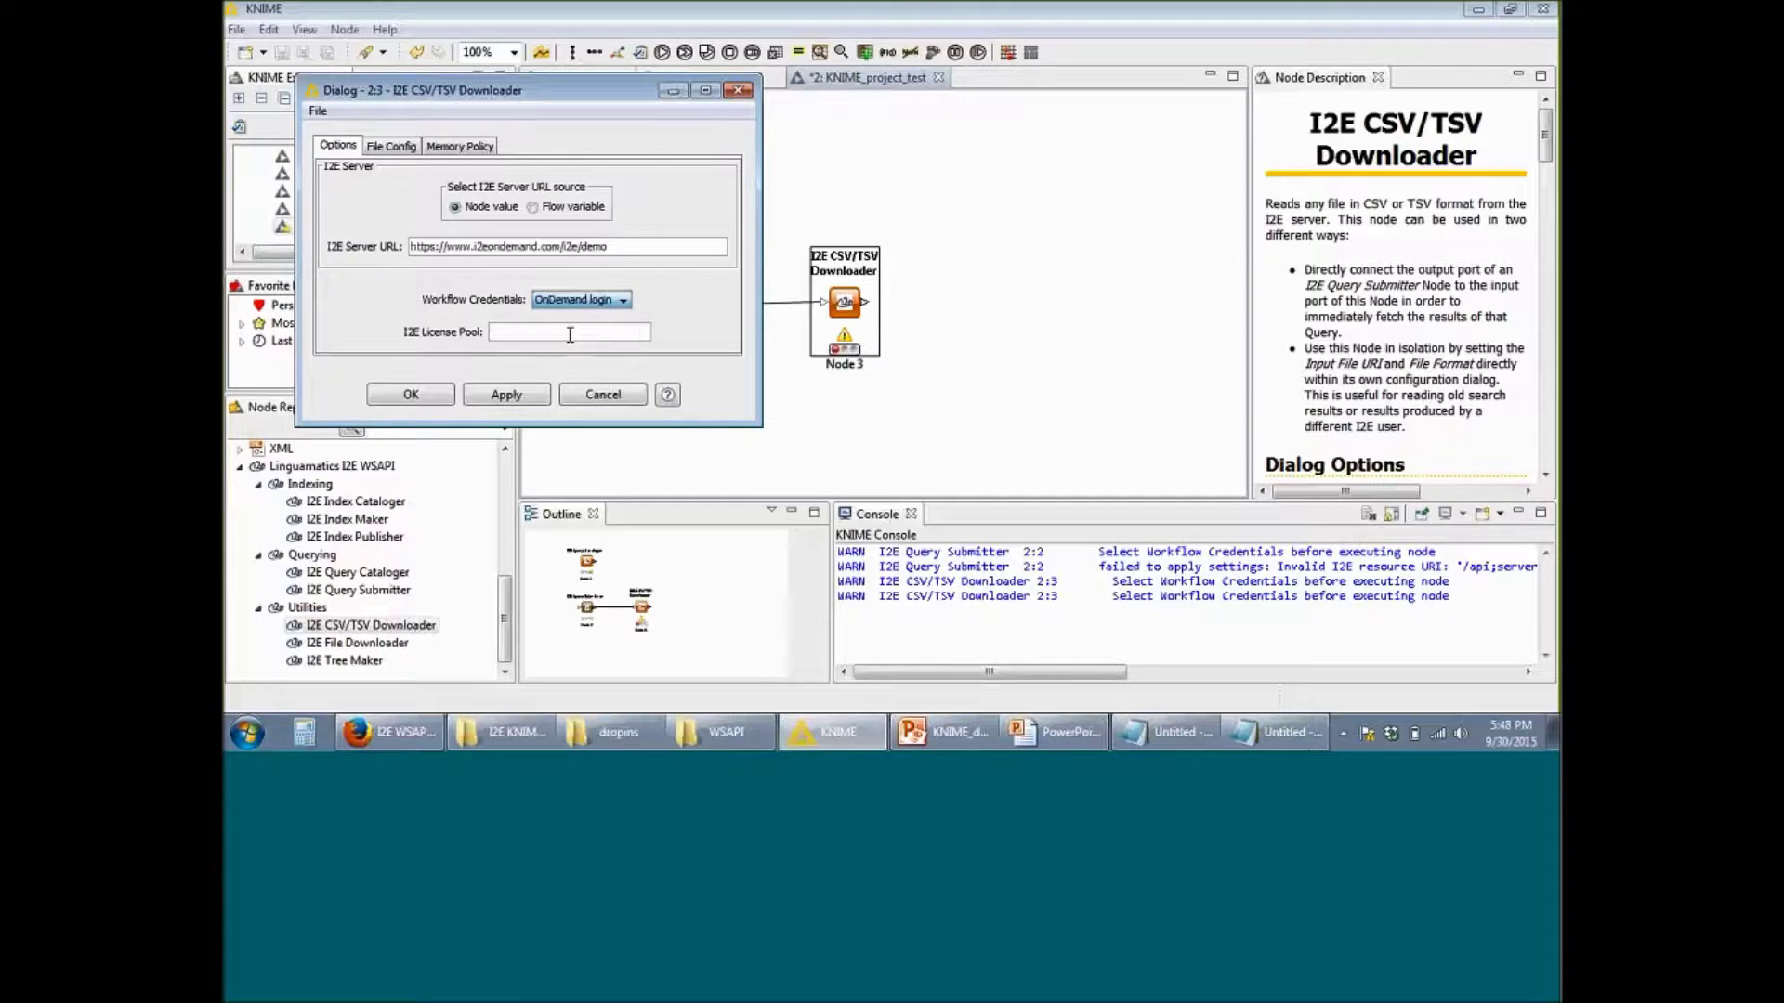
pyautogui.click(525, 396)
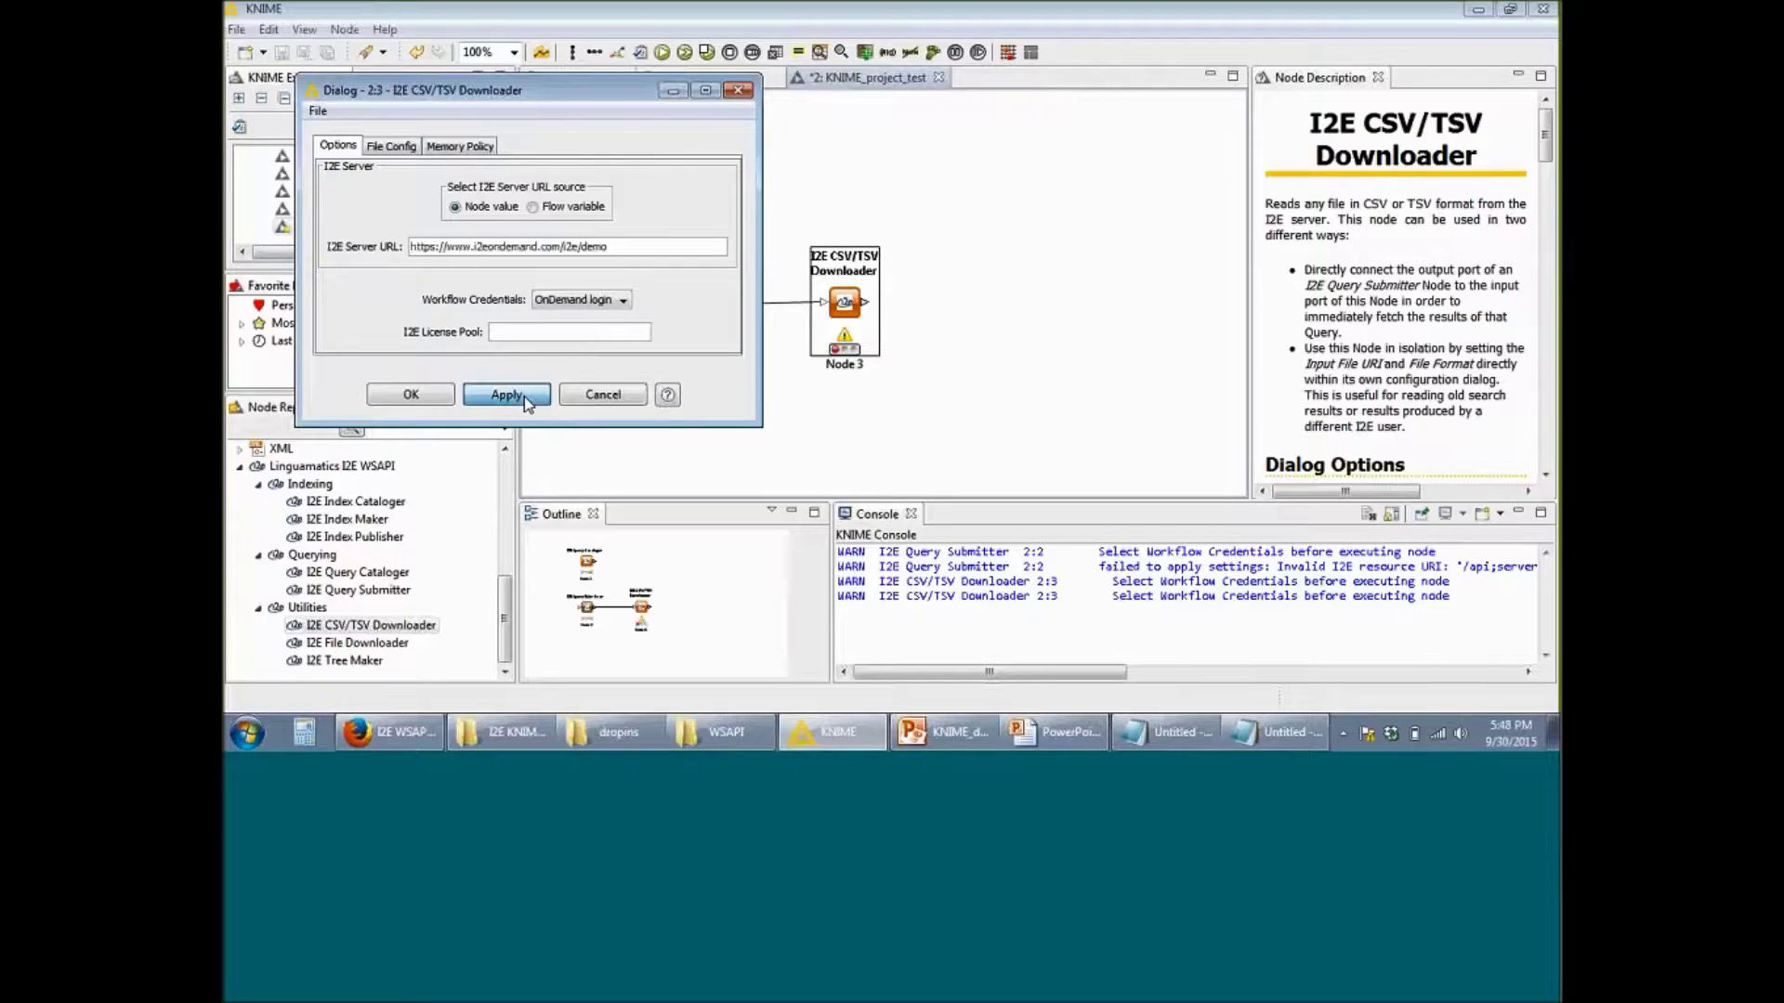
pyautogui.click(411, 395)
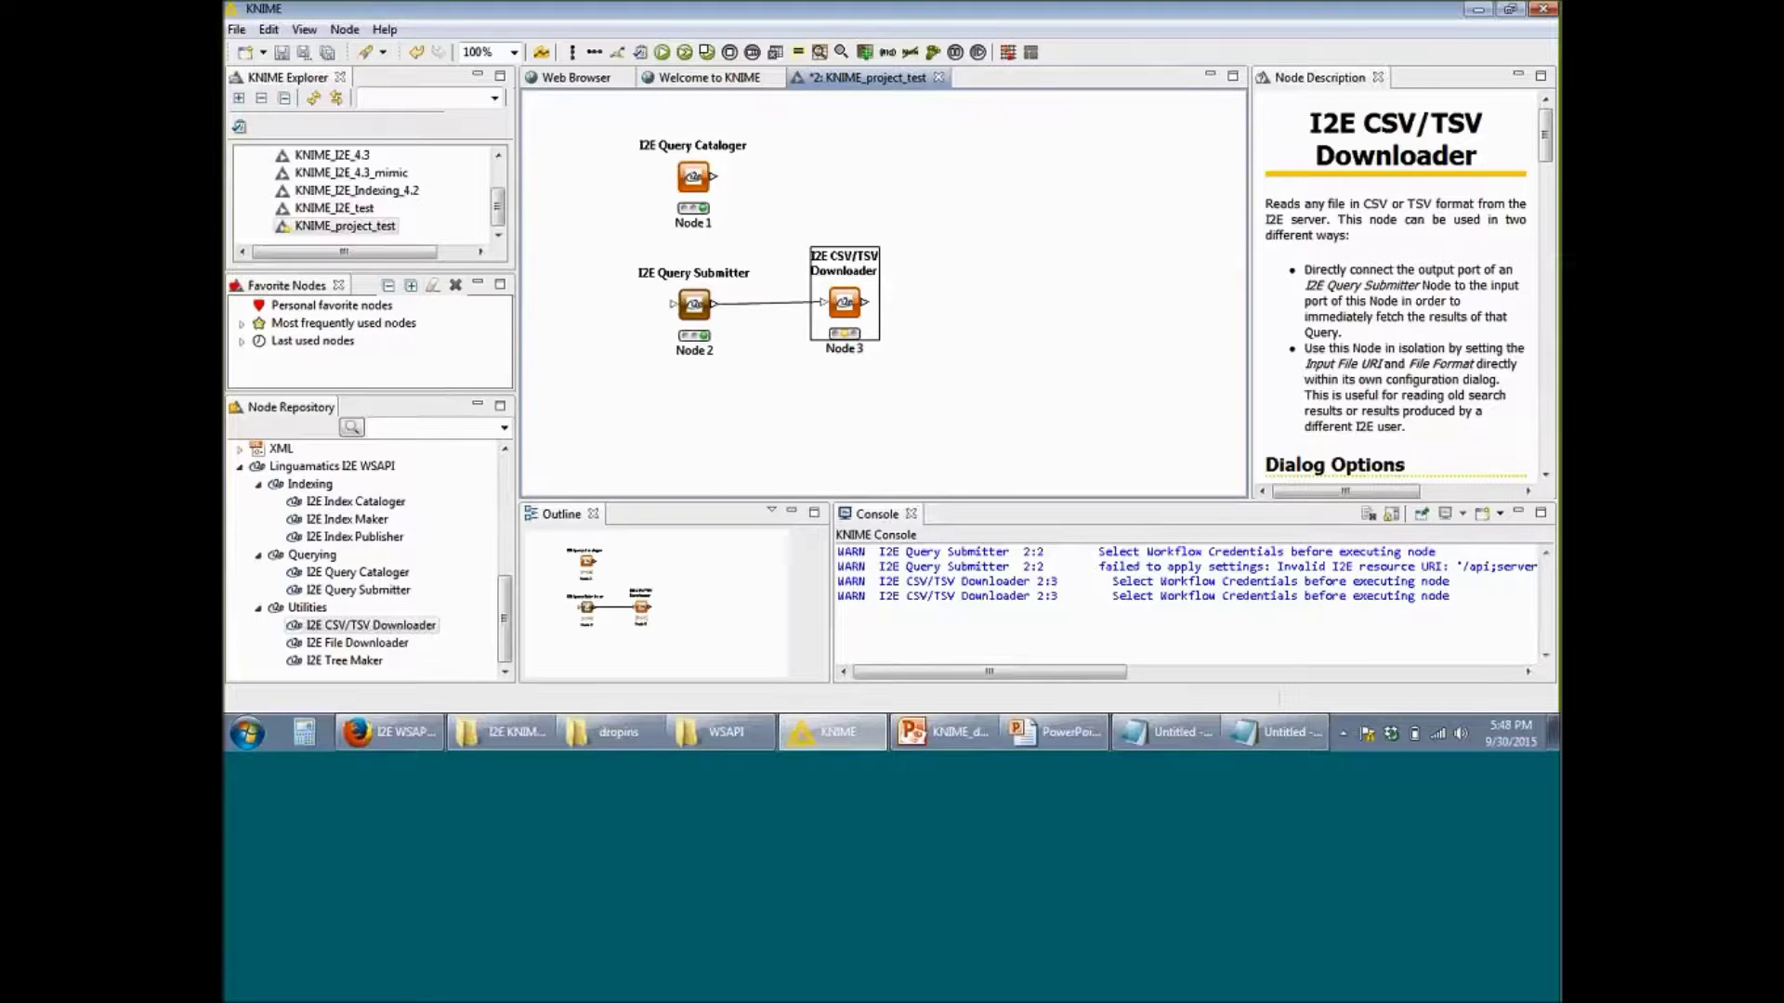
pyautogui.rightClick(850, 310)
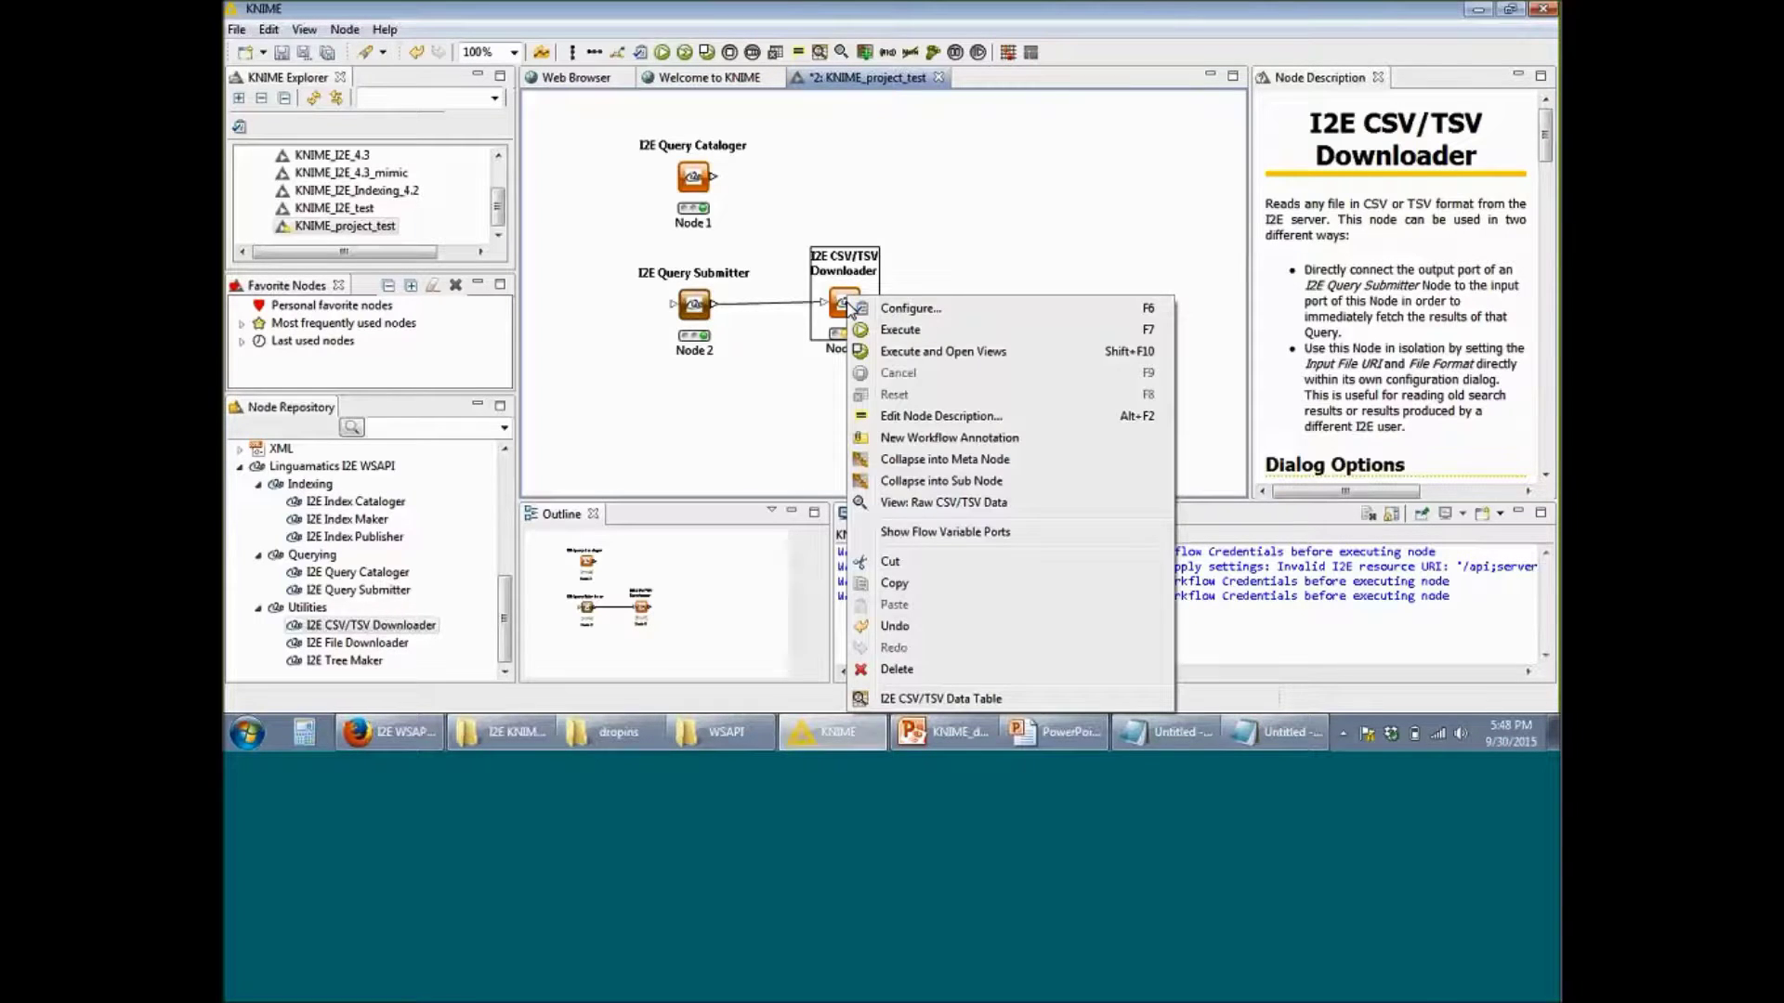
# Step: Execute Node 3, the I2E CSV/TSV Downloader, to fetch the query results
pyautogui.click(897, 332)
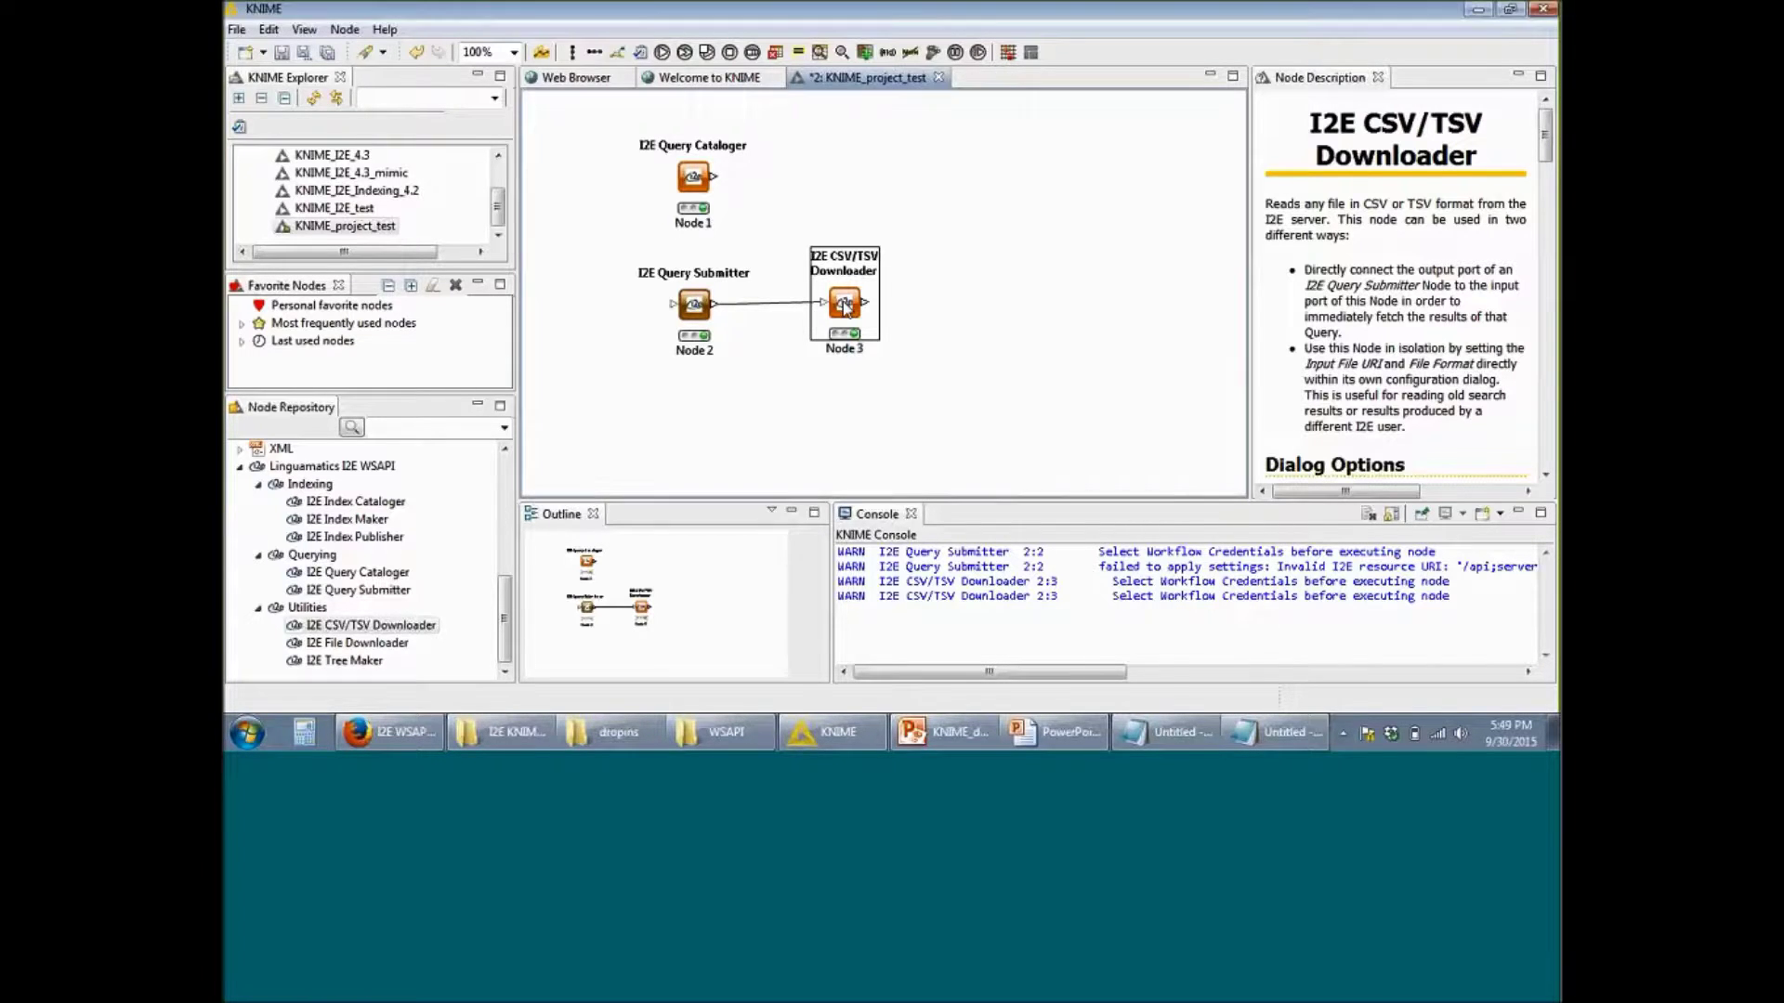
pyautogui.rightClick(845, 307)
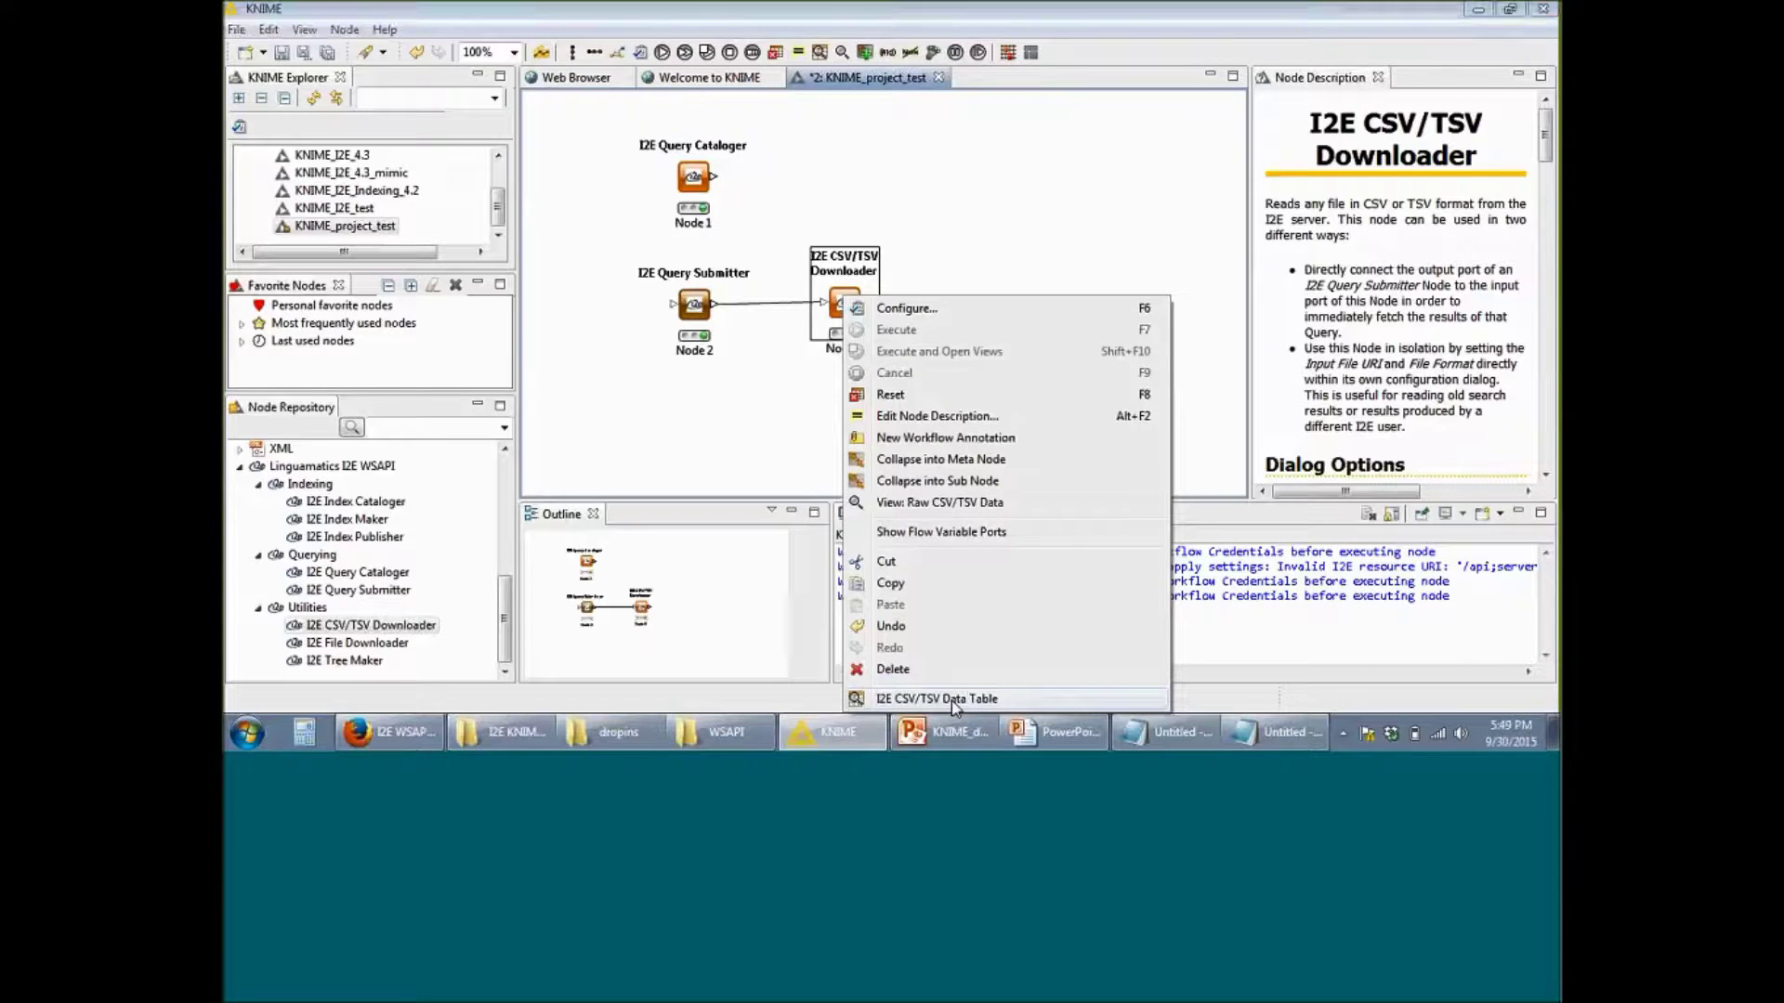
pyautogui.click(951, 700)
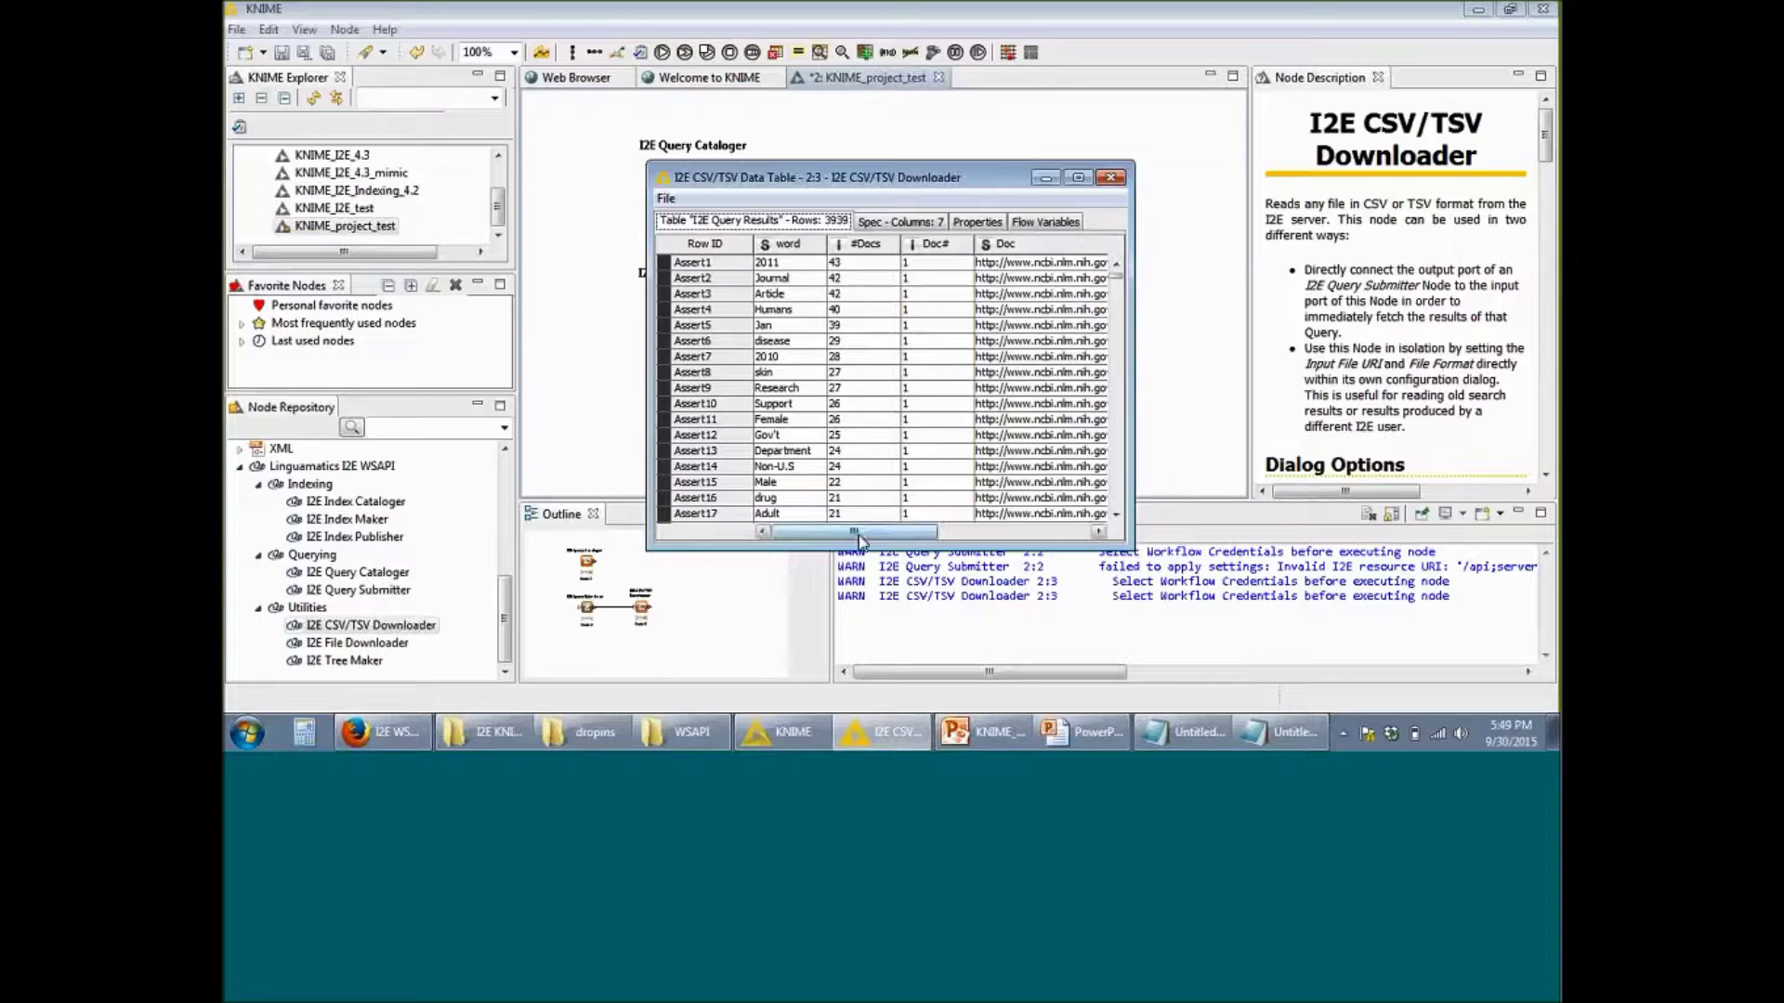
pyautogui.moveTo(860, 541); pyautogui.dragTo(959, 541)
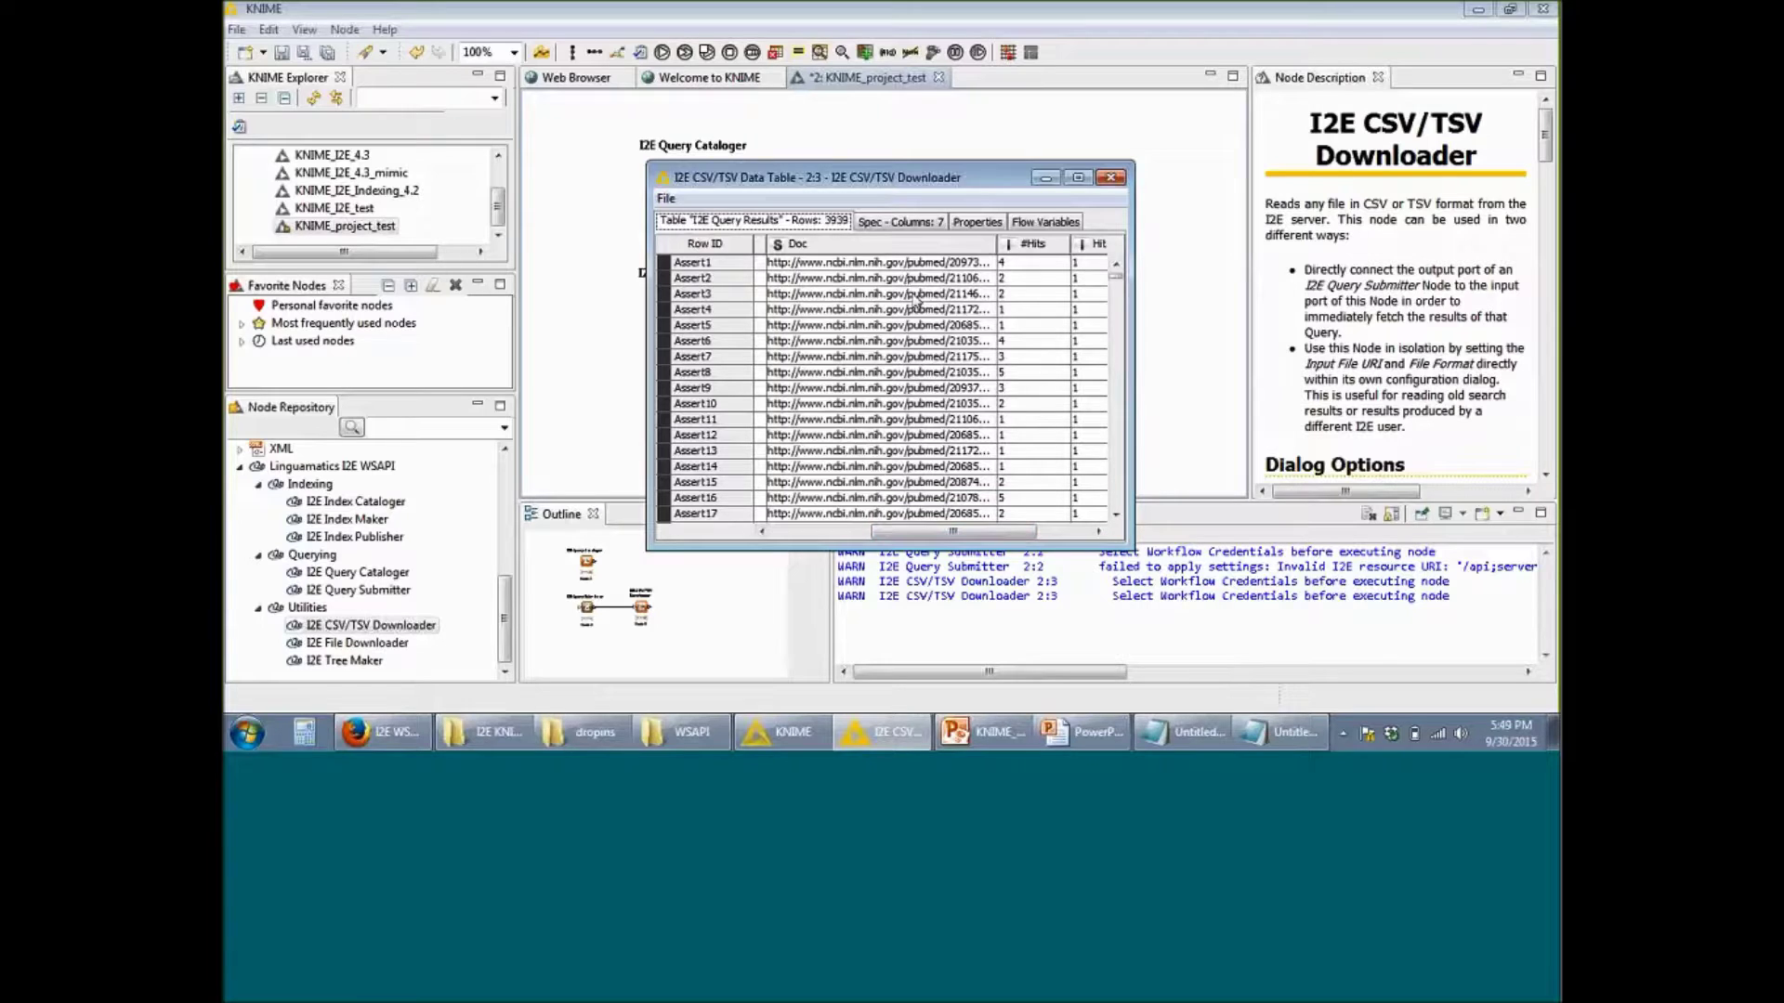
pyautogui.moveTo(1002, 541); pyautogui.dragTo(892, 534)
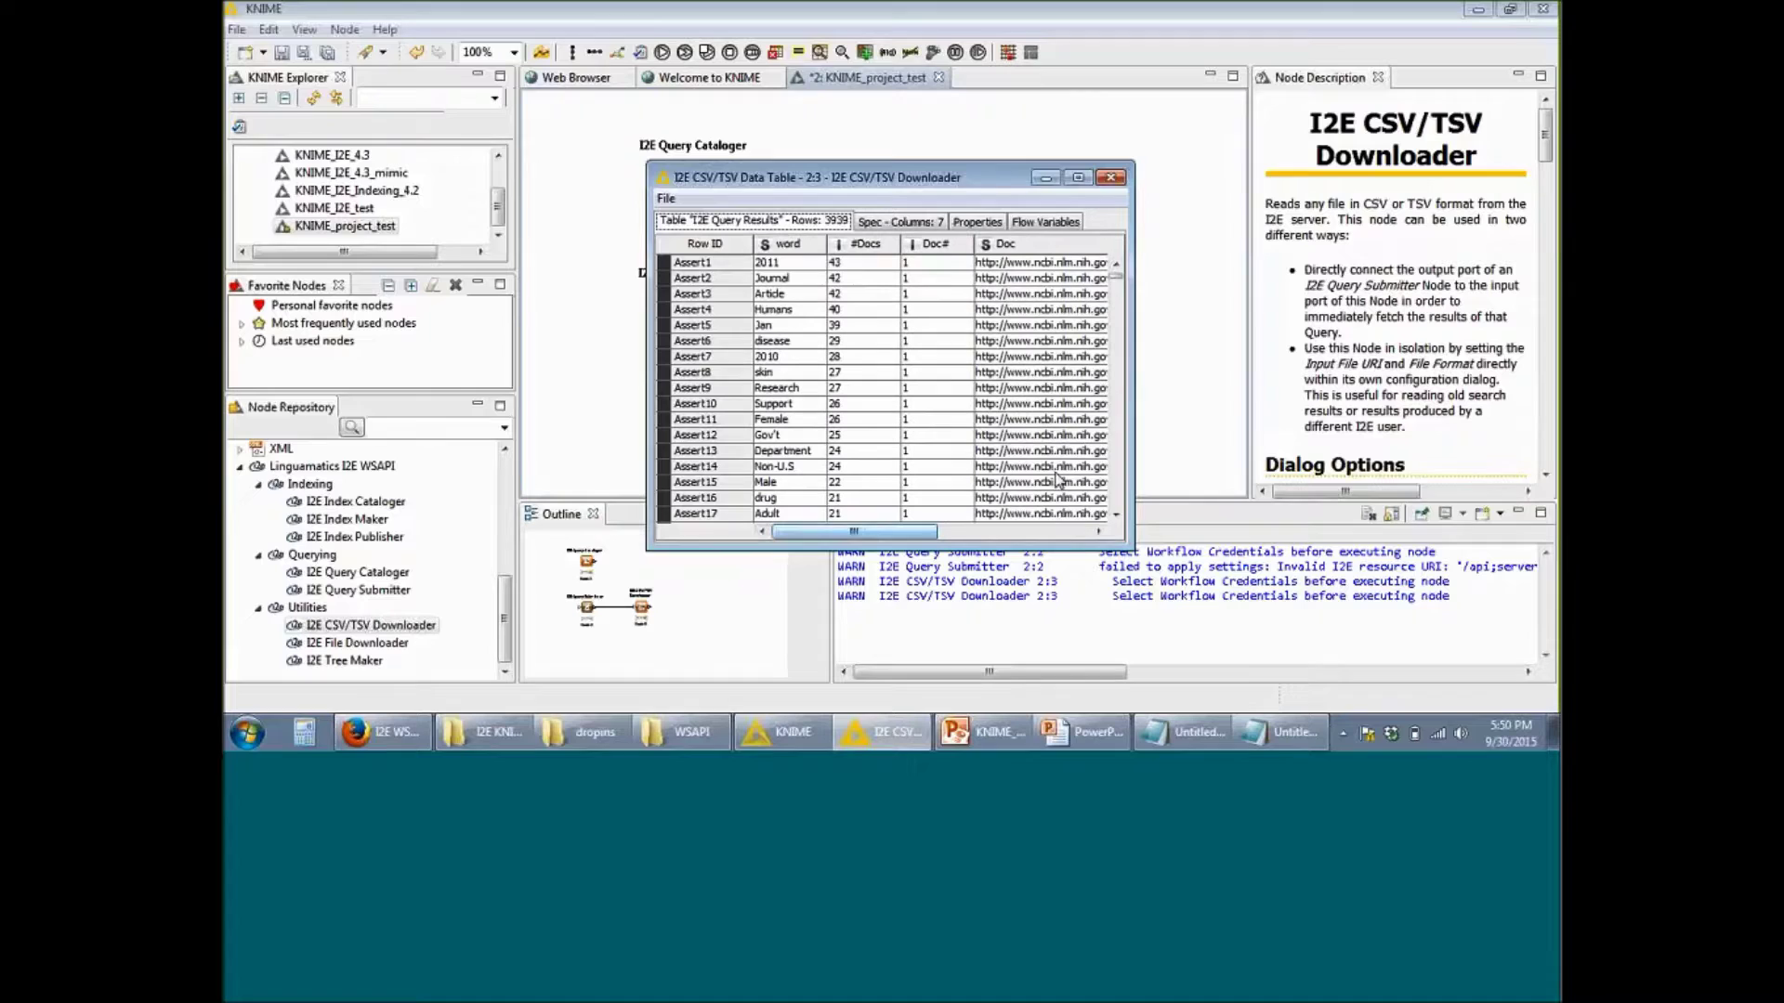
pyautogui.click(1414, 321)
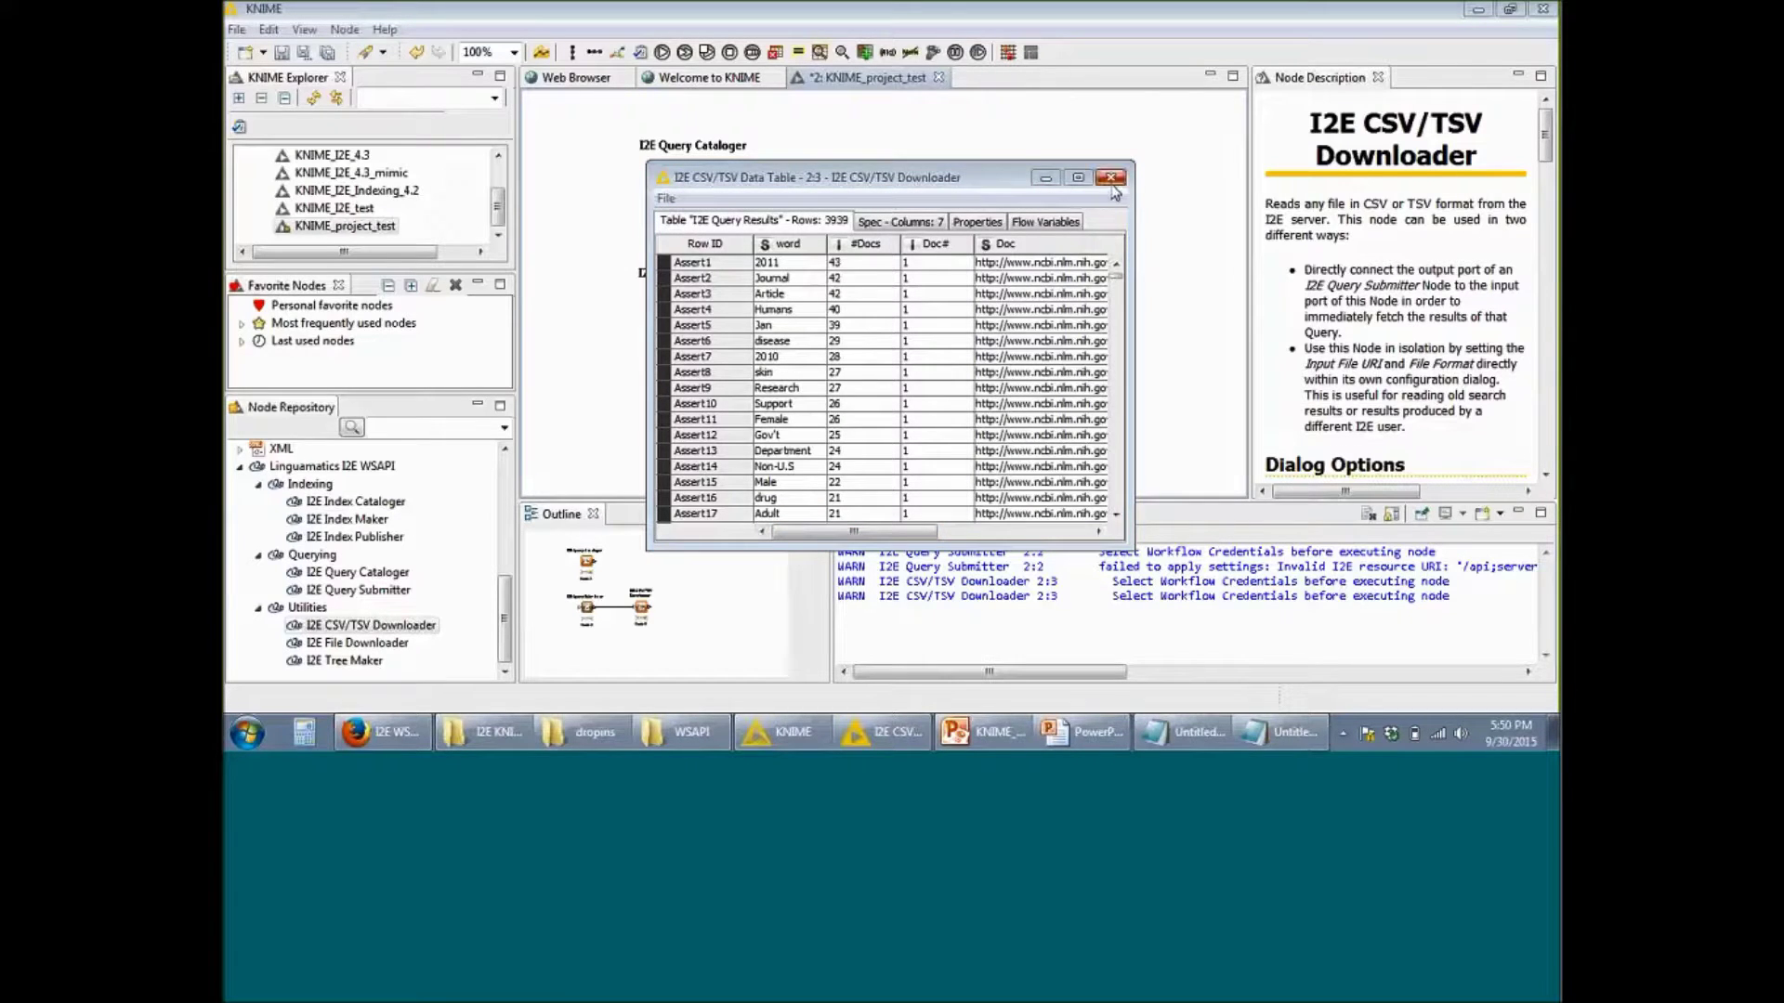
pyautogui.click(1110, 177)
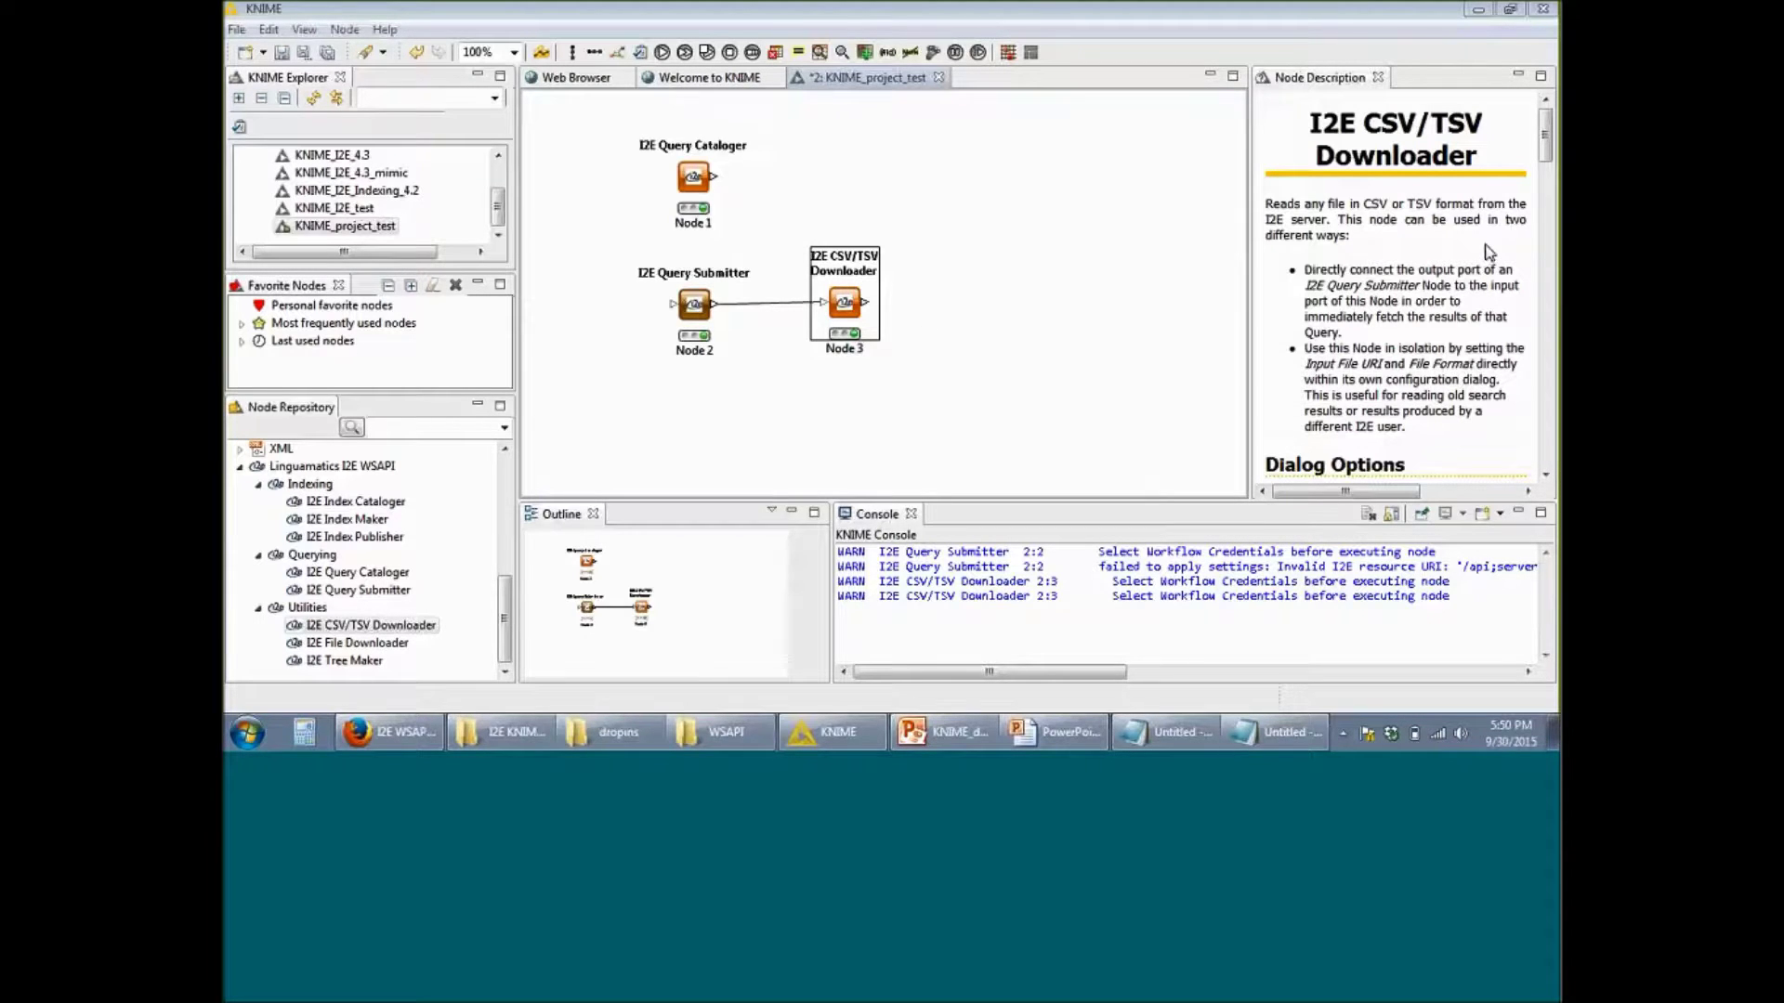
# Step: Search 'row filter', place a Row Filter node, and connect Node 3's output to it
pyautogui.click(401, 429)
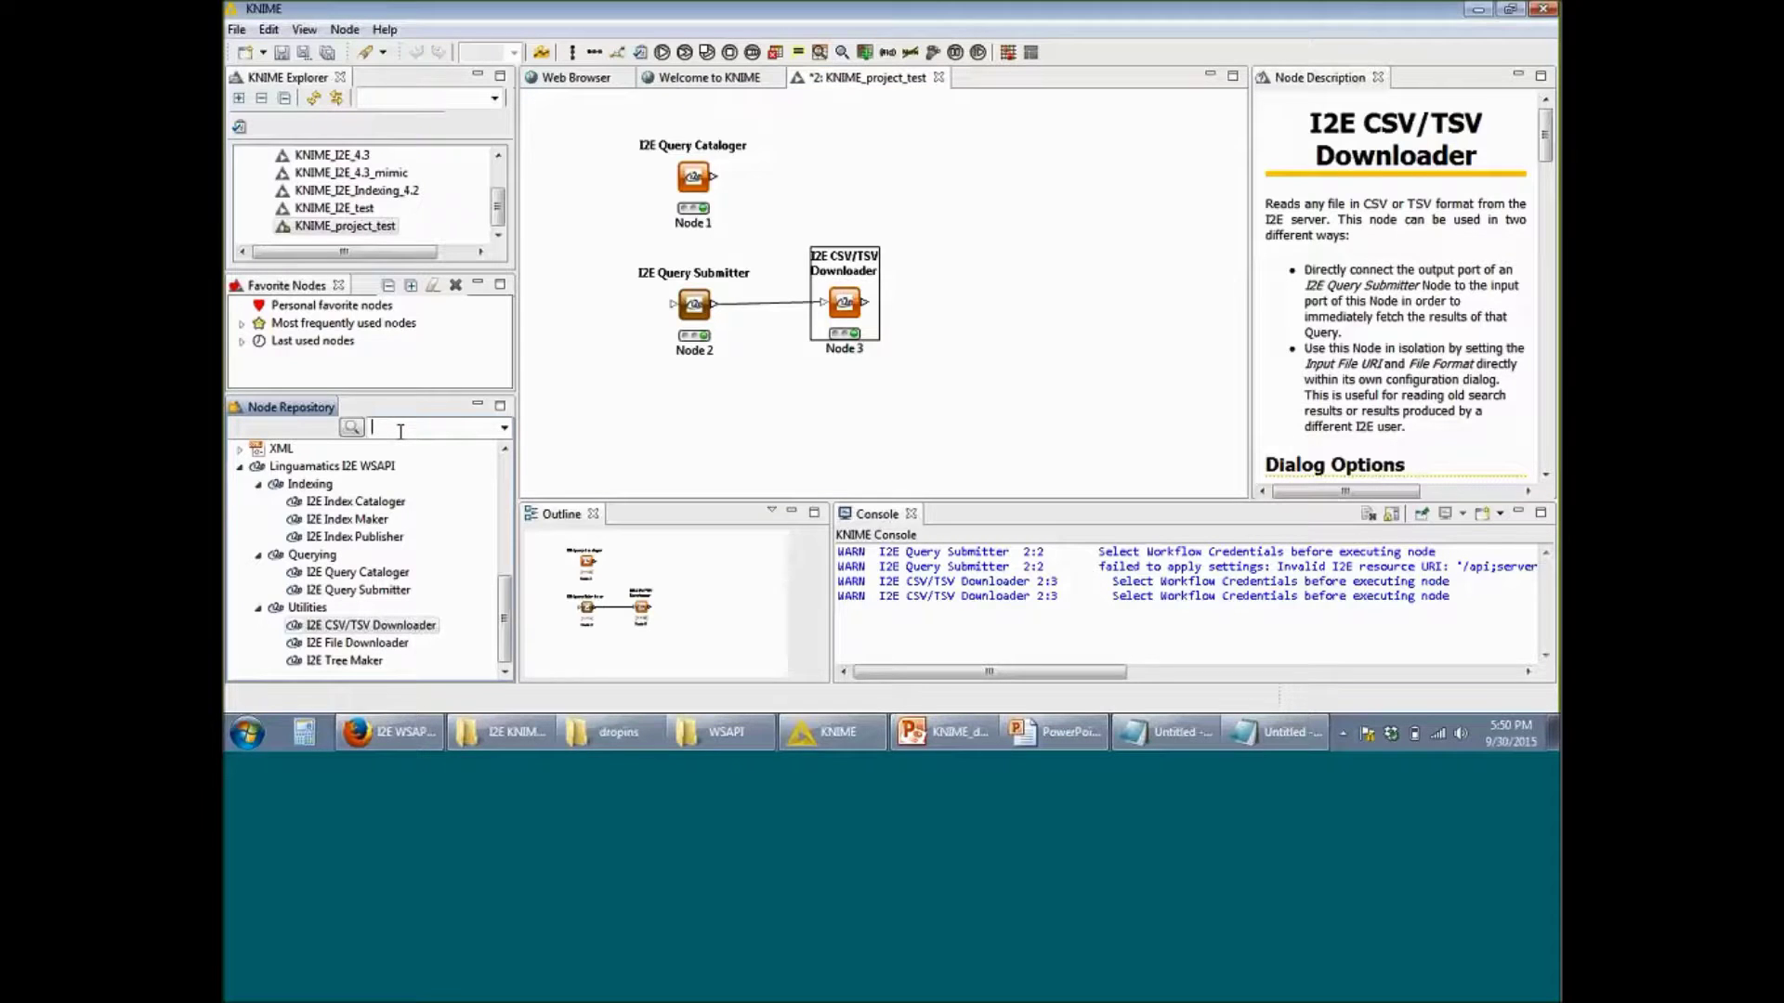
pyautogui.write('row')
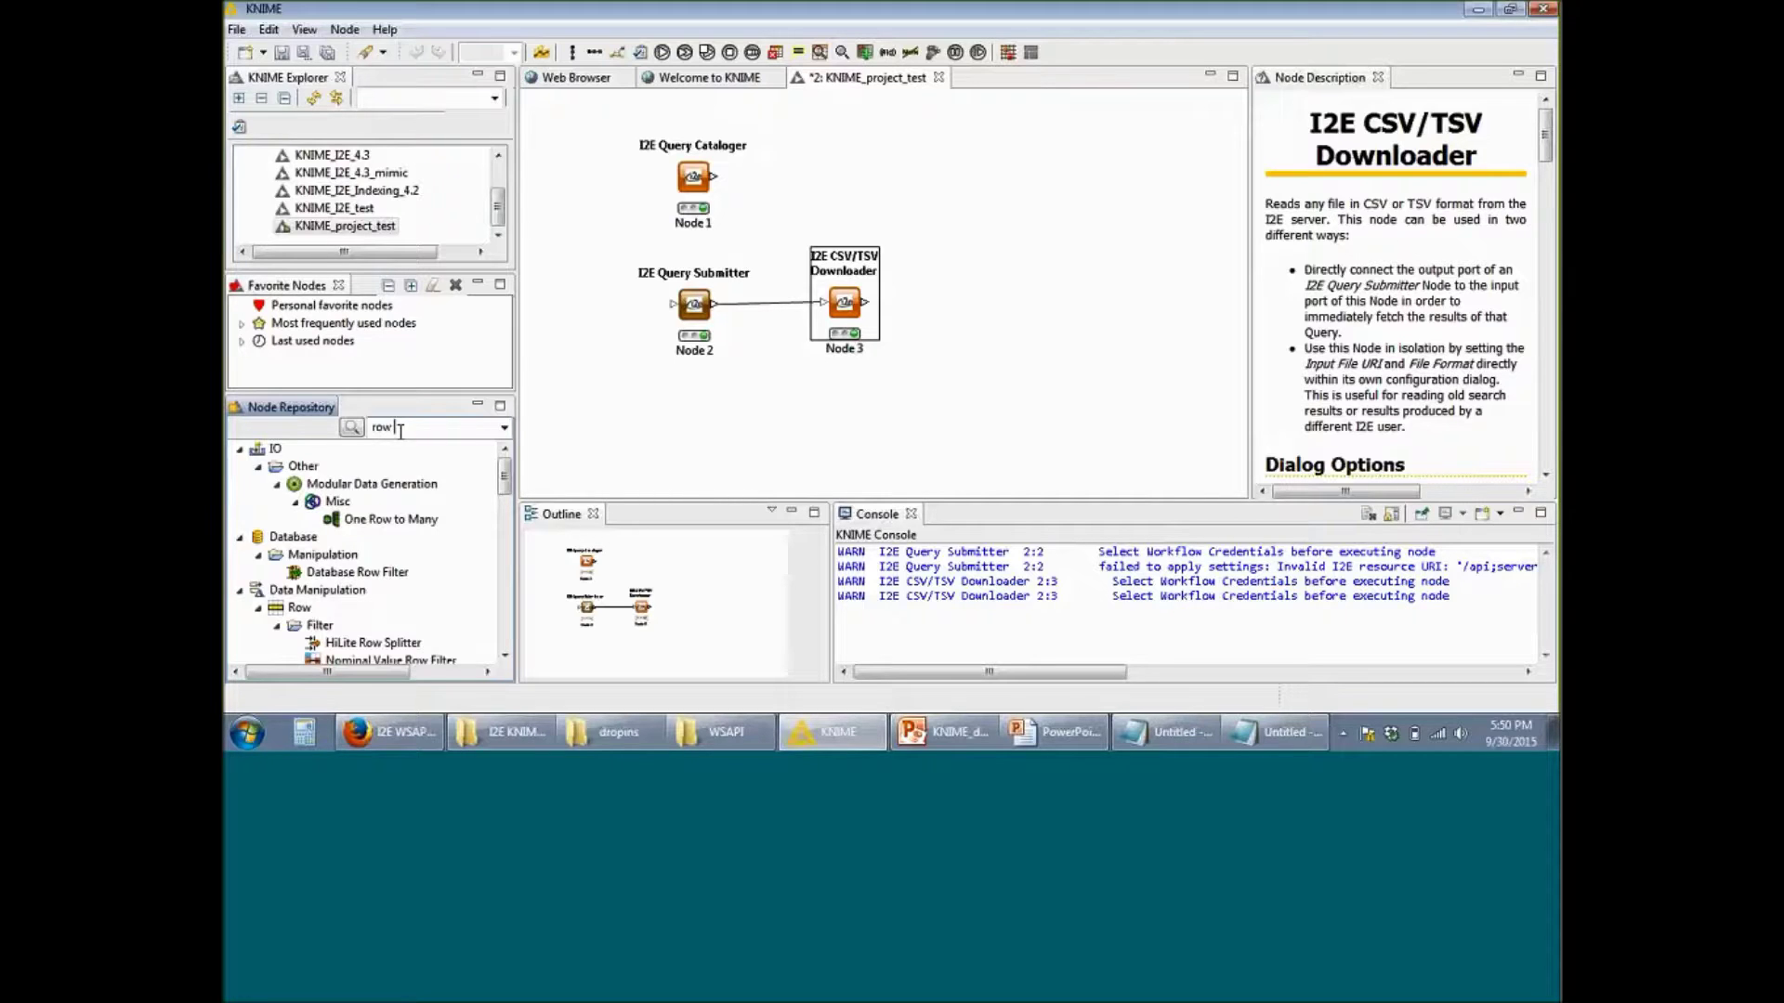
pyautogui.write(' filter')
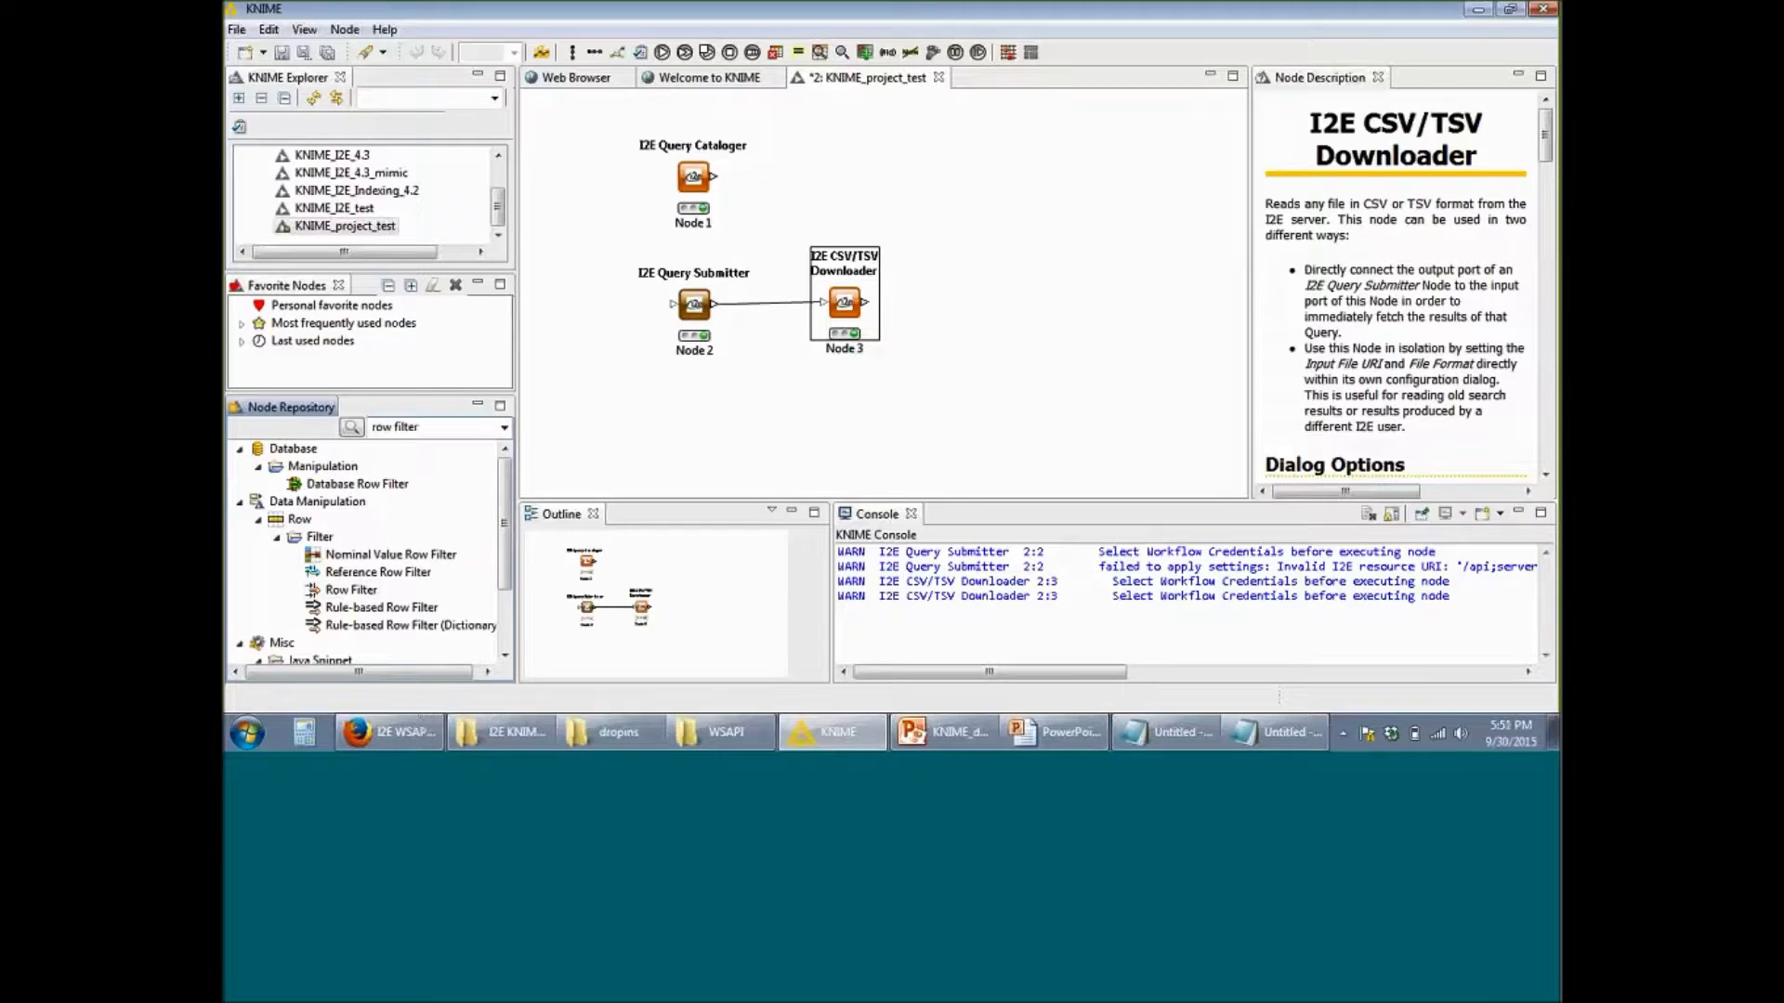
pyautogui.moveTo(348, 591); pyautogui.dragTo(975, 314)
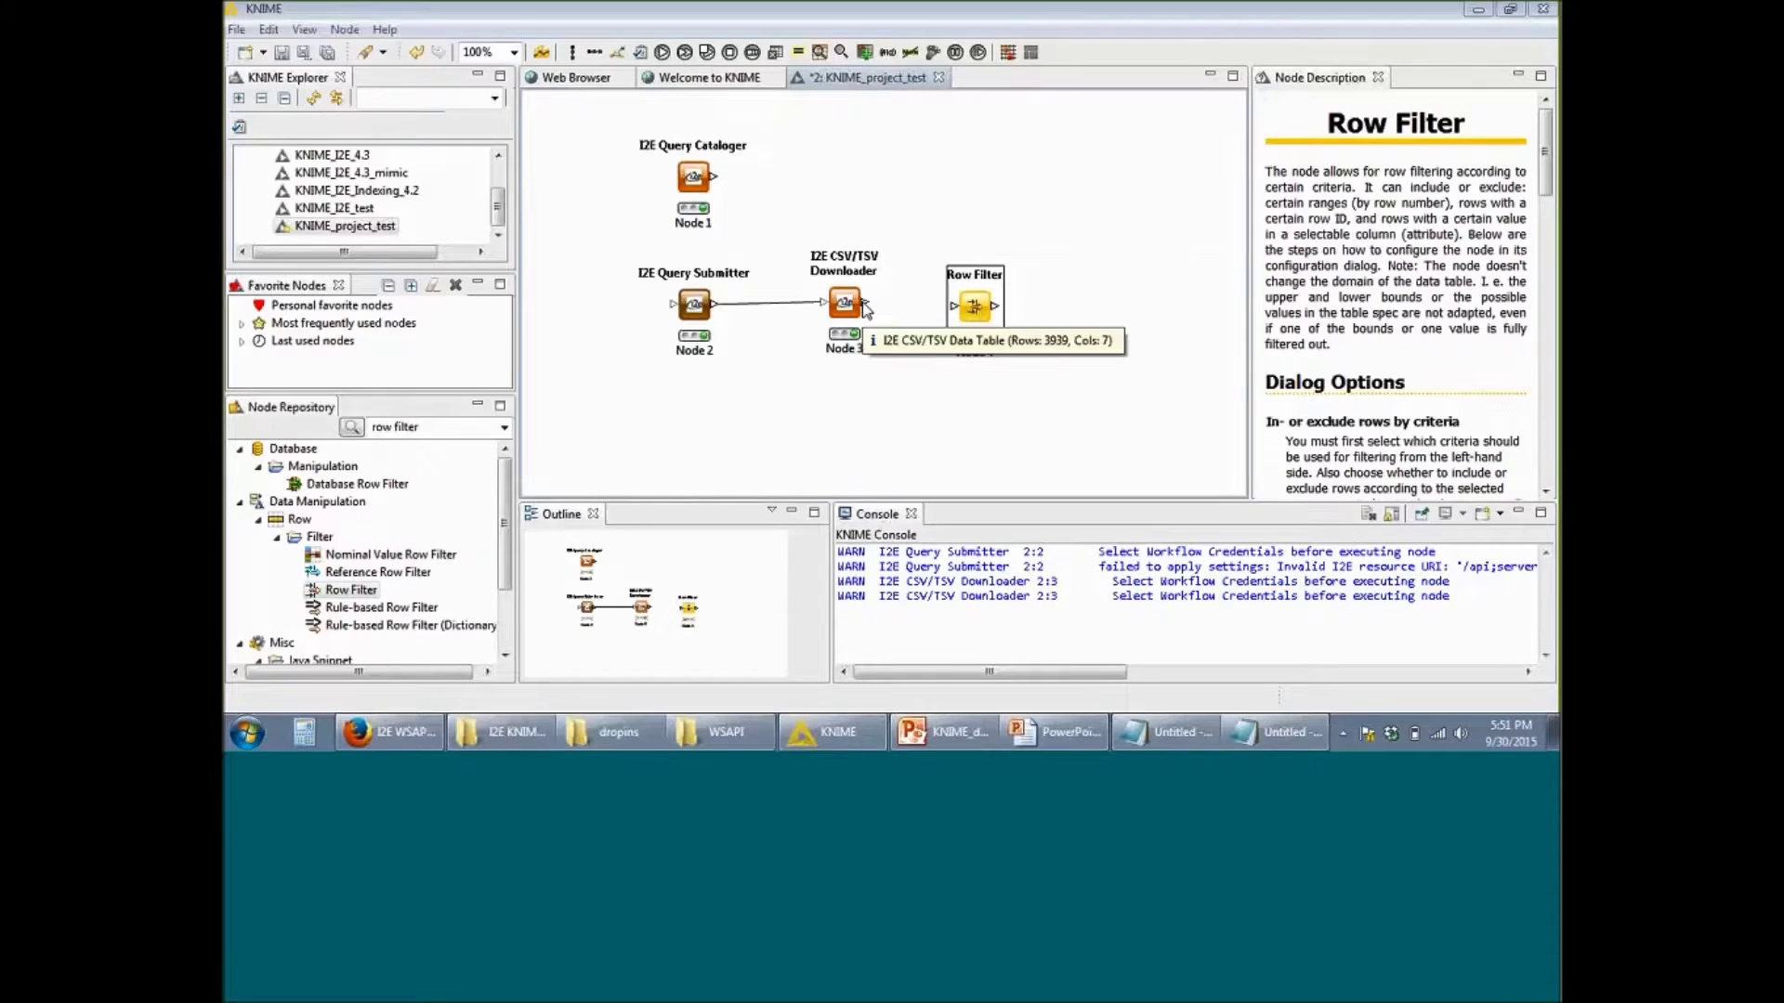
pyautogui.moveTo(864, 306); pyautogui.dragTo(954, 305)
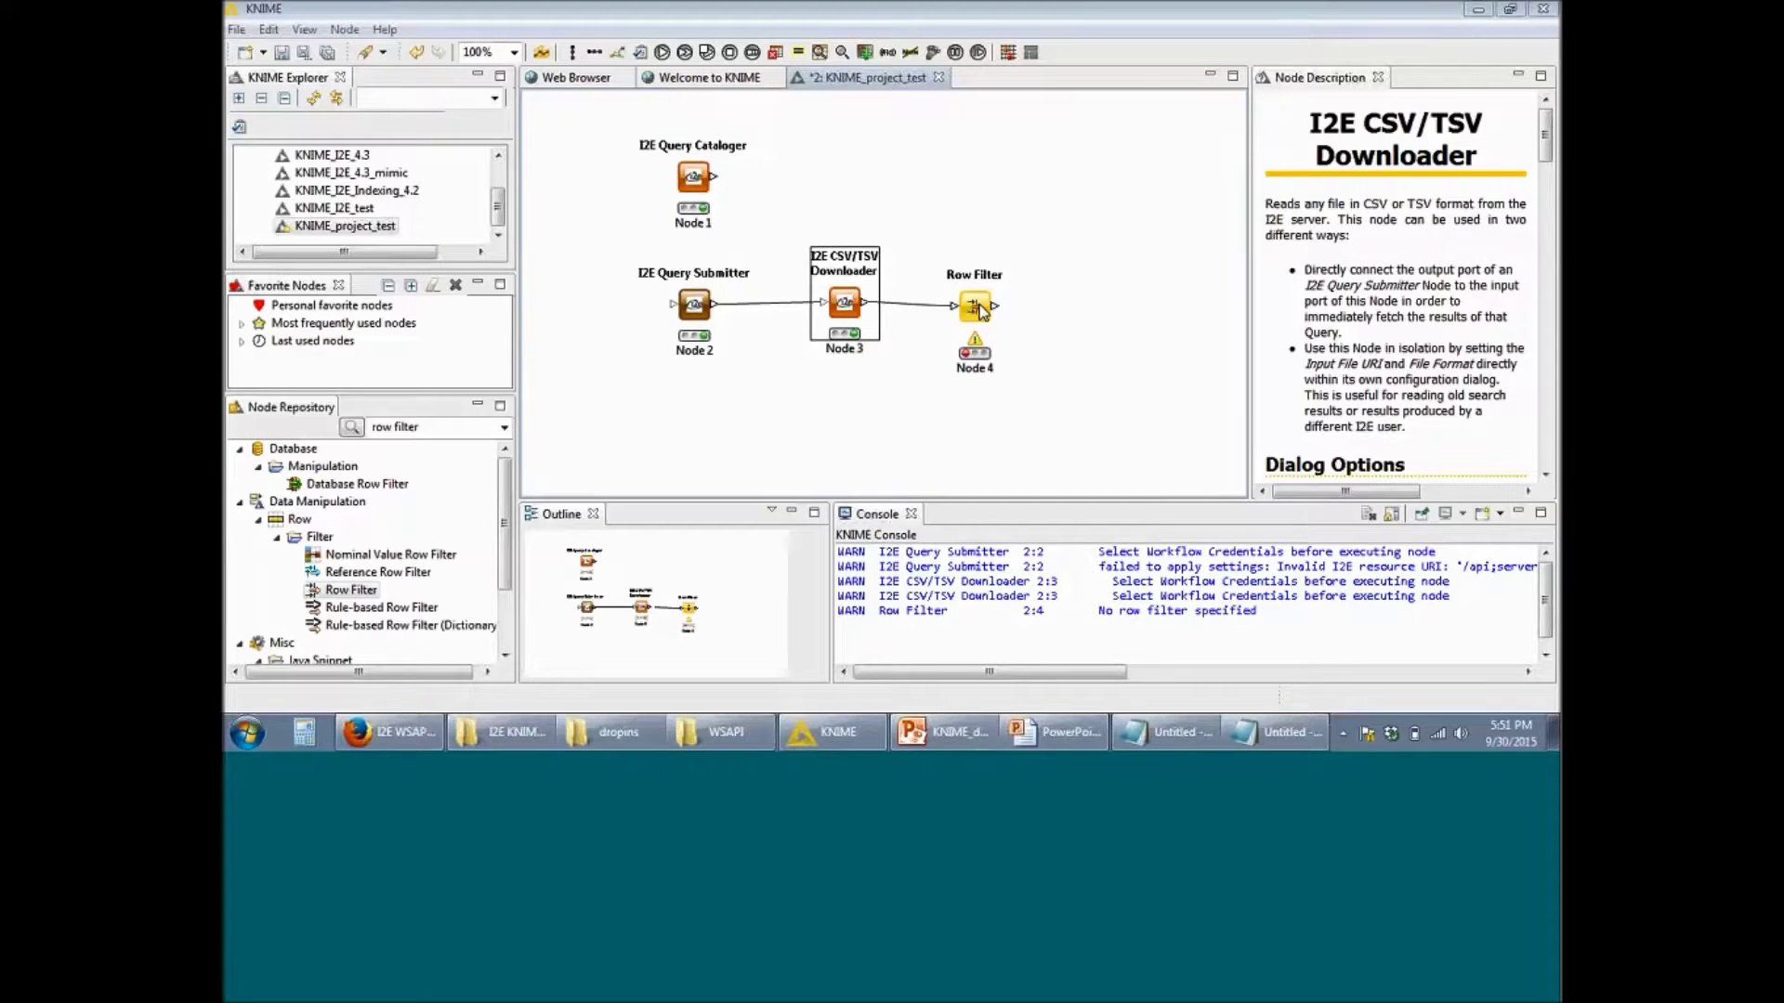
# Step: Configure the Row Filter to include rows by number, changing the last row number from 1,000 to 20
pyautogui.rightClick(981, 311)
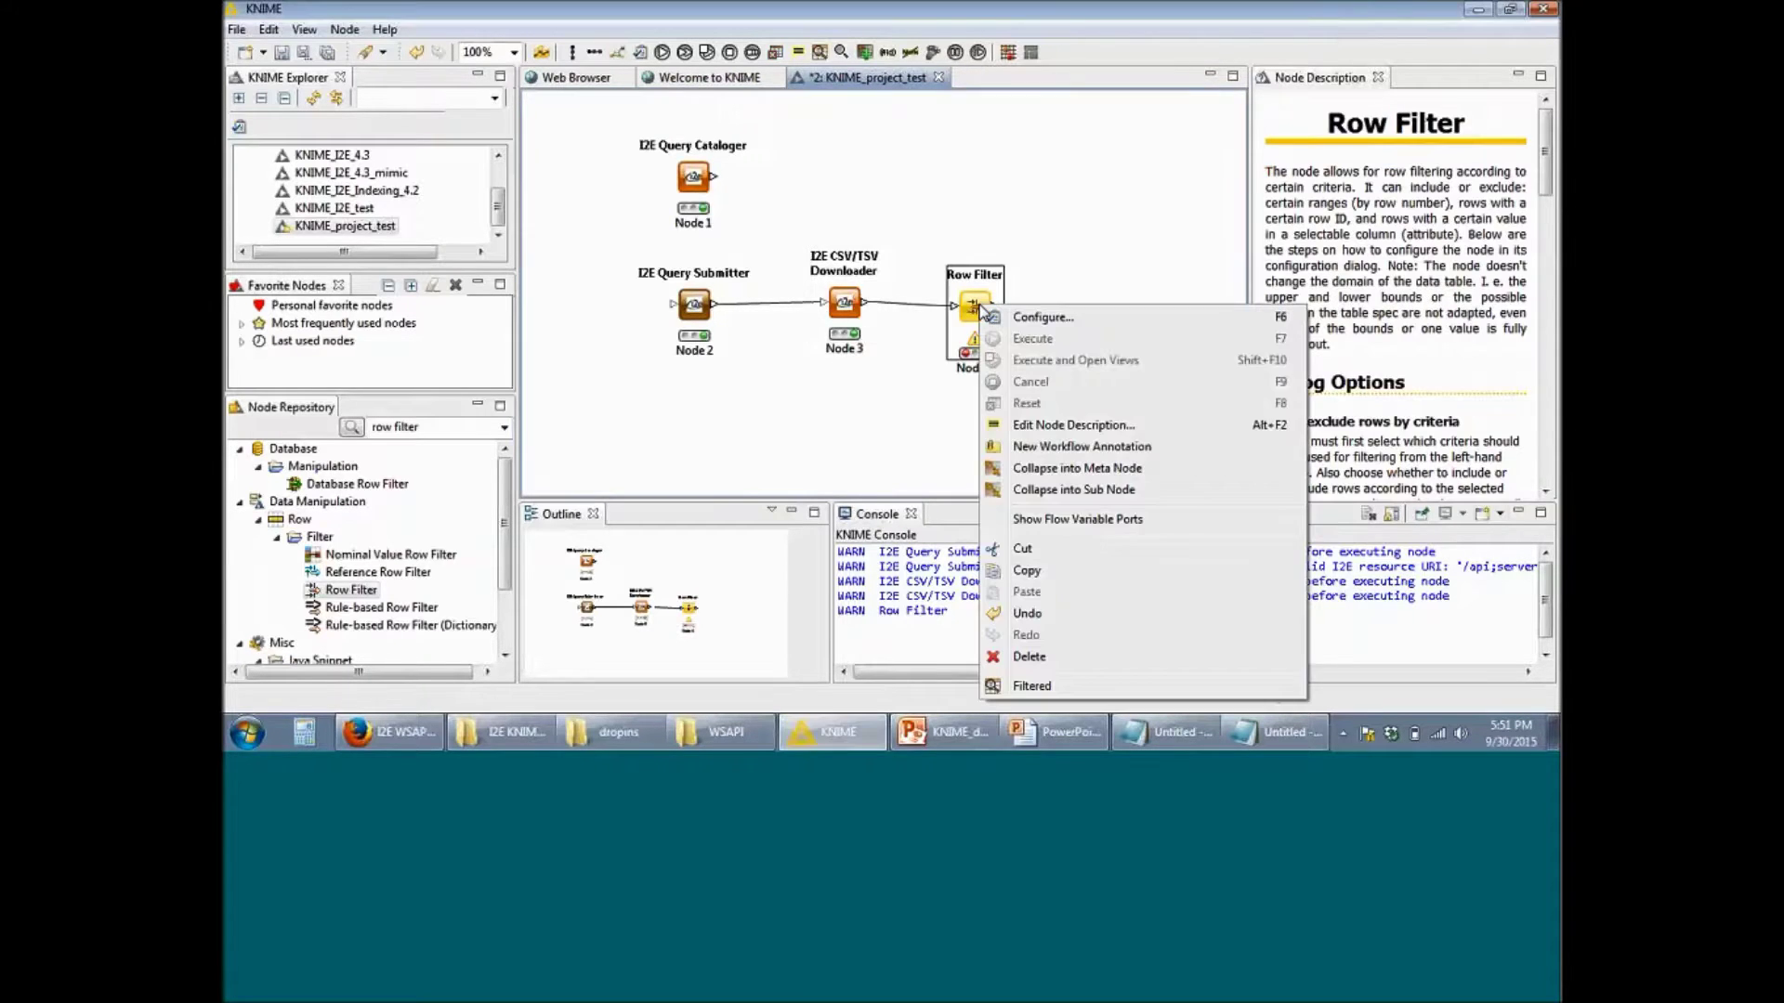
pyautogui.click(1029, 319)
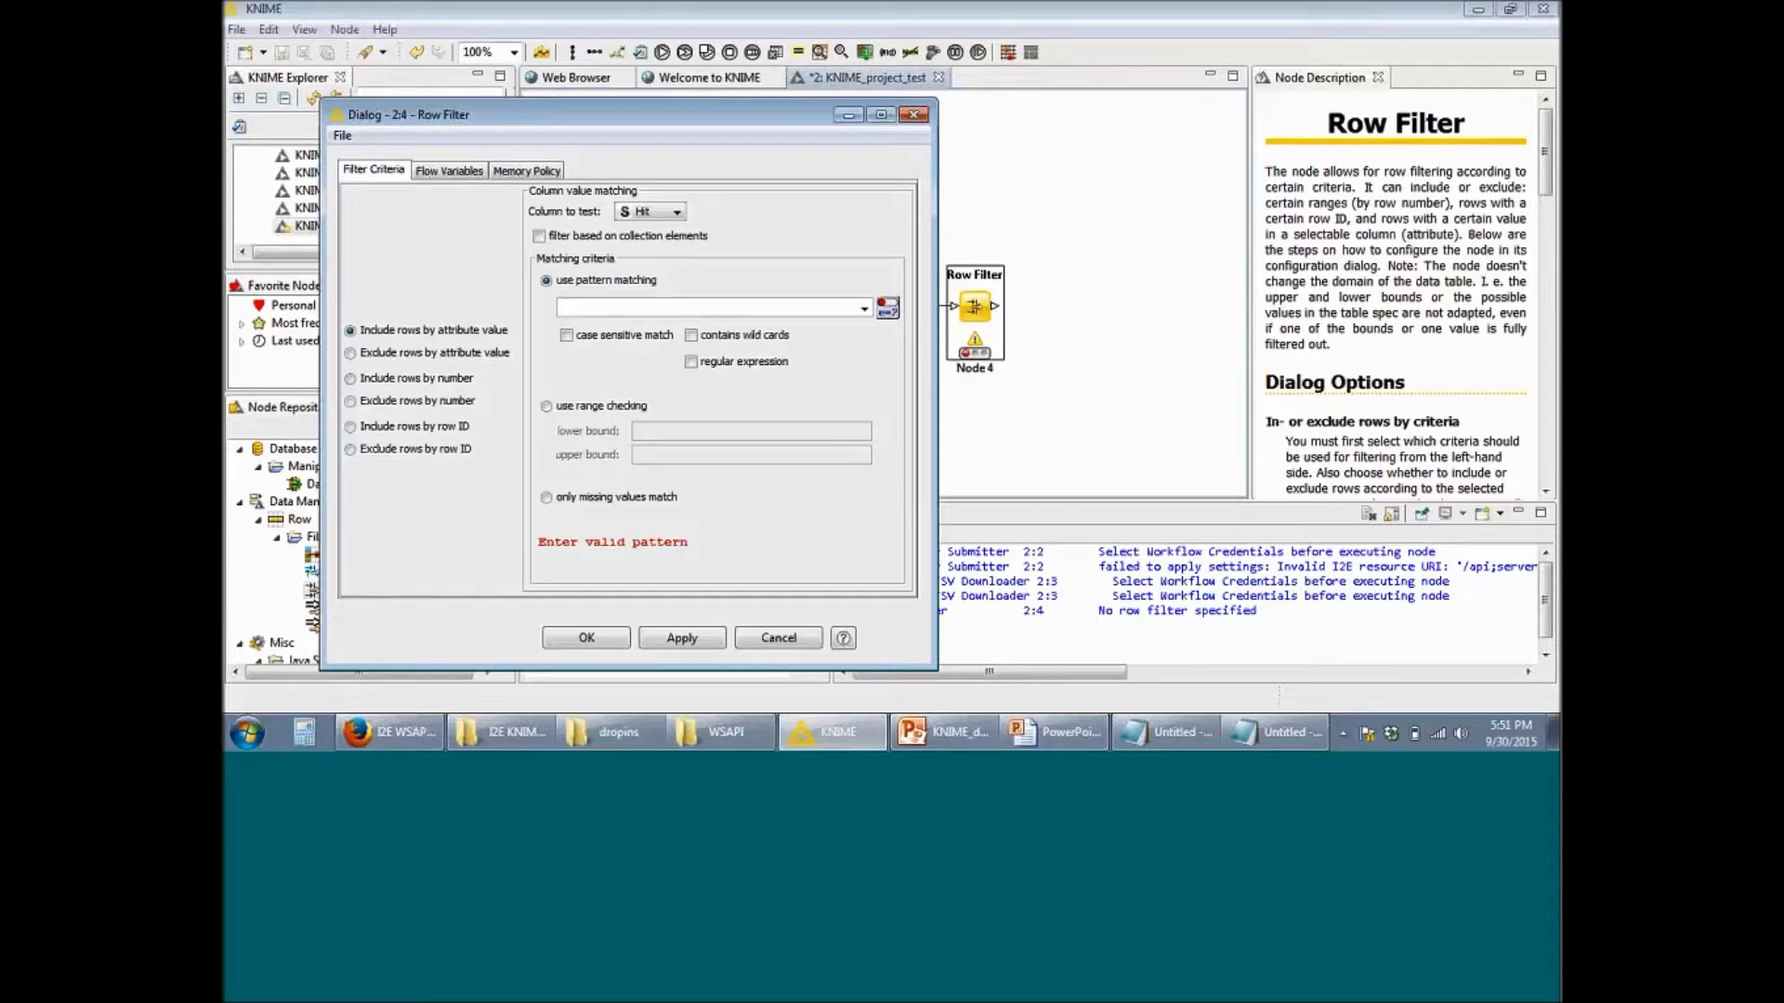
pyautogui.click(397, 379)
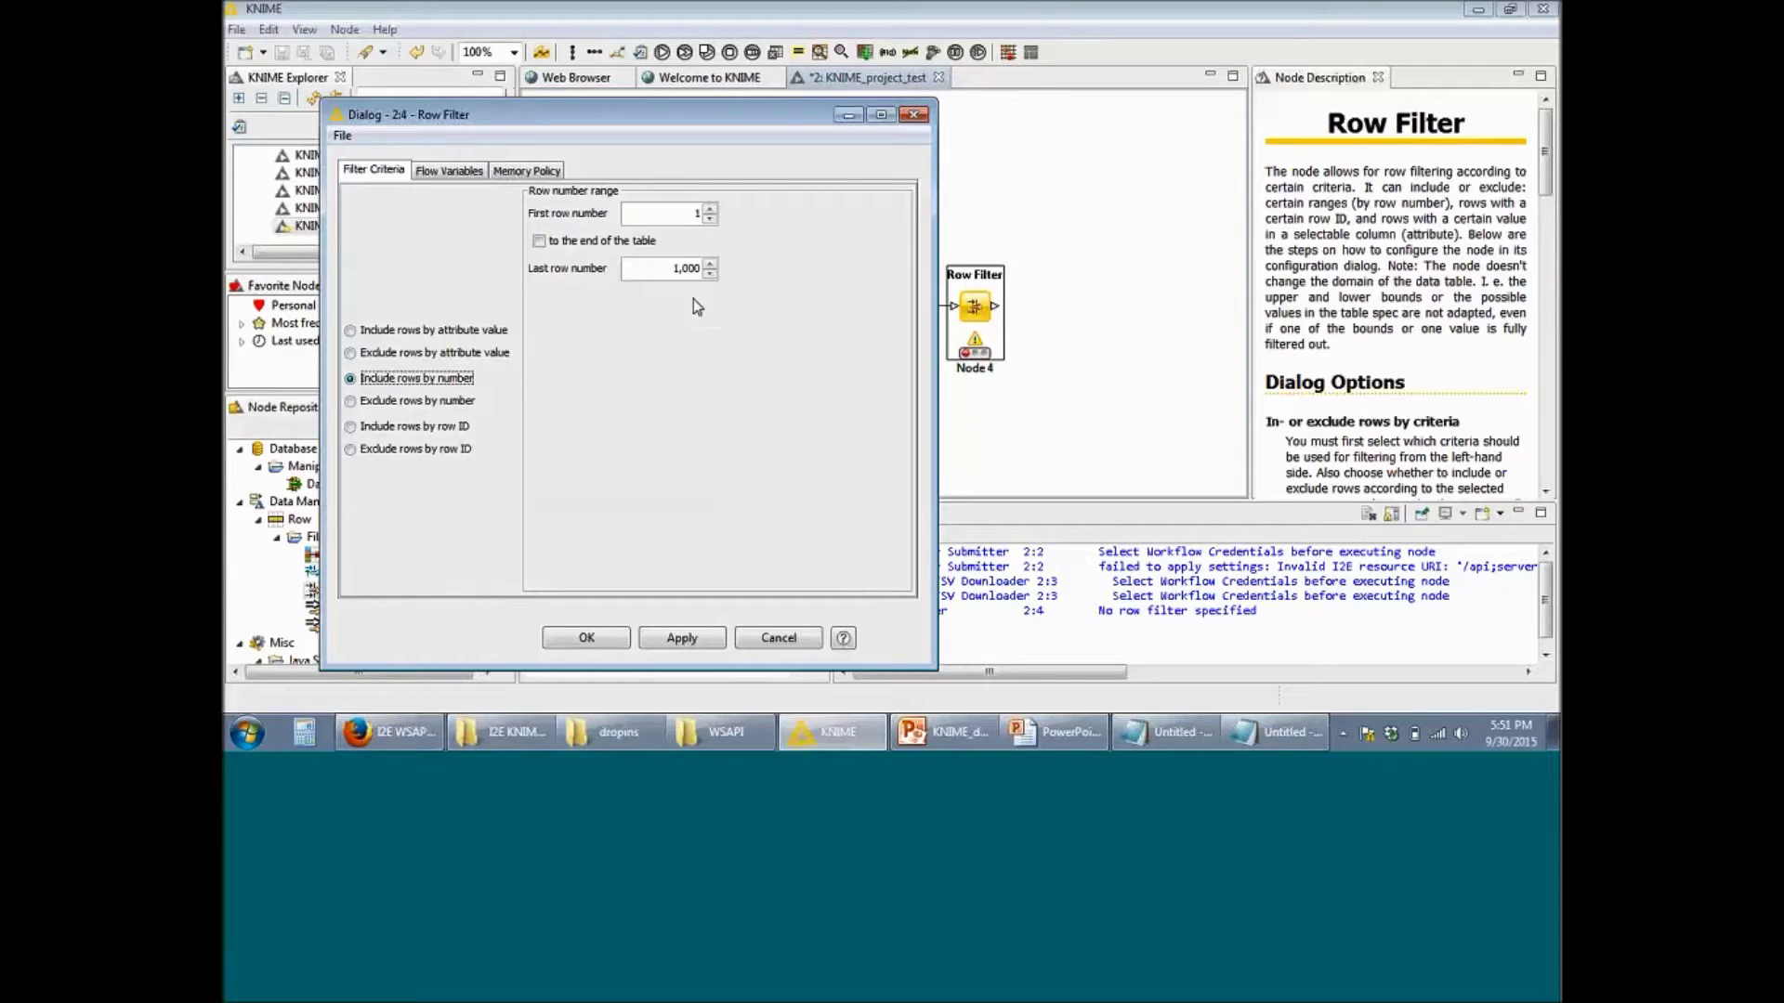
pyautogui.click(674, 274)
pyautogui.moveTo(674, 274); pyautogui.dragTo(799, 288)
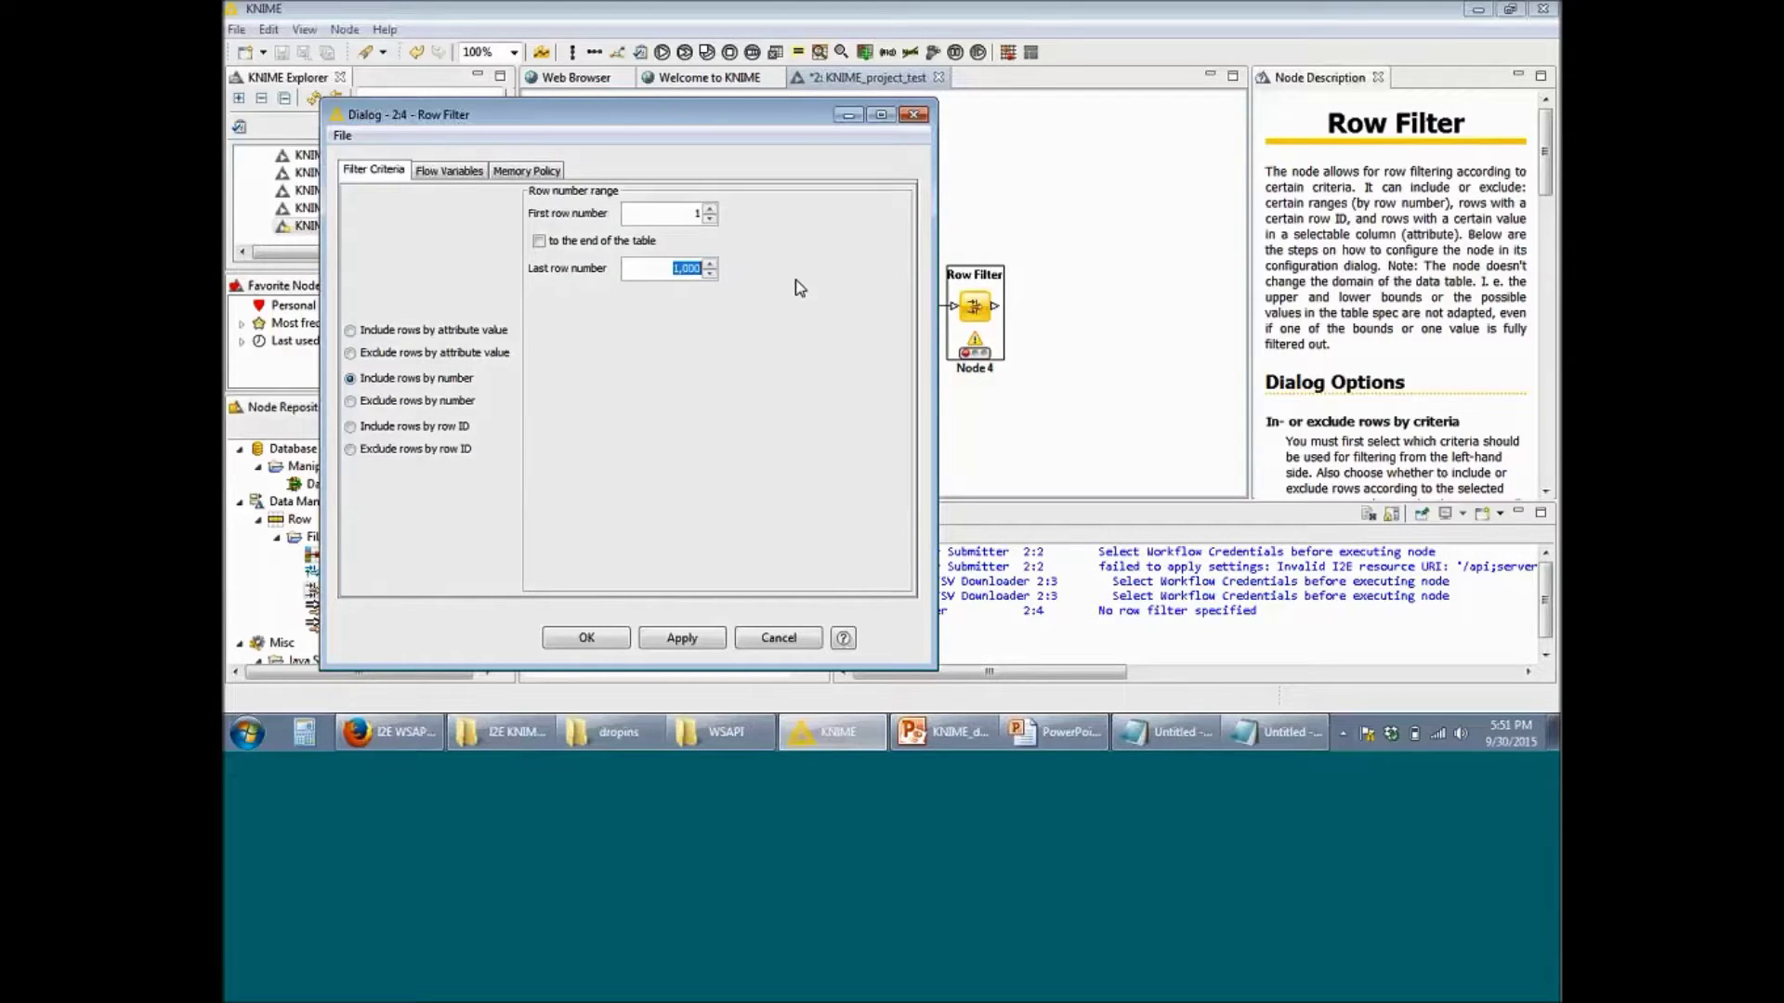
pyautogui.write('20')
pyautogui.click(684, 641)
pyautogui.click(603, 644)
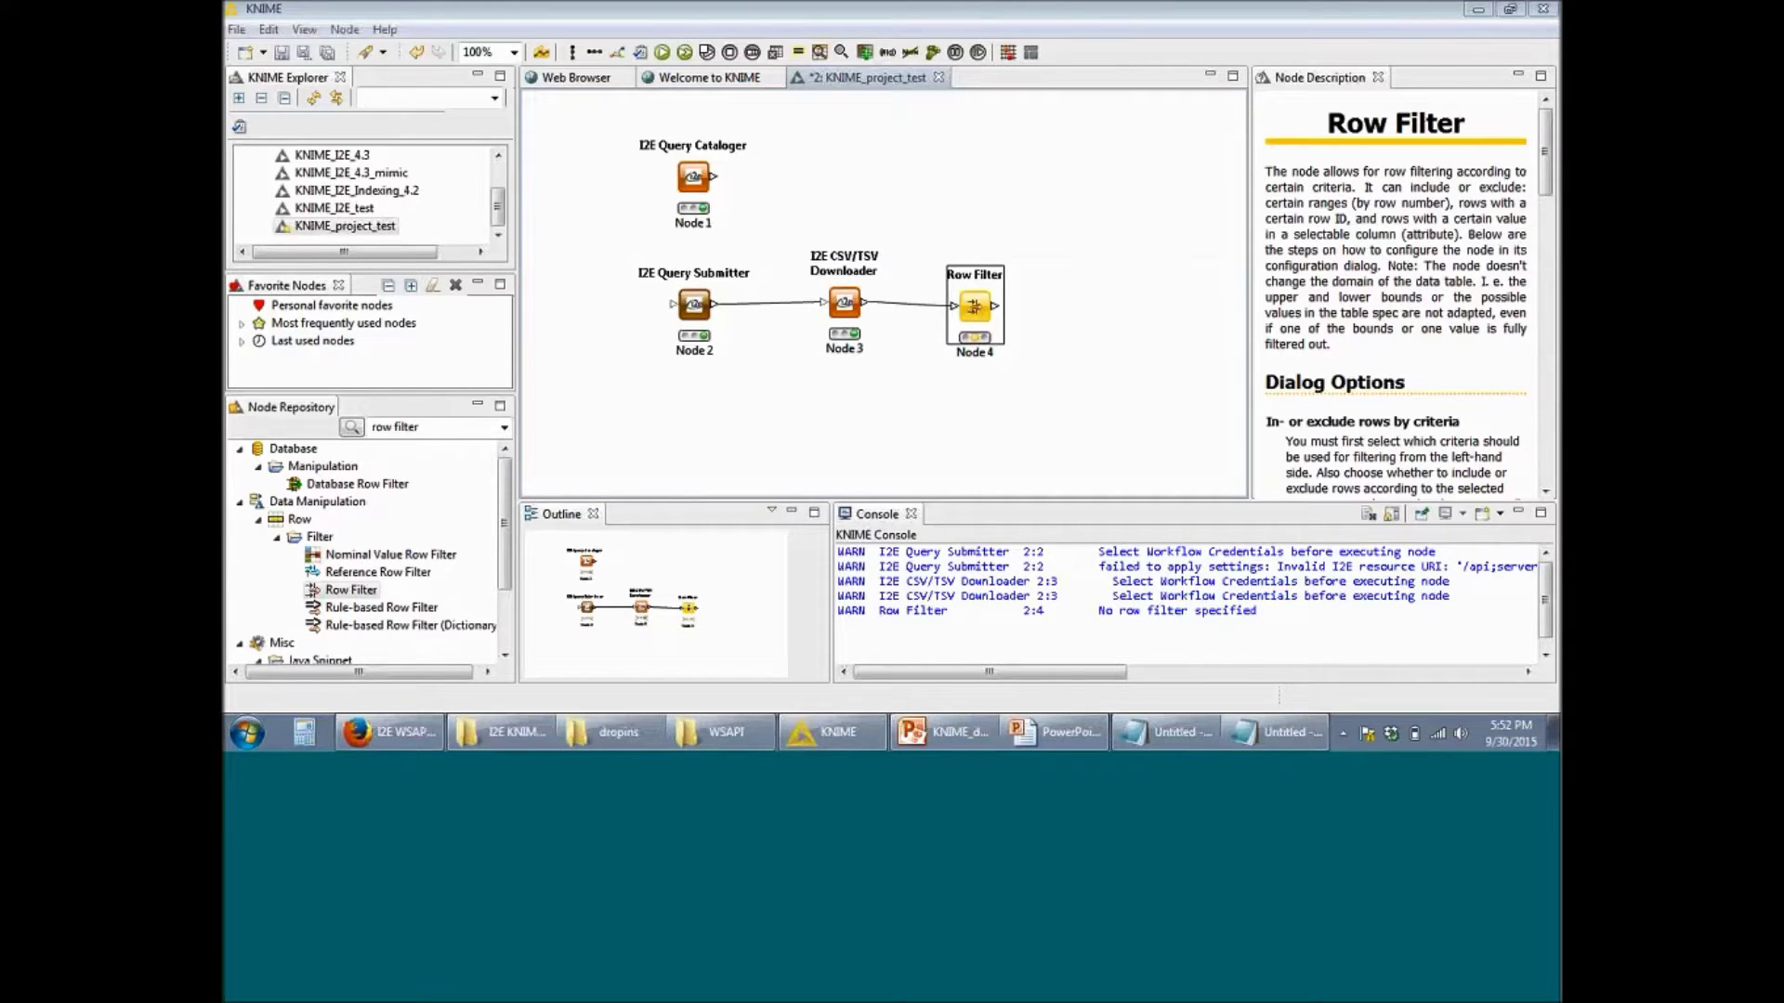
# Step: Execute the Row Filter node (Node 4) to produce the filtered table of rows 1–20
pyautogui.rightClick(973, 306)
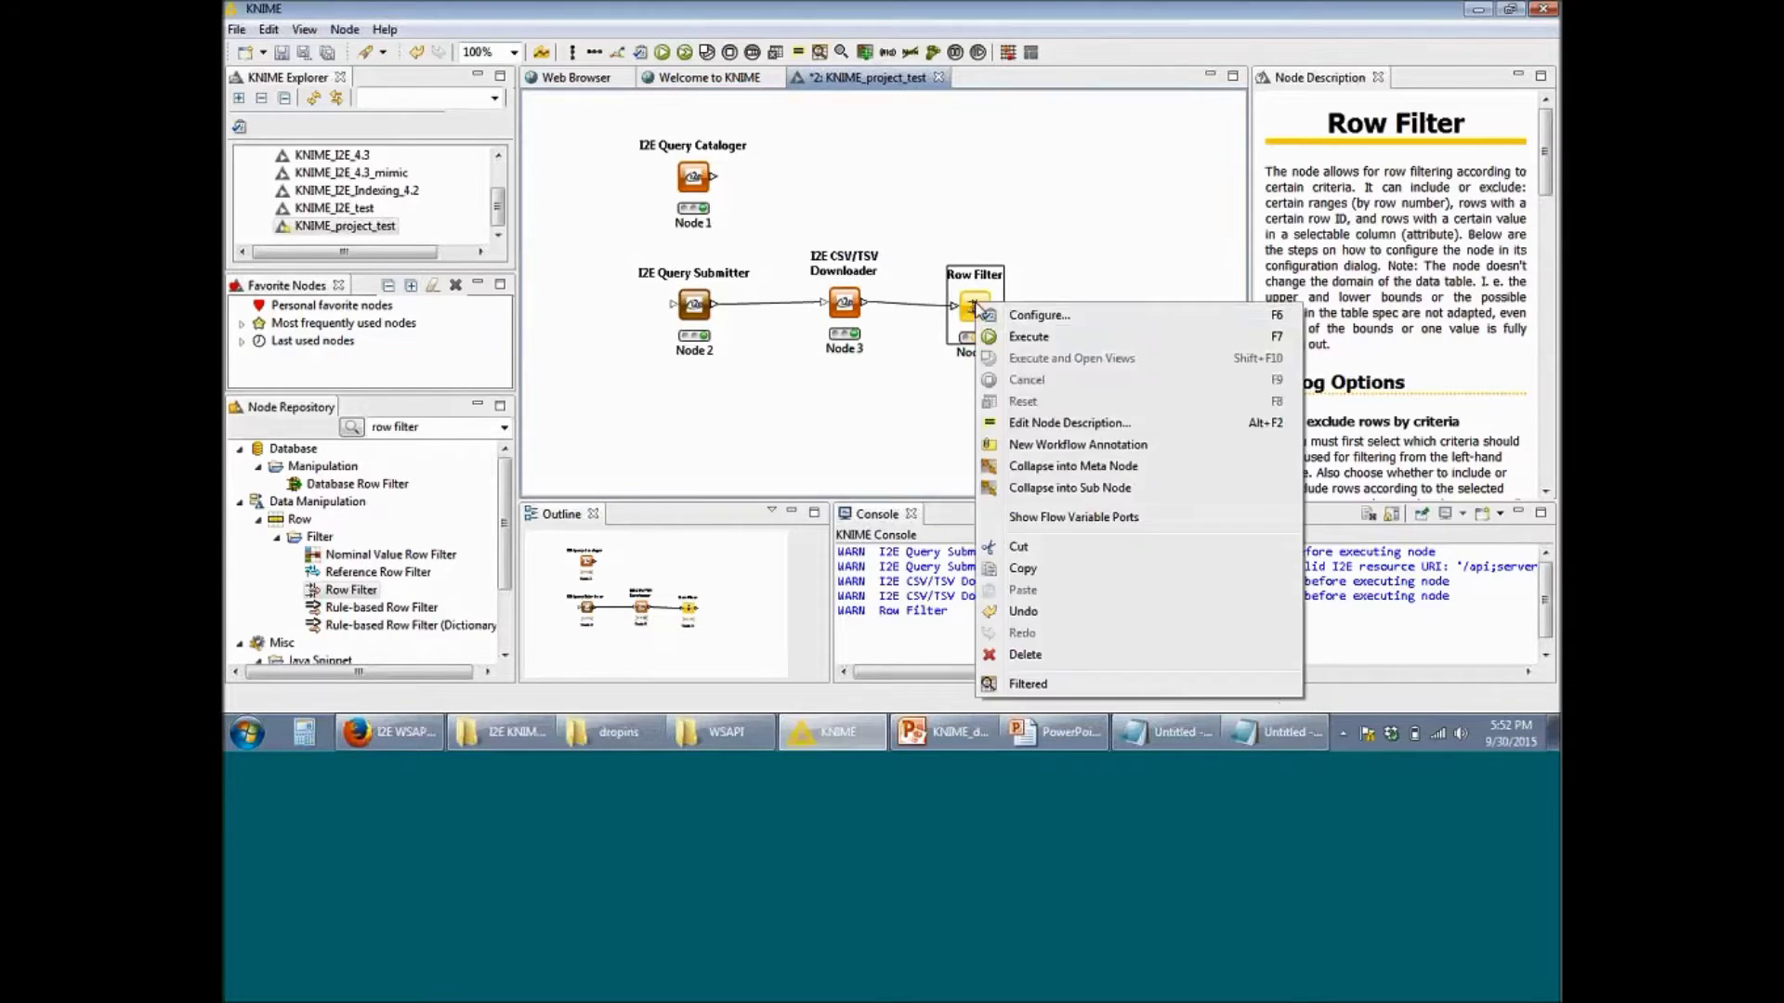
pyautogui.click(1033, 337)
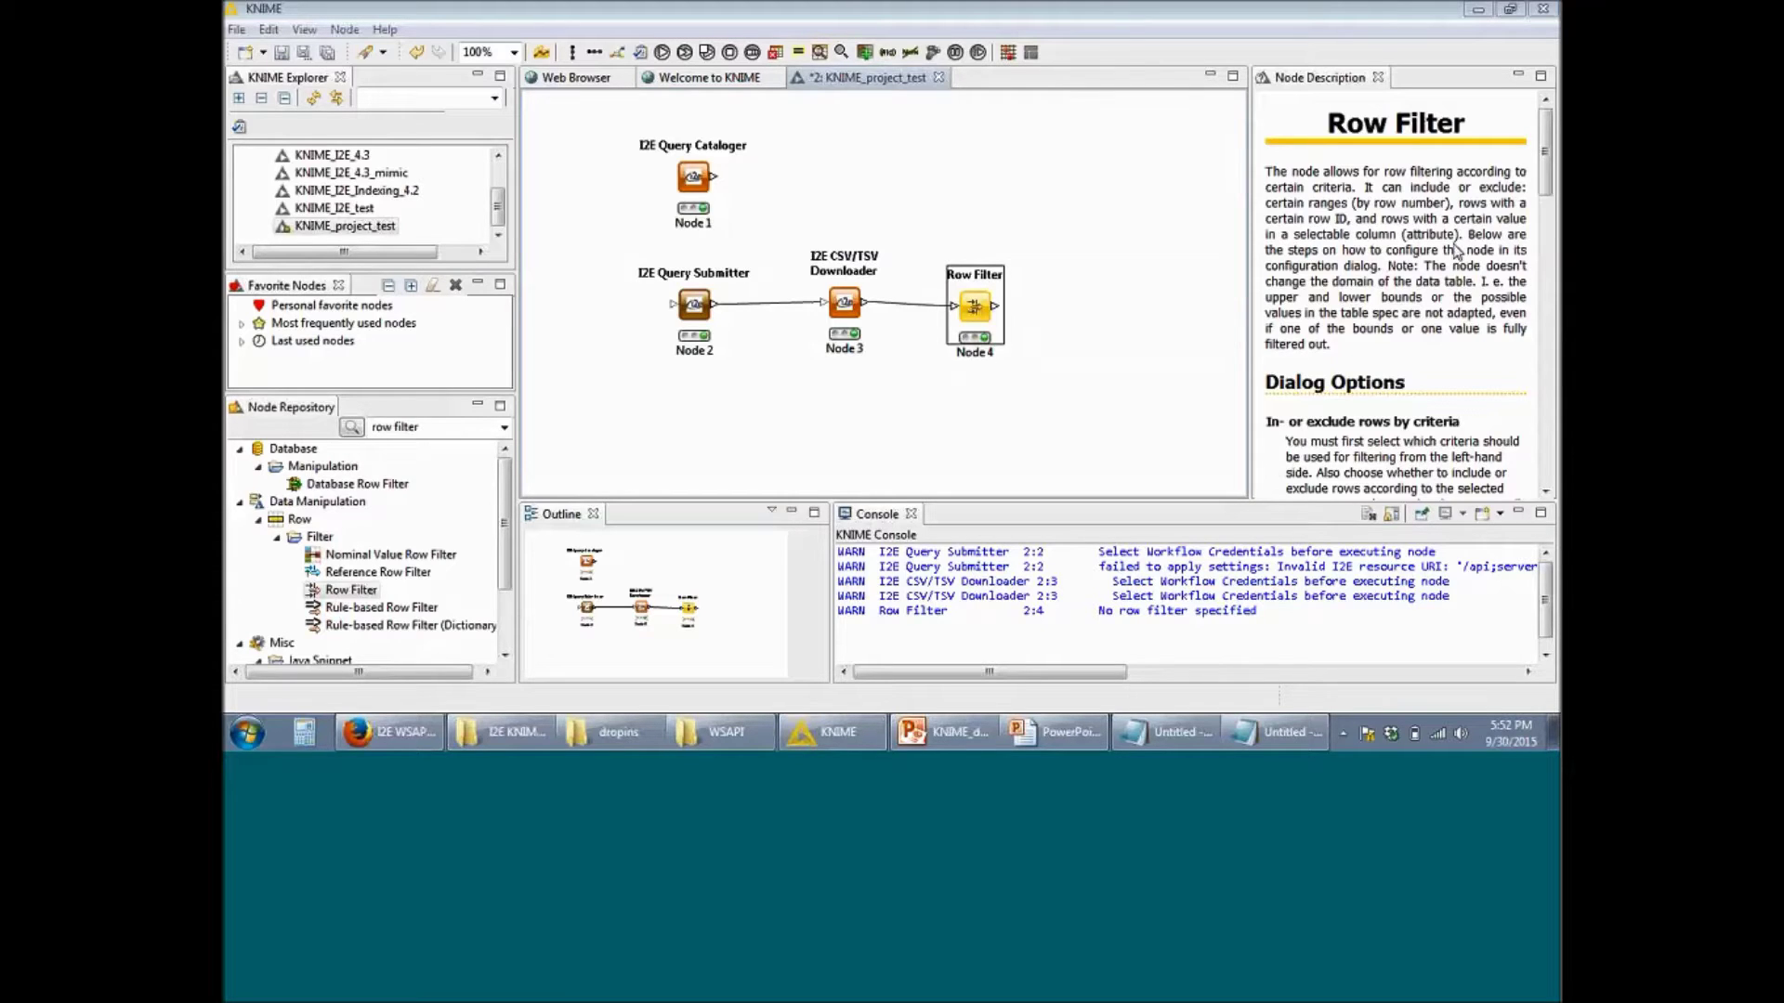
pyautogui.click(437, 431)
# Step: Search 'Pie chart', place a Pie chart (interactive) node, and connect the Row Filter output to it
pyautogui.click(436, 431)
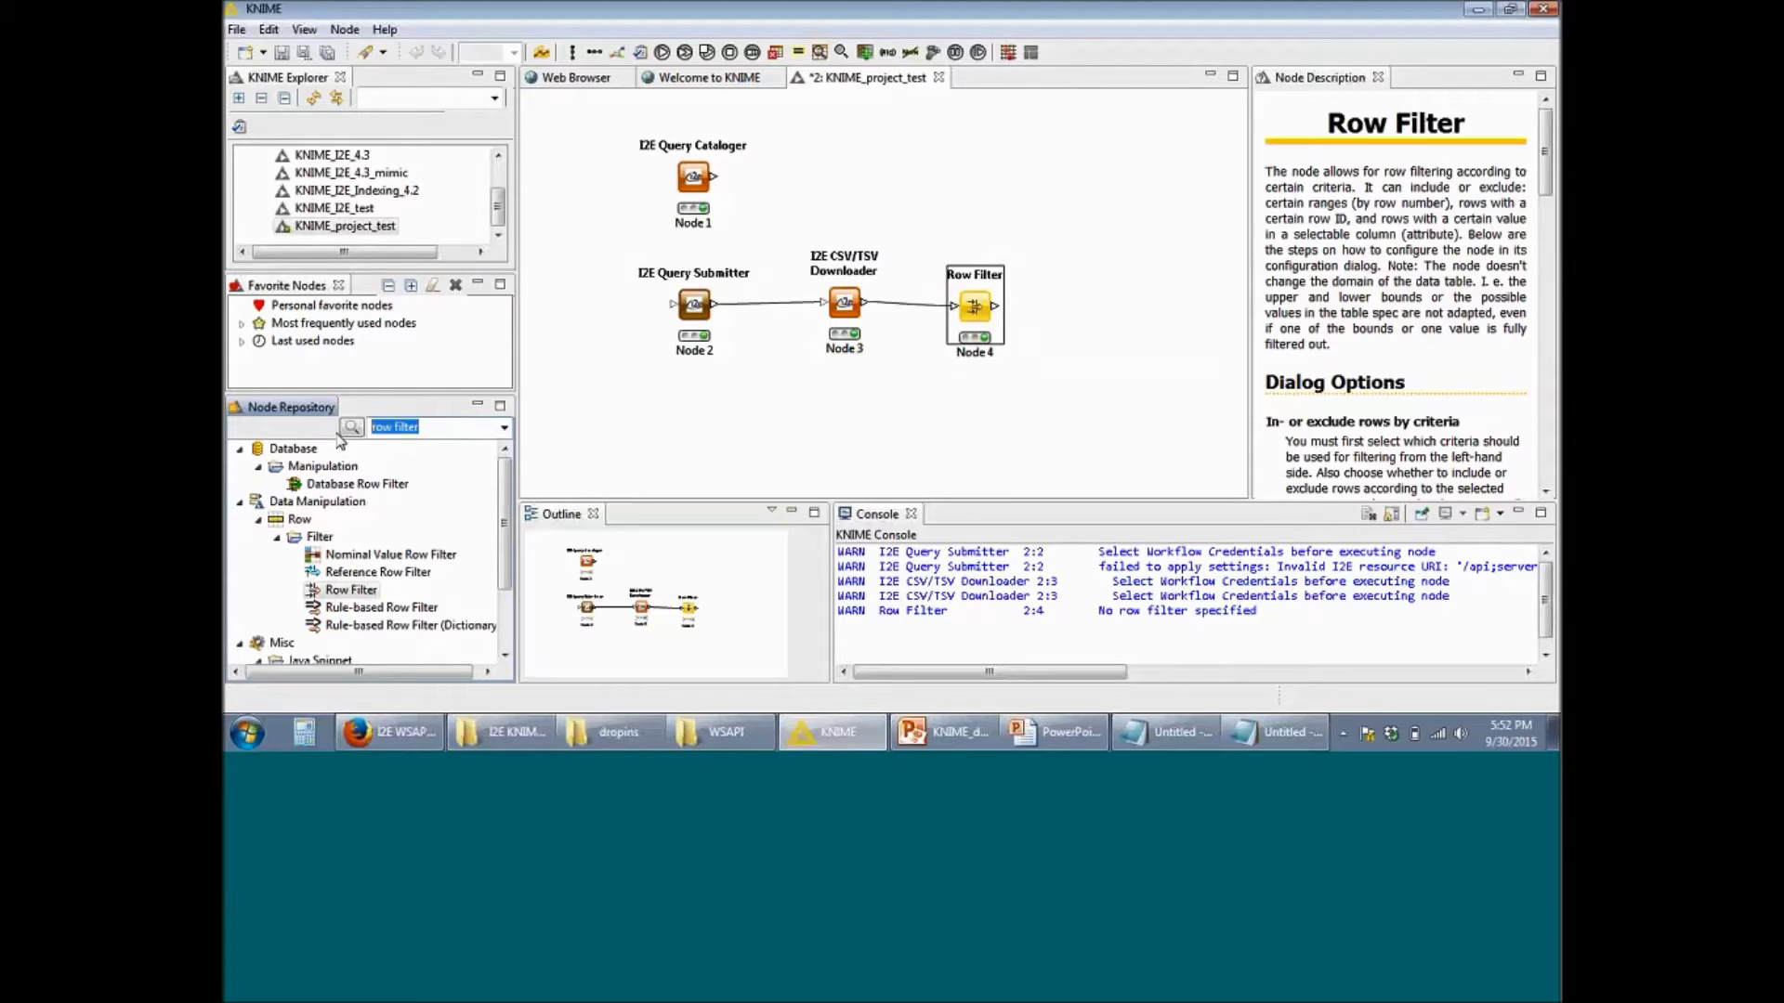
pyautogui.write('Pie chart')
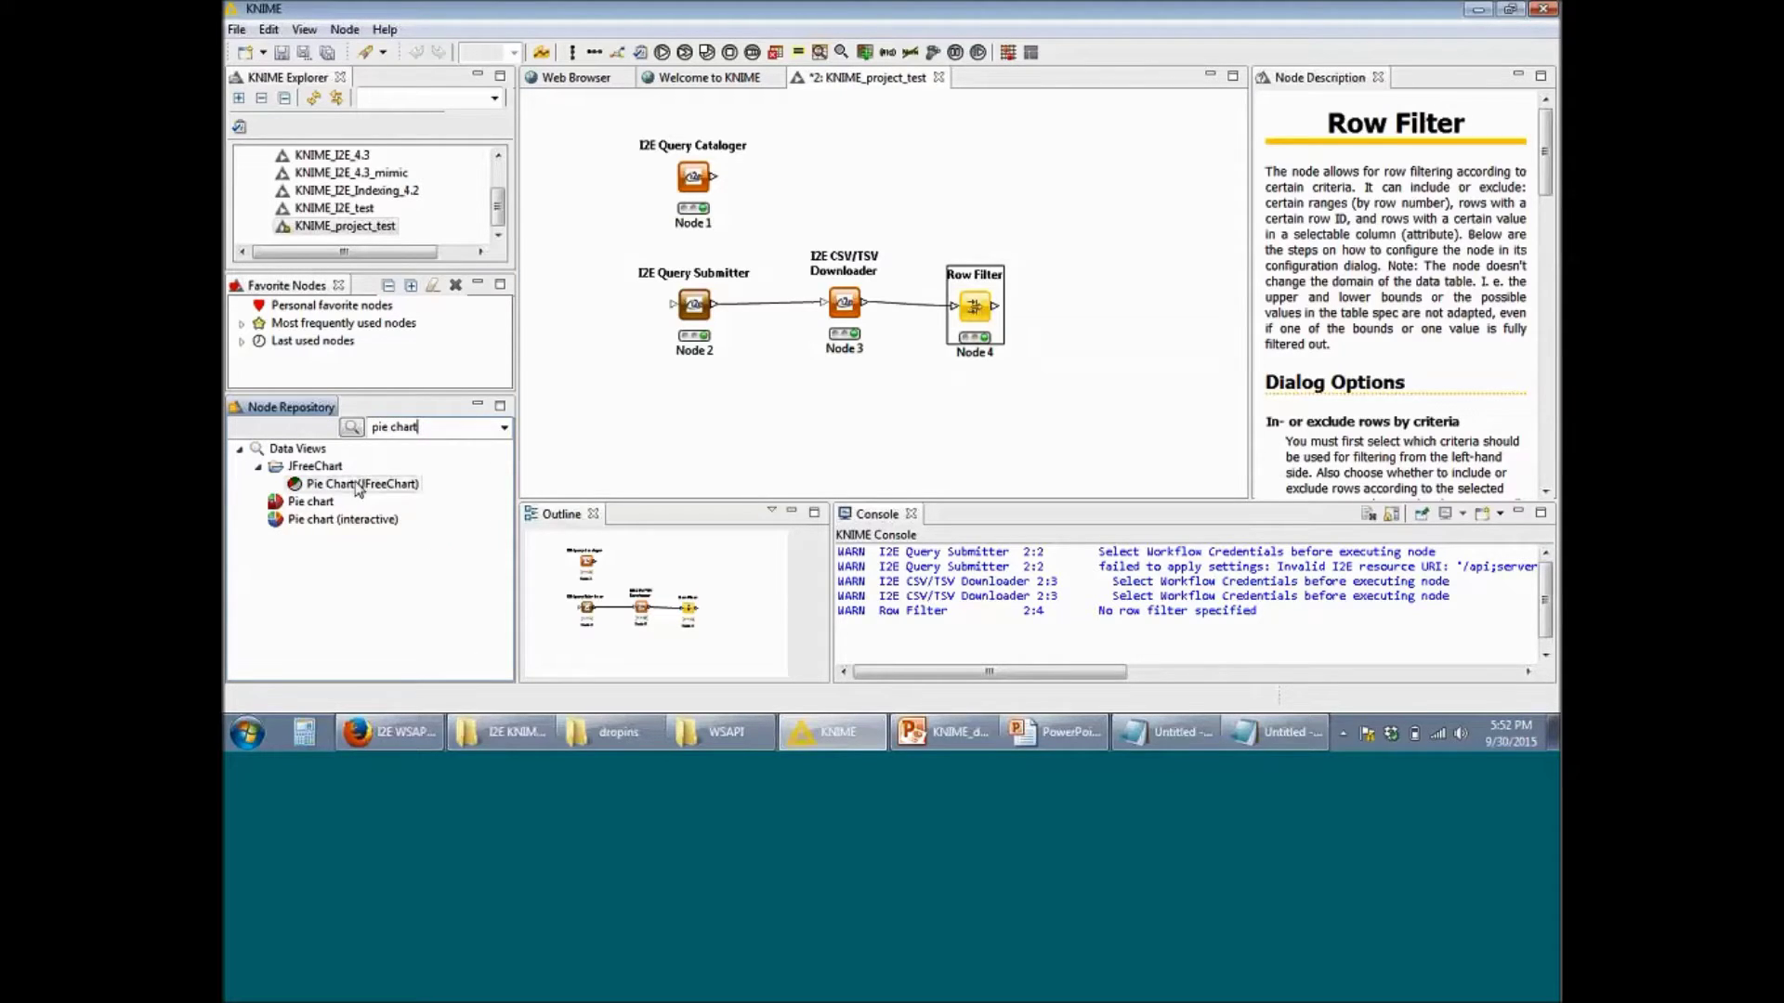
pyautogui.moveTo(342, 519); pyautogui.dragTo(1106, 307)
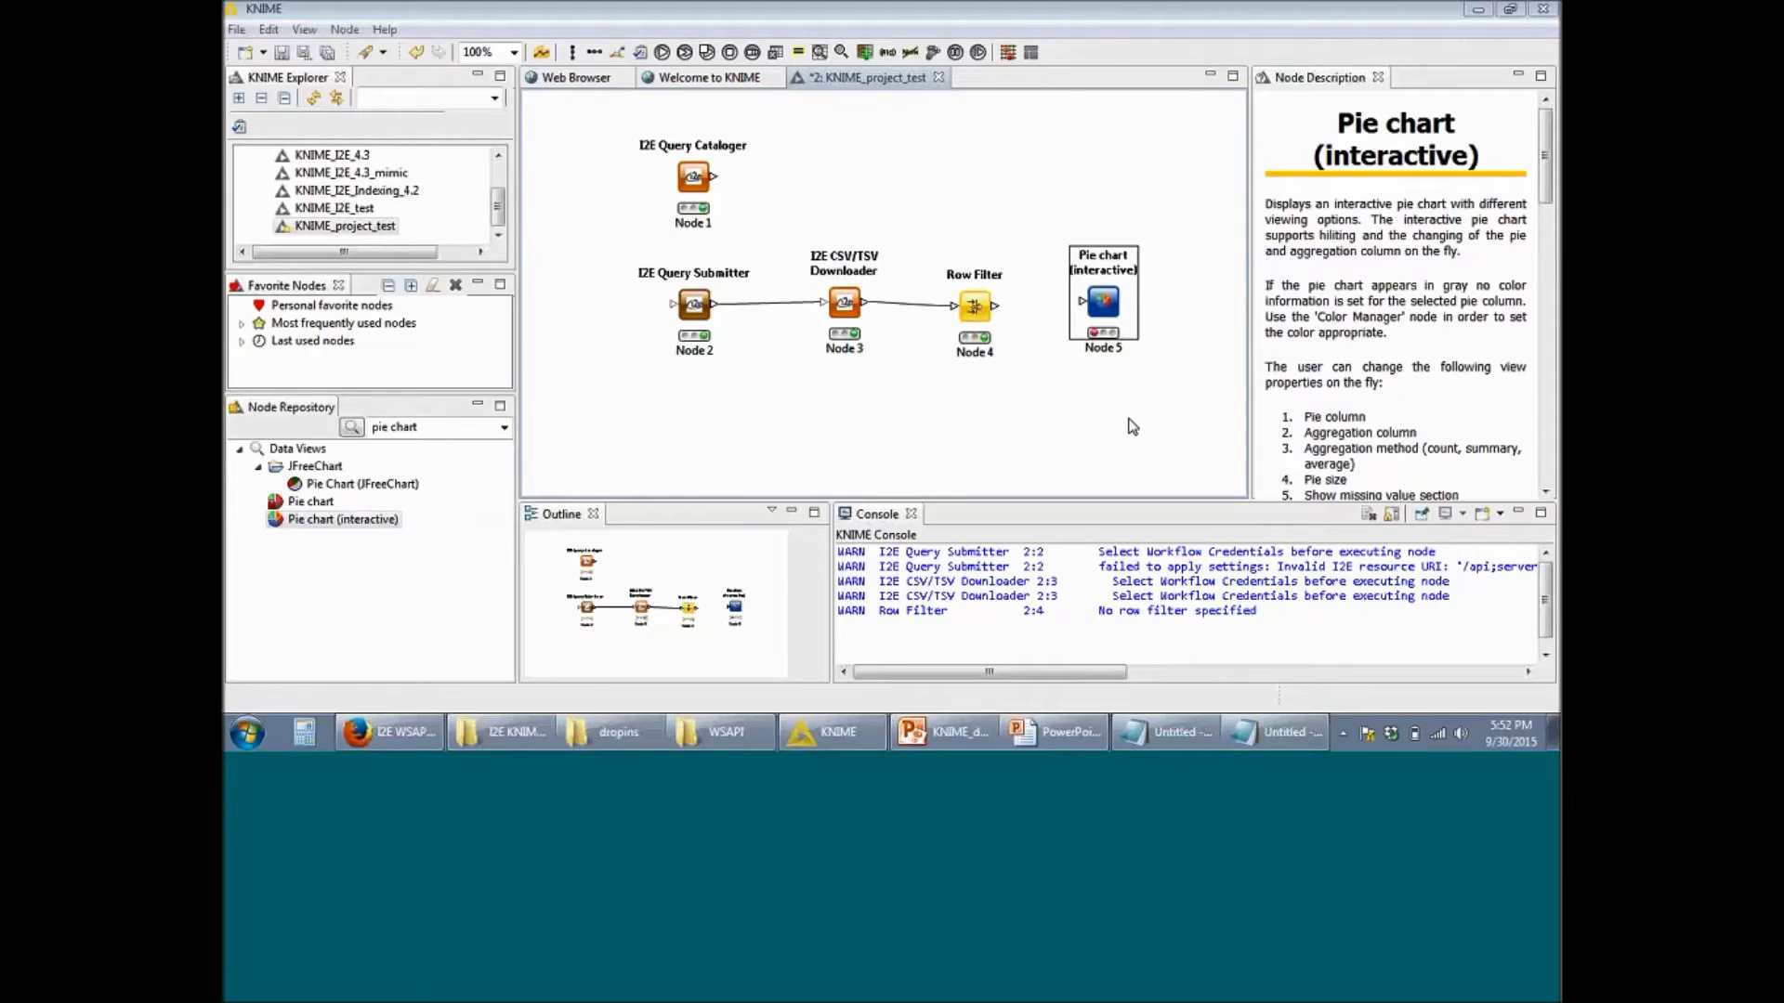
pyautogui.moveTo(997, 313); pyautogui.dragTo(1082, 301)
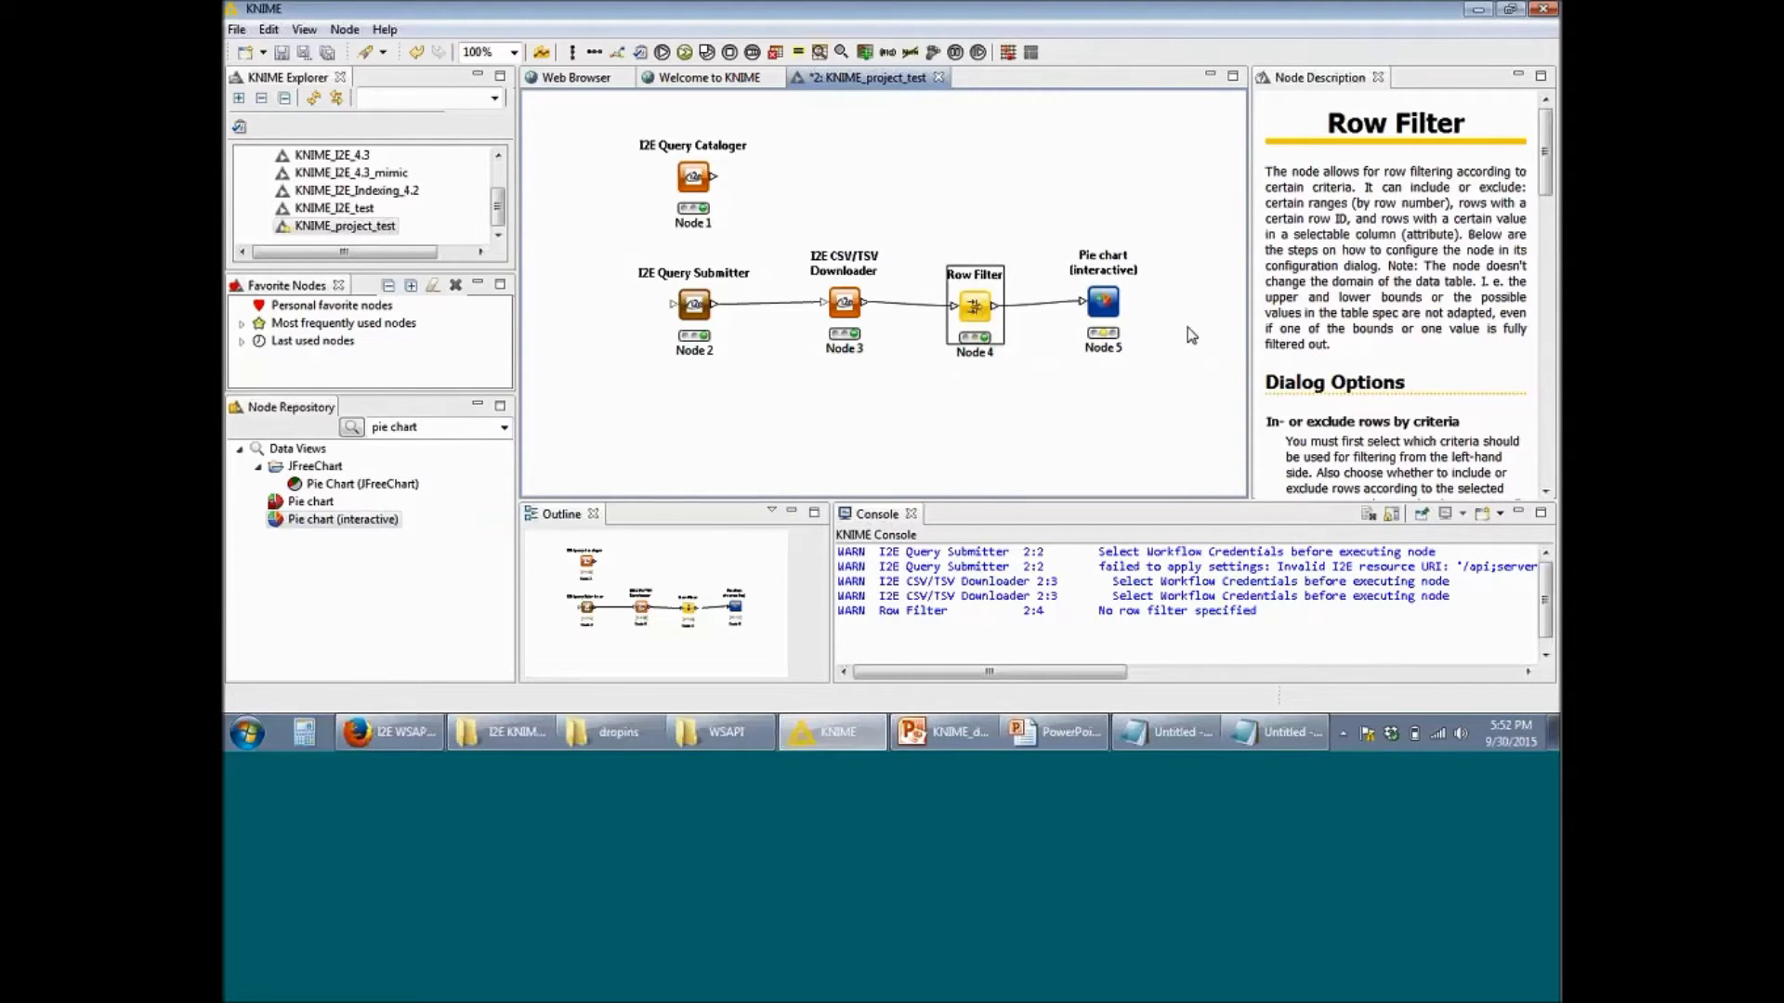
pyautogui.rightClick(1105, 303)
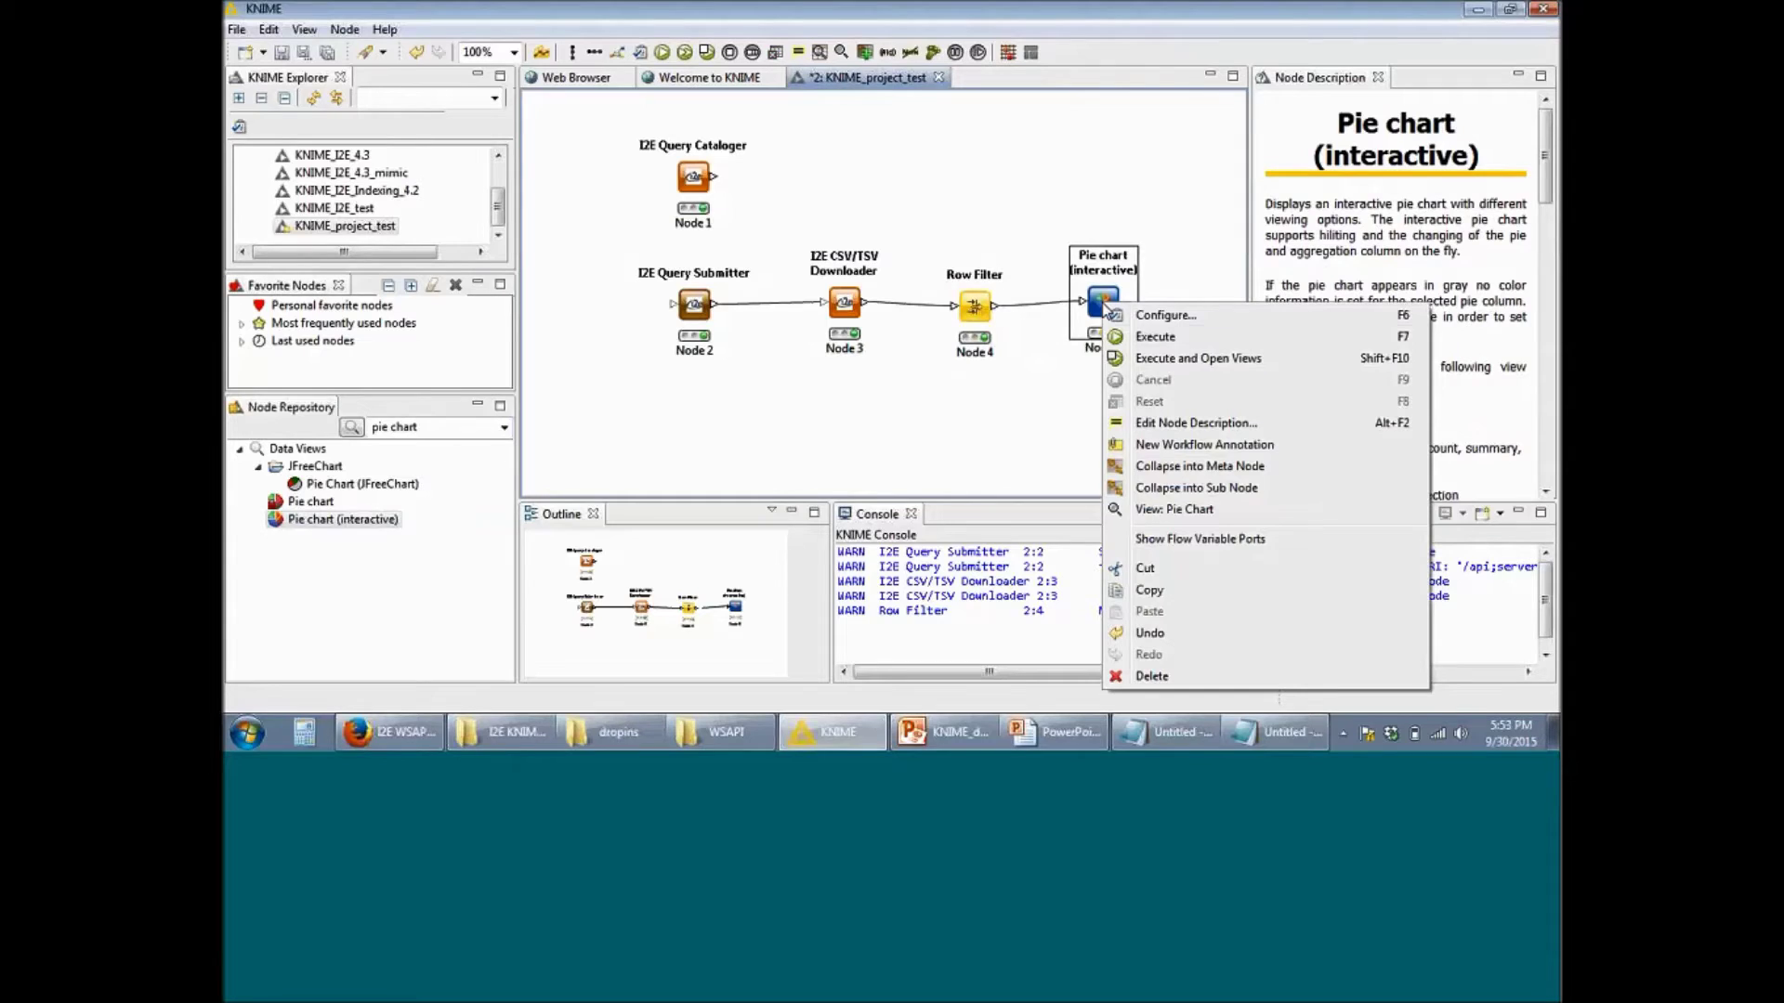
# Step: Execute the Pie chart (interactive) node, Node 5, at the end of the workflow
pyautogui.click(1171, 340)
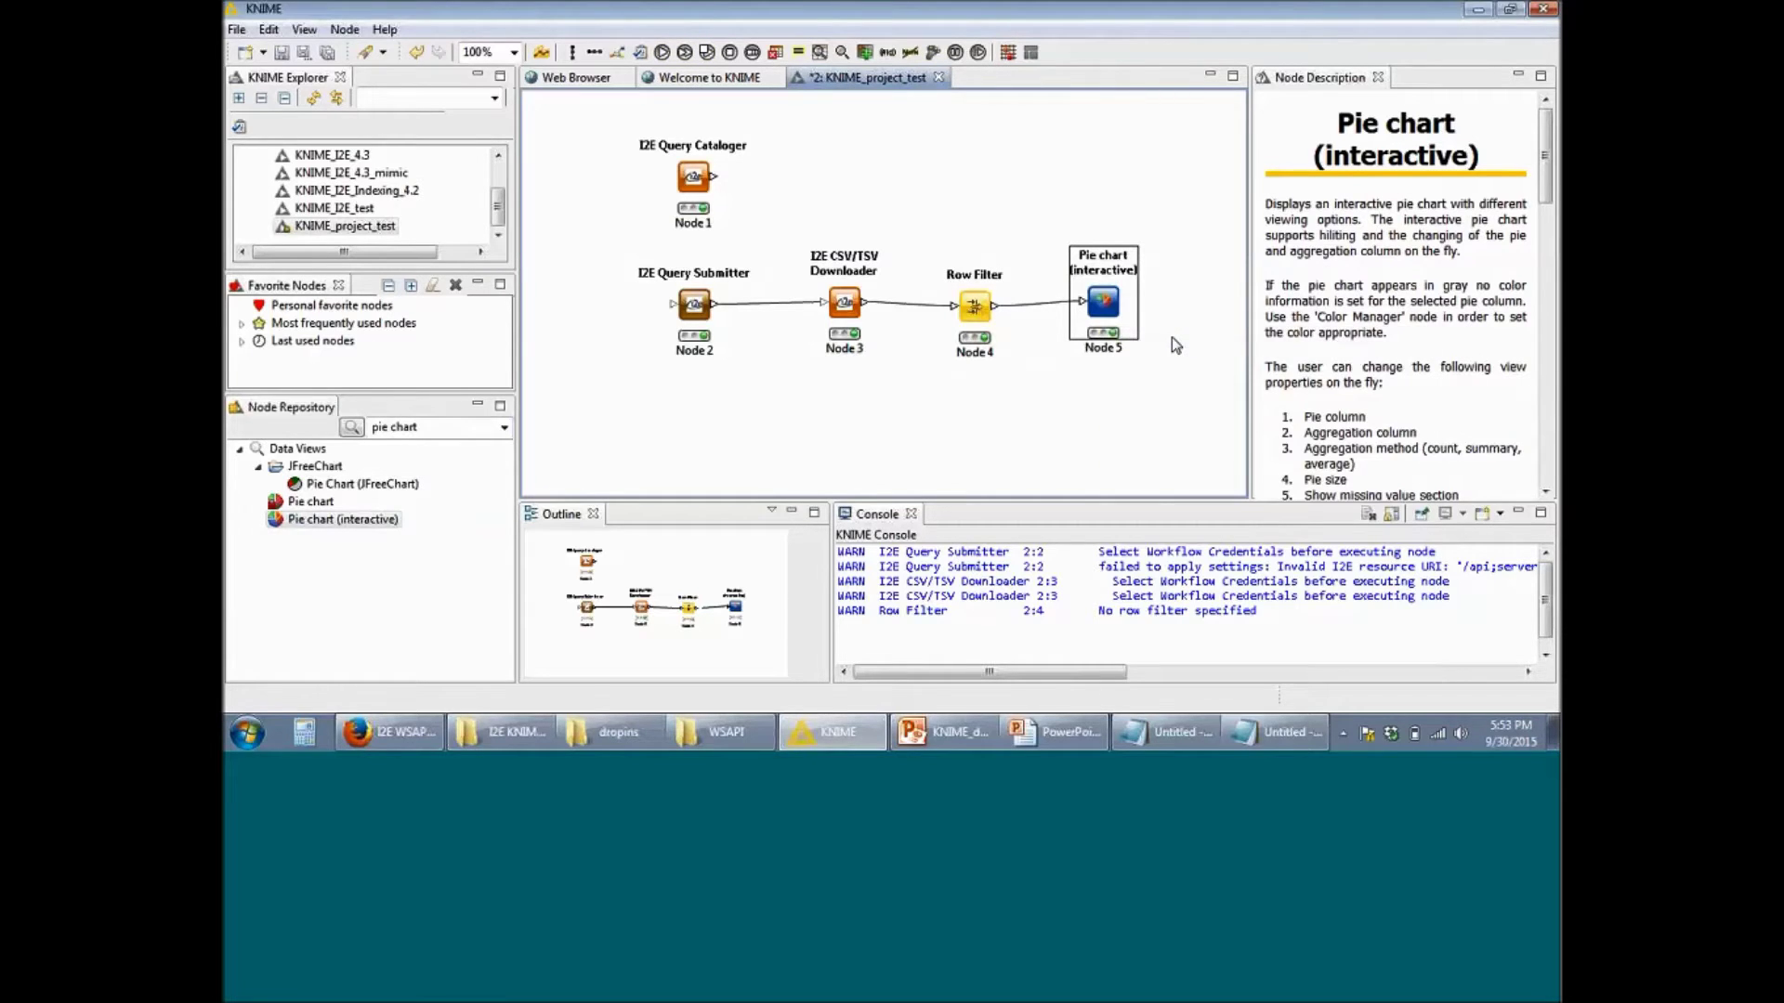
pyautogui.rightClick(1112, 311)
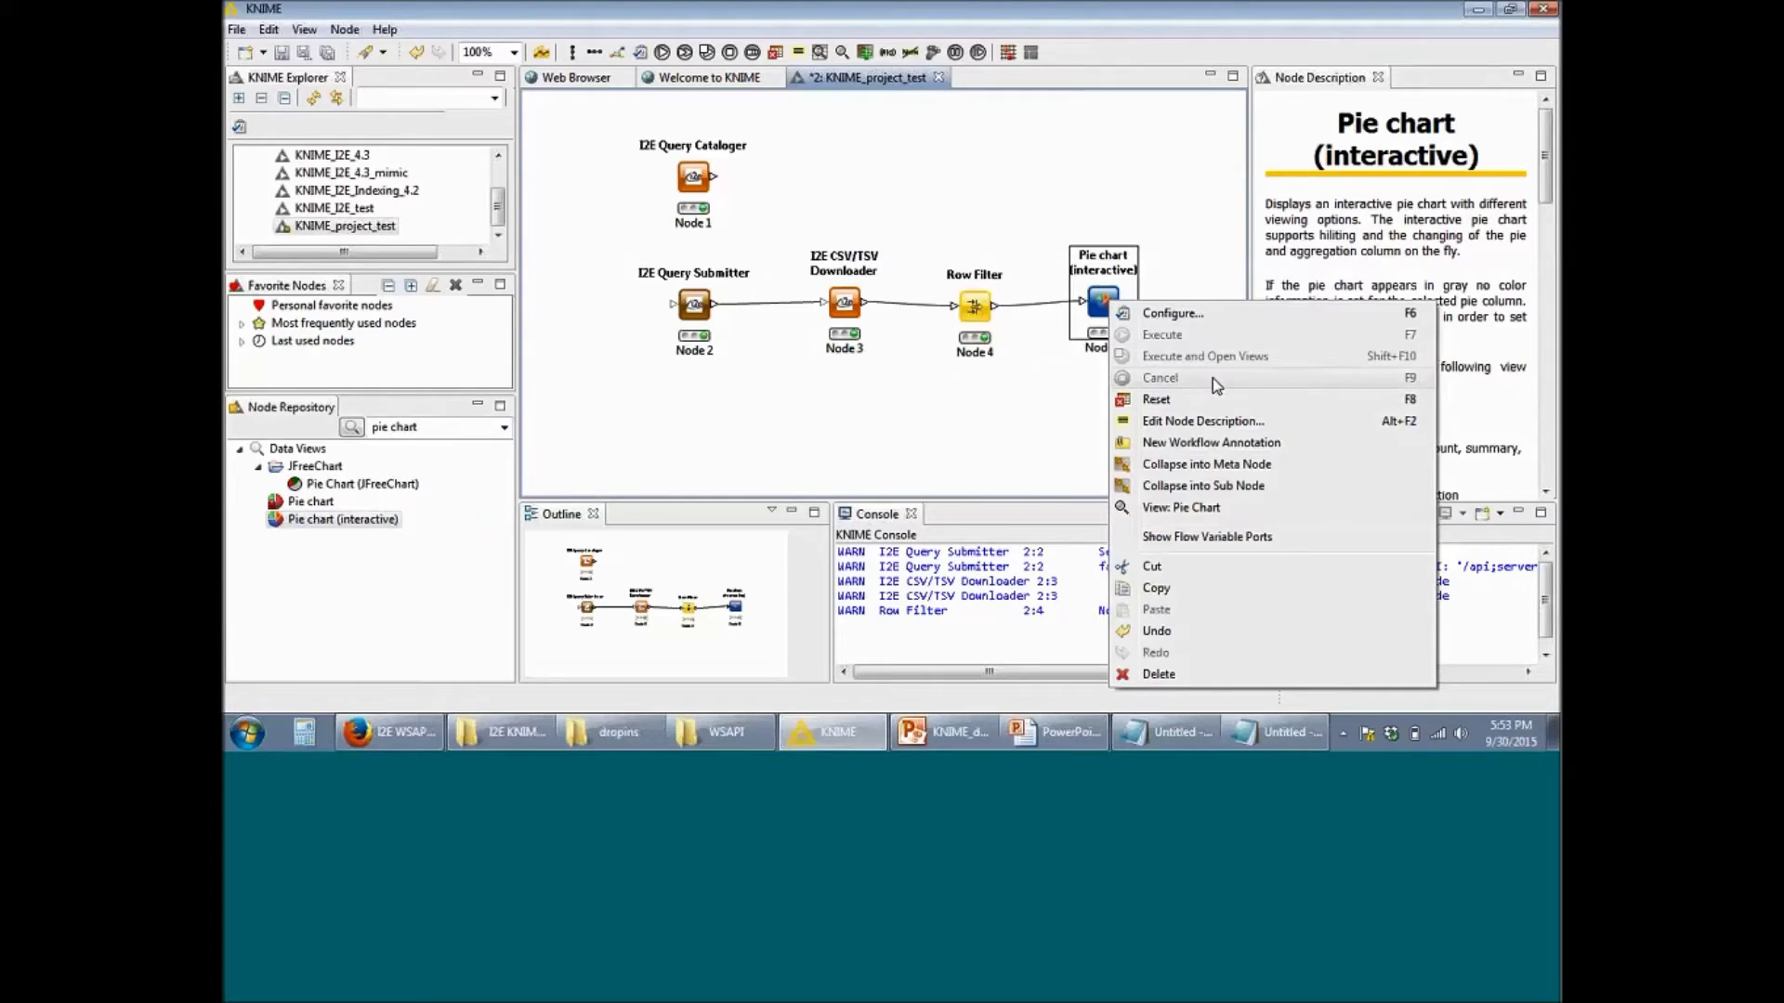
pyautogui.click(1222, 516)
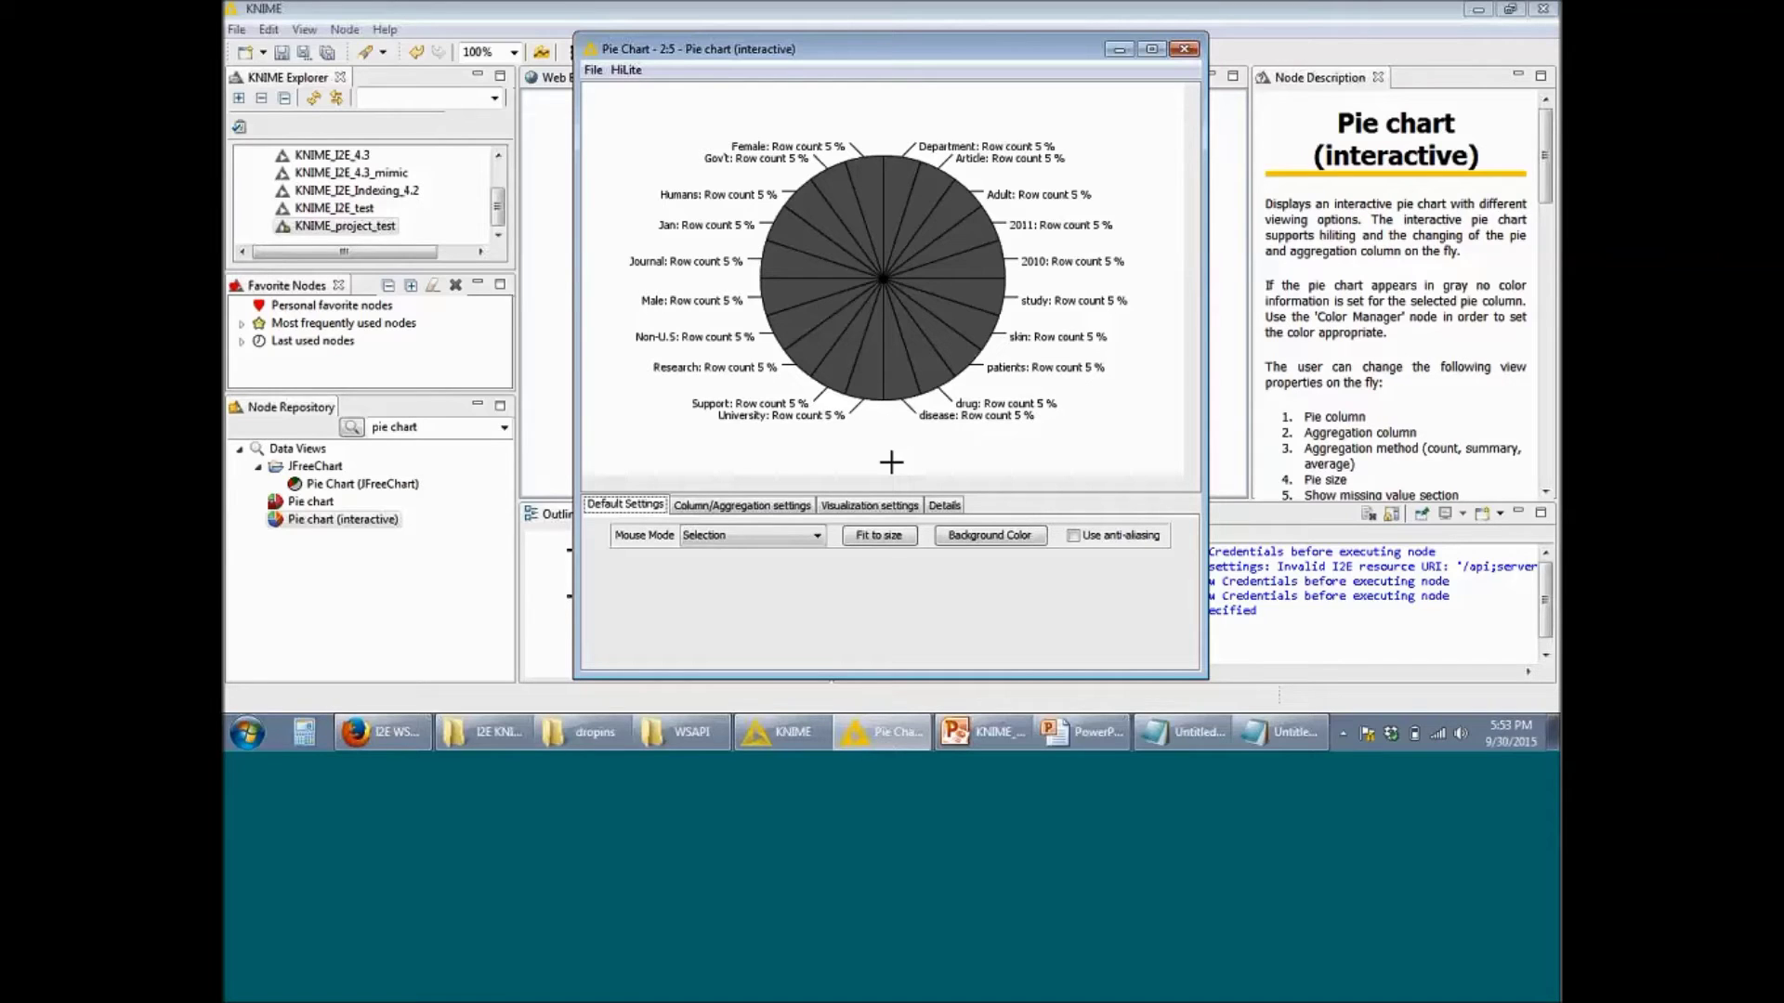
pyautogui.click(1489, 234)
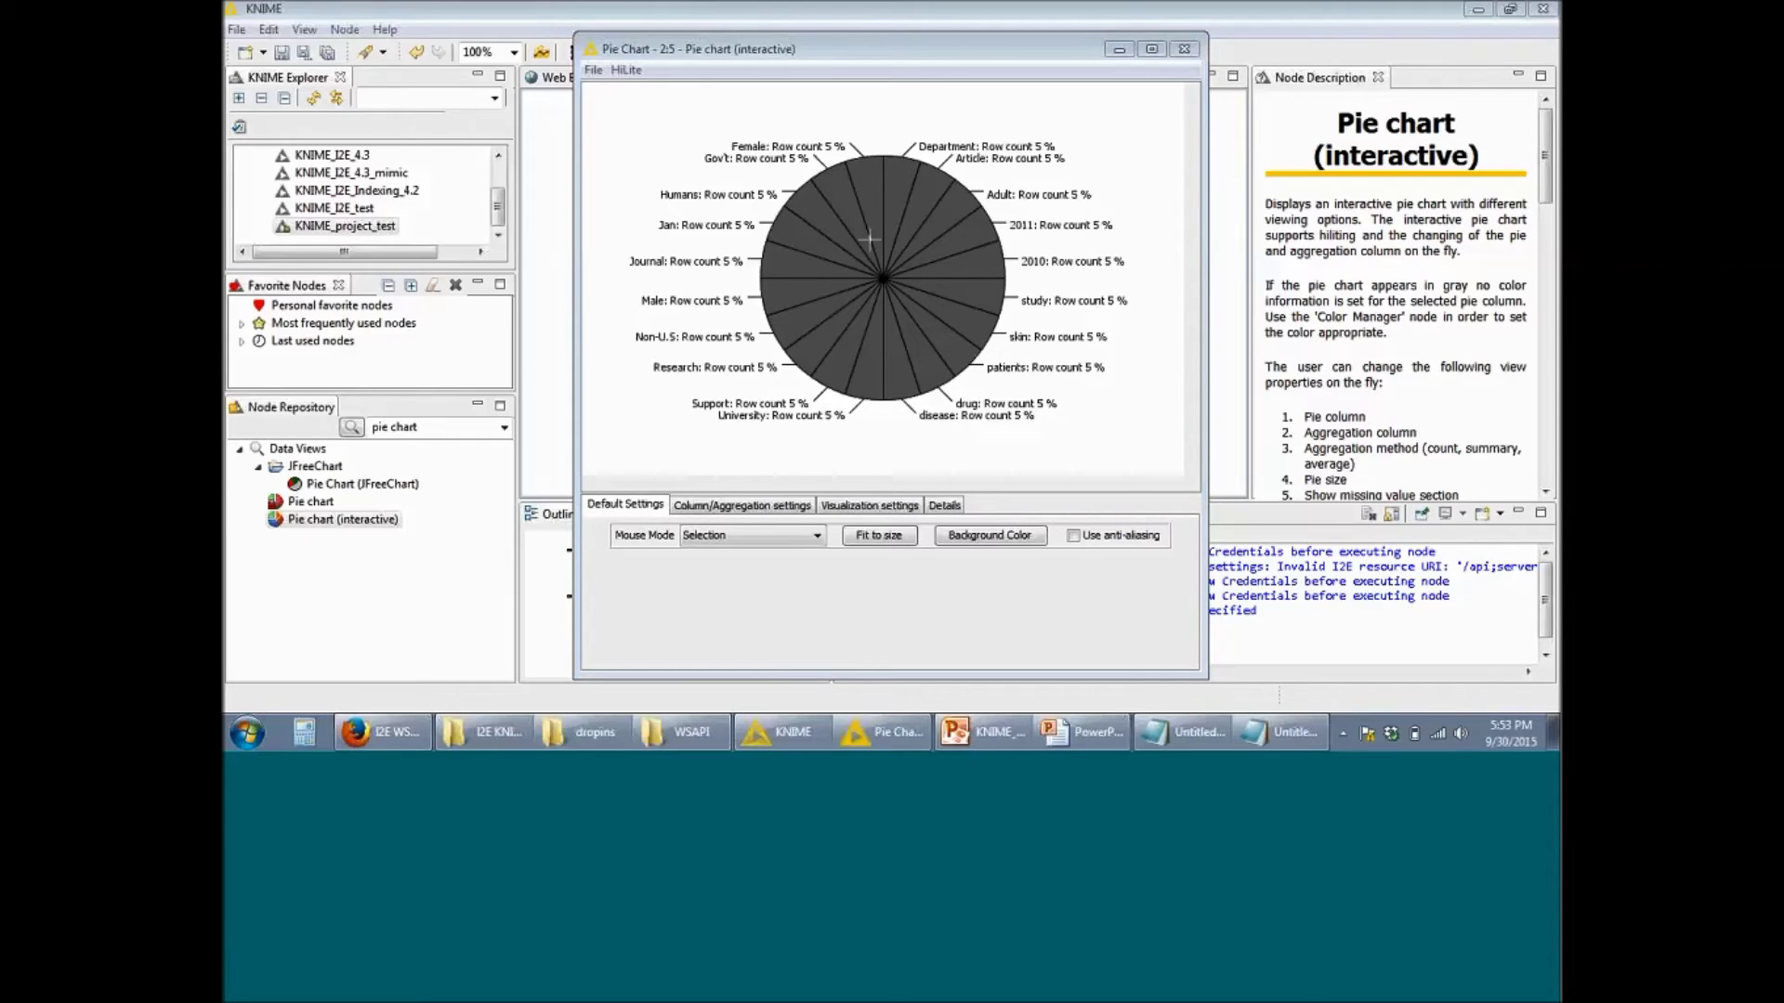
pyautogui.click(871, 176)
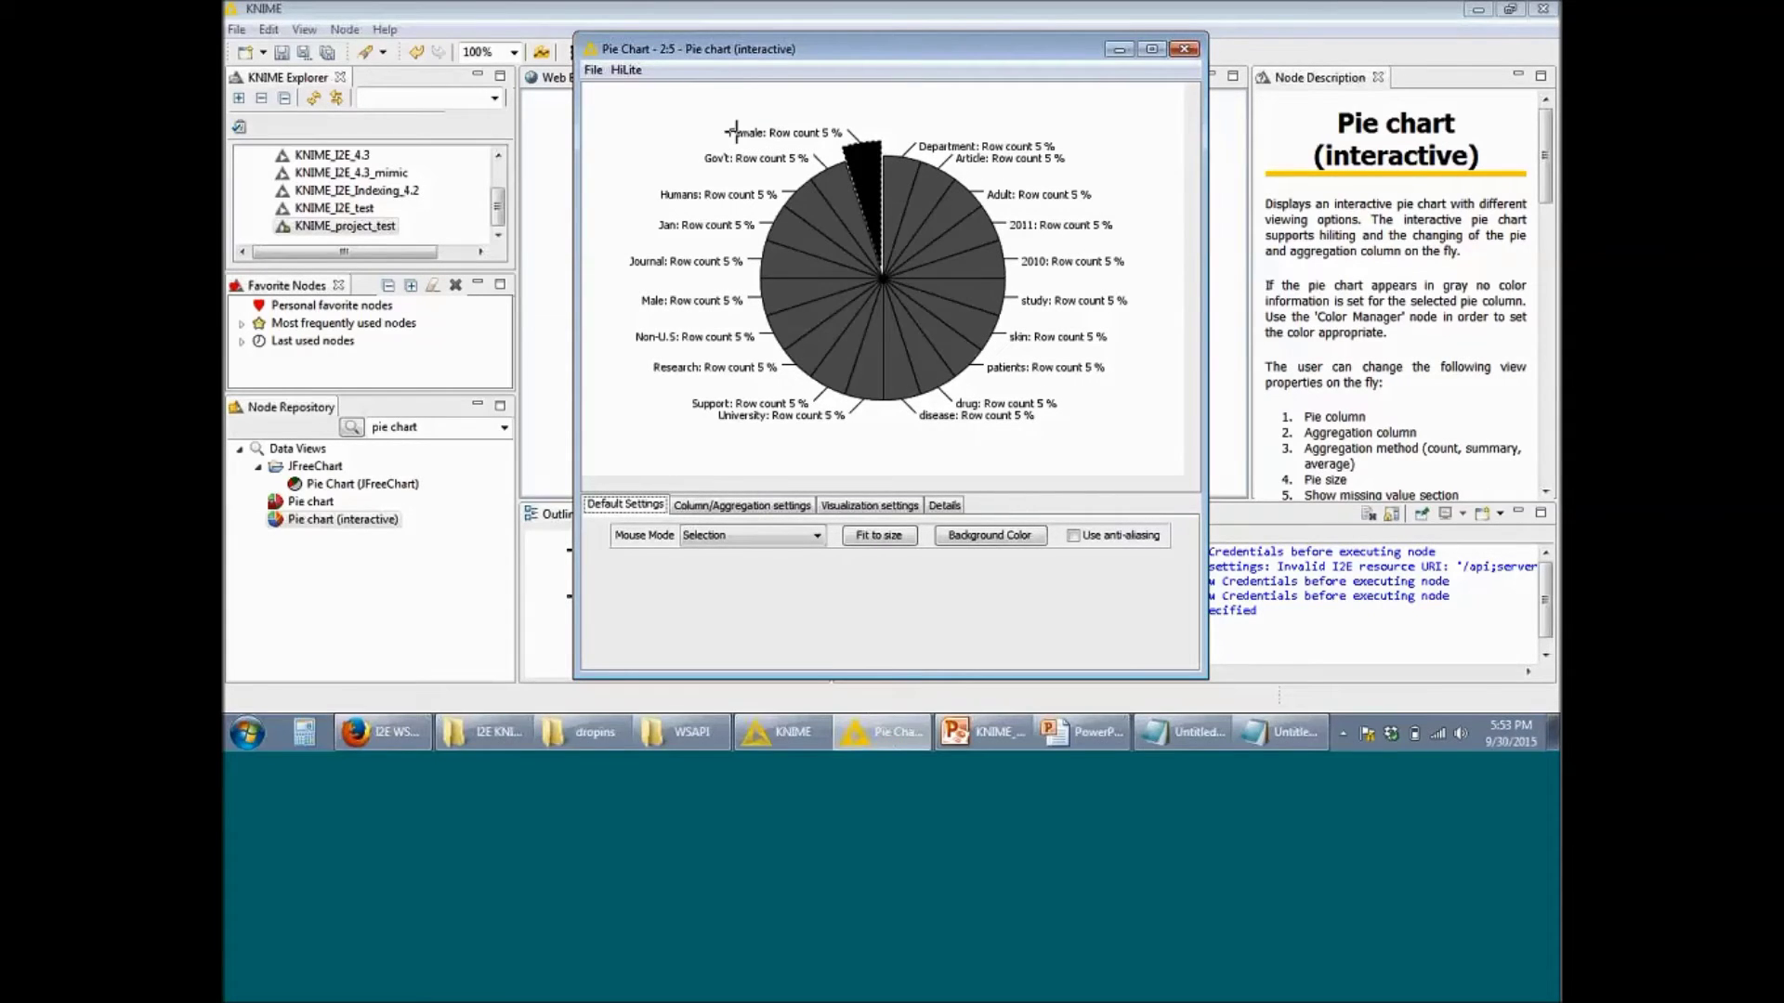
pyautogui.click(789, 237)
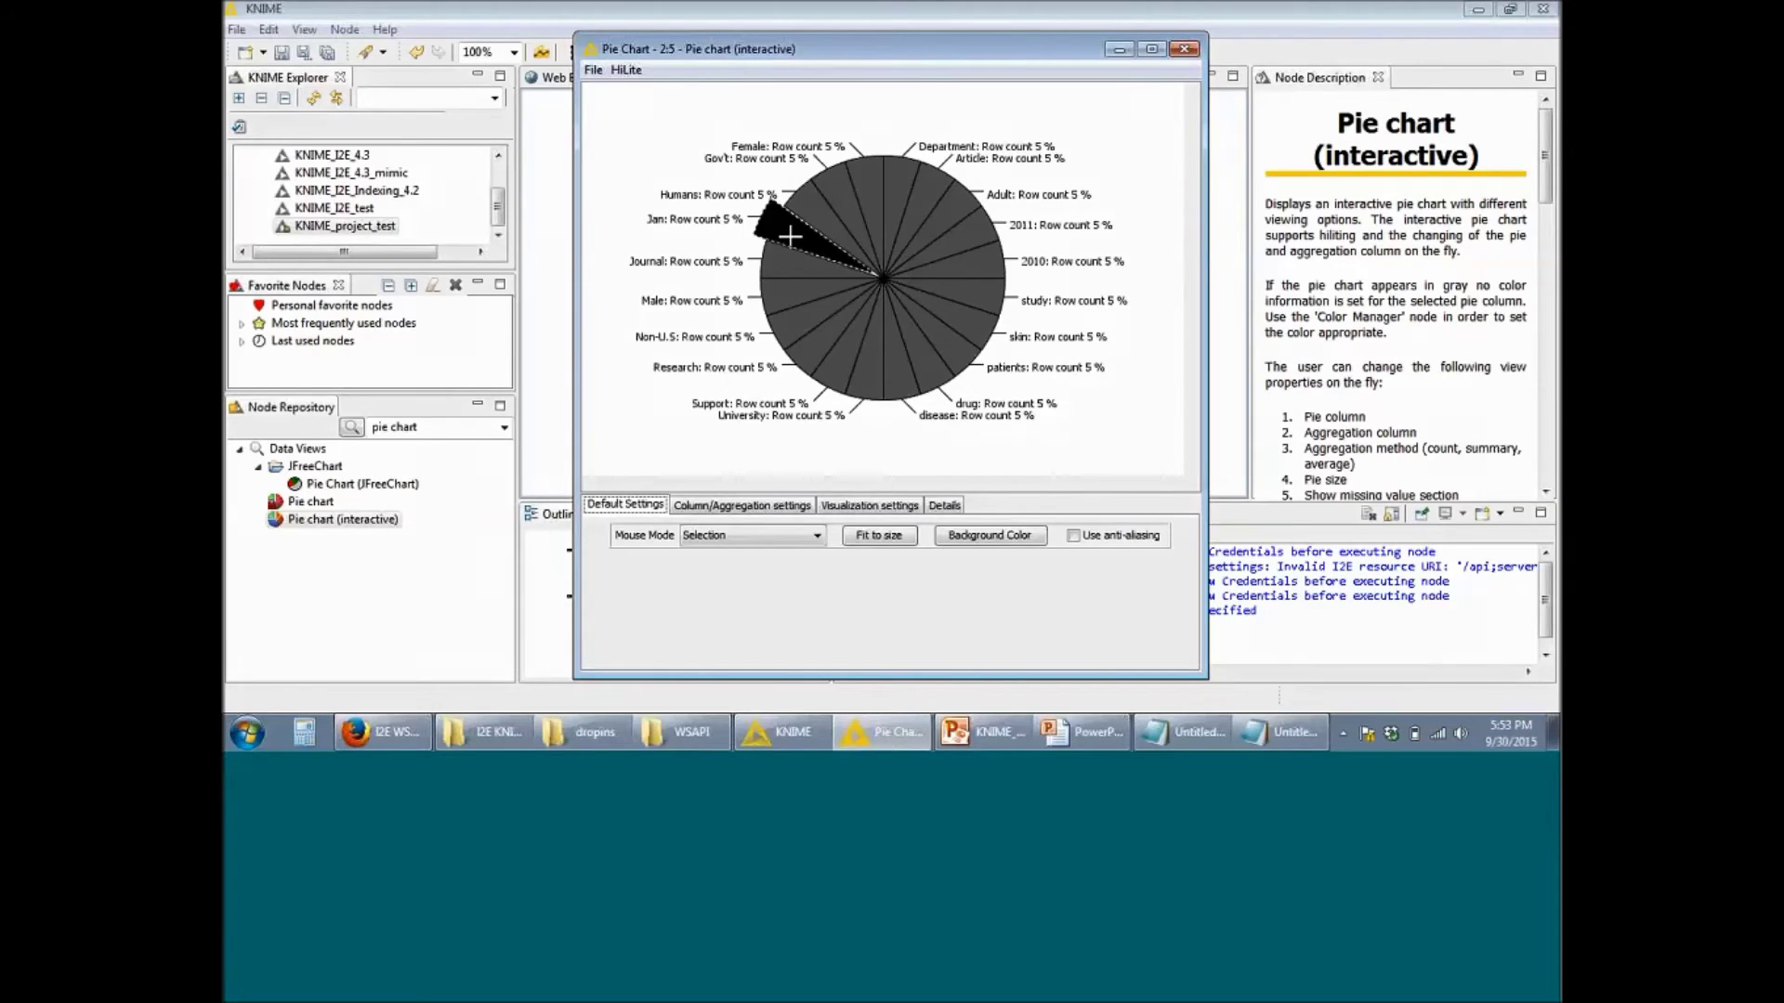
pyautogui.click(1484, 247)
pyautogui.click(1184, 48)
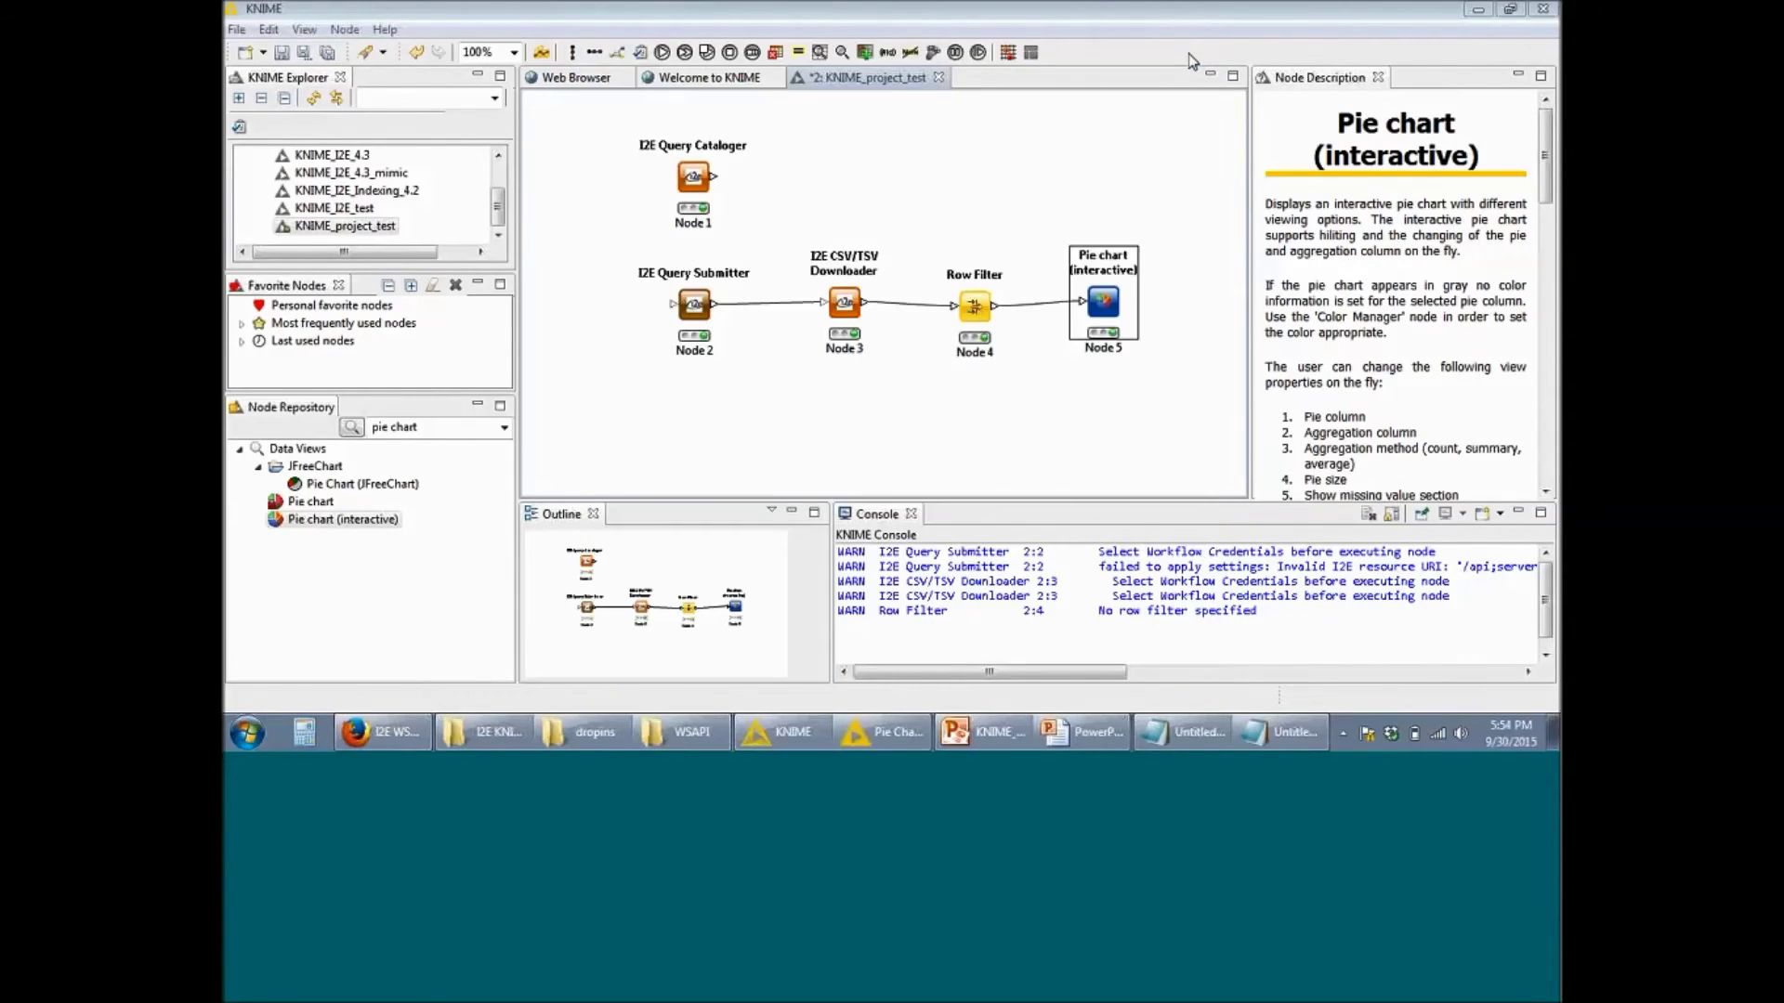